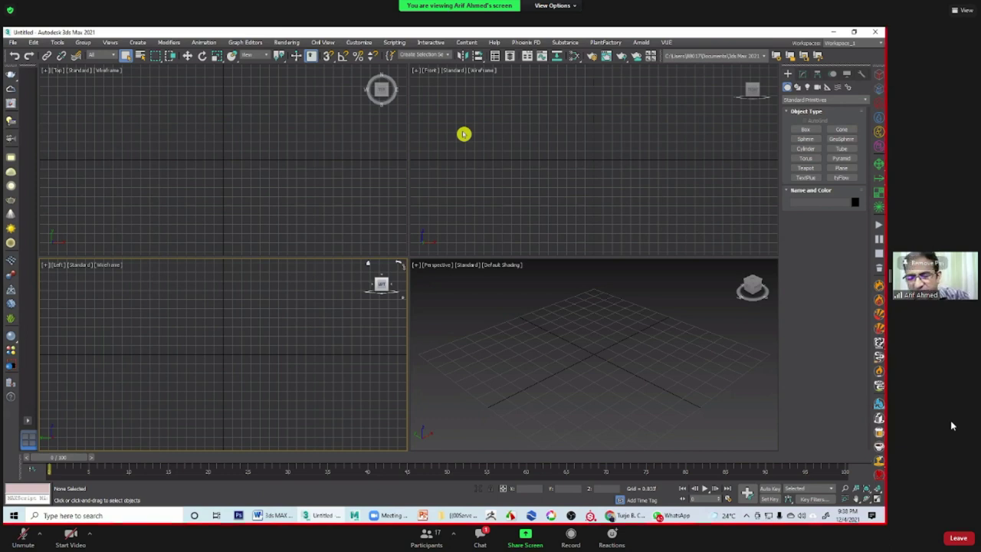
Step: Make the Perspective viewport active in place of the Left view
{"action": "left_click", "coordinate": [613, 181]}
{"action": "left_click", "coordinate": [638, 313]}
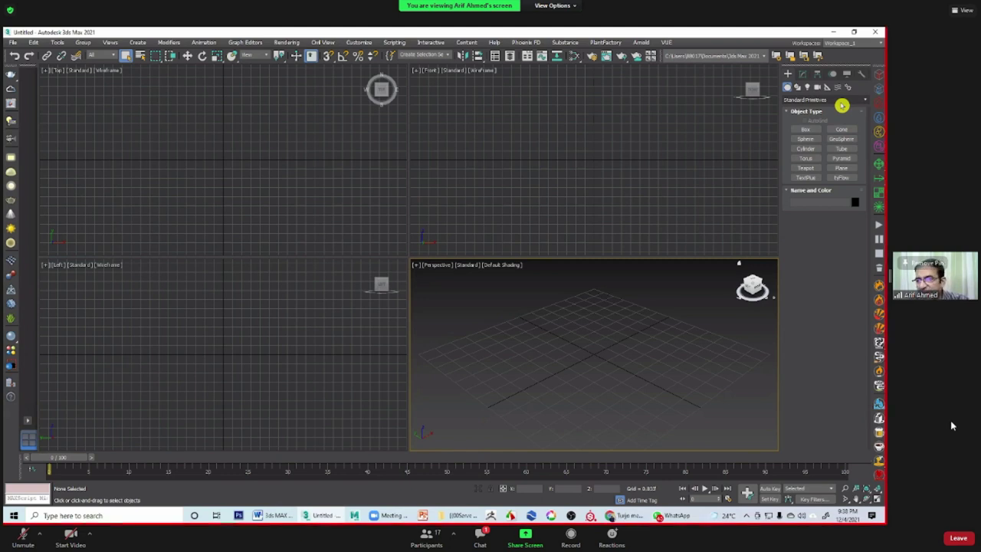
{"action": "left_click", "coordinate": [816, 99]}
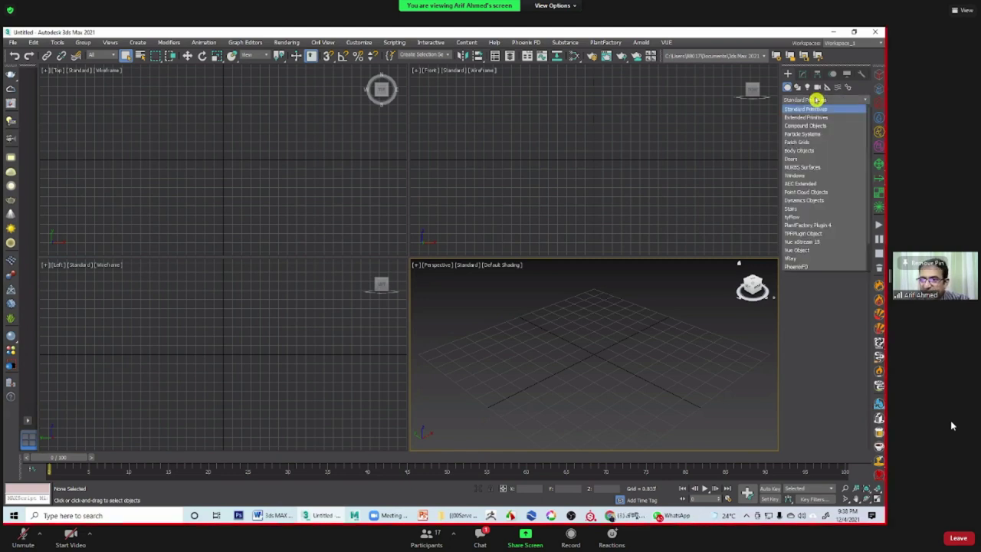
{"action": "left_click", "coordinate": [817, 99]}
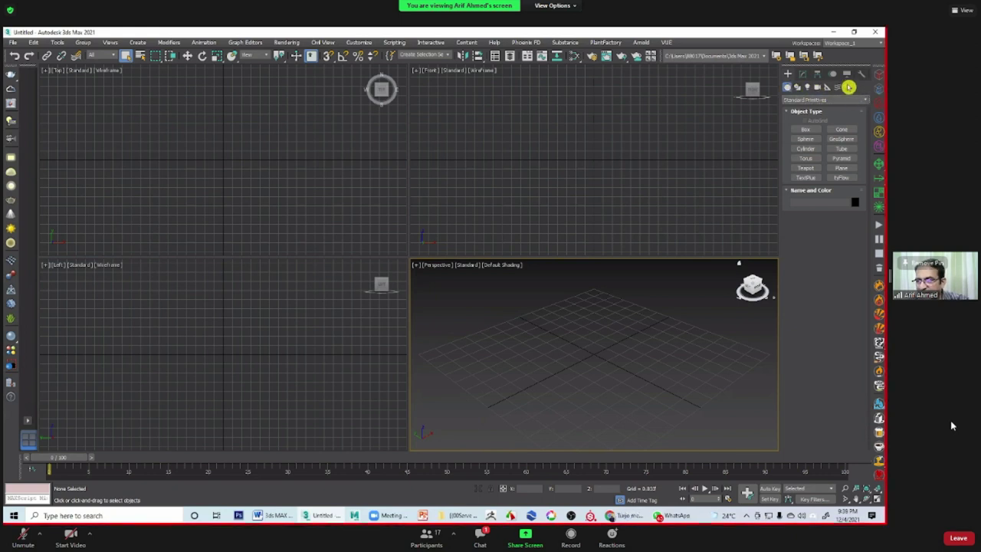
Step: Switch the Create panel to the Systems category to reach the Biped tool
{"action": "left_click", "coordinate": [847, 87]}
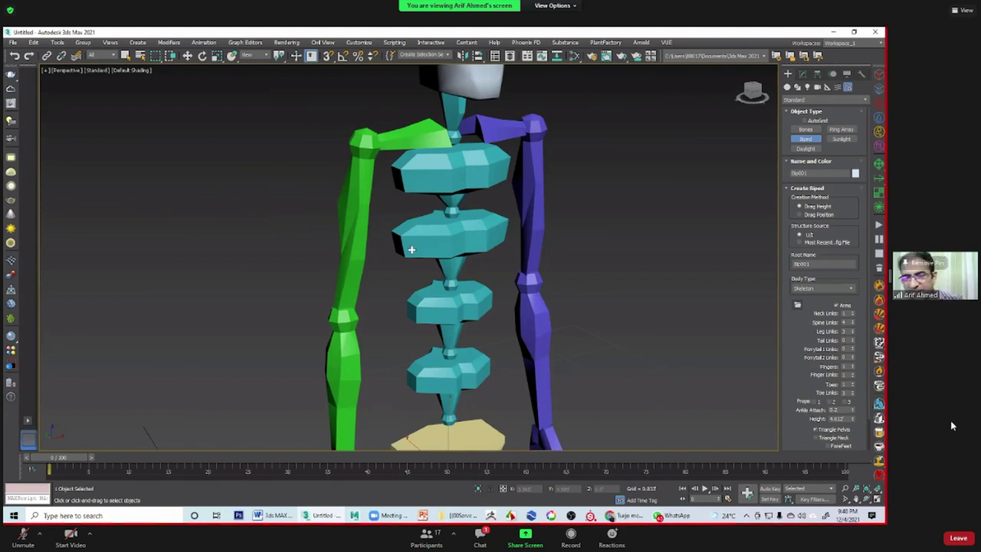
Step: Select the biped's upper arm and adjust the view to bring the skeleton's head into view
{"action": "scroll", "coordinate": [502, 195], "scroll_direction": "down", "scroll_amount": 5}
{"action": "scroll", "coordinate": [472, 230], "scroll_direction": "up", "scroll_amount": 3}
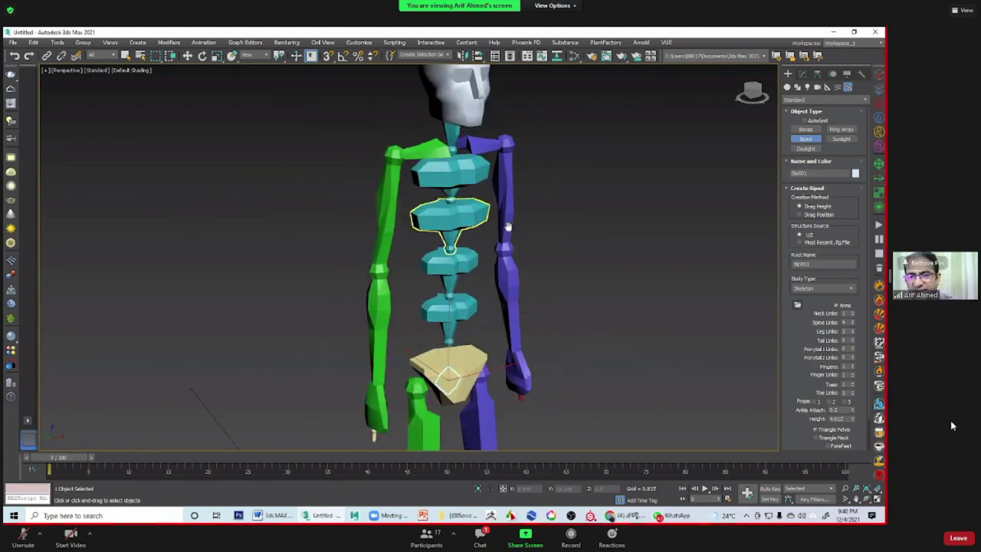
{"action": "left_click", "coordinate": [507, 227]}
{"action": "middle_click_drag", "start_coordinate": [508, 227], "coordinate": [489, 162], "text": "alt"}
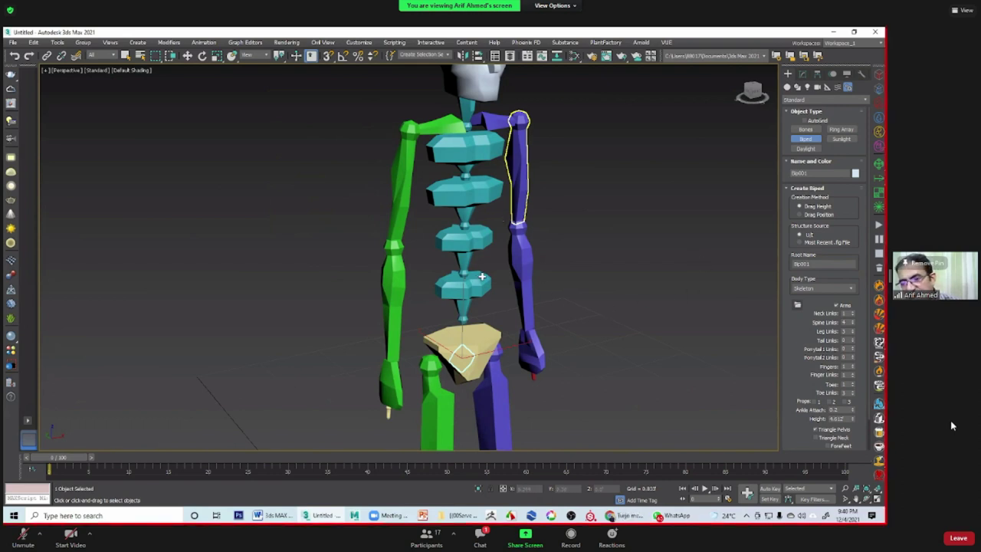
{"action": "mouse_move", "coordinate": [536, 214]}
{"action": "middle_mouse_down"}
{"action": "mouse_move", "coordinate": [552, 340]}
{"action": "mouse_move", "coordinate": [559, 263]}
{"action": "mouse_move", "coordinate": [537, 136]}
{"action": "mouse_move", "coordinate": [532, 335]}
{"action": "mouse_move", "coordinate": [522, 306]}
{"action": "mouse_move", "coordinate": [559, 280]}
{"action": "mouse_move", "coordinate": [585, 300]}
{"action": "middle_mouse_up"}
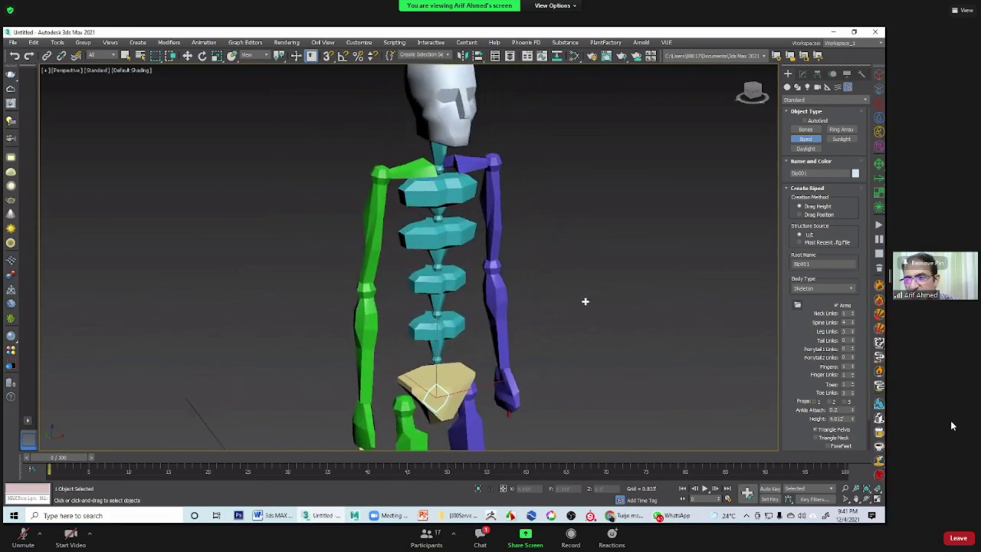
{"action": "left_click", "coordinate": [809, 144]}
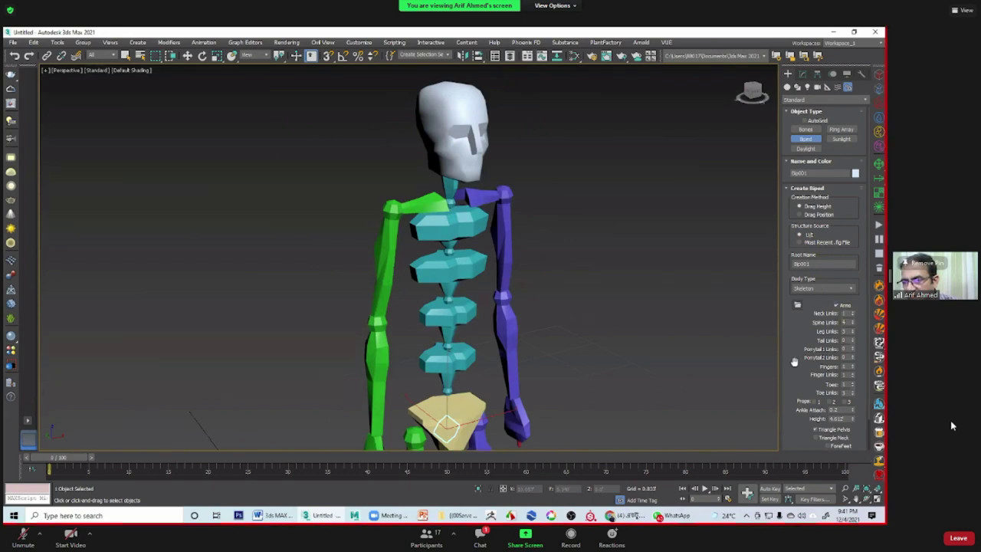
{"action": "left_click_drag", "start_coordinate": [795, 362], "coordinate": [795, 306]}
{"action": "left_click_drag", "start_coordinate": [798, 243], "coordinate": [795, 365]}
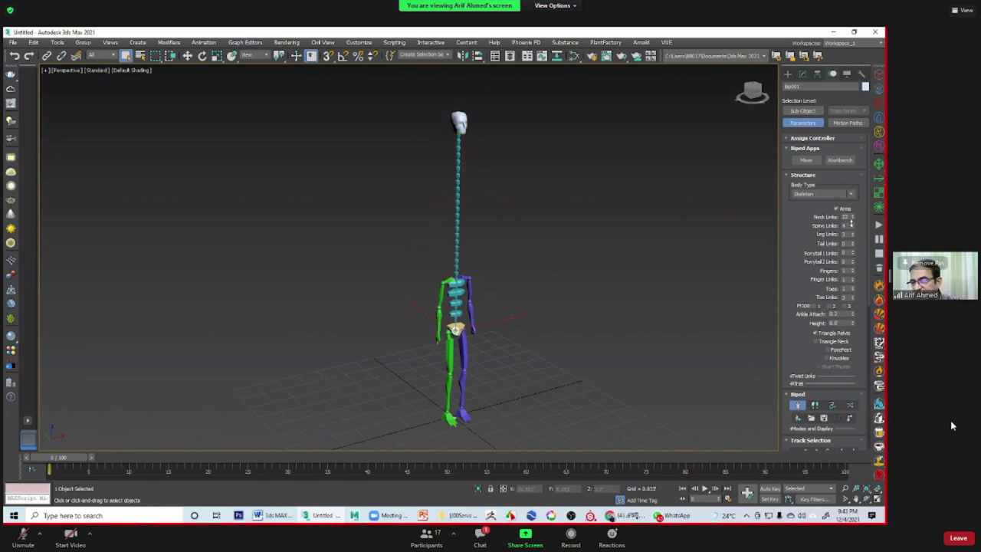
{"action": "left_click_drag", "start_coordinate": [851, 220], "coordinate": [851, 289]}
{"action": "scroll", "coordinate": [547, 312], "scroll_direction": "up", "scroll_amount": 3}
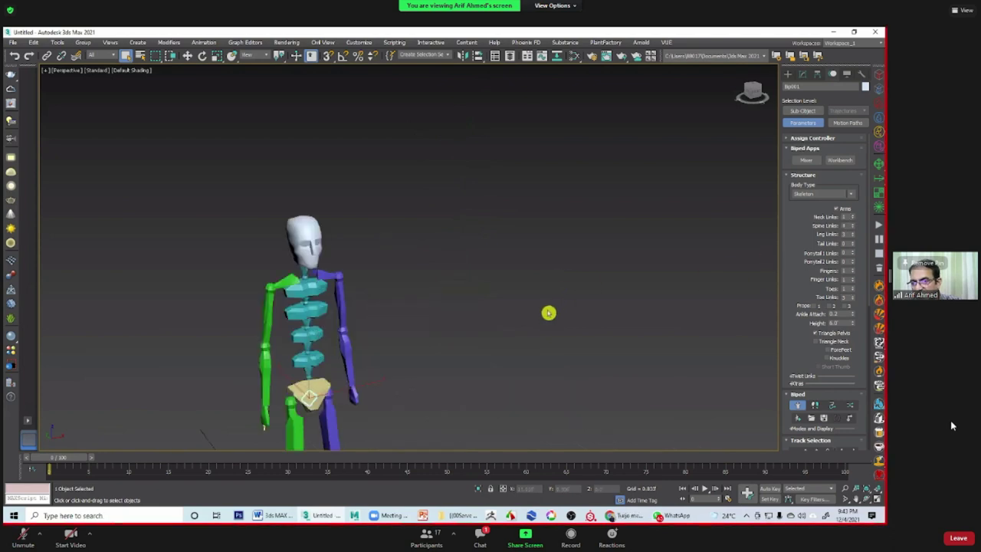
{"action": "scroll", "coordinate": [740, 237], "scroll_direction": "up", "scroll_amount": 2}
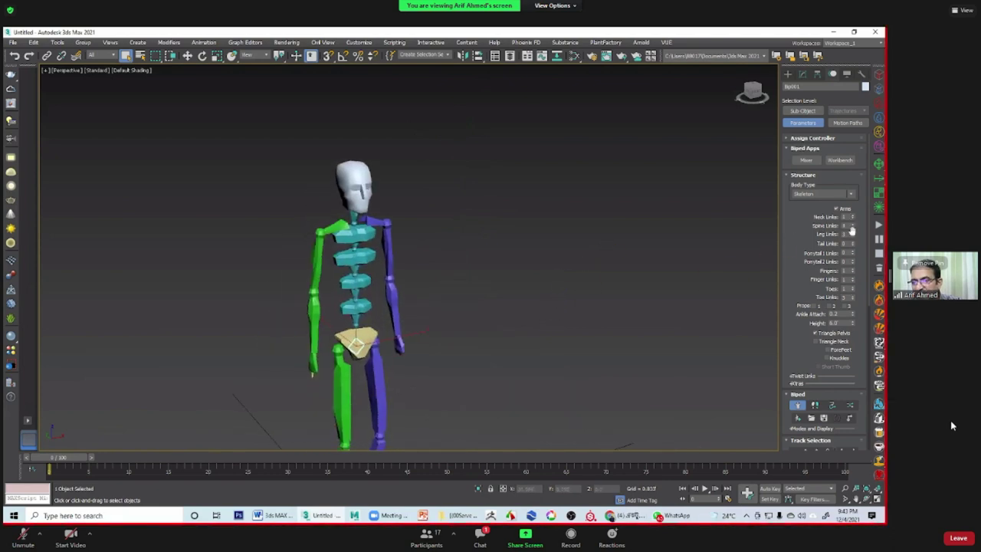
{"action": "middle_click_drag", "start_coordinate": [568, 276], "coordinate": [598, 248]}
{"action": "left_click_drag", "start_coordinate": [852, 227], "coordinate": [856, 218]}
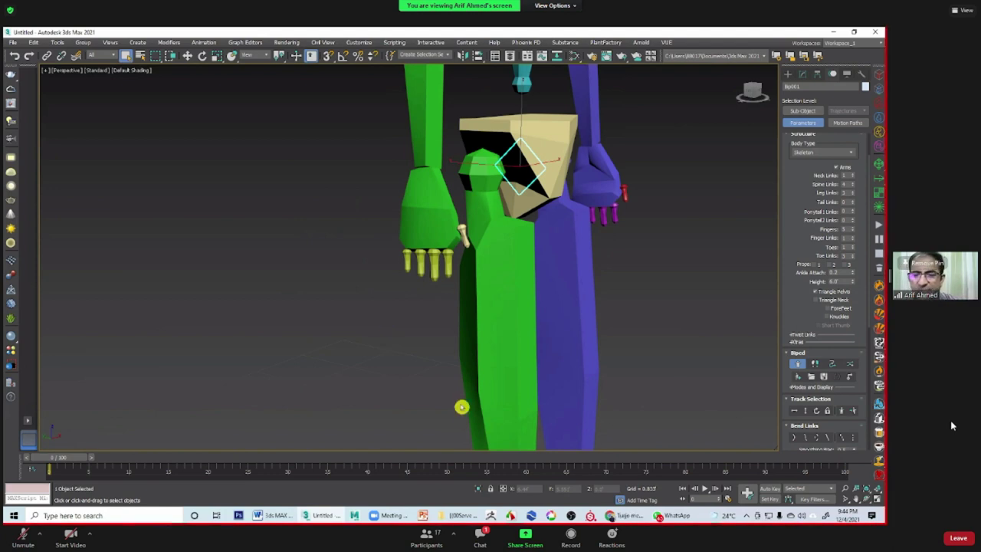
{"action": "middle_click_drag", "start_coordinate": [646, 251], "coordinate": [634, 254]}
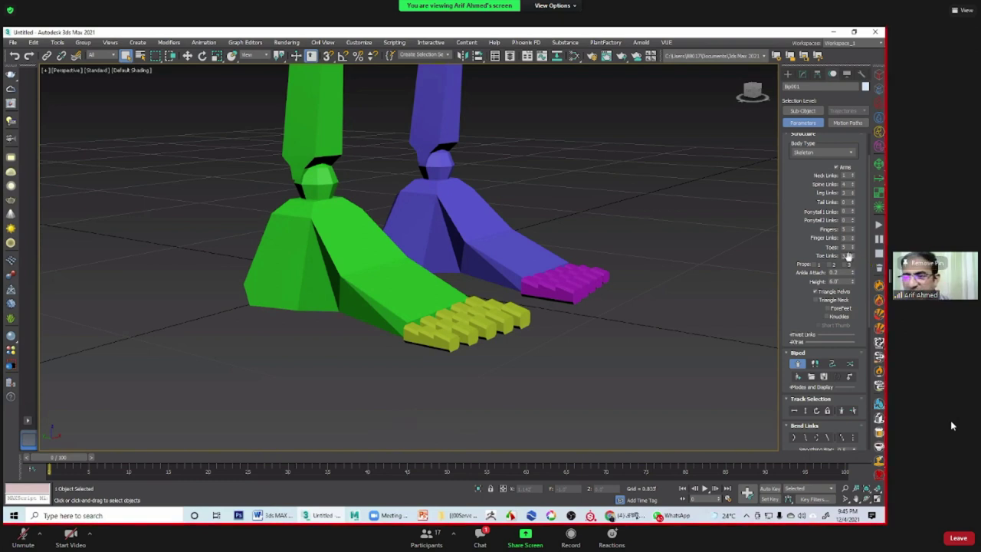
Step: Zoom out and orbit to frame the whole biped from the front, then deselect it
{"action": "scroll", "coordinate": [616, 272], "scroll_direction": "down", "scroll_amount": 5}
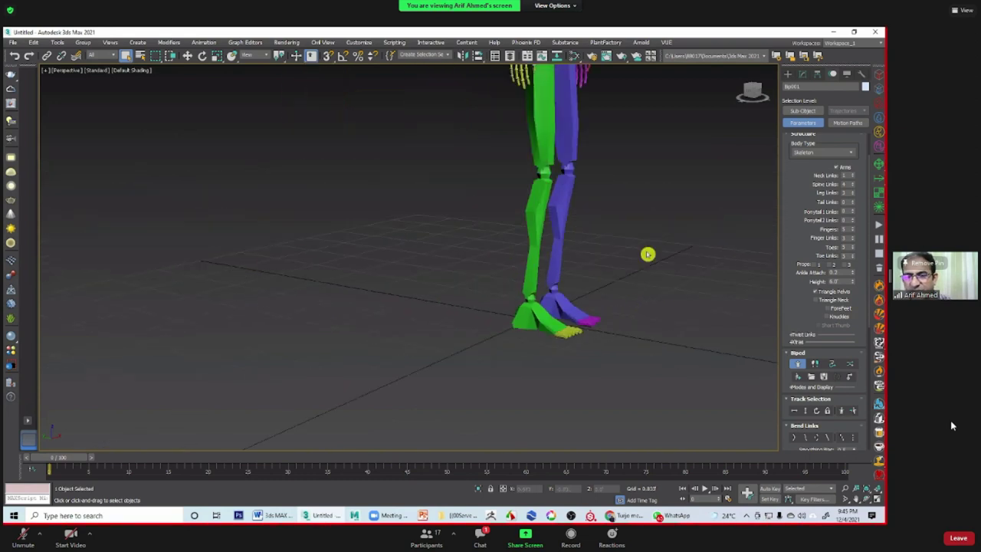
{"action": "middle_click_drag", "start_coordinate": [649, 254], "coordinate": [624, 278]}
{"action": "scroll", "coordinate": [609, 232], "scroll_direction": "down", "scroll_amount": 3}
{"action": "scroll", "coordinate": [557, 284], "scroll_direction": "down", "scroll_amount": 4}
{"action": "mouse_move", "coordinate": [576, 327]}
{"action": "middle_mouse_down"}
{"action": "mouse_move", "coordinate": [572, 284]}
{"action": "mouse_move", "coordinate": [667, 271]}
{"action": "mouse_move", "coordinate": [556, 278]}
{"action": "mouse_move", "coordinate": [516, 296]}
{"action": "mouse_move", "coordinate": [539, 287]}
{"action": "mouse_move", "coordinate": [494, 286]}
{"action": "mouse_move", "coordinate": [543, 287]}
{"action": "mouse_move", "coordinate": [478, 280]}
{"action": "mouse_move", "coordinate": [434, 221]}
{"action": "mouse_move", "coordinate": [532, 278]}
{"action": "mouse_move", "coordinate": [528, 293]}
{"action": "mouse_move", "coordinate": [449, 285]}
{"action": "mouse_move", "coordinate": [526, 299]}
{"action": "middle_mouse_up"}
{"action": "left_click", "coordinate": [494, 286]}
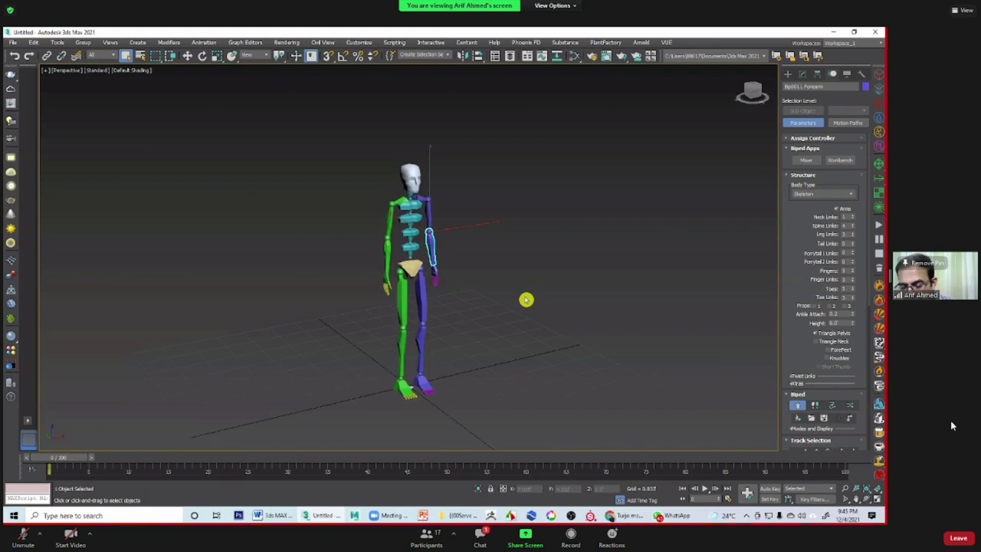
{"action": "left_click", "coordinate": [525, 299]}
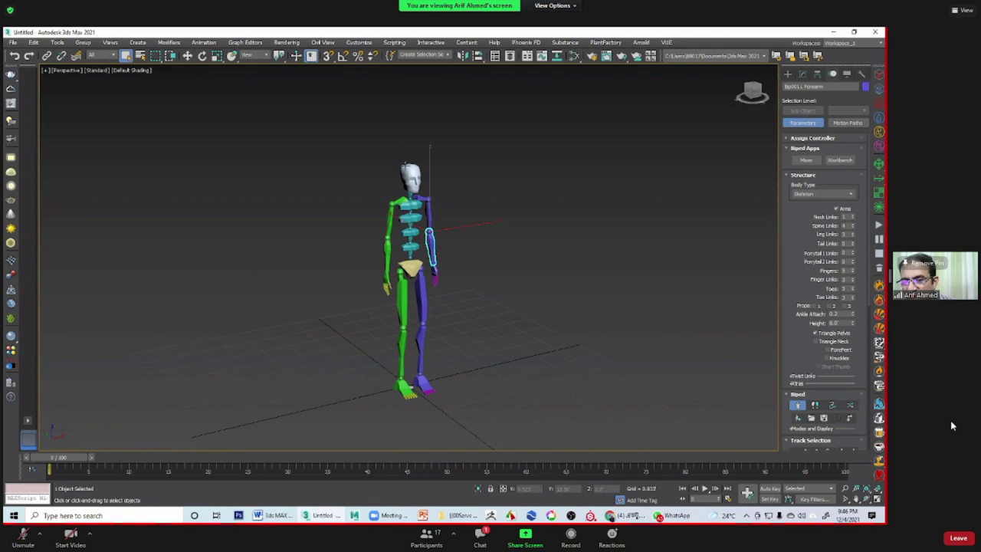
Step: Try the Classic and then Male body types on the biped, viewing it from the side
{"action": "left_click", "coordinate": [851, 194]}
{"action": "left_click", "coordinate": [814, 220]}
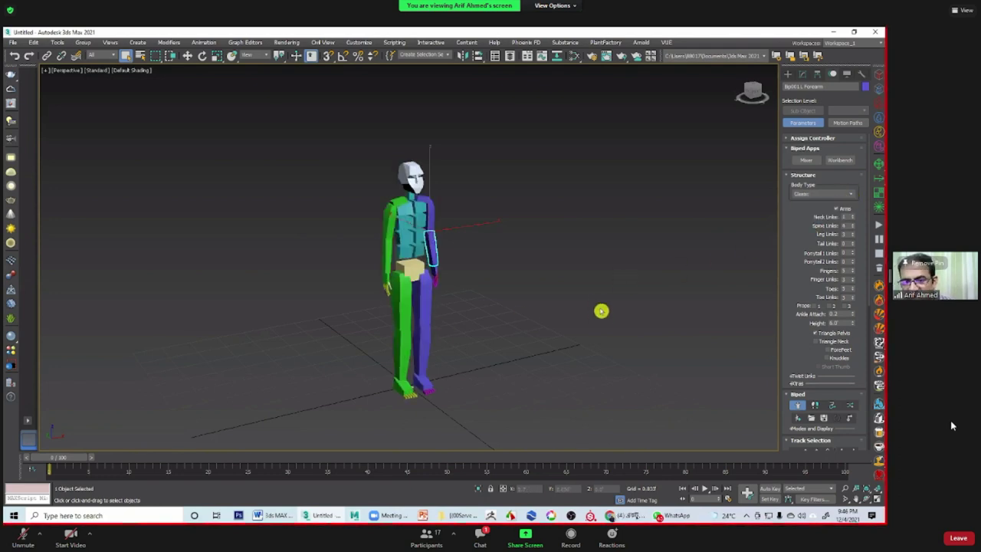
{"action": "mouse_move", "coordinate": [493, 322]}
{"action": "middle_mouse_down", "text": "alt"}
{"action": "mouse_move", "coordinate": [466, 317]}
{"action": "mouse_move", "coordinate": [568, 319]}
{"action": "mouse_move", "coordinate": [823, 194]}
{"action": "mouse_move", "coordinate": [786, 248]}
{"action": "mouse_move", "coordinate": [825, 200]}
{"action": "middle_mouse_up", "text": "alt"}
{"action": "left_click", "coordinate": [825, 202]}
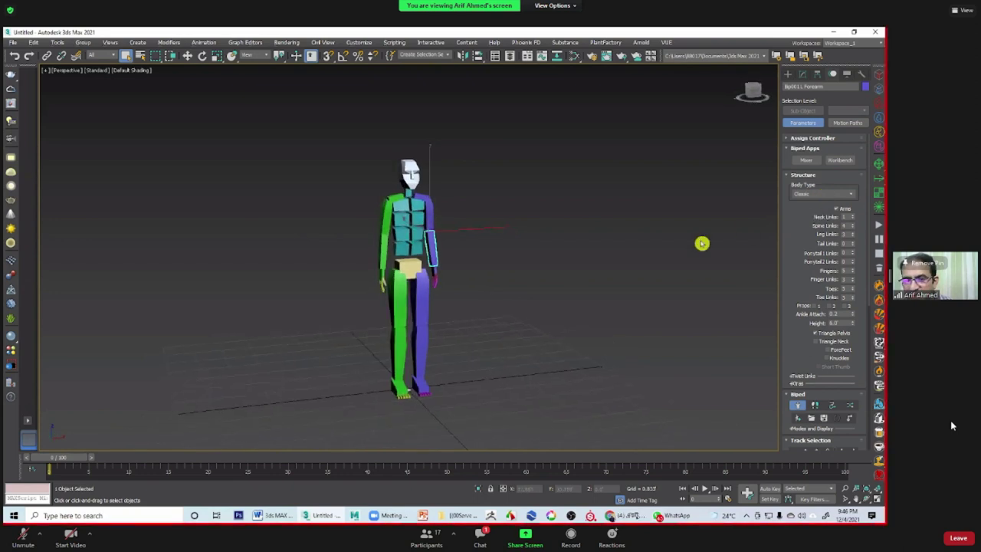
{"action": "key", "text": "Down"}
{"action": "key", "text": "Return"}
{"action": "mouse_move", "coordinate": [642, 272]}
{"action": "middle_mouse_down", "text": "alt"}
{"action": "mouse_move", "coordinate": [726, 263]}
{"action": "mouse_move", "coordinate": [553, 274]}
{"action": "mouse_move", "coordinate": [576, 279]}
{"action": "mouse_move", "coordinate": [561, 265]}
{"action": "mouse_move", "coordinate": [532, 267]}
{"action": "mouse_move", "coordinate": [587, 283]}
{"action": "mouse_move", "coordinate": [680, 281]}
{"action": "mouse_move", "coordinate": [529, 283]}
{"action": "mouse_move", "coordinate": [501, 242]}
{"action": "mouse_move", "coordinate": [619, 237]}
{"action": "mouse_move", "coordinate": [636, 286]}
{"action": "mouse_move", "coordinate": [526, 289]}
{"action": "mouse_move", "coordinate": [714, 275]}
{"action": "middle_mouse_up", "text": "alt"}
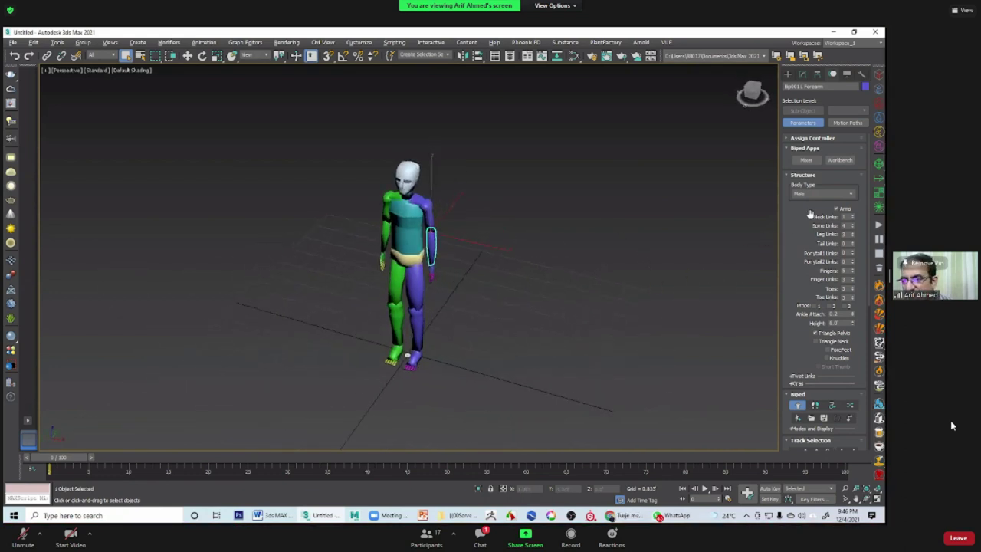
Step: Try the Female body type, then settle on Skeleton and face the biped again
{"action": "left_click", "coordinate": [823, 193]}
{"action": "left_click", "coordinate": [822, 215]}
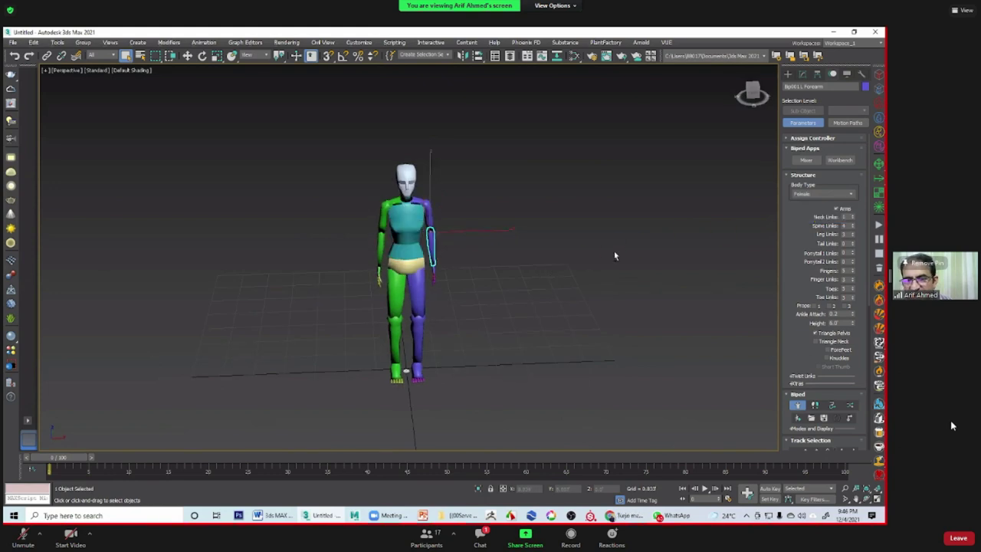
{"action": "left_click", "coordinate": [828, 195]}
{"action": "left_click", "coordinate": [826, 201]}
{"action": "mouse_move", "coordinate": [618, 241]}
{"action": "middle_mouse_down", "text": "alt"}
{"action": "mouse_move", "coordinate": [545, 237]}
{"action": "mouse_move", "coordinate": [578, 236]}
{"action": "middle_mouse_up", "text": "alt"}
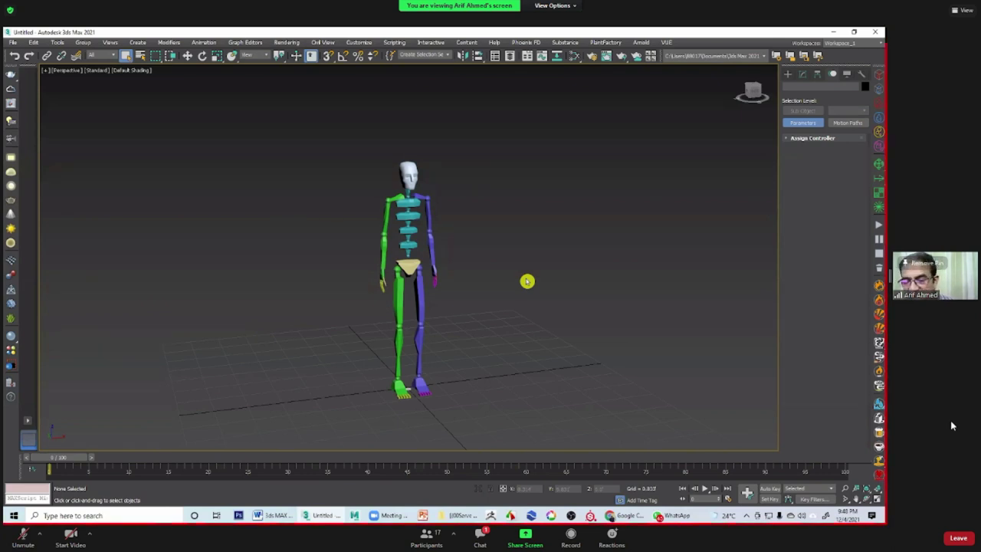
Step: Orbit, pan and zoom in to frame the skeleton's upper body and arms
{"action": "middle_click_drag", "start_coordinate": [476, 283], "coordinate": [443, 251], "text": "alt"}
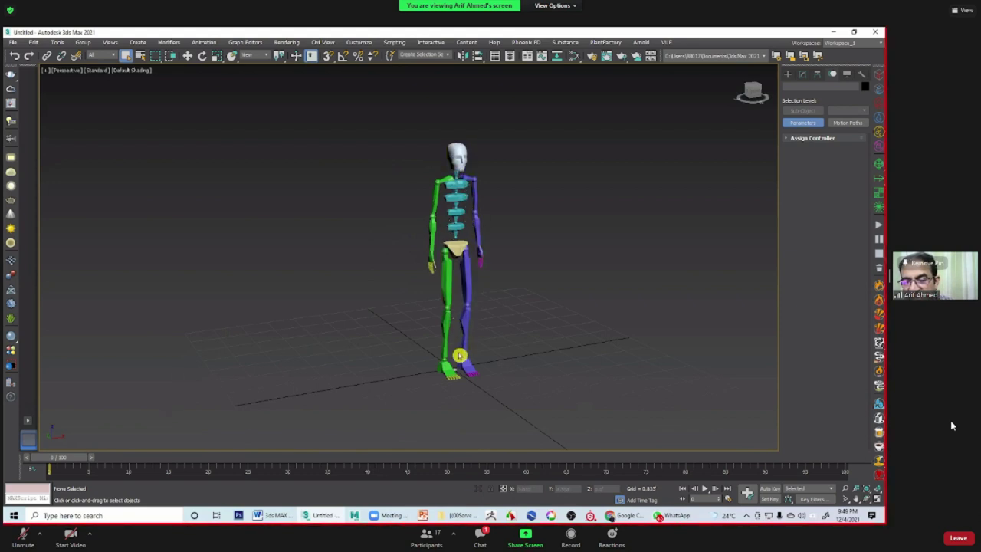
{"action": "middle_click_drag", "start_coordinate": [522, 256], "coordinate": [484, 265]}
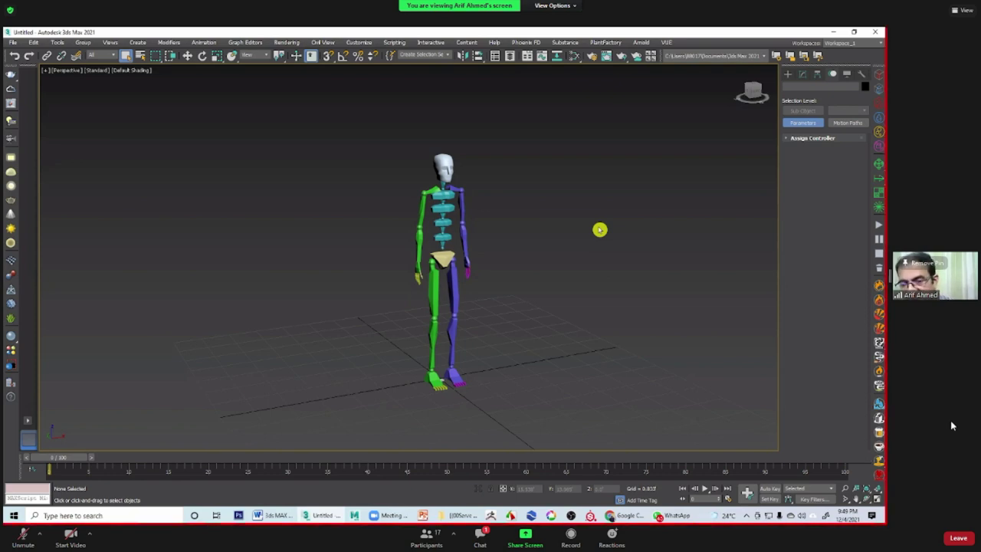
{"action": "mouse_move", "coordinate": [506, 250]}
{"action": "middle_mouse_down"}
{"action": "mouse_move", "coordinate": [521, 237]}
{"action": "mouse_move", "coordinate": [450, 244]}
{"action": "middle_mouse_up"}
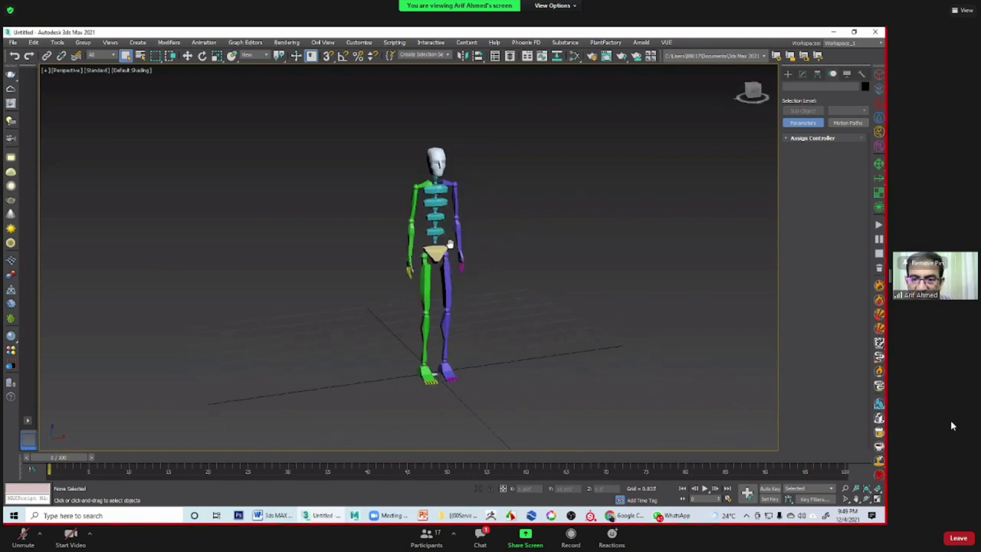
{"action": "scroll", "coordinate": [440, 248], "scroll_direction": "up", "scroll_amount": 2}
{"action": "scroll", "coordinate": [457, 243], "scroll_direction": "down", "scroll_amount": 2}
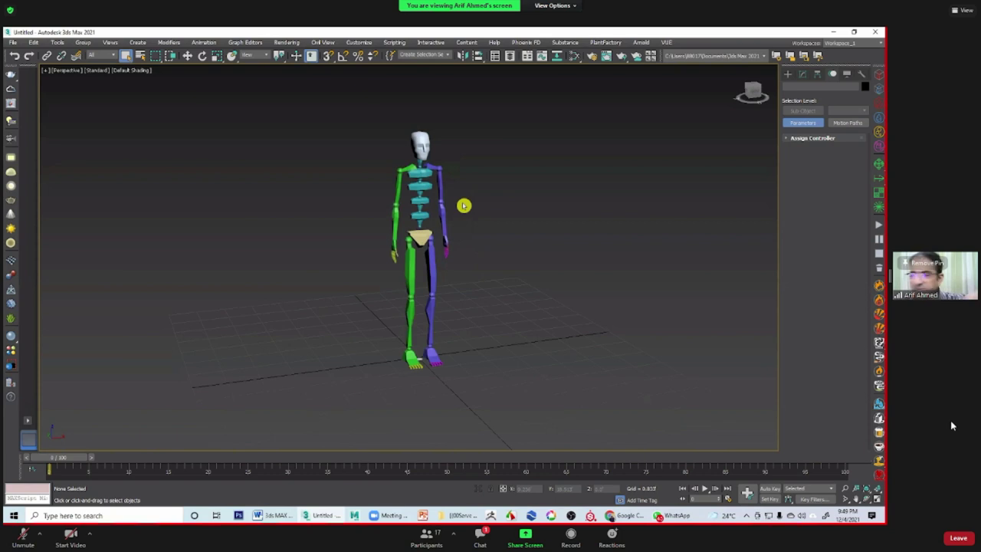
{"action": "middle_click_drag", "start_coordinate": [452, 202], "coordinate": [445, 228]}
{"action": "scroll", "coordinate": [444, 228], "scroll_direction": "up", "scroll_amount": 2}
{"action": "scroll", "coordinate": [456, 208], "scroll_direction": "up", "scroll_amount": 1}
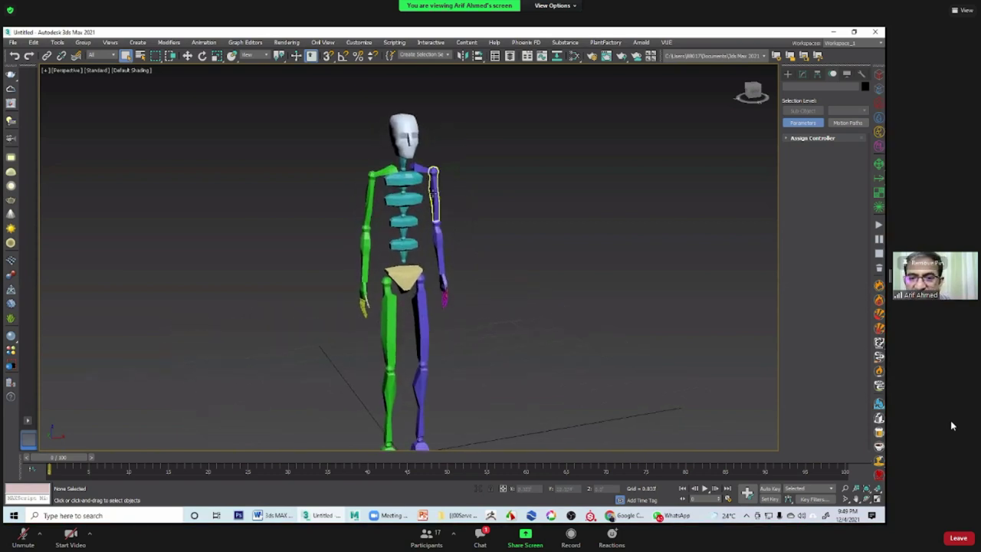
Step: Rotate the first upper-arm bone out to horizontal
{"action": "left_click", "coordinate": [434, 201]}
{"action": "left_click", "coordinate": [203, 55]}
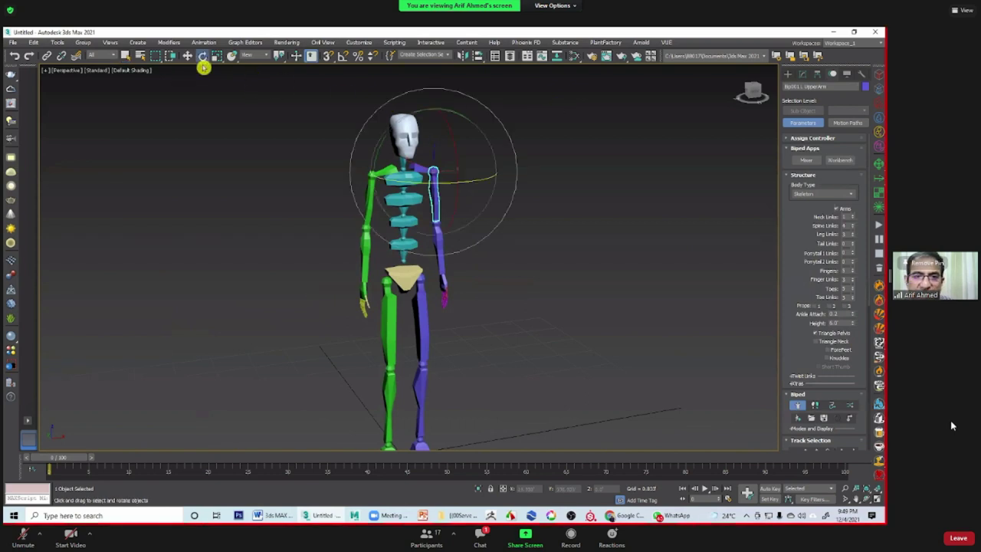
{"action": "middle_click_drag", "start_coordinate": [330, 89], "coordinate": [392, 102], "text": "alt"}
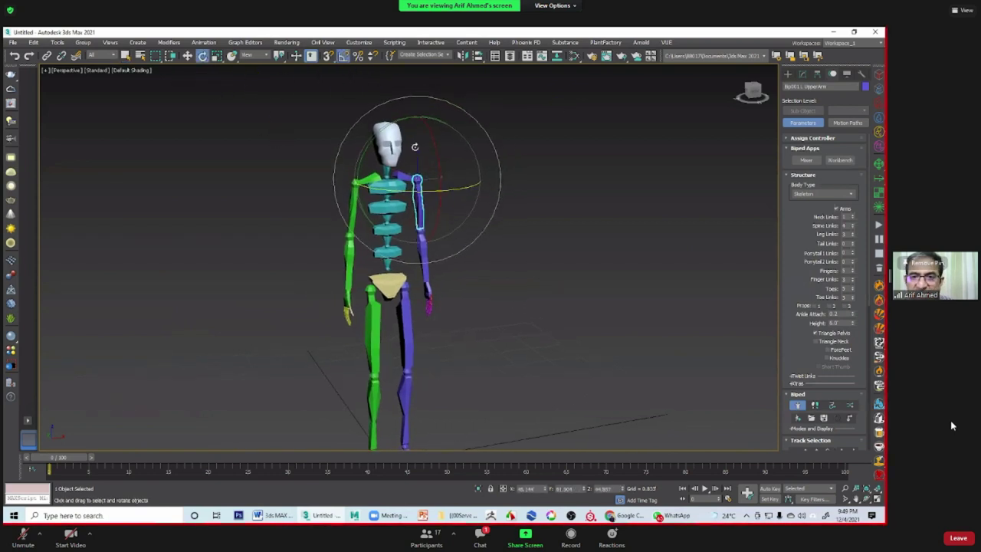
{"action": "middle_click_drag", "start_coordinate": [415, 146], "coordinate": [418, 242], "text": "alt"}
{"action": "left_click_drag", "start_coordinate": [345, 150], "coordinate": [332, 194]}
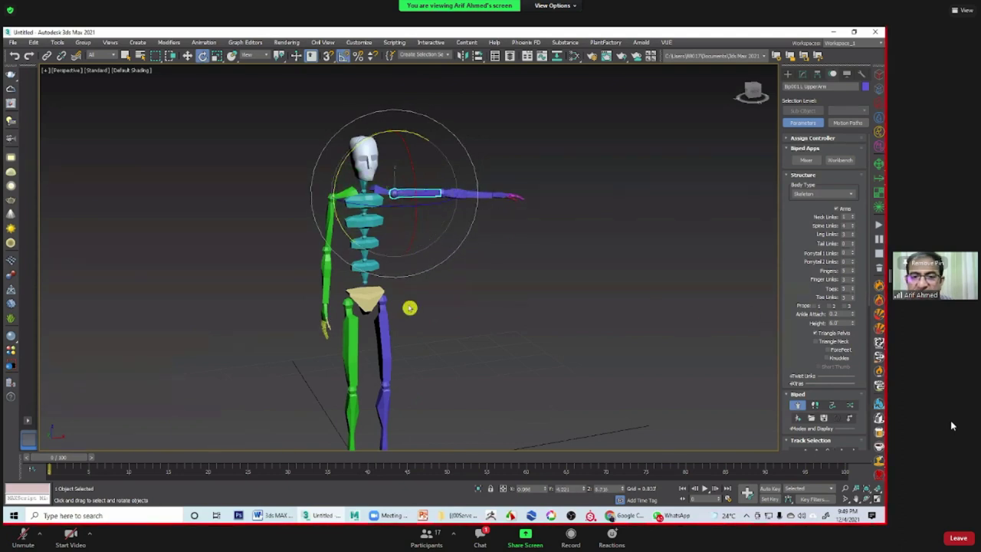
{"action": "left_click", "coordinate": [403, 265]}
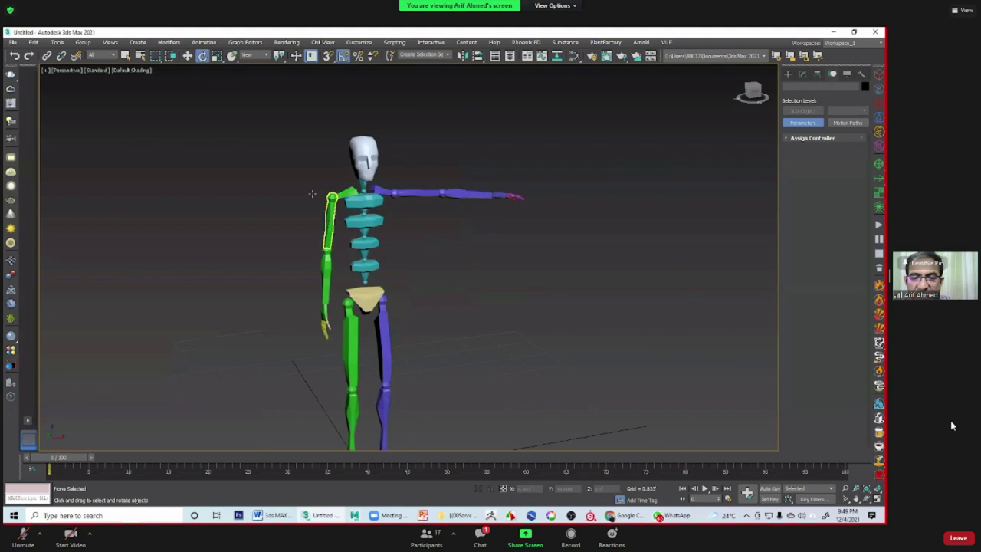
Step: Rotate the other upper arm to horizontal and check the T-pose from the side
{"action": "left_click", "coordinate": [329, 201]}
{"action": "left_click_drag", "start_coordinate": [295, 147], "coordinate": [335, 138]}
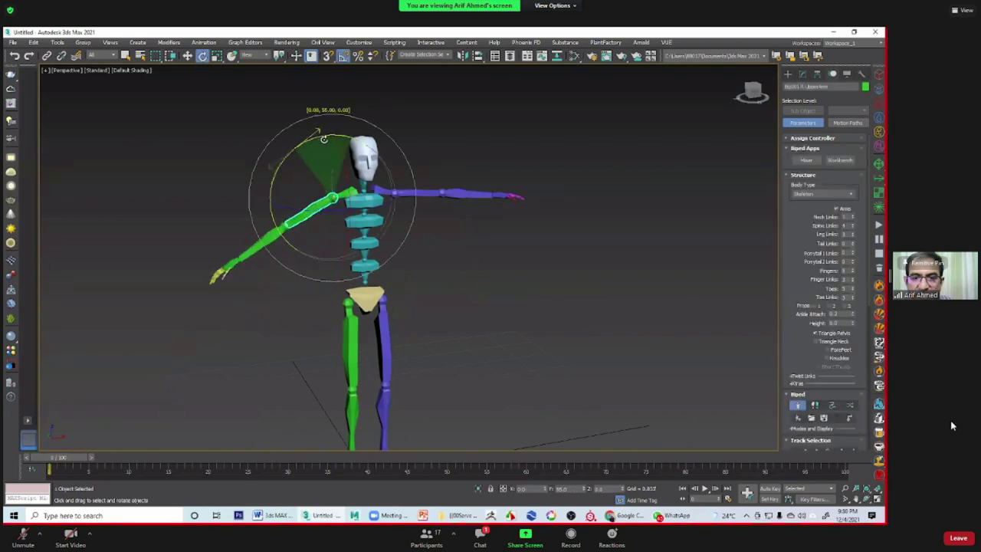
{"action": "left_click", "coordinate": [491, 304]}
{"action": "mouse_move", "coordinate": [491, 304]}
{"action": "middle_mouse_down", "text": "alt"}
{"action": "mouse_move", "coordinate": [414, 332]}
{"action": "mouse_move", "coordinate": [486, 312]}
{"action": "mouse_move", "coordinate": [383, 325]}
{"action": "mouse_move", "coordinate": [480, 320]}
{"action": "mouse_move", "coordinate": [465, 267]}
{"action": "mouse_move", "coordinate": [464, 298]}
{"action": "mouse_move", "coordinate": [460, 278]}
{"action": "mouse_move", "coordinate": [427, 289]}
{"action": "mouse_move", "coordinate": [513, 276]}
{"action": "middle_mouse_up", "text": "alt"}
{"action": "middle_click_drag", "start_coordinate": [520, 319], "coordinate": [526, 307], "text": "alt"}
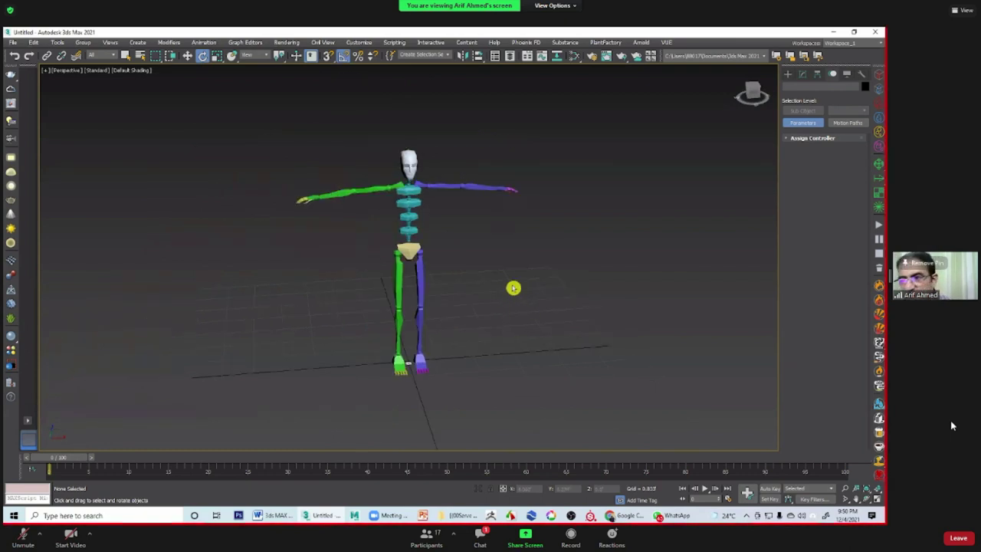
{"action": "mouse_move", "coordinate": [480, 297]}
{"action": "middle_mouse_down", "text": "alt"}
{"action": "mouse_move", "coordinate": [596, 302]}
{"action": "mouse_move", "coordinate": [503, 294]}
{"action": "mouse_move", "coordinate": [447, 322]}
{"action": "mouse_move", "coordinate": [474, 374]}
{"action": "mouse_move", "coordinate": [491, 258]}
{"action": "mouse_move", "coordinate": [432, 293]}
{"action": "mouse_move", "coordinate": [532, 294]}
{"action": "mouse_move", "coordinate": [423, 283]}
{"action": "mouse_move", "coordinate": [441, 288]}
{"action": "mouse_move", "coordinate": [456, 269]}
{"action": "mouse_move", "coordinate": [490, 286]}
{"action": "middle_mouse_up", "text": "alt"}
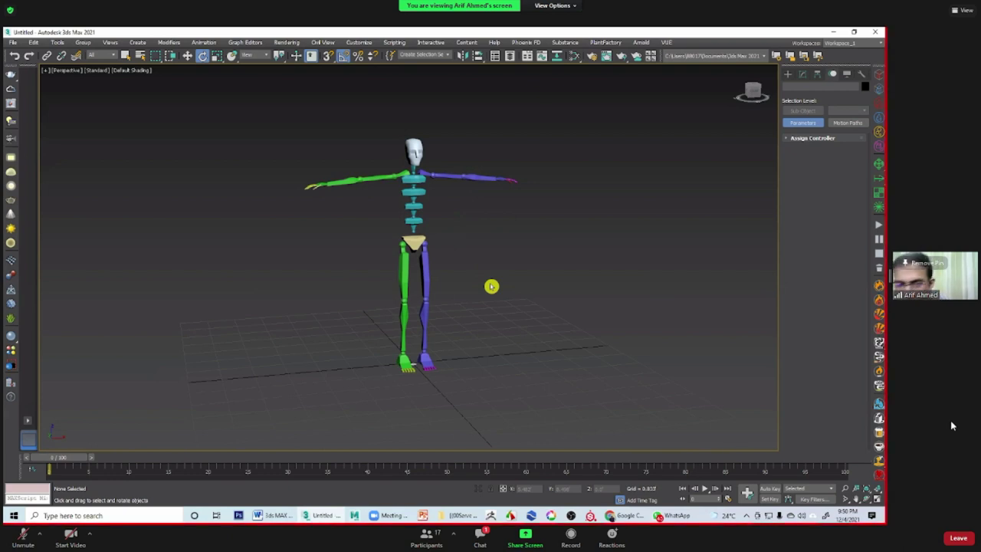
Step: Bring up the Systems object types (Bones, Ring Array, Biped) while framing the biped's legs
{"action": "middle_click_drag", "start_coordinate": [575, 199], "coordinate": [528, 254], "text": "alt"}
{"action": "scroll", "coordinate": [528, 264], "scroll_direction": "up", "scroll_amount": 3}
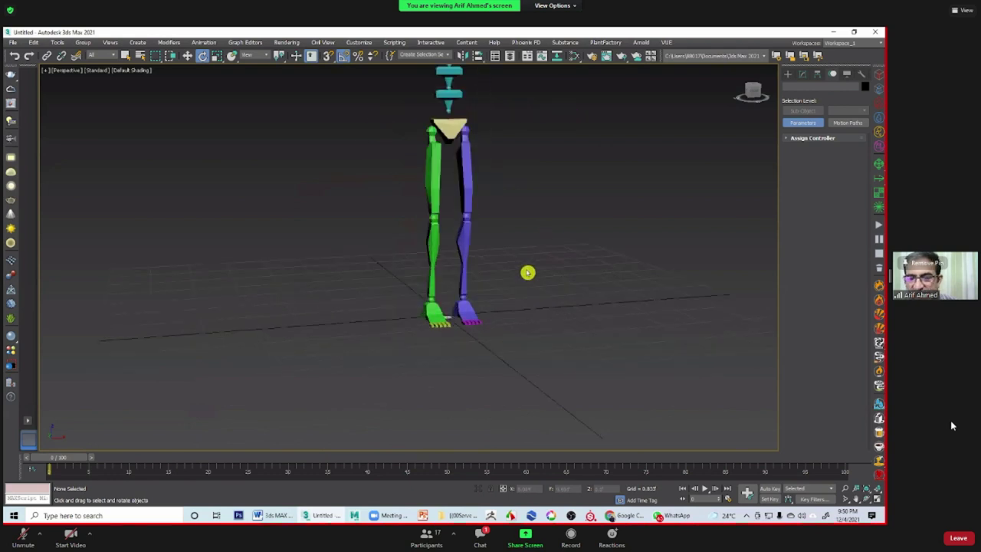
{"action": "scroll", "coordinate": [506, 314], "scroll_direction": "down", "scroll_amount": 4}
{"action": "middle_click_drag", "start_coordinate": [506, 326], "coordinate": [550, 321], "text": "alt"}
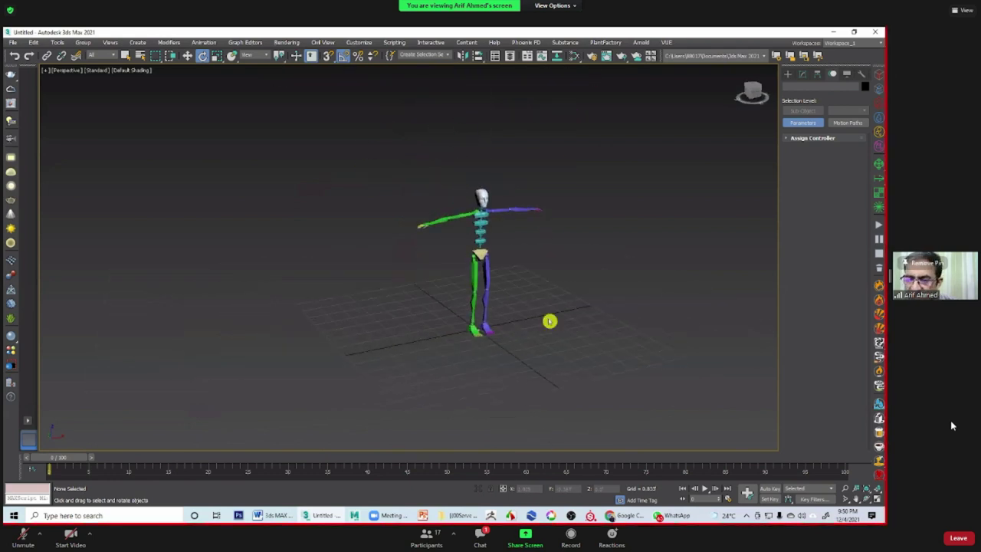
{"action": "left_click", "coordinate": [788, 75]}
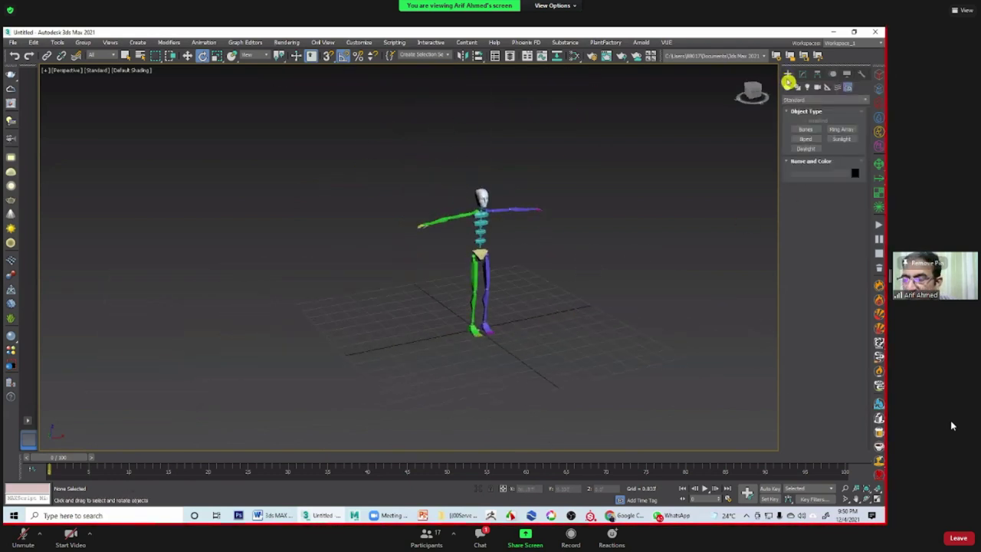
{"action": "middle_click_drag", "start_coordinate": [532, 289], "coordinate": [486, 294], "text": "alt"}
{"action": "scroll", "coordinate": [480, 304], "scroll_direction": "up", "scroll_amount": 4}
{"action": "scroll", "coordinate": [460, 261], "scroll_direction": "down", "scroll_amount": 2}
{"action": "middle_click_drag", "start_coordinate": [452, 247], "coordinate": [478, 266]}
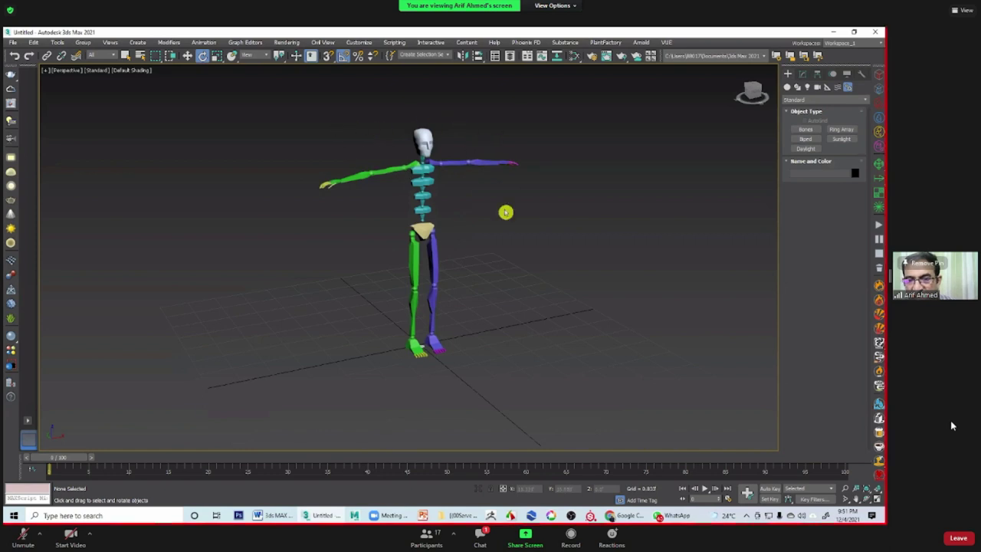
Step: Box-select the entire biped and apply Freeze Selection from the quad menu
{"action": "left_click_drag", "start_coordinate": [269, 105], "coordinate": [544, 355]}
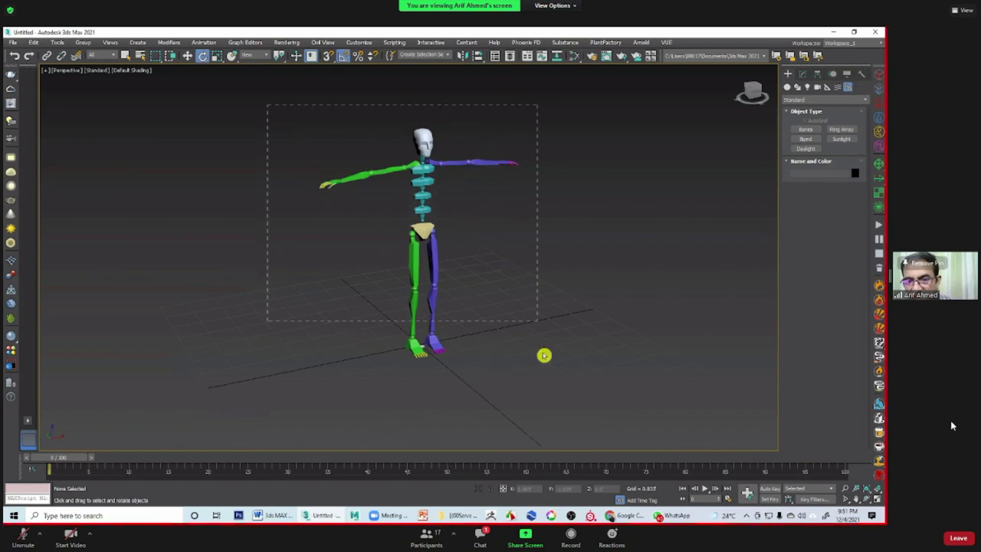
{"action": "right_click", "coordinate": [431, 259]}
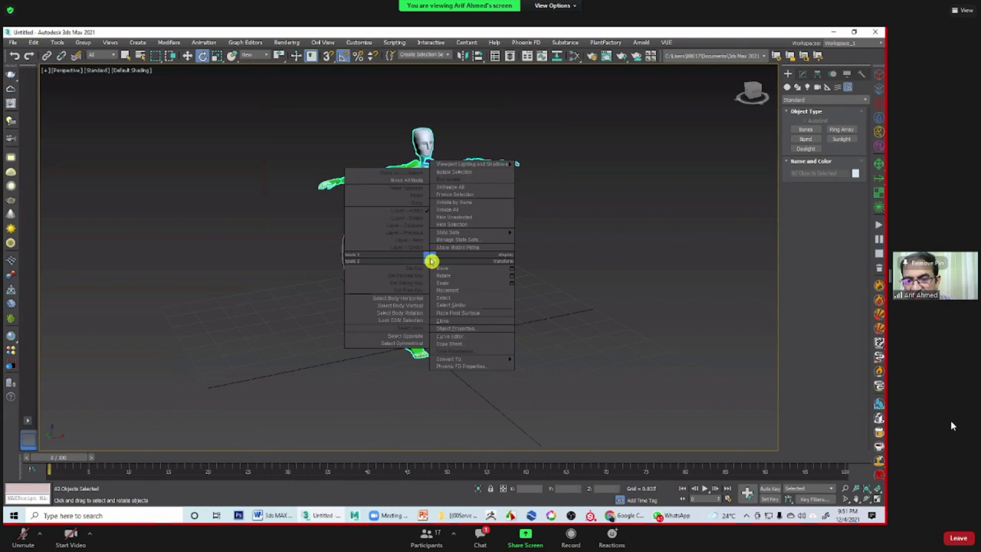
{"action": "left_click", "coordinate": [489, 201]}
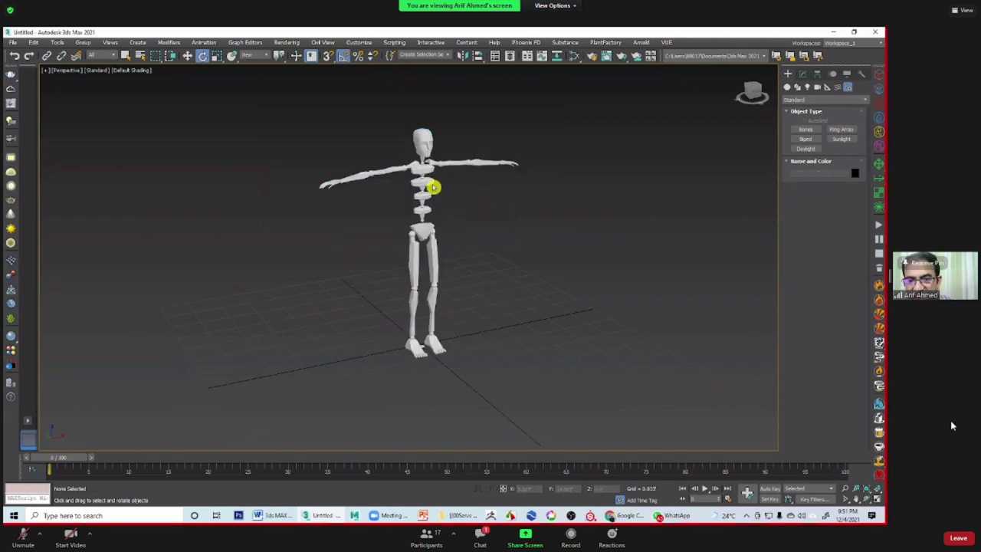
{"action": "mouse_move", "coordinate": [510, 298]}
{"action": "middle_mouse_down", "text": "alt"}
{"action": "mouse_move", "coordinate": [457, 304]}
{"action": "mouse_move", "coordinate": [521, 320]}
{"action": "mouse_move", "coordinate": [478, 322]}
{"action": "mouse_move", "coordinate": [434, 304]}
{"action": "mouse_move", "coordinate": [484, 325]}
{"action": "mouse_move", "coordinate": [565, 302]}
{"action": "mouse_move", "coordinate": [608, 320]}
{"action": "mouse_move", "coordinate": [506, 317]}
{"action": "mouse_move", "coordinate": [465, 293]}
{"action": "mouse_move", "coordinate": [471, 333]}
{"action": "mouse_move", "coordinate": [499, 311]}
{"action": "mouse_move", "coordinate": [481, 323]}
{"action": "mouse_move", "coordinate": [473, 276]}
{"action": "mouse_move", "coordinate": [438, 313]}
{"action": "mouse_move", "coordinate": [450, 295]}
{"action": "middle_mouse_up", "text": "alt"}
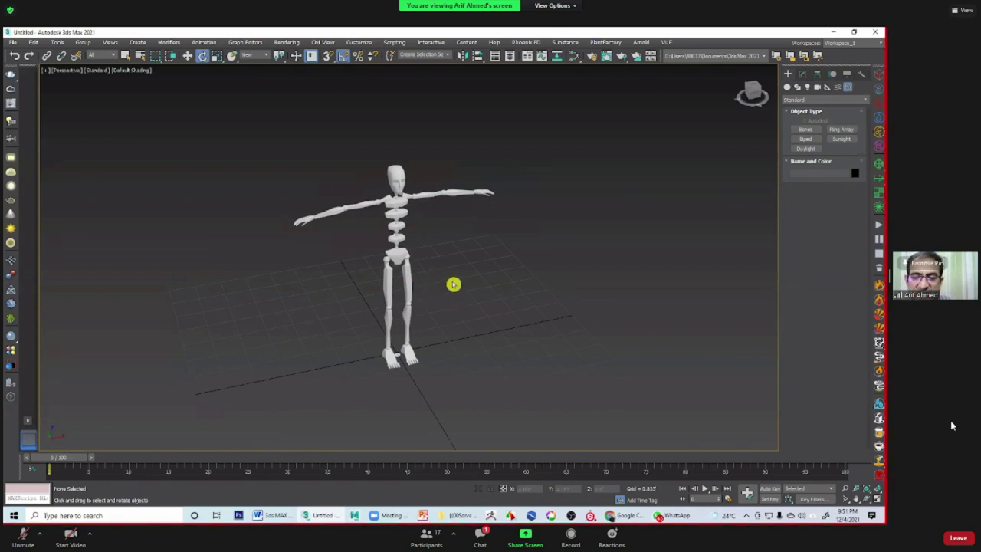
Step: Unfreeze the biped with Unfreeze All after failing to box-select it
{"action": "left_click_drag", "start_coordinate": [584, 235], "coordinate": [266, 429]}
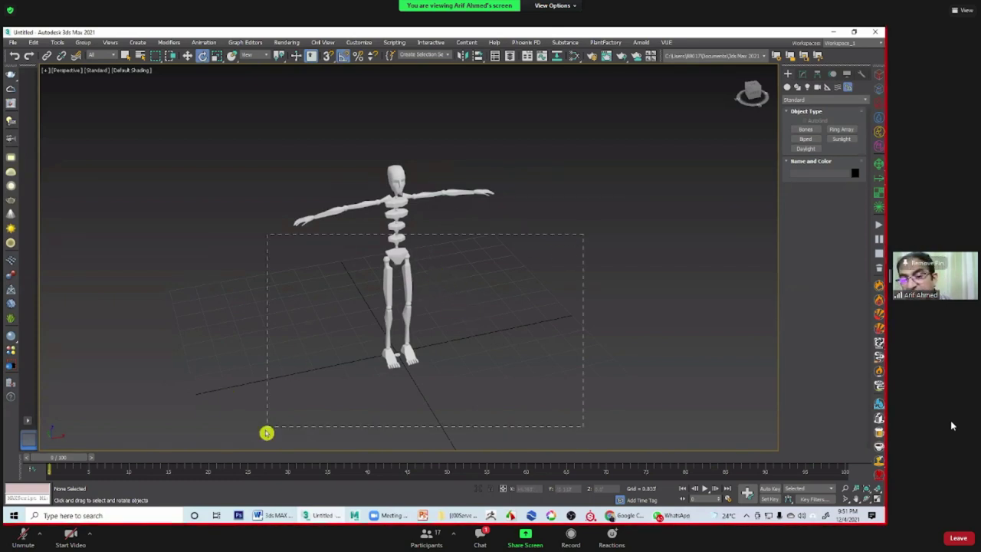
{"action": "left_click_drag", "start_coordinate": [602, 161], "coordinate": [191, 406]}
{"action": "left_click_drag", "start_coordinate": [546, 161], "coordinate": [263, 433]}
{"action": "right_click", "coordinate": [431, 277]}
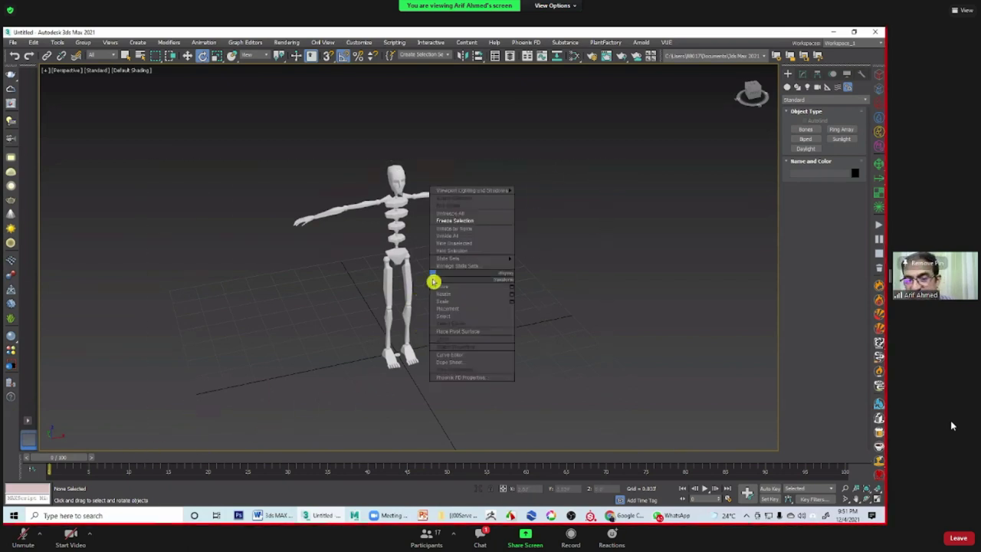
{"action": "left_click", "coordinate": [475, 214]}
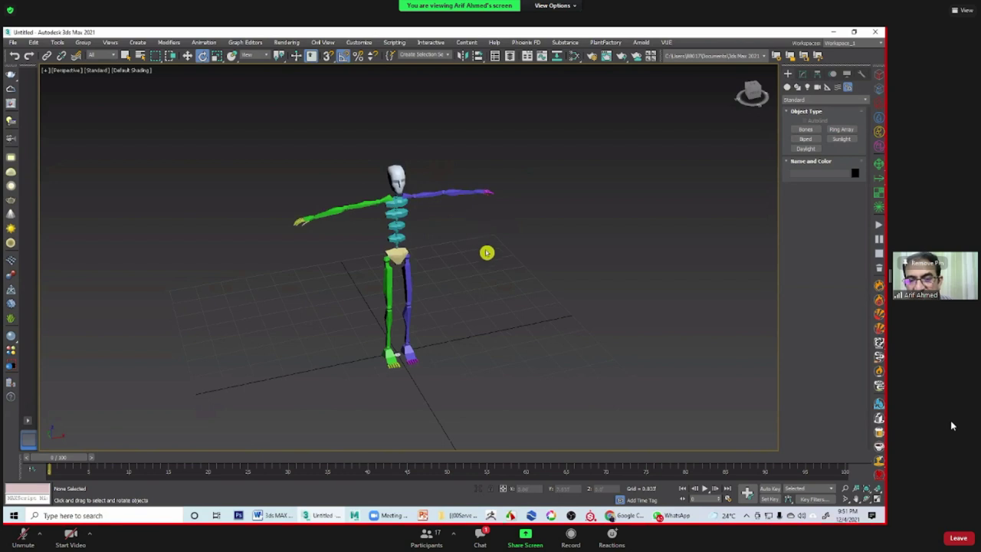
Step: Box-select all 63 biped bones and bring up the Display panel
{"action": "left_click_drag", "start_coordinate": [229, 120], "coordinate": [699, 463]}
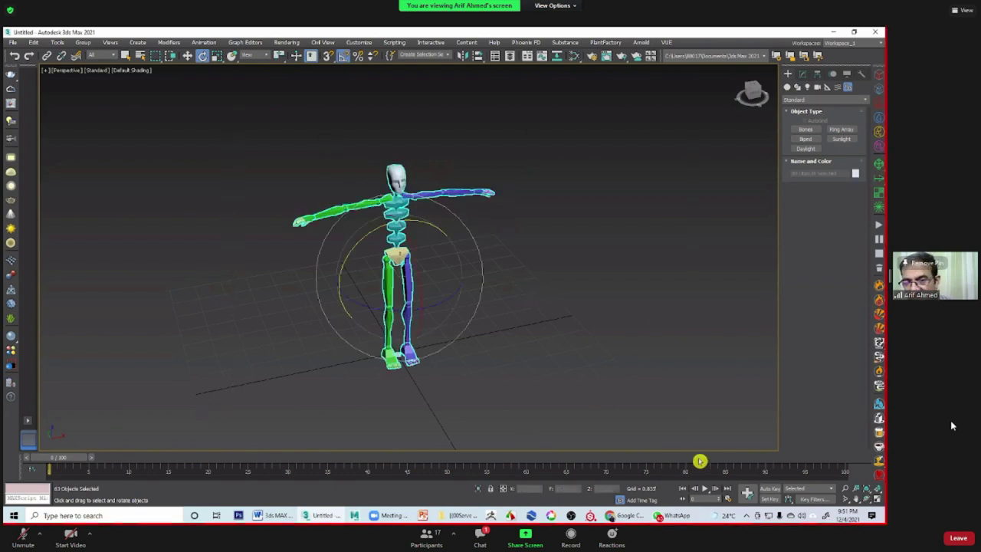
{"action": "left_click", "coordinate": [139, 136]}
{"action": "left_click_drag", "start_coordinate": [192, 115], "coordinate": [493, 314]}
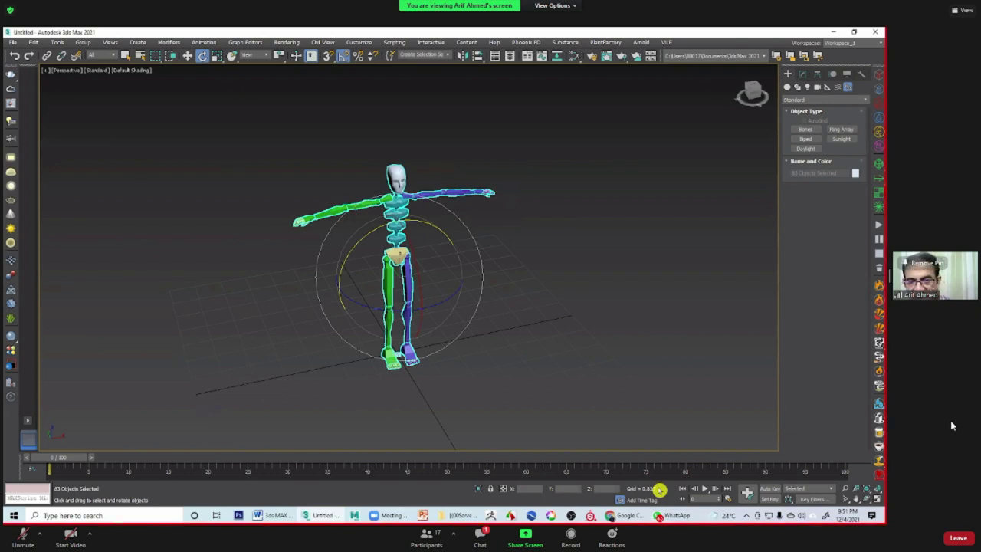
{"action": "left_click_drag", "start_coordinate": [222, 99], "coordinate": [549, 397]}
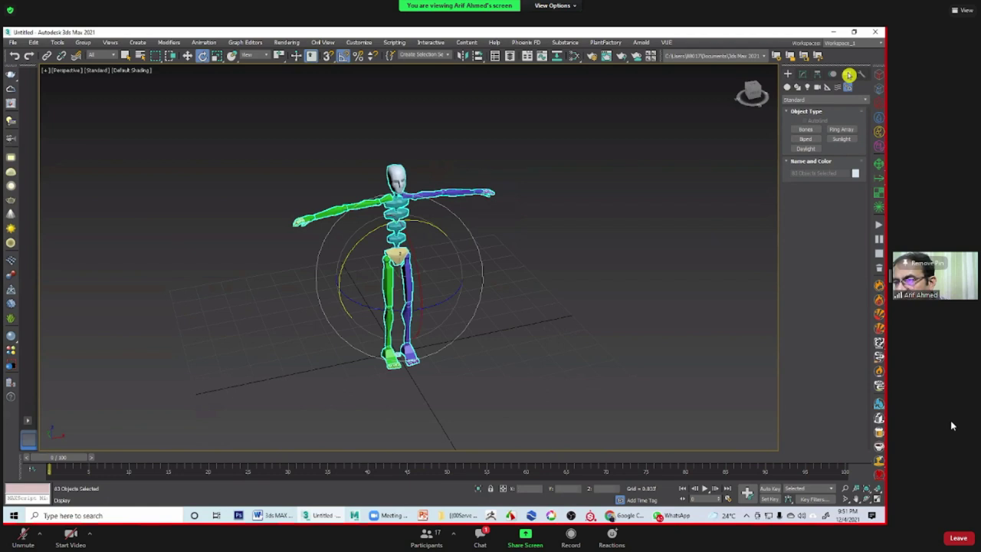
{"action": "left_click", "coordinate": [853, 77]}
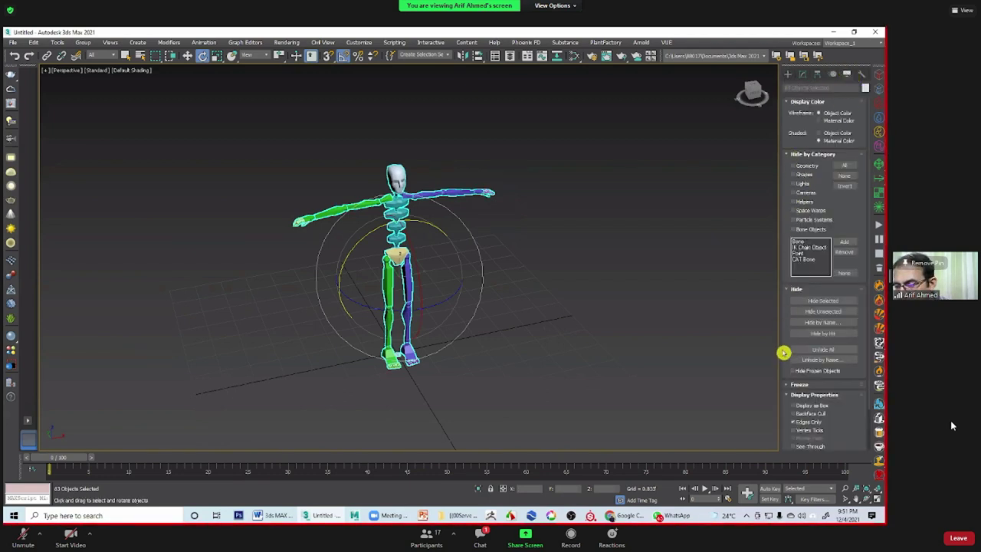
Step: Turn off Show Frozen in Gray so the frozen biped keeps its bone colours
{"action": "scroll", "coordinate": [783, 353], "scroll_direction": "down", "scroll_amount": 2}
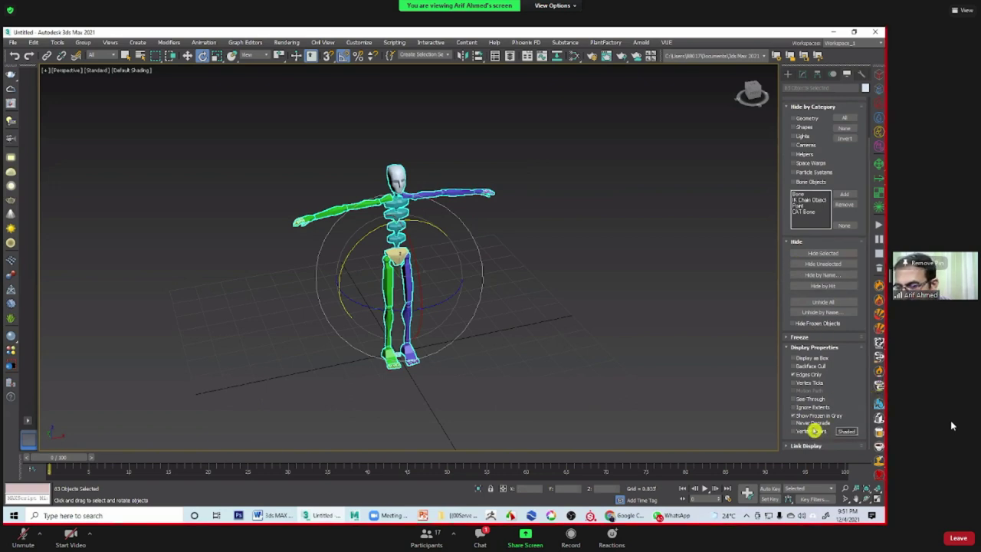
{"action": "left_click", "coordinate": [801, 426]}
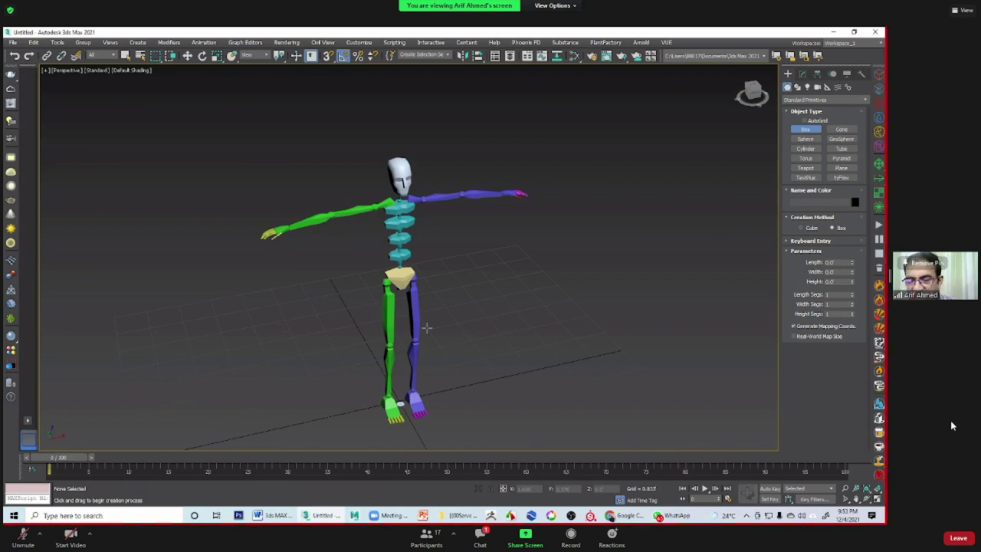
Step: Zoom to the feet, draw Box001 over the biped's green foot, and orbit to check it
{"action": "scroll", "coordinate": [458, 395], "scroll_direction": "up", "scroll_amount": 3}
{"action": "scroll", "coordinate": [456, 320], "scroll_direction": "up", "scroll_amount": 3}
{"action": "mouse_move", "coordinate": [456, 320]}
{"action": "middle_mouse_down"}
{"action": "mouse_move", "coordinate": [433, 384]}
{"action": "mouse_move", "coordinate": [420, 389]}
{"action": "middle_mouse_up"}
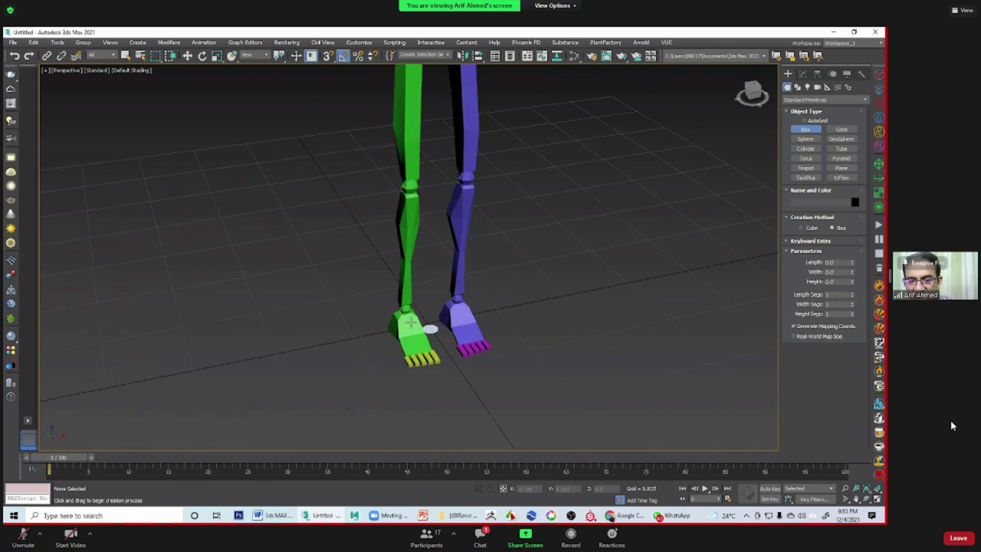
{"action": "middle_click_drag", "start_coordinate": [381, 322], "coordinate": [377, 331]}
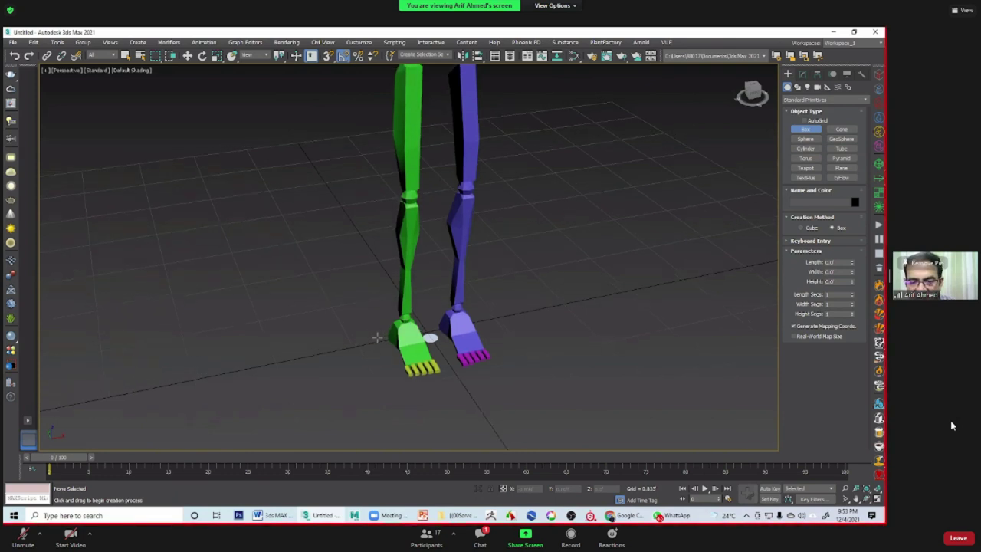
{"action": "left_click_drag", "start_coordinate": [377, 337], "coordinate": [453, 375]}
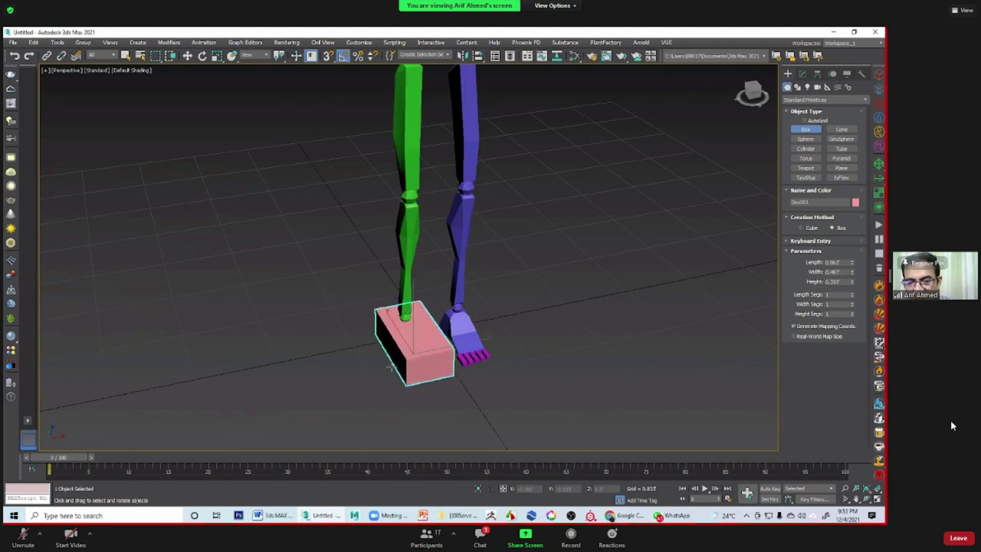
{"action": "key", "text": "e"}
{"action": "scroll", "coordinate": [519, 422], "scroll_direction": "down", "scroll_amount": 5}
{"action": "scroll", "coordinate": [495, 410], "scroll_direction": "up", "scroll_amount": 2}
{"action": "mouse_move", "coordinate": [560, 394]}
{"action": "middle_mouse_down", "text": "alt"}
{"action": "mouse_move", "coordinate": [499, 399]}
{"action": "mouse_move", "coordinate": [482, 368]}
{"action": "mouse_move", "coordinate": [518, 321]}
{"action": "mouse_move", "coordinate": [502, 228]}
{"action": "mouse_move", "coordinate": [493, 276]}
{"action": "mouse_move", "coordinate": [544, 266]}
{"action": "mouse_move", "coordinate": [498, 301]}
{"action": "mouse_move", "coordinate": [521, 188]}
{"action": "mouse_move", "coordinate": [526, 357]}
{"action": "mouse_move", "coordinate": [539, 283]}
{"action": "mouse_move", "coordinate": [491, 344]}
{"action": "mouse_move", "coordinate": [511, 312]}
{"action": "mouse_move", "coordinate": [525, 326]}
{"action": "mouse_move", "coordinate": [465, 339]}
{"action": "mouse_move", "coordinate": [569, 337]}
{"action": "middle_mouse_up", "text": "alt"}
Step: Save the scene as ch01.max in the 3ds MAX Classes record folder
{"action": "left_click", "coordinate": [526, 322]}
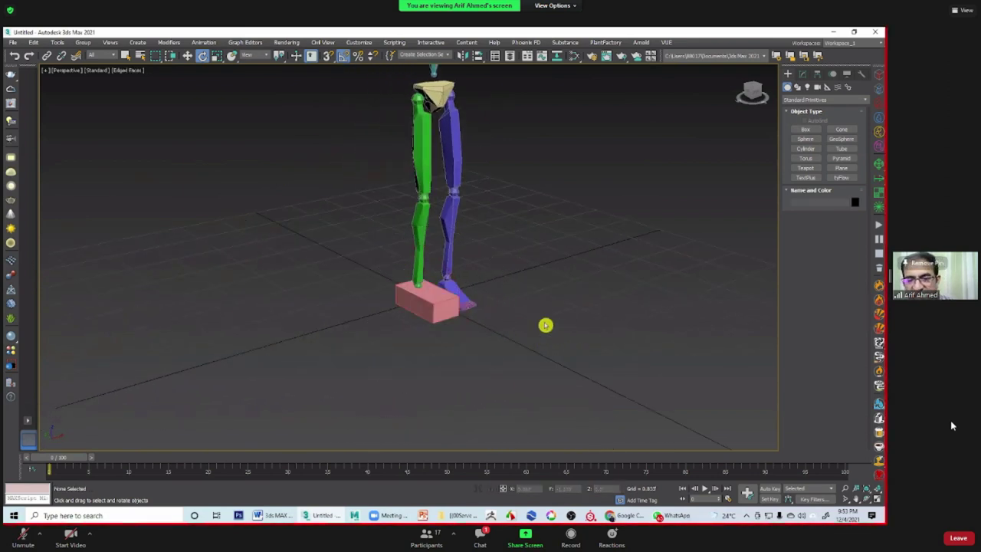
{"action": "middle_click_drag", "start_coordinate": [495, 325], "coordinate": [620, 337], "text": "alt"}
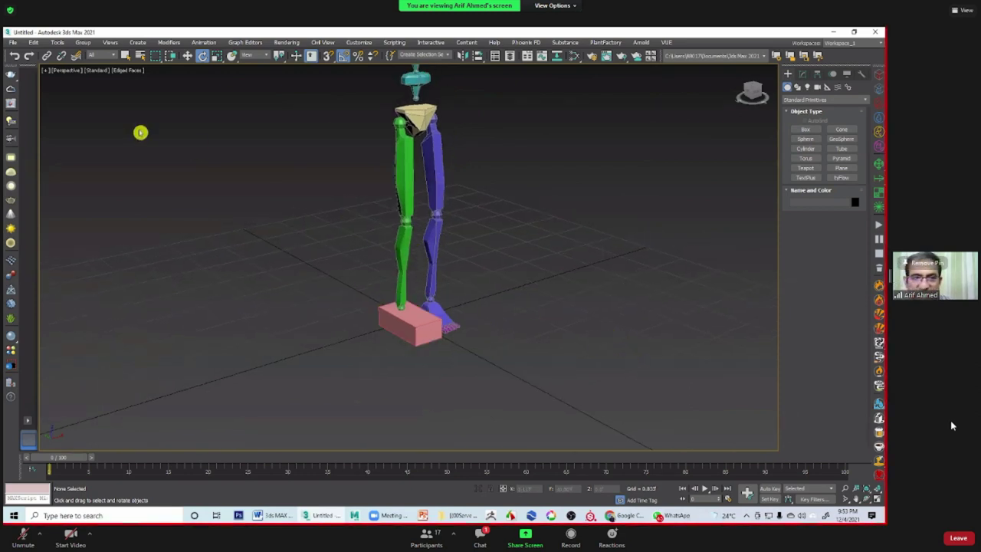
{"action": "left_click", "coordinate": [14, 43]}
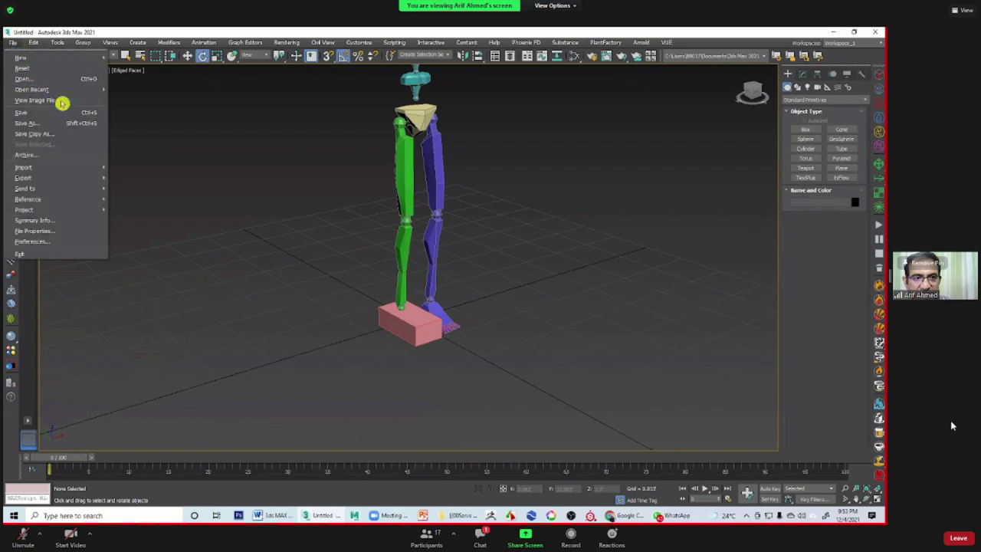
{"action": "left_click", "coordinate": [73, 116]}
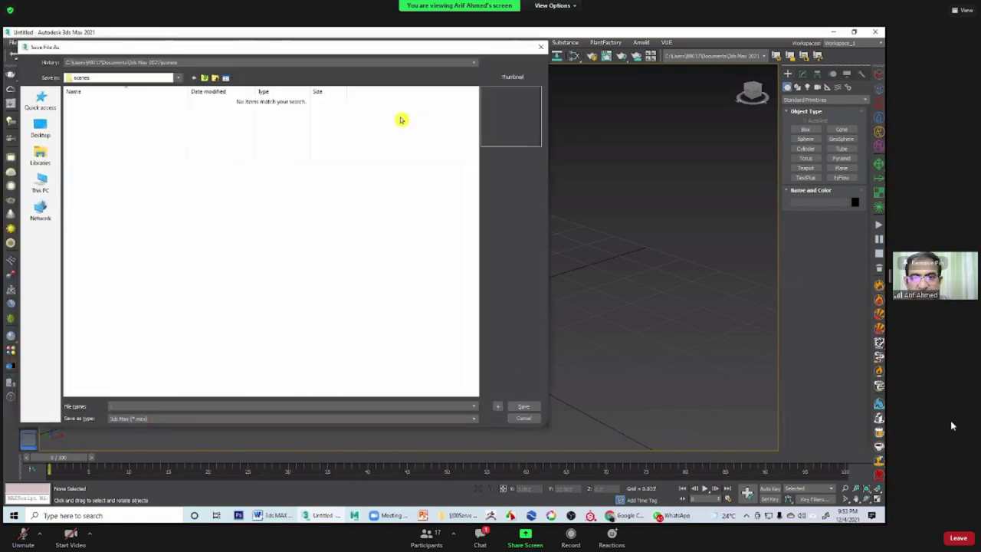
{"action": "left_click", "coordinate": [402, 121]}
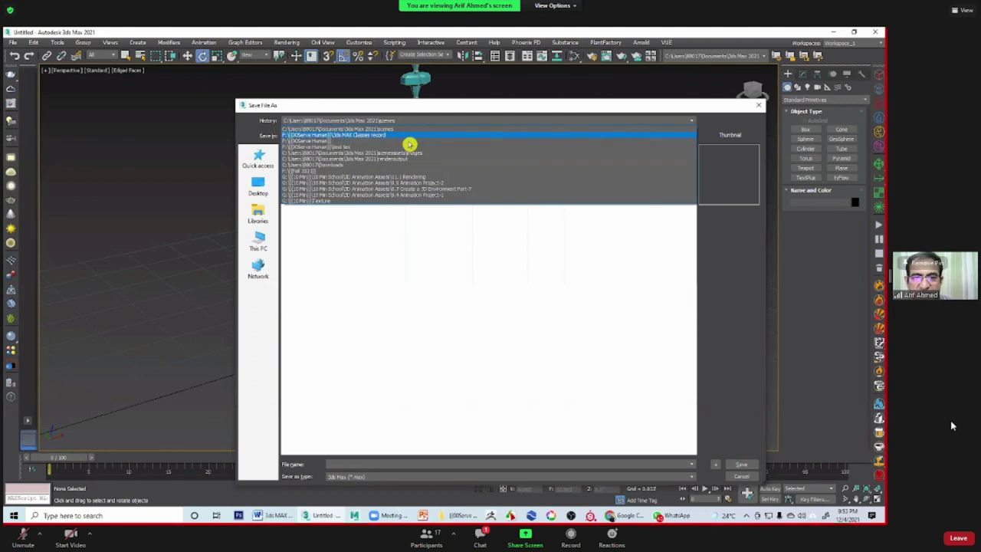
{"action": "left_click", "coordinate": [411, 138]}
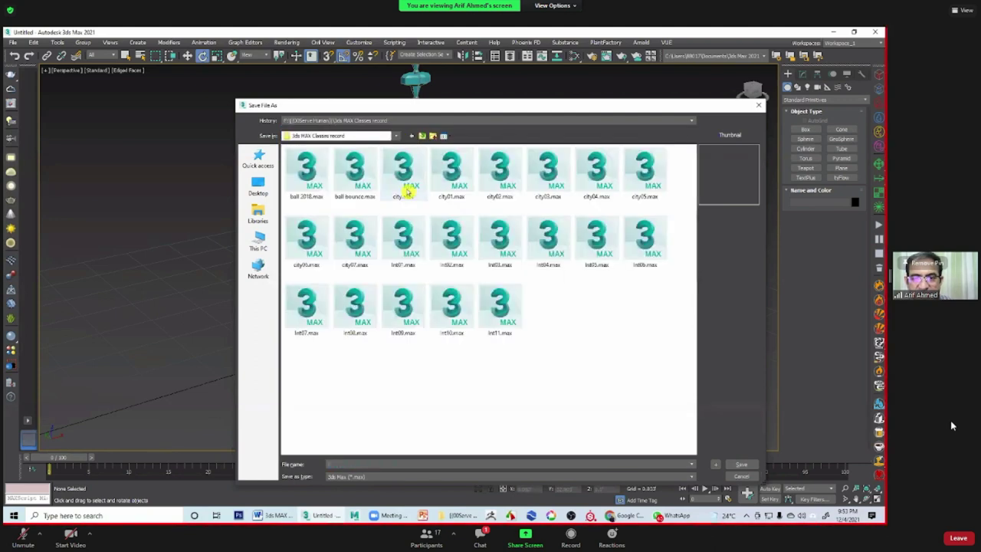
{"action": "type", "text": "int12"}
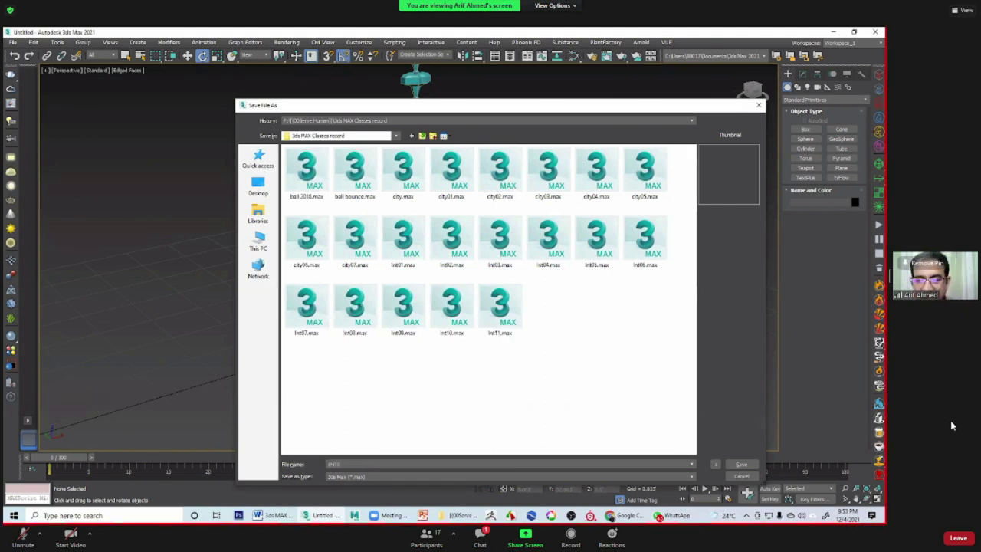
{"action": "key", "text": "Return"}
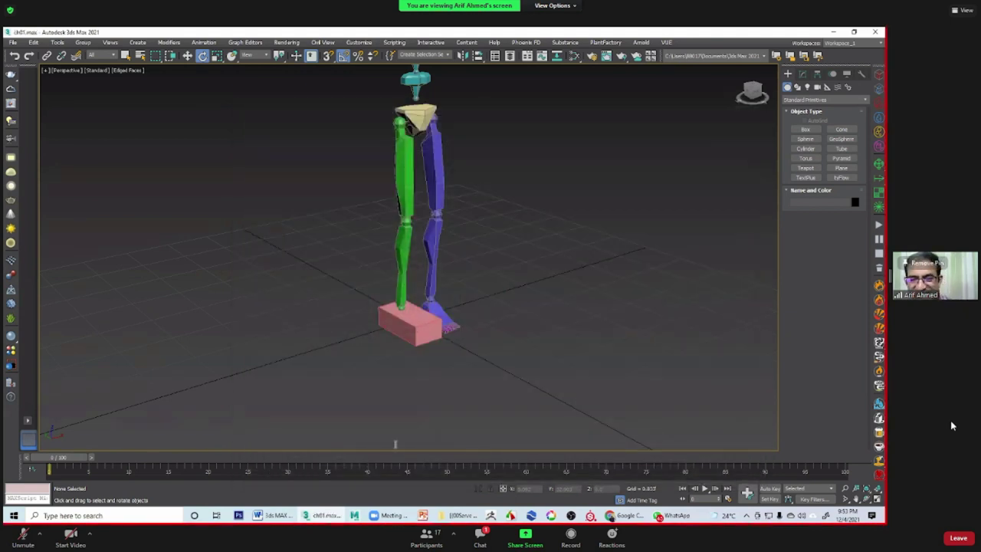
Step: Select the pink box under the foot and orbit to view it from the side
{"action": "left_click", "coordinate": [444, 300]}
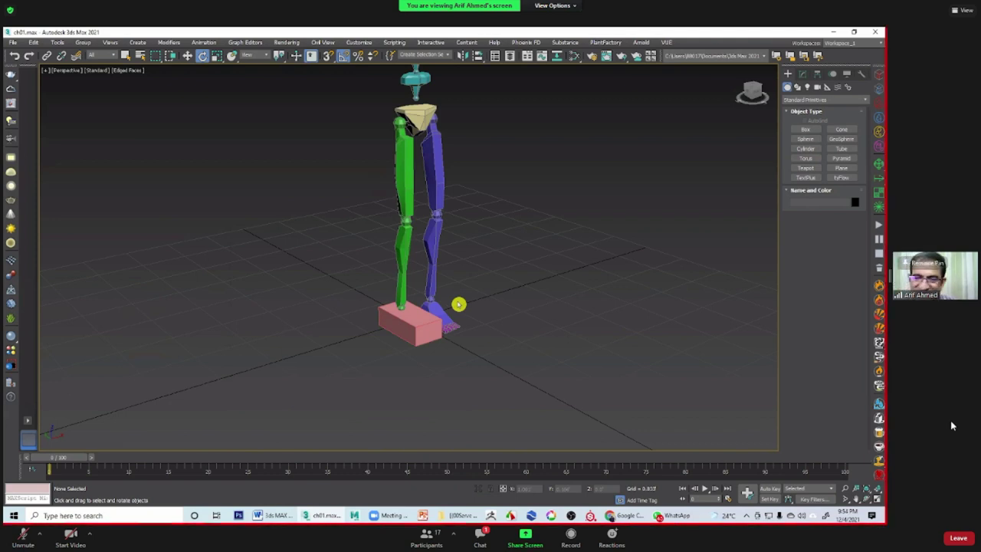
{"action": "left_click", "coordinate": [429, 328]}
{"action": "scroll", "coordinate": [428, 332], "scroll_direction": "up", "scroll_amount": 3}
{"action": "mouse_move", "coordinate": [434, 286]}
{"action": "middle_mouse_down", "text": "alt"}
{"action": "mouse_move", "coordinate": [375, 309]}
{"action": "mouse_move", "coordinate": [441, 289]}
{"action": "mouse_move", "coordinate": [373, 306]}
{"action": "mouse_move", "coordinate": [391, 303]}
{"action": "middle_mouse_up", "text": "alt"}
{"action": "left_click", "coordinate": [391, 284]}
{"action": "mouse_move", "coordinate": [414, 340]}
{"action": "middle_mouse_down", "text": "alt"}
{"action": "mouse_move", "coordinate": [502, 319]}
{"action": "mouse_move", "coordinate": [502, 276]}
{"action": "mouse_move", "coordinate": [486, 292]}
{"action": "mouse_move", "coordinate": [478, 340]}
{"action": "mouse_move", "coordinate": [510, 346]}
{"action": "mouse_move", "coordinate": [478, 344]}
{"action": "mouse_move", "coordinate": [489, 335]}
{"action": "middle_mouse_up", "text": "alt"}
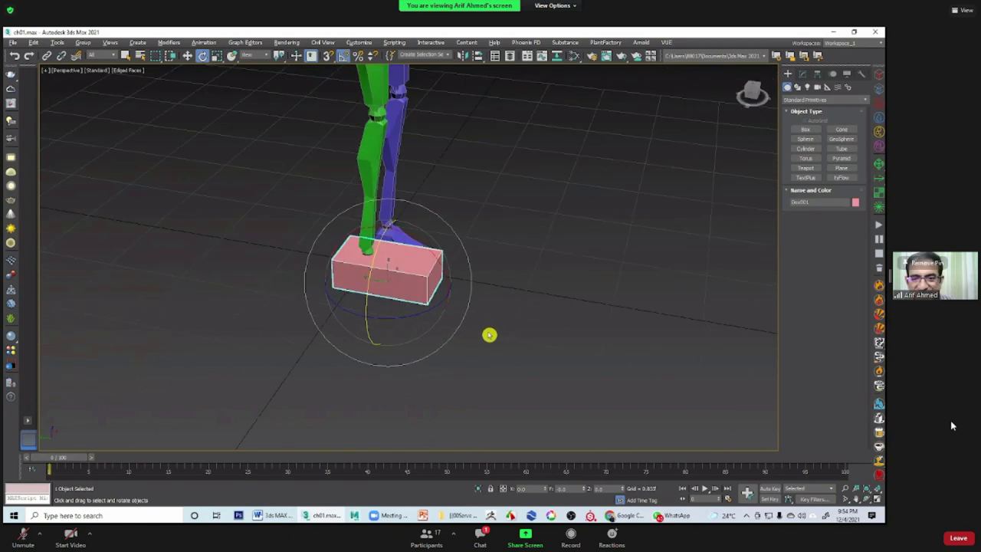
Step: Switch to Select and Move and make the box see-through with Alt+X
{"action": "key", "text": "w"}
{"action": "mouse_move", "coordinate": [495, 284]}
{"action": "middle_mouse_down", "text": "alt"}
{"action": "mouse_move", "coordinate": [486, 248]}
{"action": "mouse_move", "coordinate": [474, 322]}
{"action": "mouse_move", "coordinate": [462, 329]}
{"action": "mouse_move", "coordinate": [426, 318]}
{"action": "mouse_move", "coordinate": [517, 322]}
{"action": "mouse_move", "coordinate": [456, 322]}
{"action": "mouse_move", "coordinate": [414, 344]}
{"action": "mouse_move", "coordinate": [396, 342]}
{"action": "mouse_move", "coordinate": [432, 350]}
{"action": "mouse_move", "coordinate": [513, 340]}
{"action": "mouse_move", "coordinate": [503, 322]}
{"action": "middle_mouse_up", "text": "alt"}
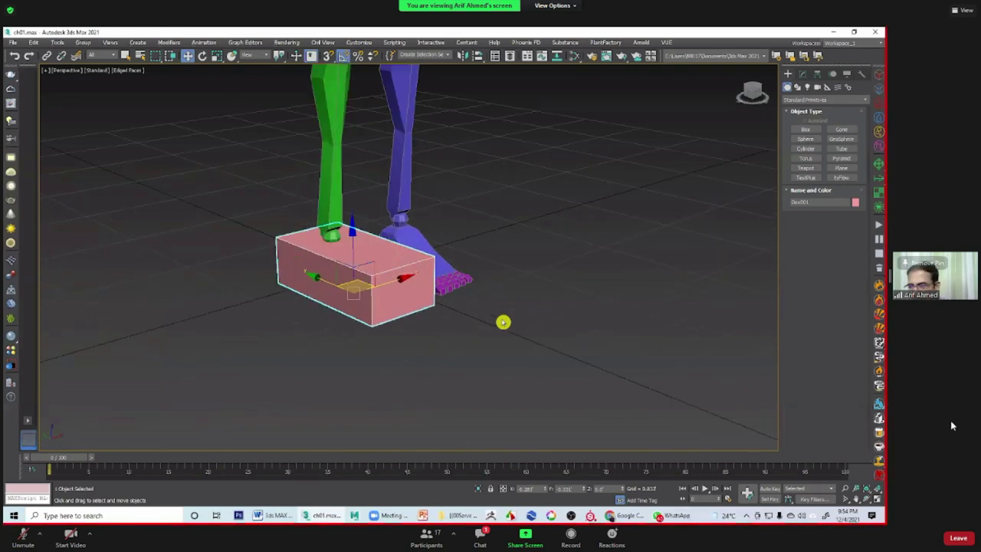
{"action": "key", "text": "alt+x"}
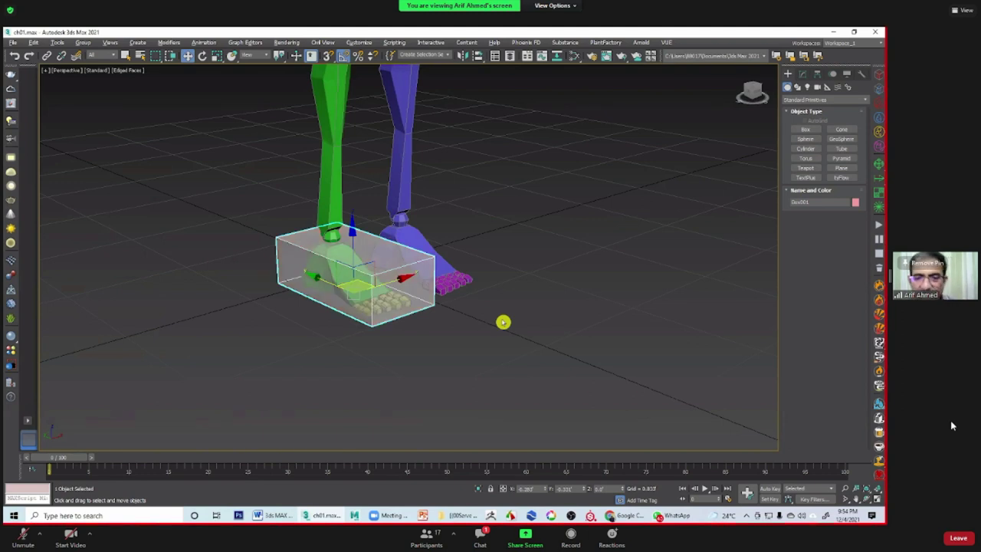
{"action": "mouse_move", "coordinate": [332, 330]}
{"action": "middle_mouse_down", "text": "alt"}
{"action": "mouse_move", "coordinate": [484, 357]}
{"action": "mouse_move", "coordinate": [543, 353]}
{"action": "mouse_move", "coordinate": [462, 359]}
{"action": "mouse_move", "coordinate": [383, 333]}
{"action": "mouse_move", "coordinate": [450, 325]}
{"action": "mouse_move", "coordinate": [434, 322]}
{"action": "middle_mouse_up", "text": "alt"}
{"action": "left_click", "coordinate": [845, 168]}
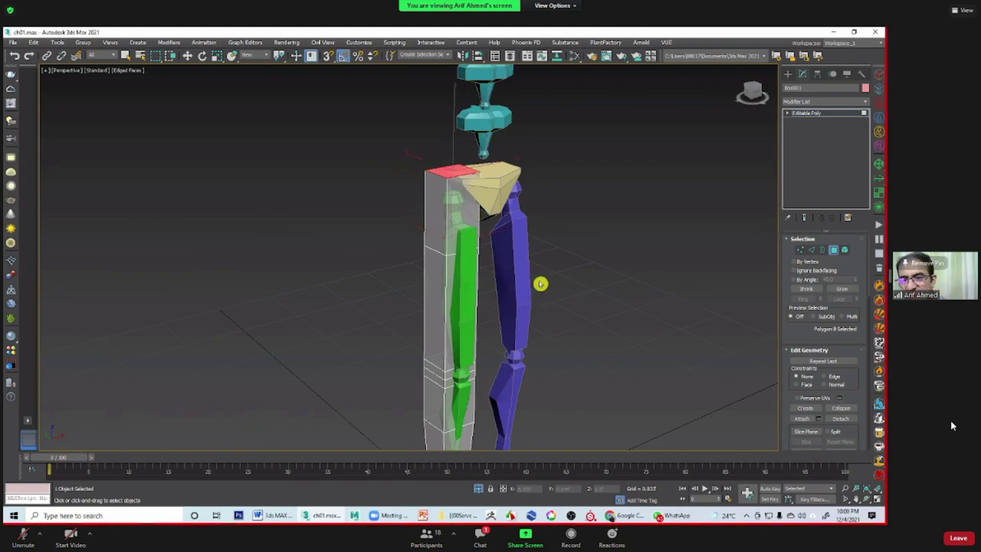
Step: Clear the polygon selection and make the leg mesh solid again with Alt+X
{"action": "mouse_move", "coordinate": [541, 283]}
{"action": "middle_mouse_down", "text": "alt"}
{"action": "mouse_move", "coordinate": [485, 228]}
{"action": "mouse_move", "coordinate": [493, 278]}
{"action": "middle_mouse_up", "text": "alt"}
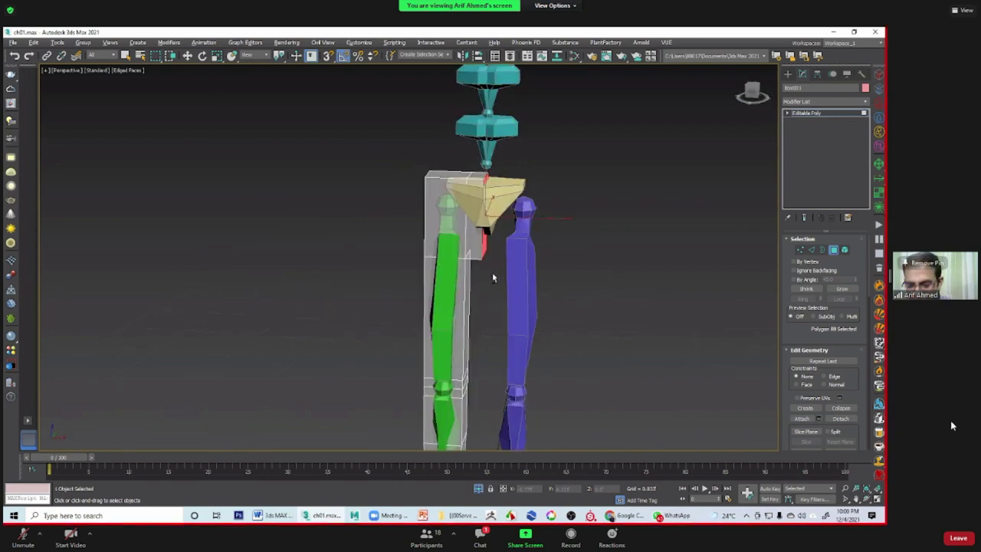
{"action": "left_click", "coordinate": [493, 278]}
{"action": "scroll", "coordinate": [513, 276], "scroll_direction": "down", "scroll_amount": 5}
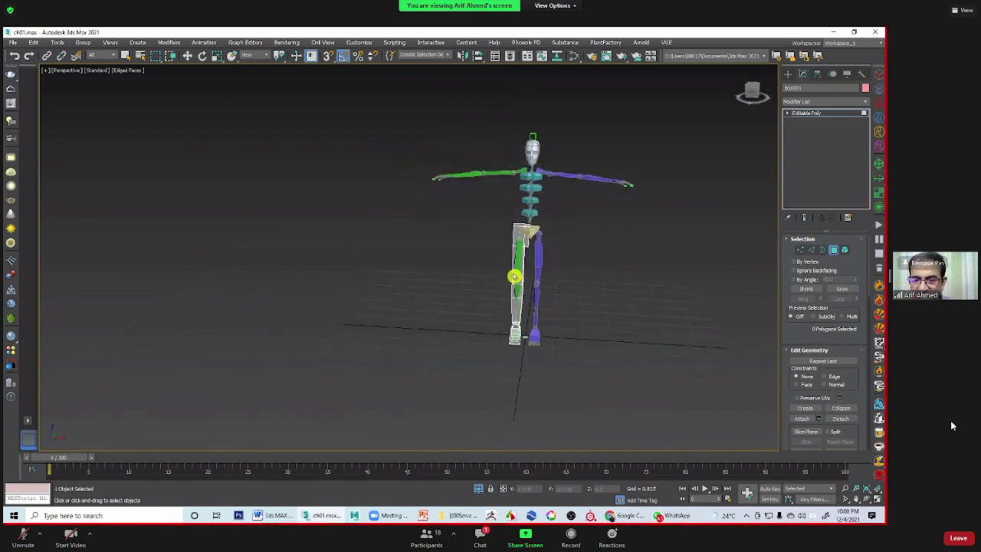
{"action": "scroll", "coordinate": [514, 280], "scroll_direction": "up", "scroll_amount": 5}
{"action": "scroll", "coordinate": [507, 322], "scroll_direction": "up", "scroll_amount": 2}
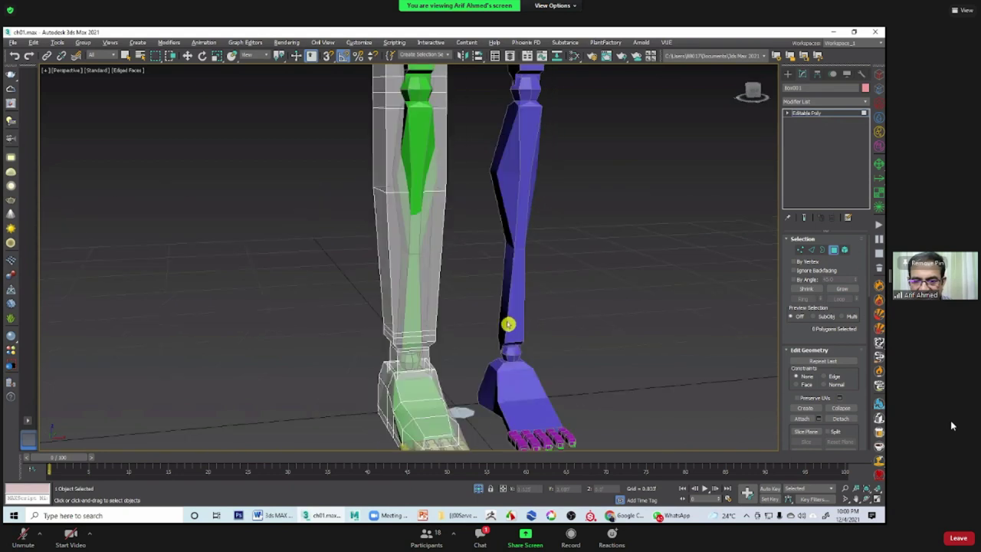
{"action": "middle_click_drag", "start_coordinate": [507, 322], "coordinate": [485, 395], "text": "alt"}
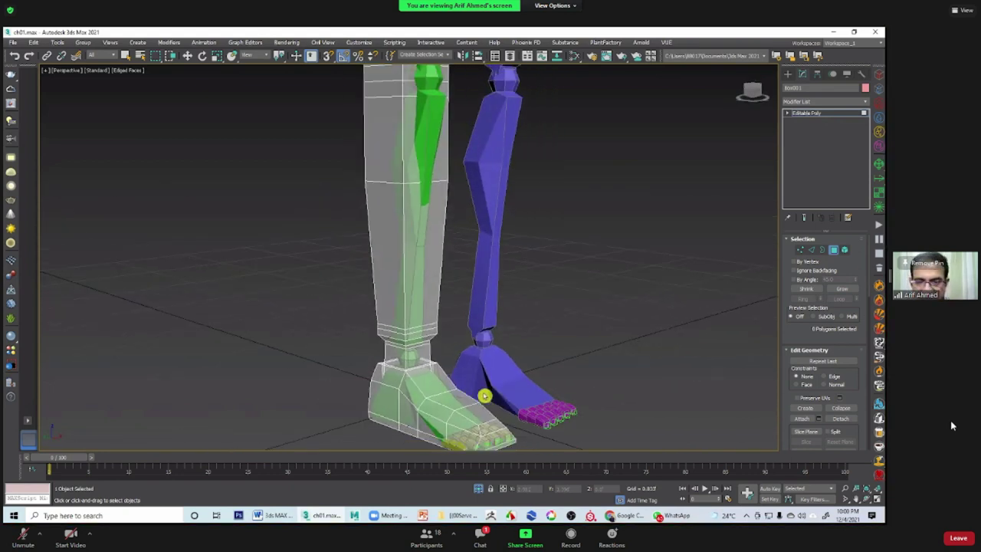
{"action": "key", "text": "alt+x"}
Step: Zoom and pan in on the ankles and orbit to view them from another angle
{"action": "scroll", "coordinate": [536, 333], "scroll_direction": "down", "scroll_amount": 3}
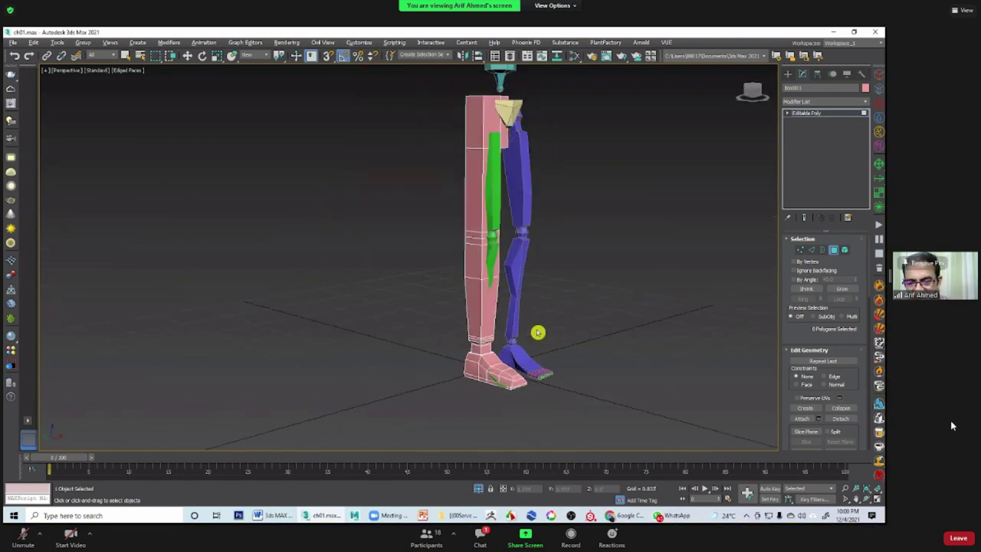
{"action": "scroll", "coordinate": [505, 351], "scroll_direction": "up", "scroll_amount": 2}
{"action": "scroll", "coordinate": [481, 342], "scroll_direction": "up", "scroll_amount": 2}
{"action": "scroll", "coordinate": [469, 337], "scroll_direction": "up", "scroll_amount": 2}
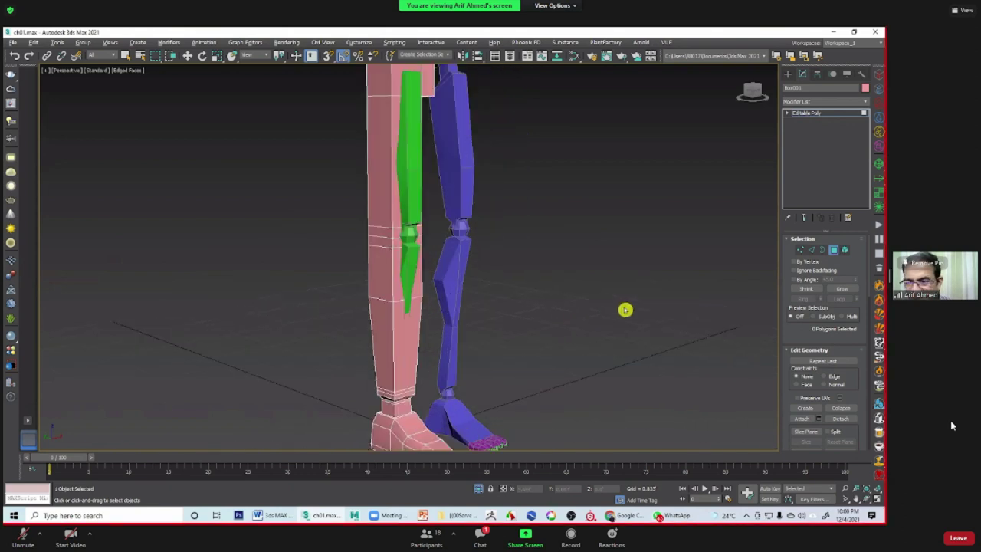
{"action": "middle_click_drag", "start_coordinate": [514, 292], "coordinate": [489, 306], "text": "alt"}
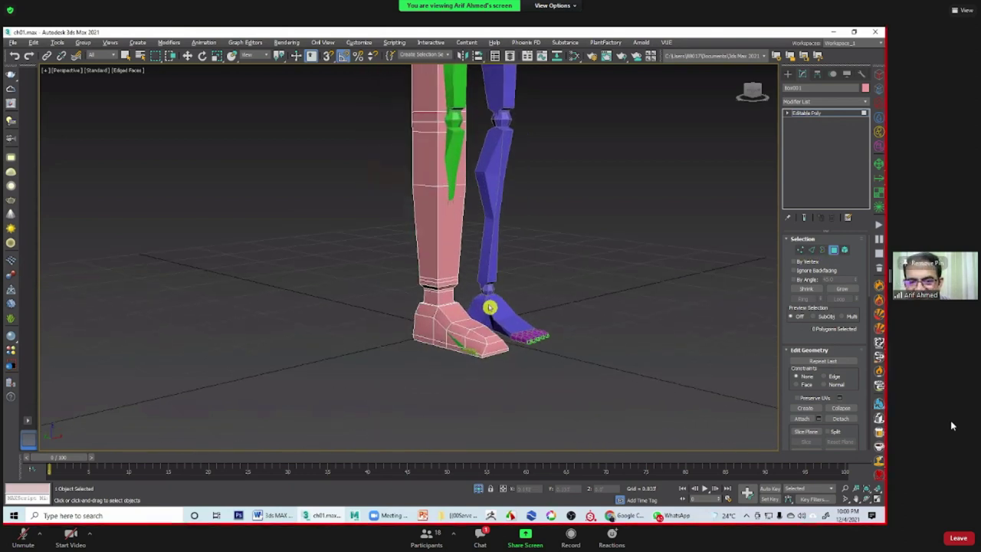
{"action": "scroll", "coordinate": [489, 307], "scroll_direction": "up", "scroll_amount": 3}
{"action": "scroll", "coordinate": [421, 345], "scroll_direction": "up", "scroll_amount": 1}
{"action": "scroll", "coordinate": [427, 317], "scroll_direction": "up", "scroll_amount": 2}
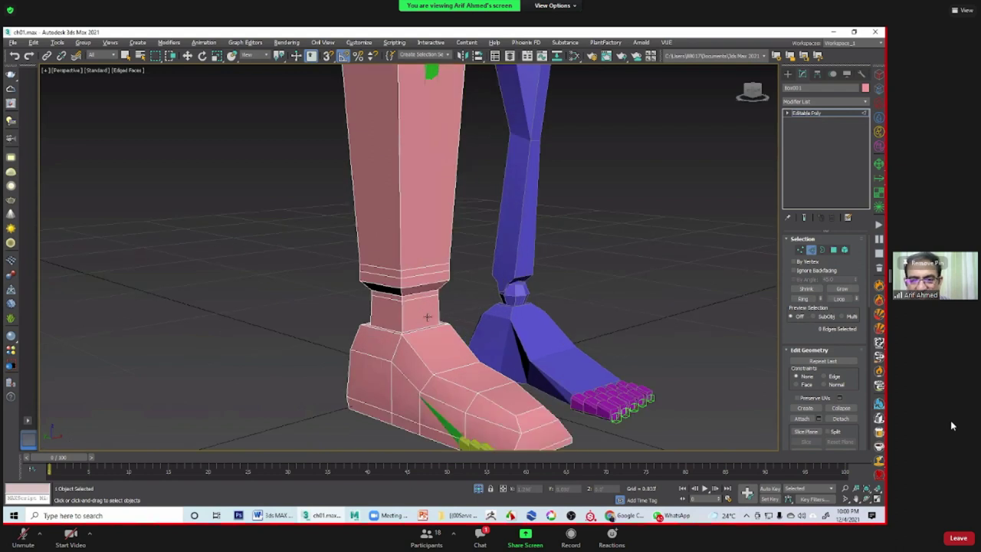
{"action": "scroll", "coordinate": [379, 311], "scroll_direction": "up", "scroll_amount": 1}
{"action": "scroll", "coordinate": [383, 306], "scroll_direction": "up", "scroll_amount": 2}
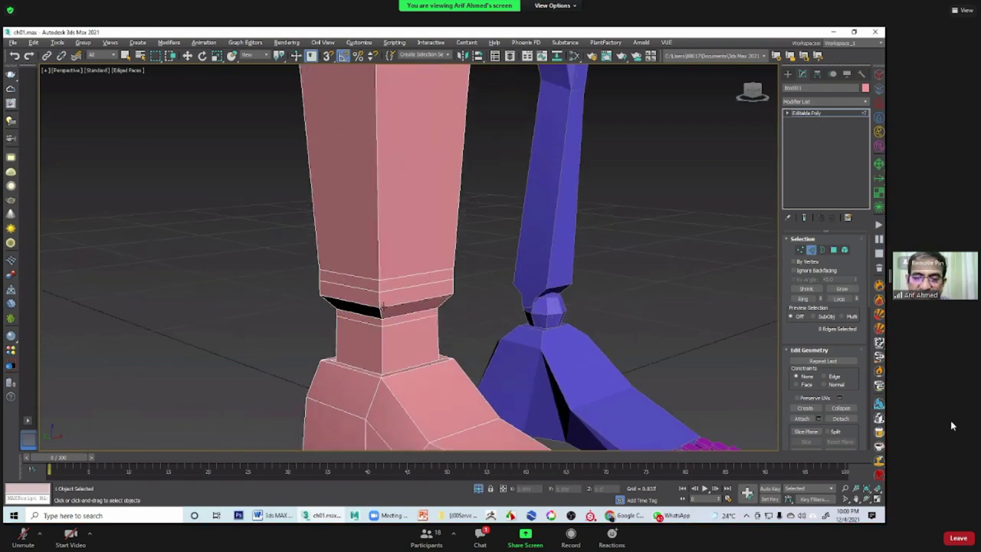
{"action": "mouse_move", "coordinate": [386, 303]}
{"action": "middle_mouse_down", "text": "alt"}
{"action": "mouse_move", "coordinate": [528, 298]}
{"action": "mouse_move", "coordinate": [409, 320]}
{"action": "middle_mouse_up", "text": "alt"}
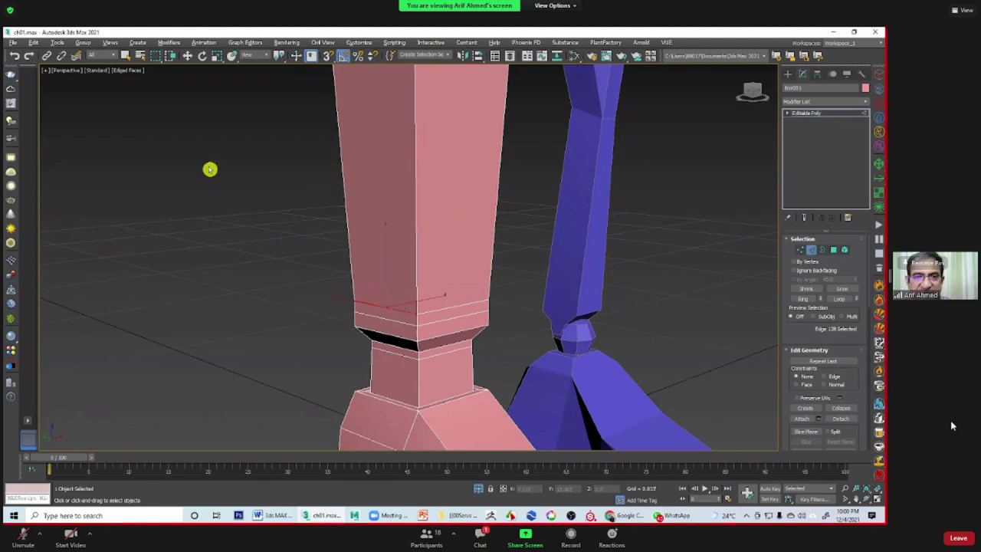
Step: Select the edge loop above the ankle and scale it outward to widen the leg
{"action": "left_click", "coordinate": [191, 56]}
{"action": "double_click", "coordinate": [368, 320]}
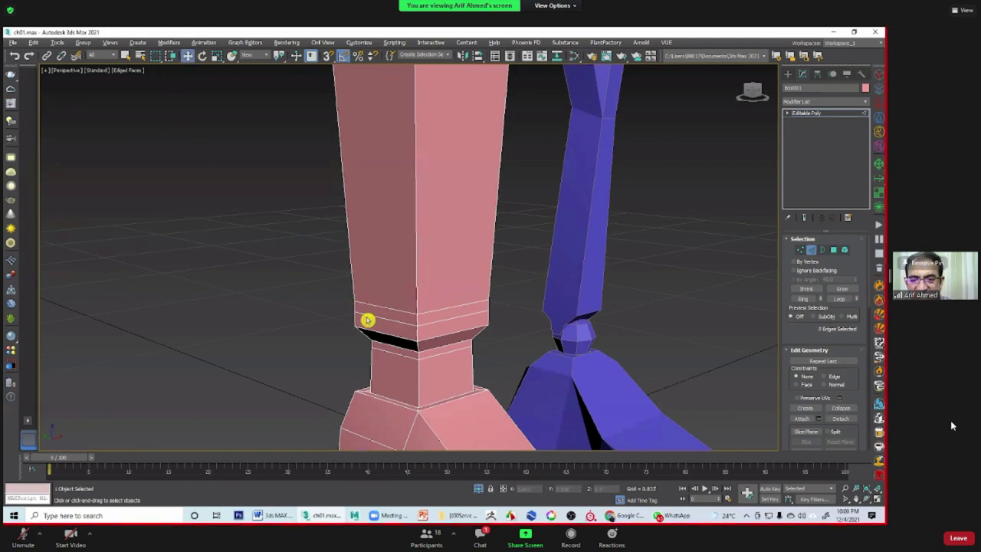
{"action": "double_click", "coordinate": [447, 308]}
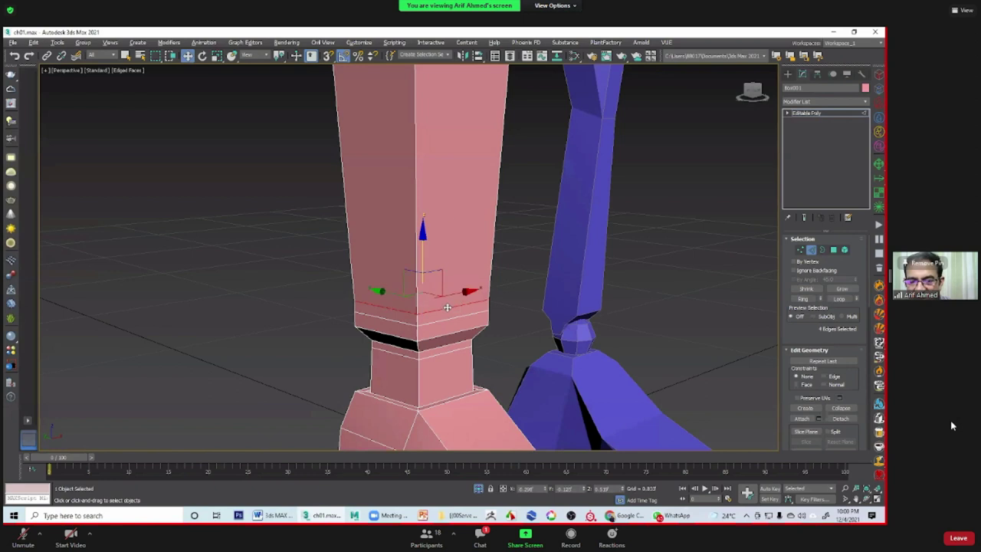
{"action": "key", "text": "r"}
{"action": "left_click_drag", "start_coordinate": [426, 295], "coordinate": [424, 287]}
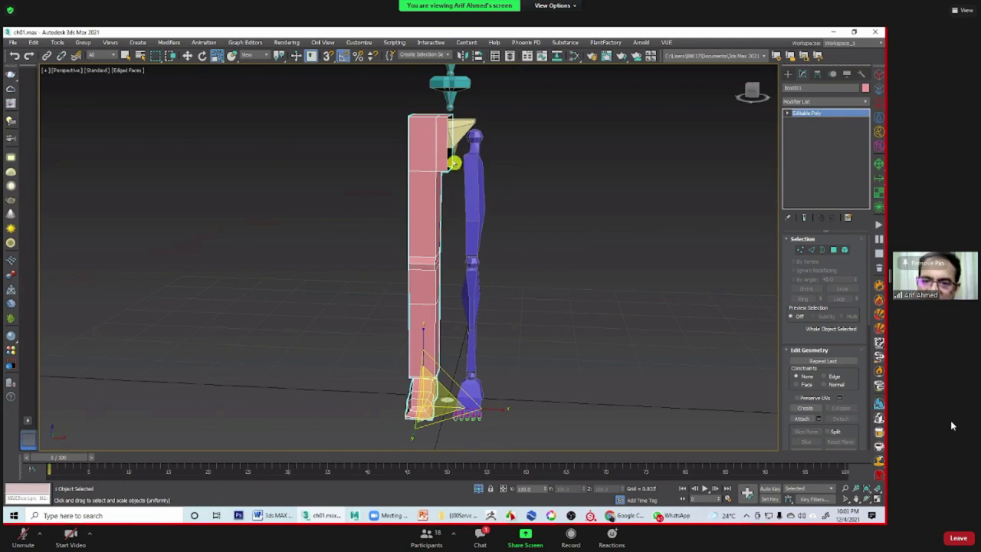
Step: Add a Symmetry modifier to Box001 from the Modifier List
{"action": "mouse_move", "coordinate": [517, 202]}
{"action": "middle_mouse_down", "text": "alt"}
{"action": "mouse_move", "coordinate": [534, 230]}
{"action": "mouse_move", "coordinate": [543, 186]}
{"action": "middle_mouse_up", "text": "alt"}
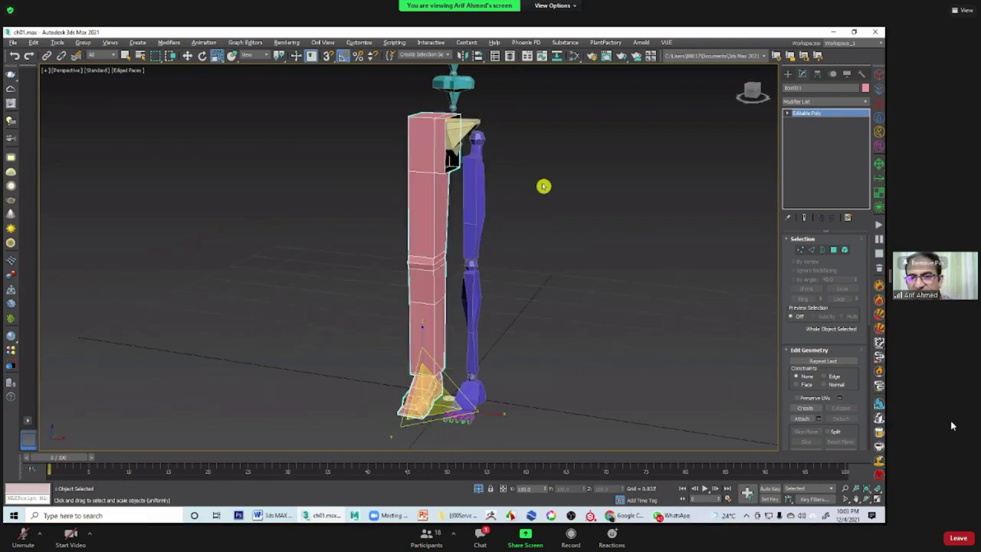
{"action": "left_click", "coordinate": [806, 100]}
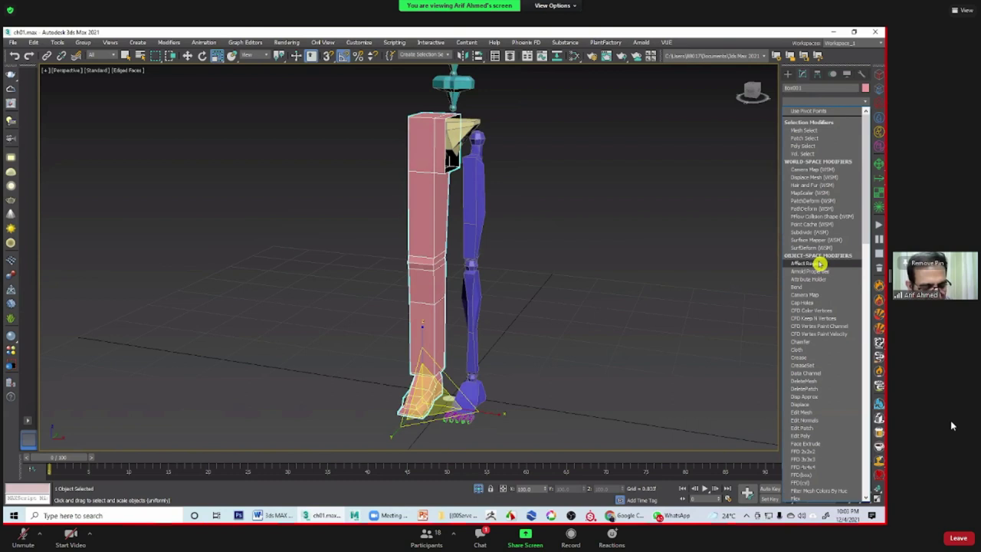
{"action": "scroll", "coordinate": [820, 263], "scroll_direction": "down", "scroll_amount": 10}
{"action": "scroll", "coordinate": [819, 263], "scroll_direction": "down", "scroll_amount": 15}
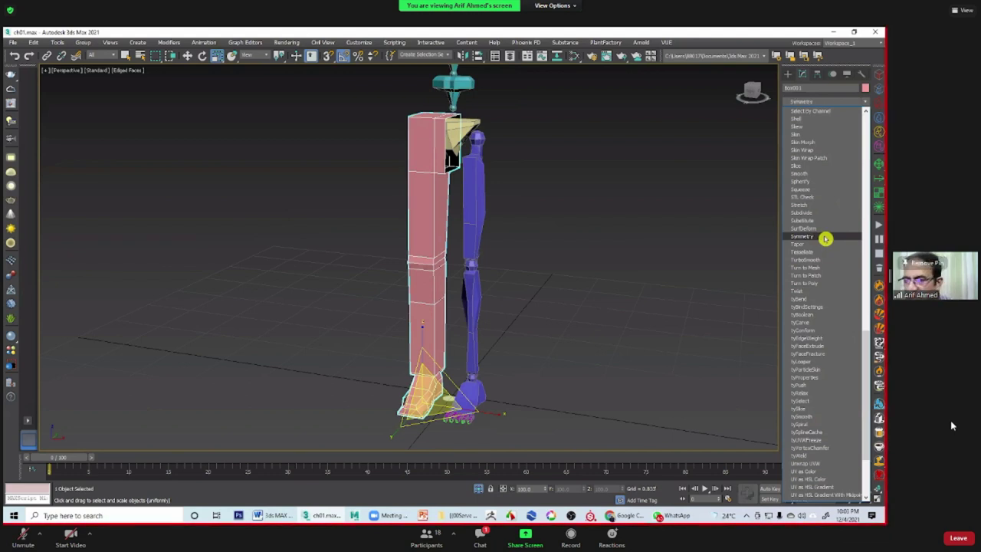
{"action": "left_click", "coordinate": [825, 238]}
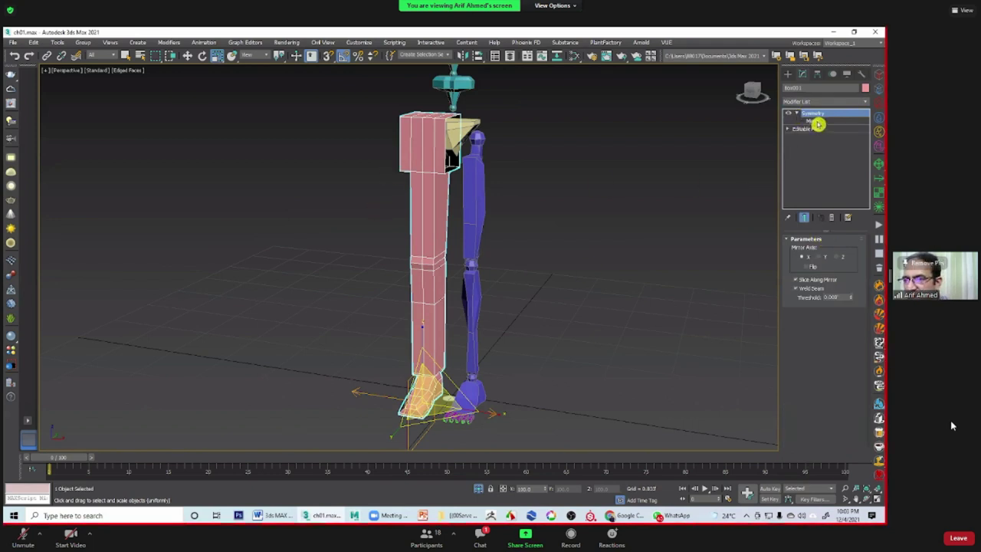
Step: Move the Symmetry Mirror gizmo onto the centre line between the biped's legs
{"action": "left_click", "coordinate": [816, 122]}
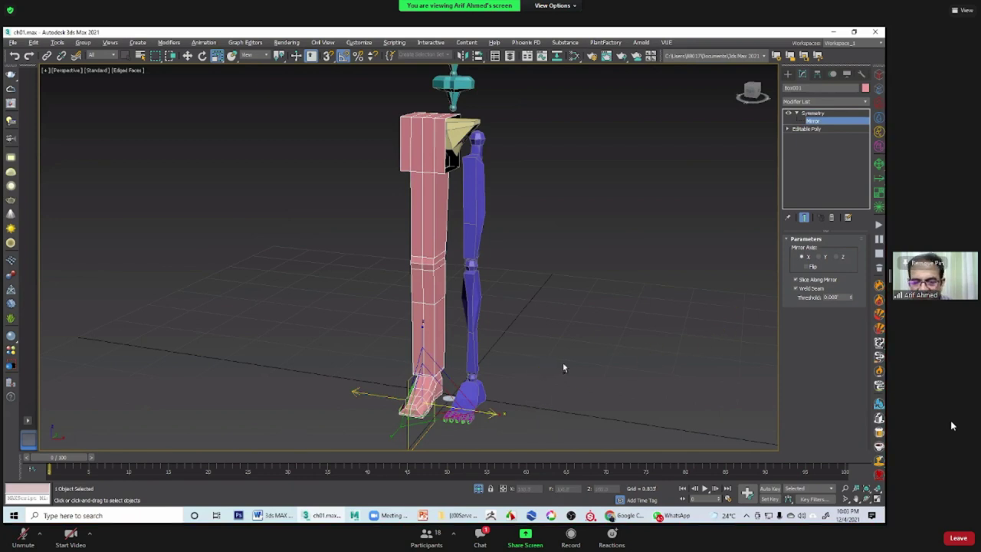
{"action": "left_click_drag", "start_coordinate": [404, 432], "coordinate": [485, 418]}
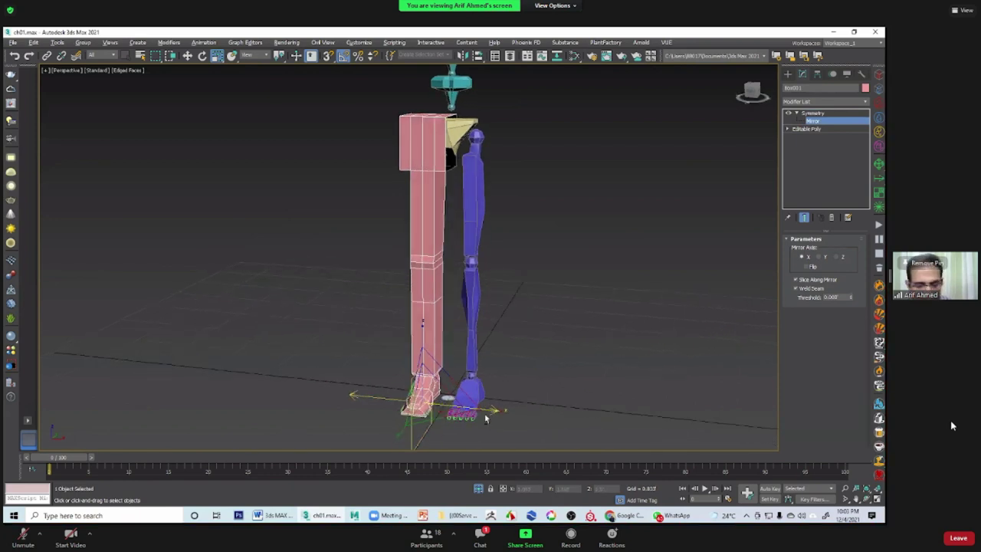
{"action": "left_click_drag", "start_coordinate": [533, 359], "coordinate": [585, 176]}
{"action": "middle_click_drag", "start_coordinate": [584, 197], "coordinate": [504, 253], "text": "alt"}
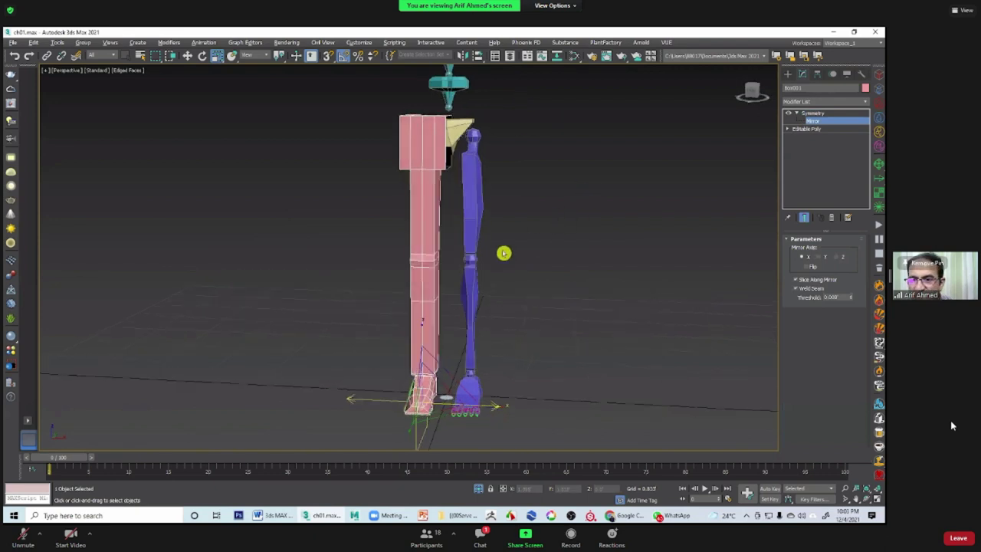
{"action": "middle_click_drag", "start_coordinate": [467, 296], "coordinate": [451, 259], "text": "alt"}
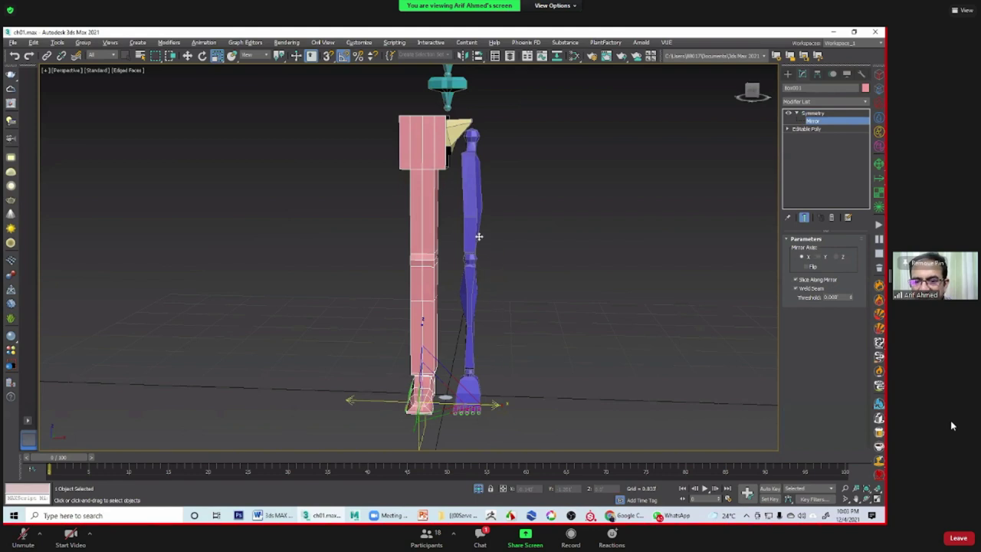
{"action": "key", "text": "alt+w"}
{"action": "key", "text": "alt+w"}
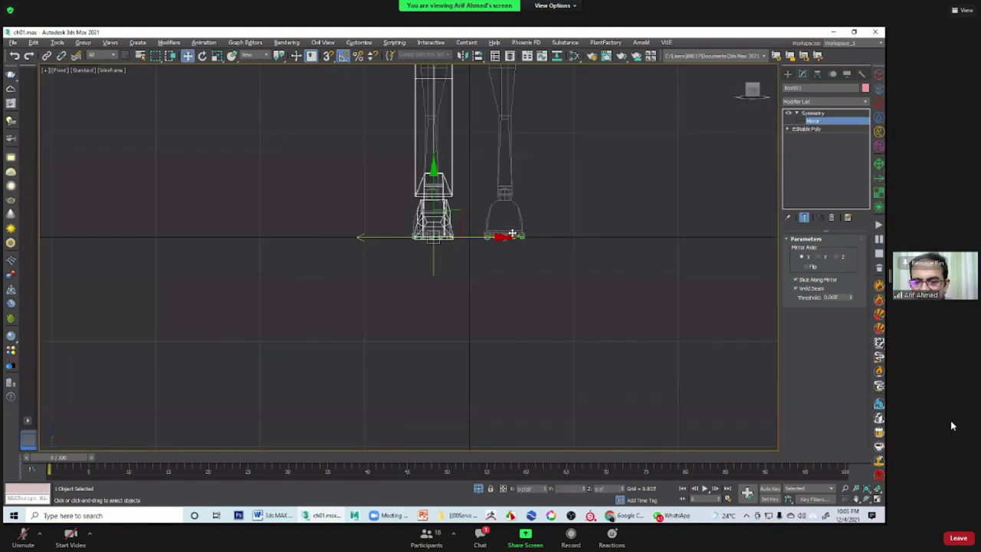
{"action": "left_click_drag", "start_coordinate": [513, 234], "coordinate": [514, 233]}
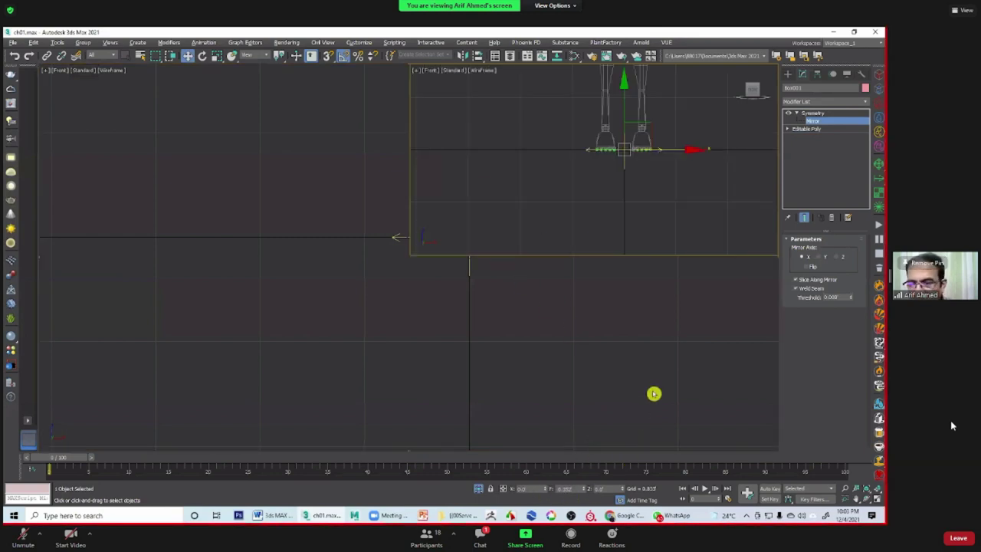
{"action": "key", "text": "alt+w"}
{"action": "middle_click_drag", "start_coordinate": [570, 341], "coordinate": [571, 342], "text": "alt"}
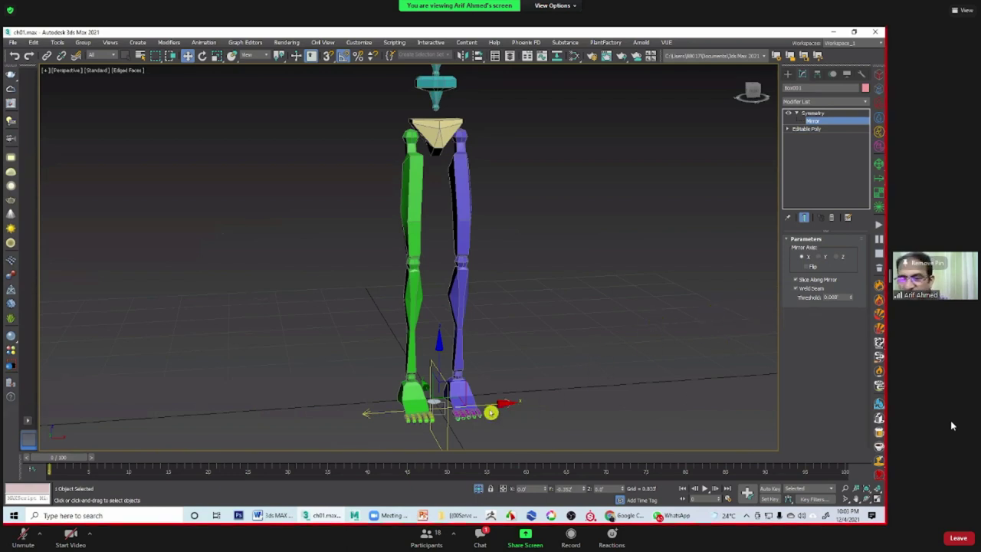
Step: Nudge the mirror along X, set Mirror Axis to X, and tick Flip
{"action": "mouse_move", "coordinate": [492, 406]}
{"action": "left_mouse_down"}
{"action": "mouse_move", "coordinate": [442, 414]}
{"action": "mouse_move", "coordinate": [463, 412]}
{"action": "left_mouse_up"}
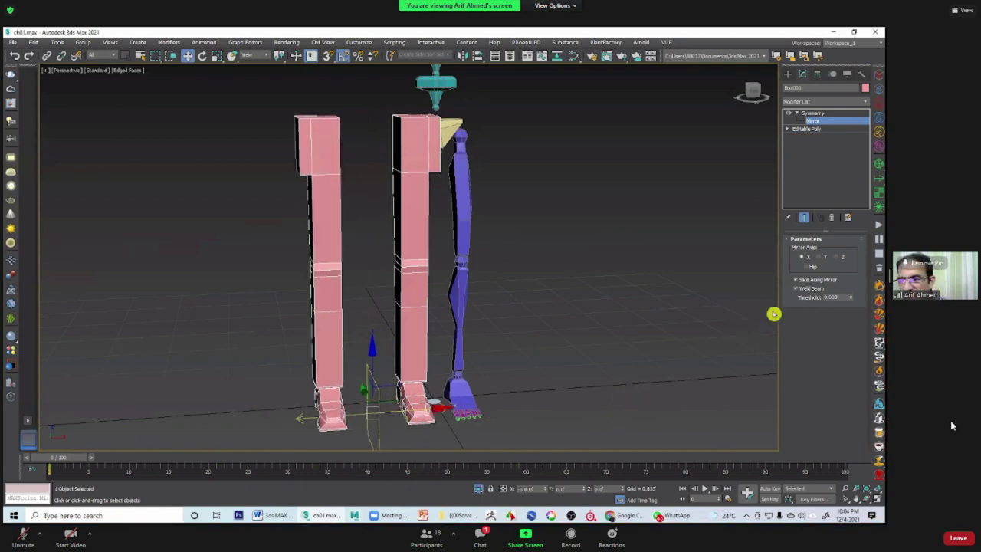
{"action": "left_click", "coordinate": [820, 256]}
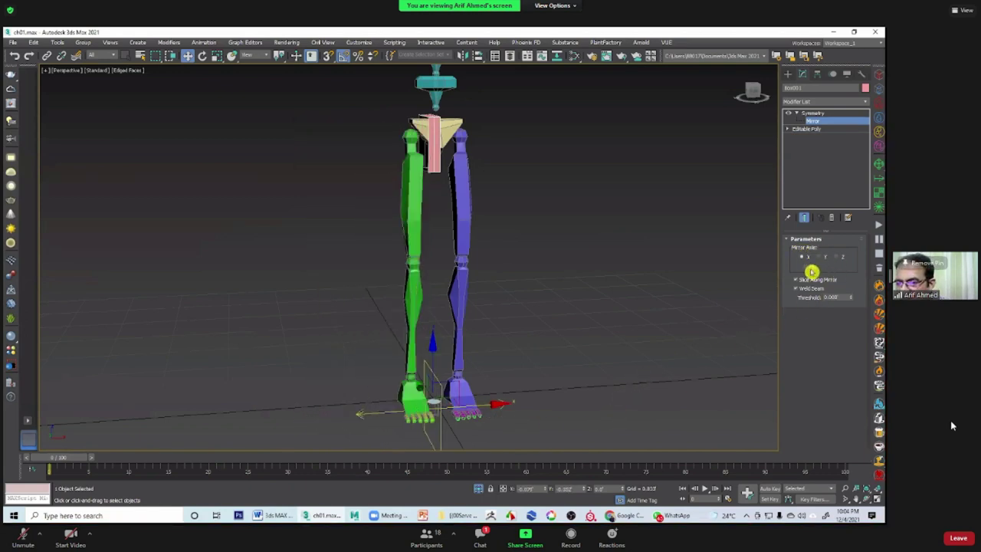
{"action": "left_click", "coordinate": [812, 270]}
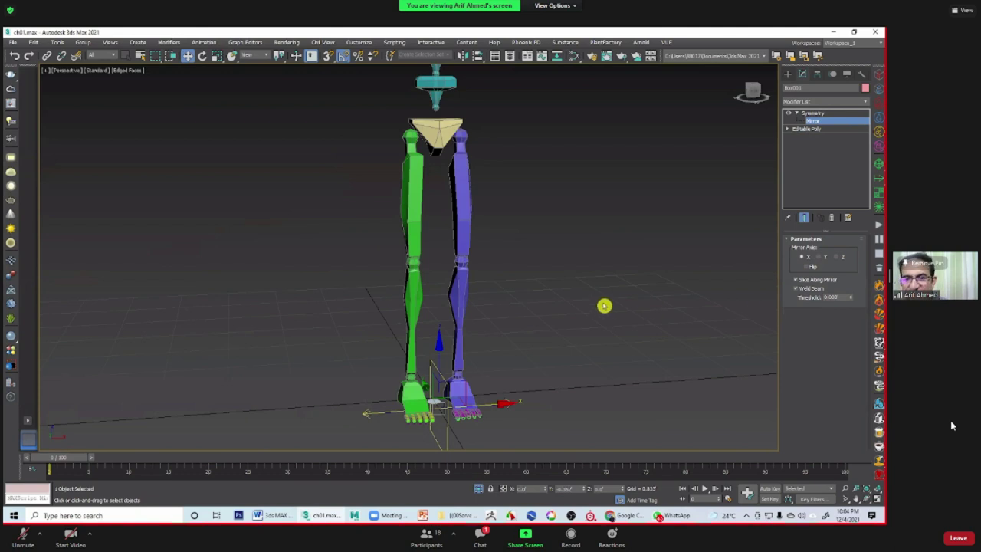
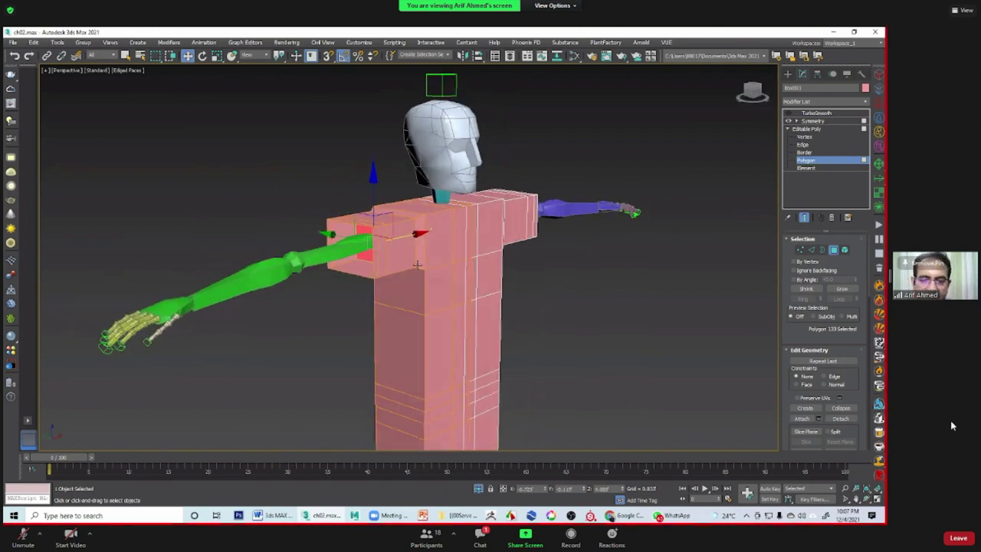
Step: Enlarge the shoulder end face of the left arm block
{"action": "right_click", "coordinate": [361, 253]}
{"action": "left_click", "coordinate": [347, 274]}
{"action": "left_click_drag", "start_coordinate": [362, 254], "coordinate": [389, 219]}
{"action": "middle_click_drag", "start_coordinate": [382, 253], "coordinate": [352, 280], "text": "alt"}
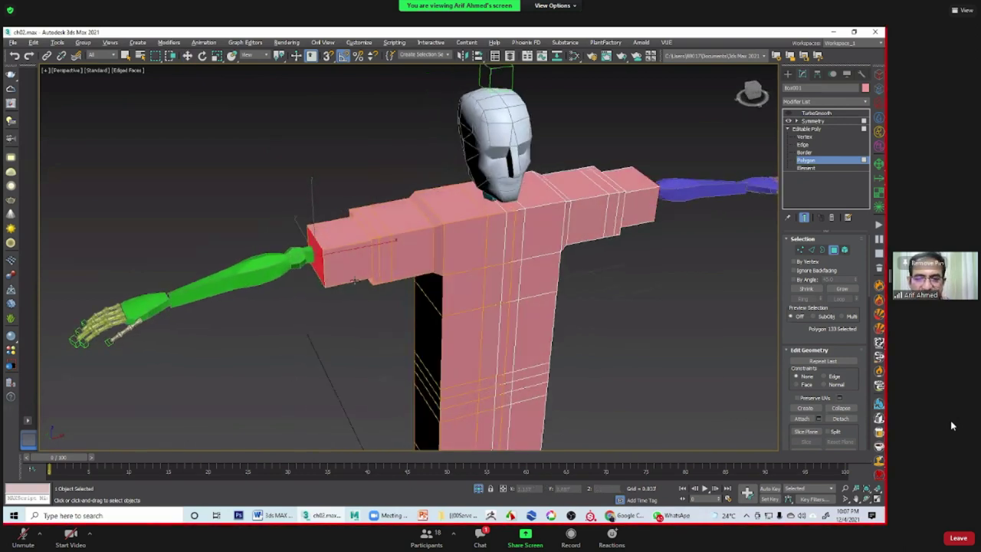
{"action": "key", "text": "r"}
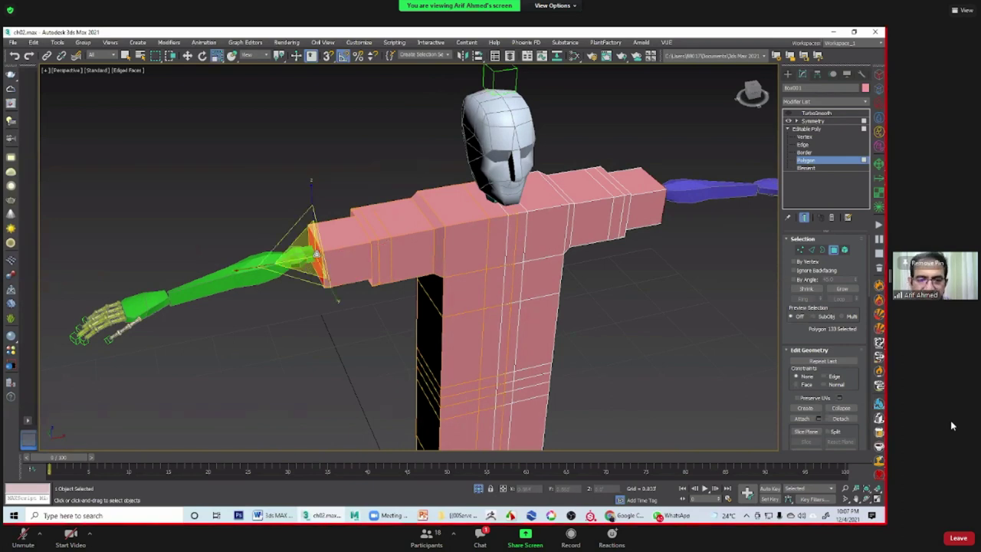
{"action": "scroll", "coordinate": [315, 263], "scroll_direction": "up", "scroll_amount": 2}
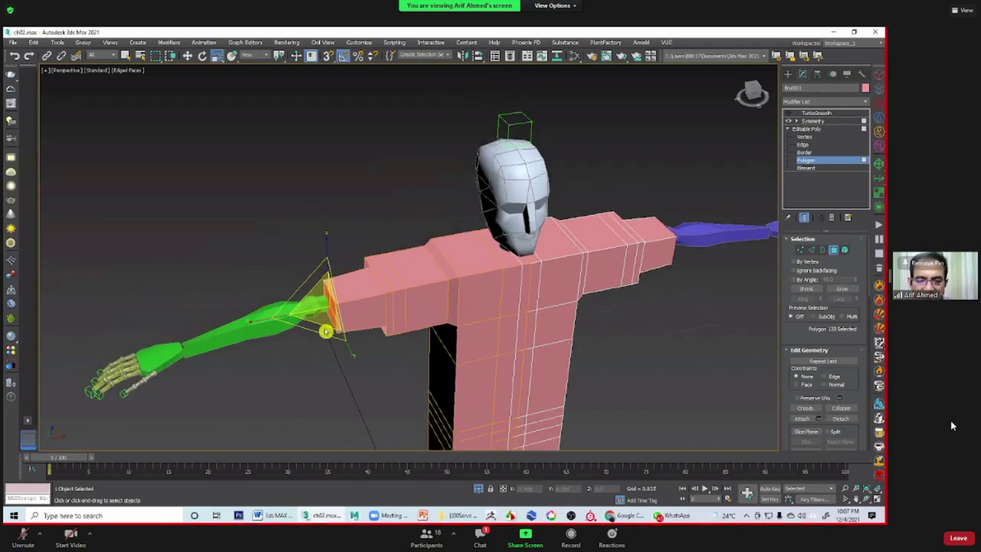
{"action": "scroll", "coordinate": [315, 263], "scroll_direction": "up", "scroll_amount": 3}
Step: Extrude the arm's end face out toward the hand bones
{"action": "right_click", "coordinate": [347, 291]}
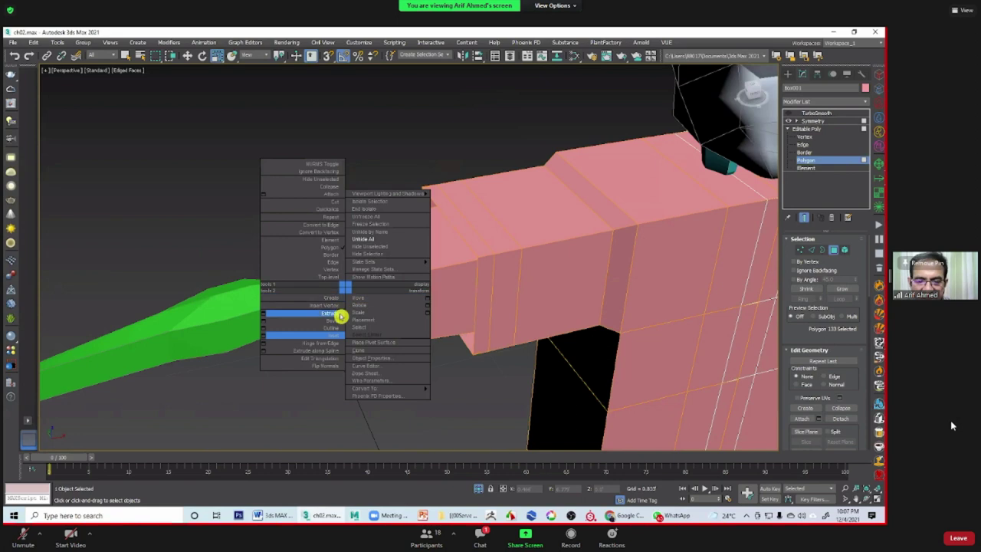
{"action": "left_click", "coordinate": [342, 313]}
{"action": "key", "text": "ctrl+z"}
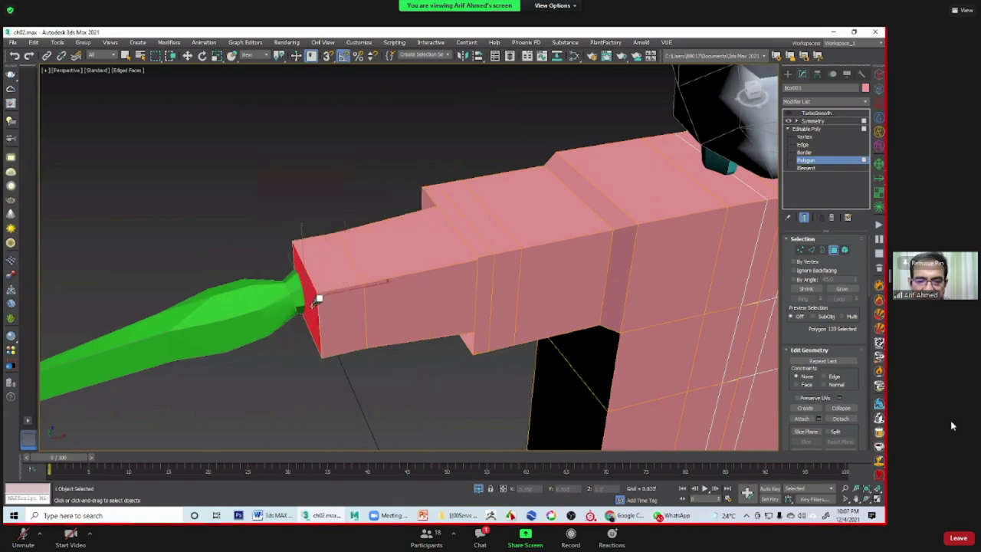
{"action": "scroll", "coordinate": [322, 290], "scroll_direction": "down", "scroll_amount": 2}
{"action": "scroll", "coordinate": [407, 258], "scroll_direction": "down", "scroll_amount": 2}
{"action": "scroll", "coordinate": [362, 296], "scroll_direction": "down", "scroll_amount": 3}
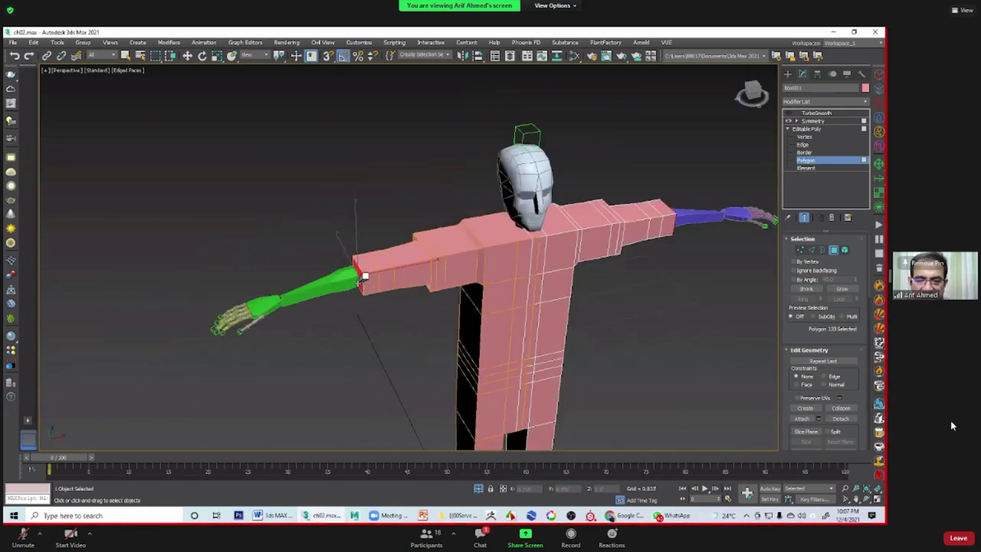
{"action": "mouse_move", "coordinate": [365, 275]}
{"action": "left_mouse_down"}
{"action": "mouse_move", "coordinate": [340, 285]}
{"action": "mouse_move", "coordinate": [351, 256]}
{"action": "left_mouse_up"}
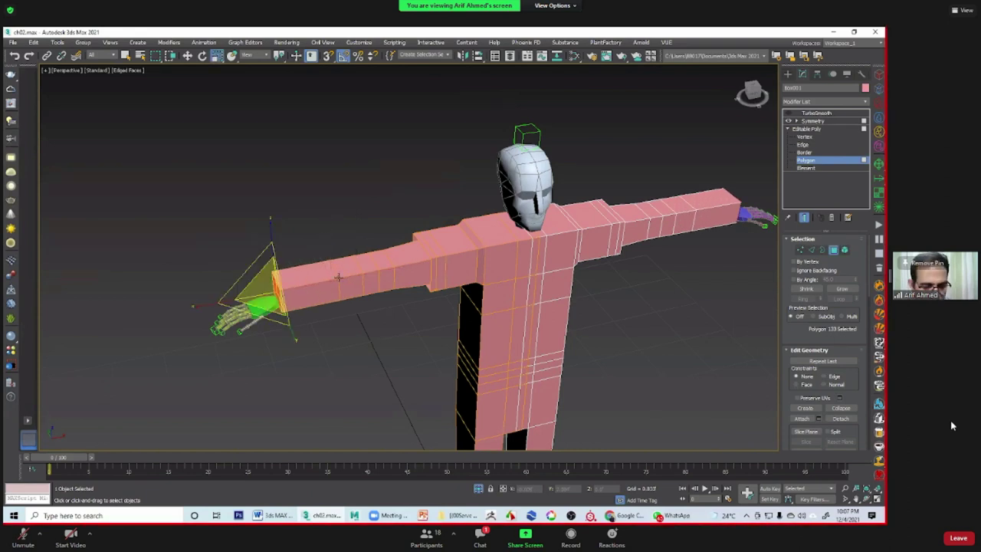
Step: Scale the arm's end face smaller so the arm tapers toward the hand
{"action": "left_click_drag", "start_coordinate": [273, 296], "coordinate": [271, 316]}
{"action": "mouse_move", "coordinate": [361, 327]}
{"action": "middle_mouse_down", "text": "alt"}
{"action": "mouse_move", "coordinate": [291, 304]}
{"action": "mouse_move", "coordinate": [359, 335]}
{"action": "mouse_move", "coordinate": [372, 302]}
{"action": "mouse_move", "coordinate": [460, 283]}
{"action": "mouse_move", "coordinate": [471, 268]}
{"action": "mouse_move", "coordinate": [501, 274]}
{"action": "mouse_move", "coordinate": [379, 339]}
{"action": "mouse_move", "coordinate": [423, 320]}
{"action": "mouse_move", "coordinate": [410, 338]}
{"action": "mouse_move", "coordinate": [390, 324]}
{"action": "mouse_move", "coordinate": [412, 286]}
{"action": "middle_mouse_up", "text": "alt"}
{"action": "scroll", "coordinate": [423, 324], "scroll_direction": "up", "scroll_amount": 2}
{"action": "scroll", "coordinate": [409, 318], "scroll_direction": "up", "scroll_amount": 3}
{"action": "scroll", "coordinate": [407, 336], "scroll_direction": "up", "scroll_amount": 3}
Step: Switch to Edge level and loop-select the edges around the arm
{"action": "left_click", "coordinate": [808, 150]}
{"action": "left_click", "coordinate": [804, 145]}
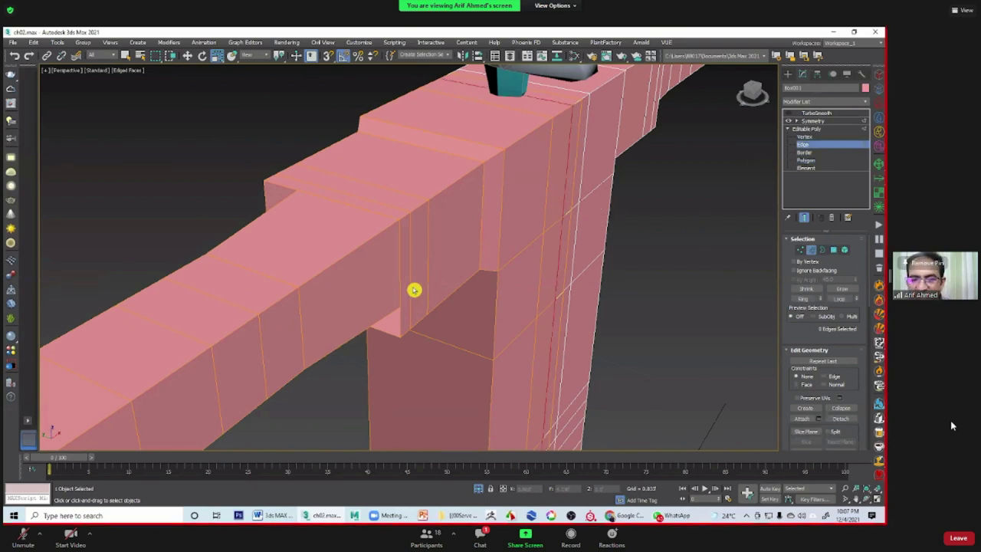
{"action": "double_click", "coordinate": [409, 285]}
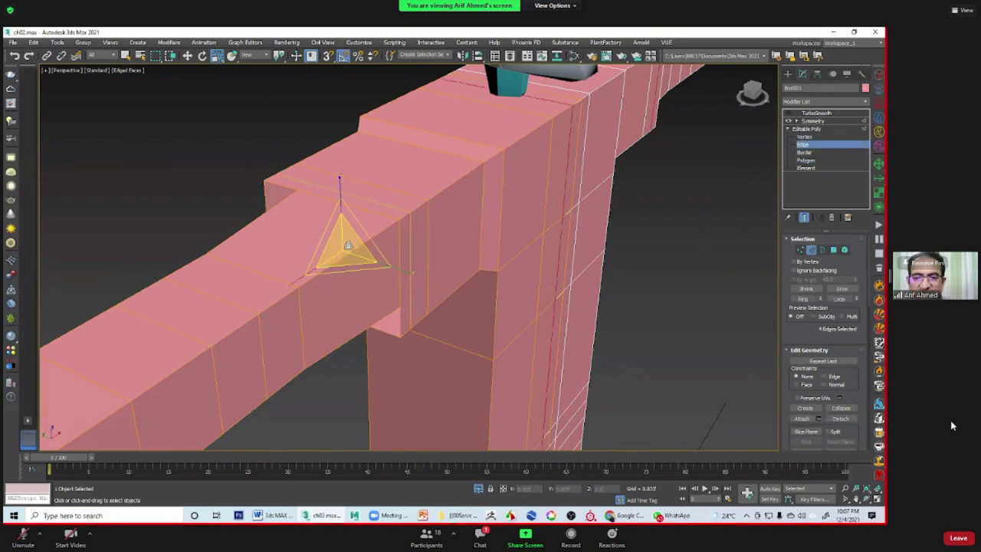
{"action": "key", "text": "w"}
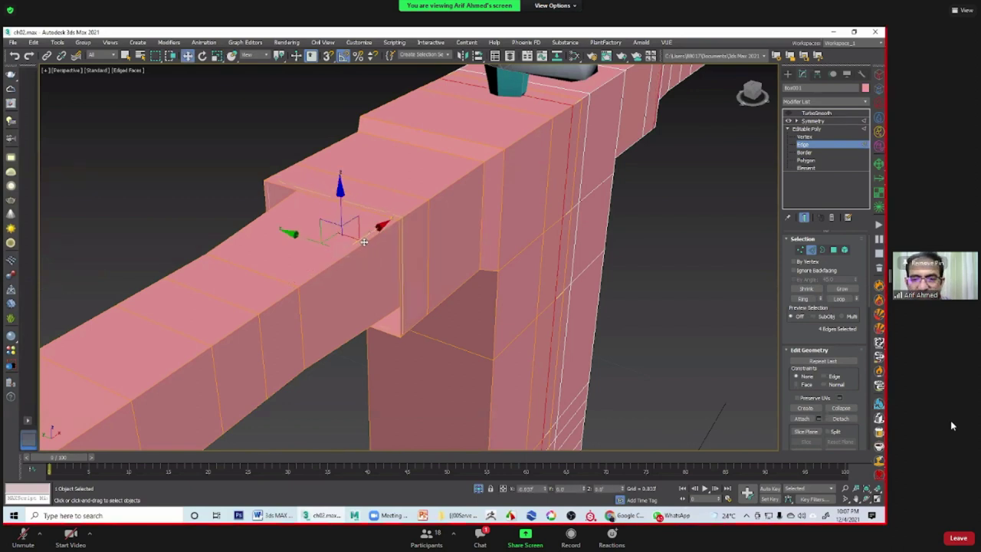
{"action": "scroll", "coordinate": [545, 246], "scroll_direction": "down", "scroll_amount": 3}
{"action": "scroll", "coordinate": [613, 261], "scroll_direction": "down", "scroll_amount": 3}
{"action": "scroll", "coordinate": [683, 280], "scroll_direction": "down", "scroll_amount": 2}
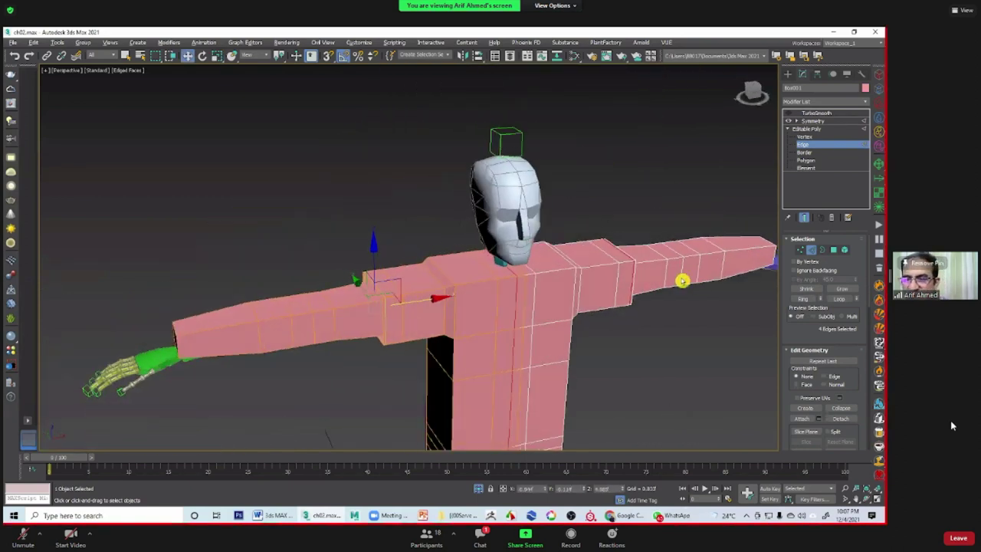
{"action": "middle_click_drag", "start_coordinate": [648, 297], "coordinate": [636, 244]}
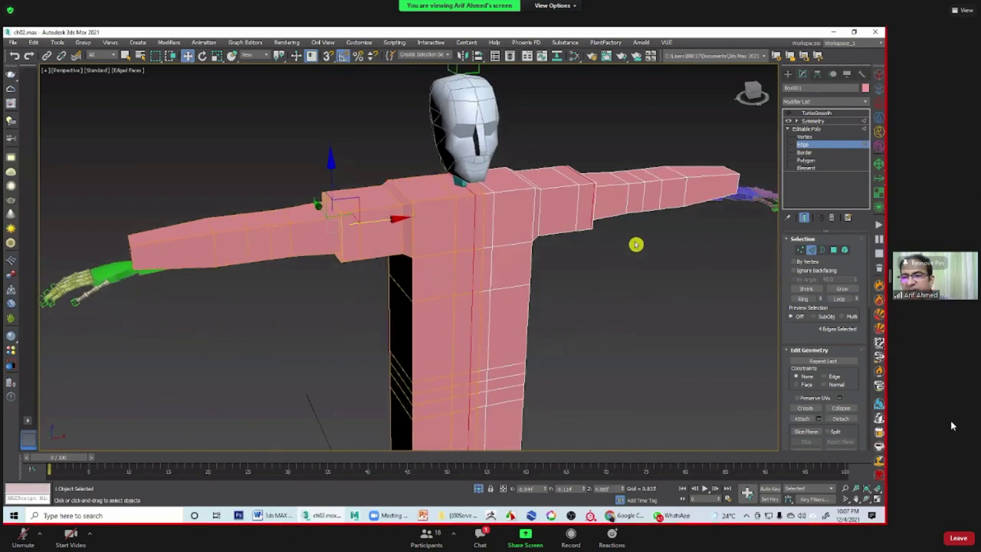
{"action": "scroll", "coordinate": [453, 247], "scroll_direction": "up", "scroll_amount": 1}
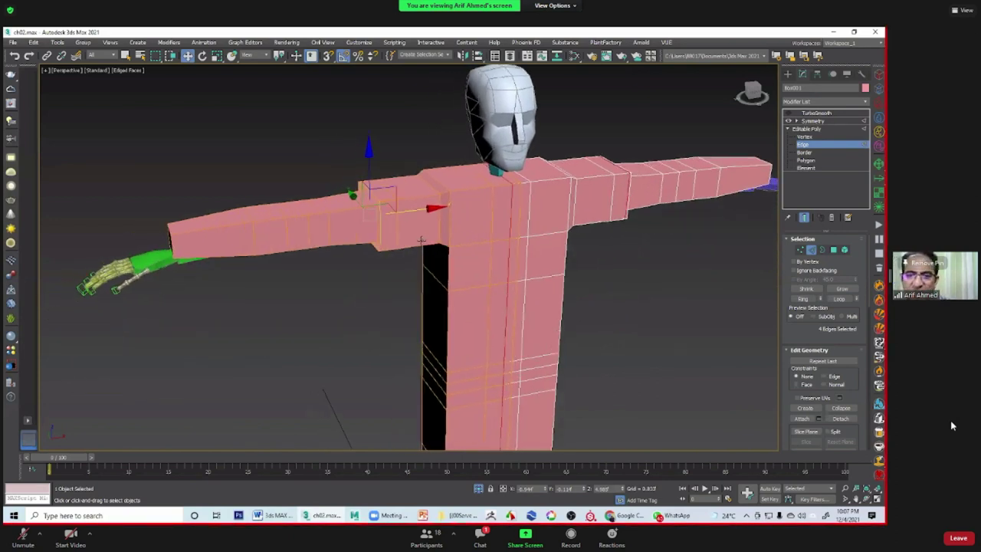
{"action": "scroll", "coordinate": [366, 235], "scroll_direction": "up", "scroll_amount": 2}
{"action": "scroll", "coordinate": [404, 250], "scroll_direction": "up", "scroll_amount": 2}
{"action": "scroll", "coordinate": [404, 251], "scroll_direction": "up", "scroll_amount": 2}
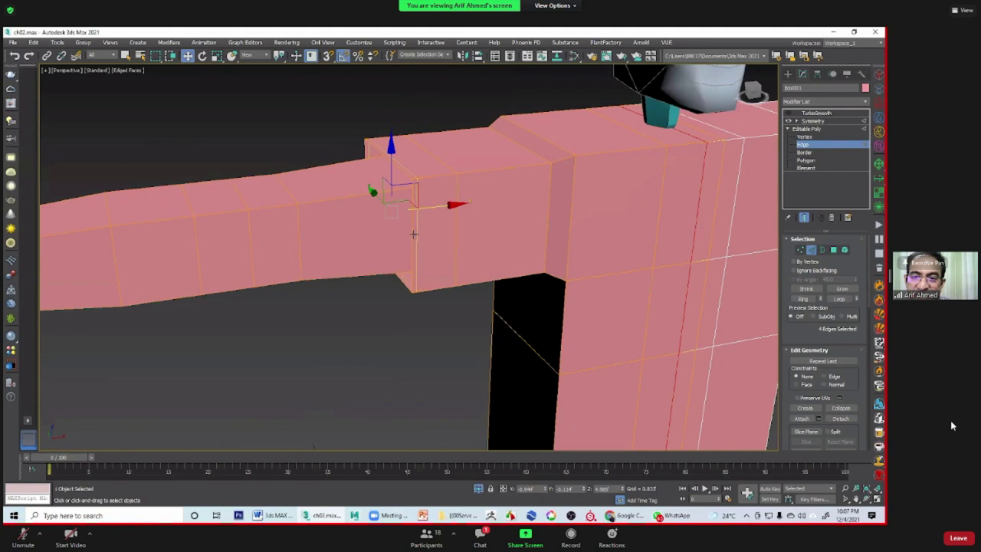
Step: Switch to Vertex level and marquee-select the left arm's vertices for moving
{"action": "key", "text": "q"}
{"action": "mouse_move", "coordinate": [396, 248]}
{"action": "middle_mouse_down", "text": "alt"}
{"action": "mouse_move", "coordinate": [428, 242]}
{"action": "mouse_move", "coordinate": [403, 242]}
{"action": "middle_mouse_up", "text": "alt"}
{"action": "mouse_move", "coordinate": [559, 241]}
{"action": "middle_mouse_down", "text": "alt"}
{"action": "mouse_move", "coordinate": [488, 237]}
{"action": "mouse_move", "coordinate": [521, 197]}
{"action": "mouse_move", "coordinate": [779, 184]}
{"action": "mouse_move", "coordinate": [811, 141]}
{"action": "middle_mouse_up", "text": "alt"}
{"action": "scroll", "coordinate": [518, 203], "scroll_direction": "down", "scroll_amount": 2}
{"action": "scroll", "coordinate": [518, 204], "scroll_direction": "down", "scroll_amount": 3}
{"action": "mouse_move", "coordinate": [744, 169]}
{"action": "middle_mouse_down", "text": "alt"}
{"action": "mouse_move", "coordinate": [383, 258]}
{"action": "mouse_move", "coordinate": [449, 263]}
{"action": "mouse_move", "coordinate": [296, 204]}
{"action": "mouse_move", "coordinate": [345, 215]}
{"action": "middle_mouse_up", "text": "alt"}
{"action": "key", "text": "1"}
{"action": "left_click_drag", "start_coordinate": [345, 216], "coordinate": [219, 149]}
{"action": "key", "text": "w"}
{"action": "left_click_drag", "start_coordinate": [299, 136], "coordinate": [297, 137]}
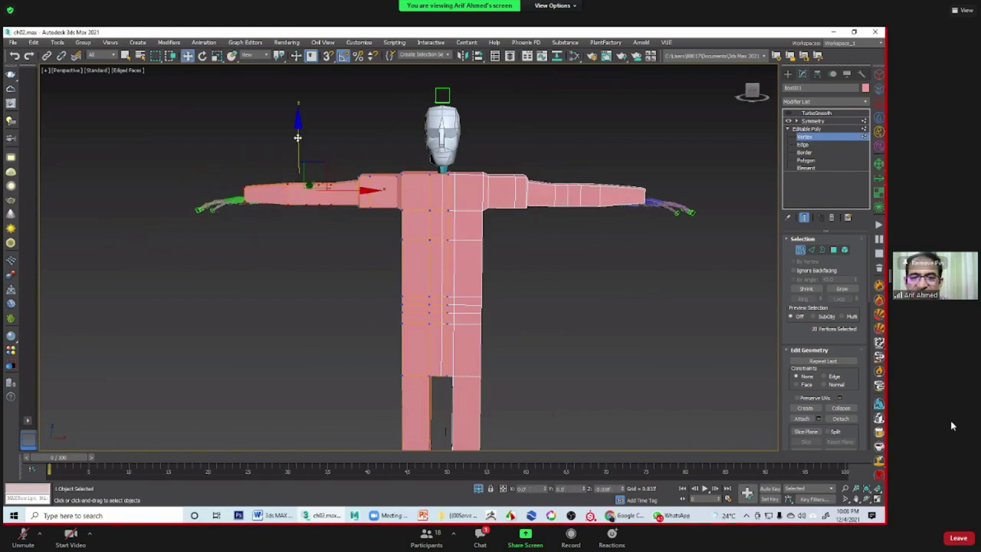
Step: Rotate the left arm vertices flatter and try tapering them, then undo the taper
{"action": "left_click", "coordinate": [303, 239]}
{"action": "key", "text": "e"}
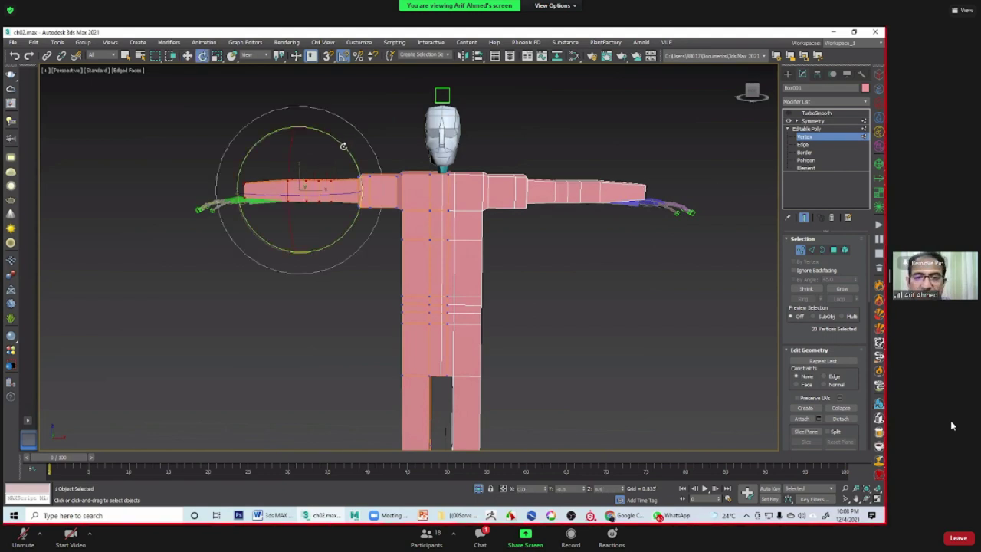
{"action": "left_click_drag", "start_coordinate": [343, 142], "coordinate": [350, 99]}
{"action": "left_click", "coordinate": [347, 58]}
{"action": "left_click_drag", "start_coordinate": [352, 158], "coordinate": [352, 157]}
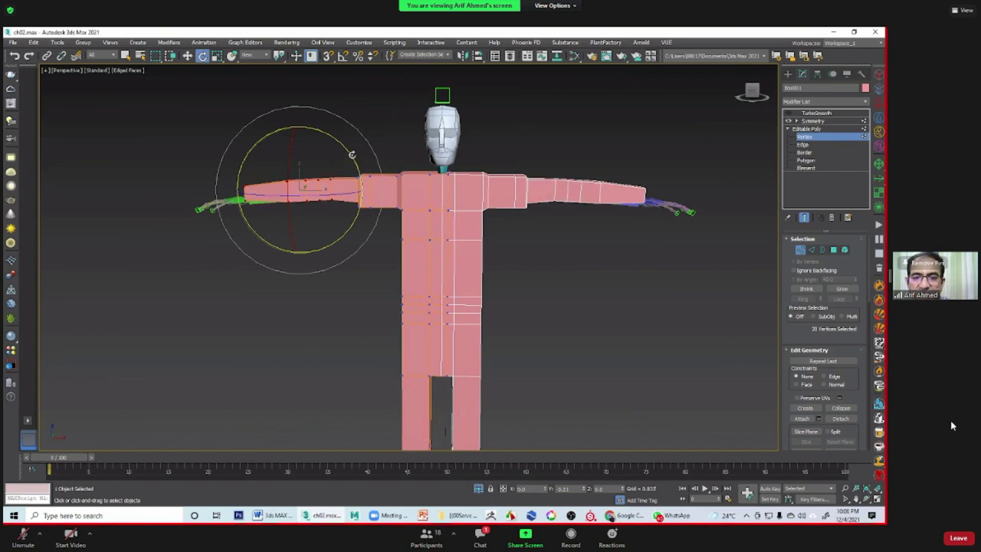
{"action": "key", "text": "w"}
{"action": "left_click", "coordinate": [315, 138]}
{"action": "left_click_drag", "start_coordinate": [299, 139], "coordinate": [302, 145]}
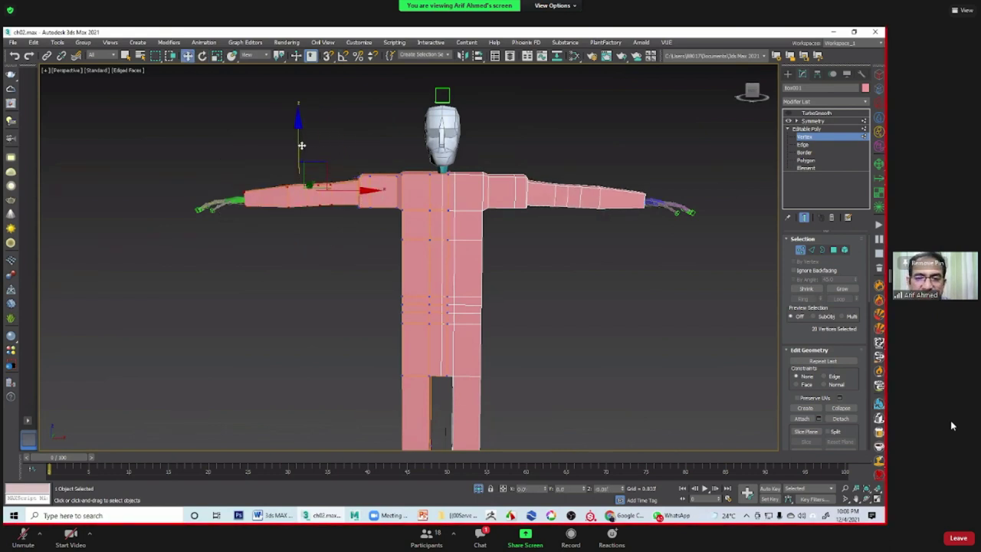
{"action": "left_click", "coordinate": [502, 258]}
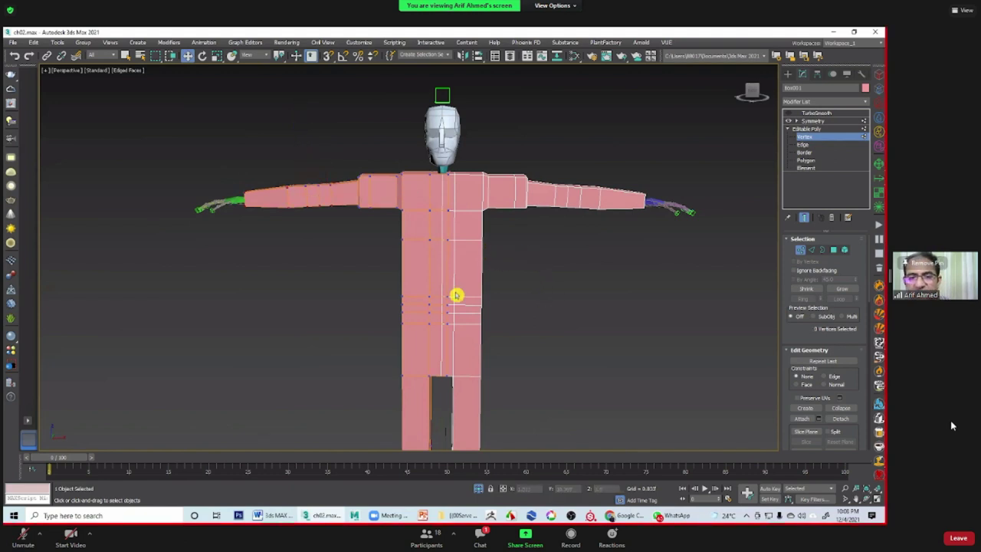
{"action": "middle_click_drag", "start_coordinate": [455, 291], "coordinate": [513, 307]}
{"action": "key", "text": "ctrl+z"}
{"action": "key", "text": "ctrl+z"}
{"action": "key", "text": "ctrl+z"}
Step: Reselect the left arm vertices, rotate them slightly and lower them a little
{"action": "mouse_move", "coordinate": [463, 260]}
{"action": "left_mouse_down"}
{"action": "mouse_move", "coordinate": [502, 269]}
{"action": "mouse_move", "coordinate": [485, 262]}
{"action": "left_mouse_up"}
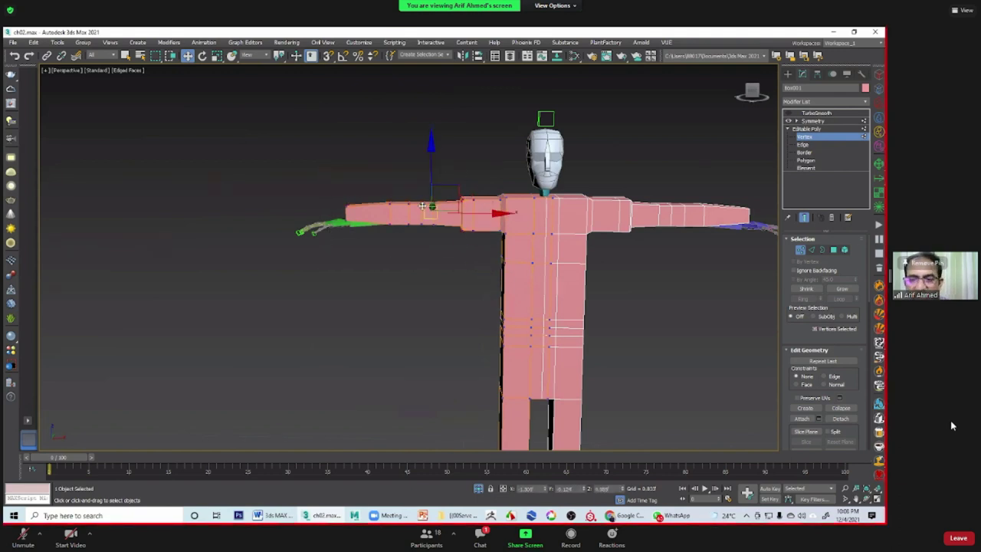
{"action": "key", "text": "e"}
{"action": "left_click_drag", "start_coordinate": [412, 164], "coordinate": [405, 160]}
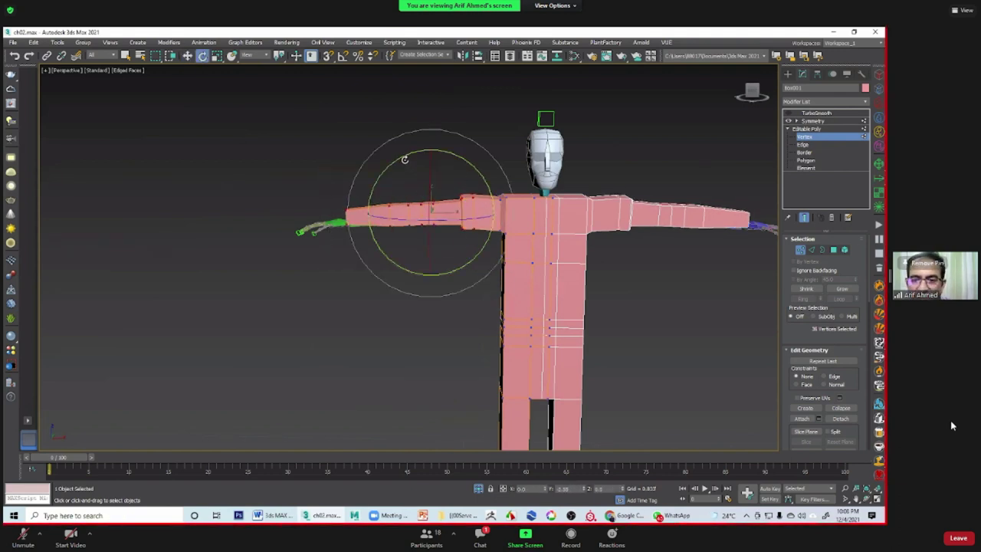
{"action": "key", "text": "w"}
{"action": "left_click_drag", "start_coordinate": [429, 149], "coordinate": [429, 153]}
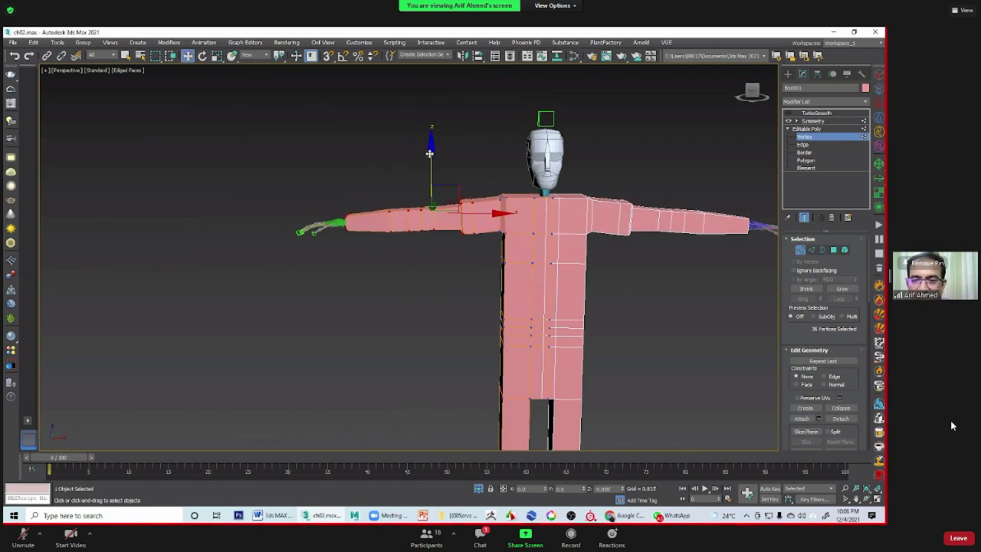
Step: Orbit to a wider frontal view of the character and show all four viewports
{"action": "mouse_move", "coordinate": [552, 256]}
{"action": "middle_mouse_down"}
{"action": "mouse_move", "coordinate": [463, 274]}
{"action": "mouse_move", "coordinate": [555, 296]}
{"action": "mouse_move", "coordinate": [458, 294]}
{"action": "middle_mouse_up"}
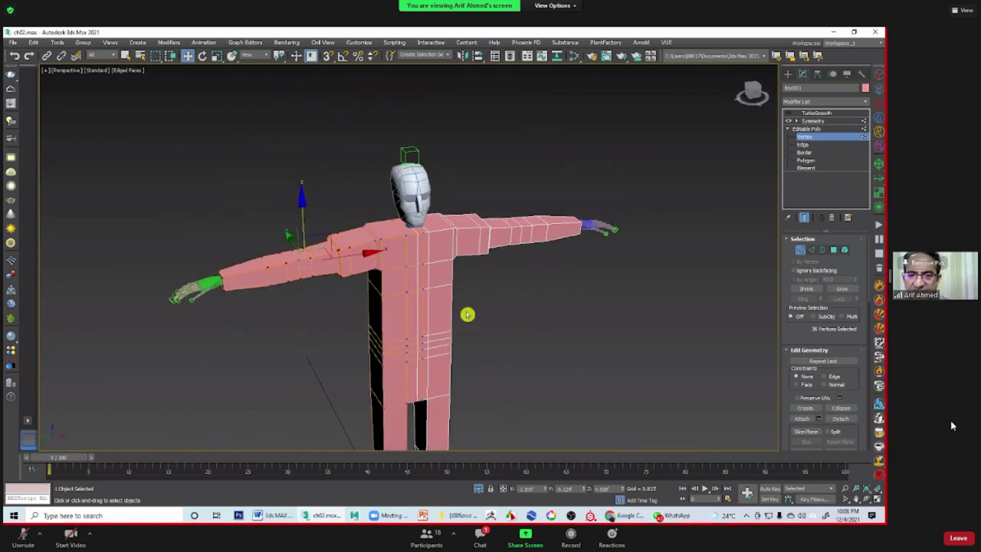
{"action": "scroll", "coordinate": [458, 302], "scroll_direction": "up", "scroll_amount": 4}
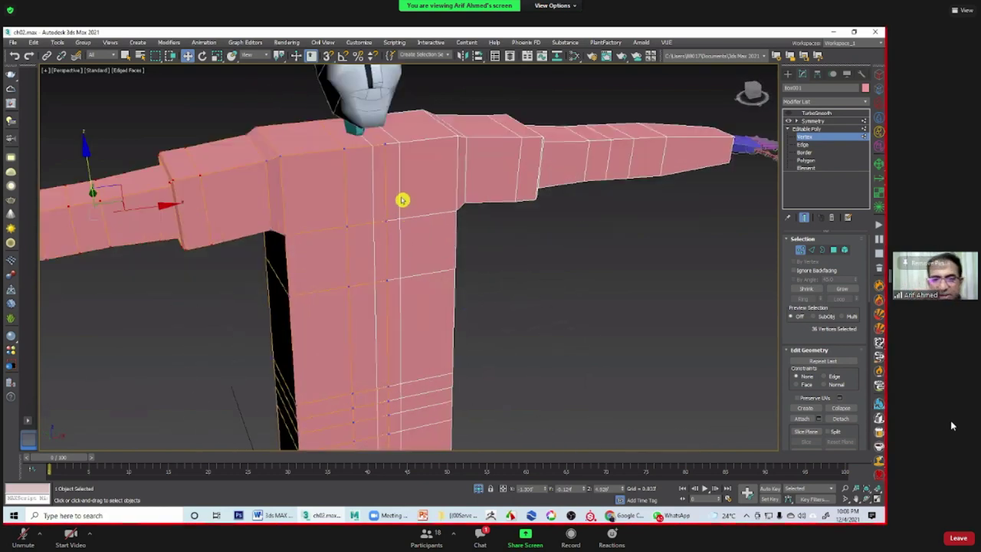
{"action": "scroll", "coordinate": [399, 214], "scroll_direction": "up", "scroll_amount": 2}
{"action": "scroll", "coordinate": [396, 256], "scroll_direction": "down", "scroll_amount": 2}
{"action": "mouse_move", "coordinate": [397, 256]}
{"action": "middle_mouse_down", "text": "alt"}
{"action": "mouse_move", "coordinate": [450, 197]}
{"action": "mouse_move", "coordinate": [455, 240]}
{"action": "middle_mouse_up", "text": "alt"}
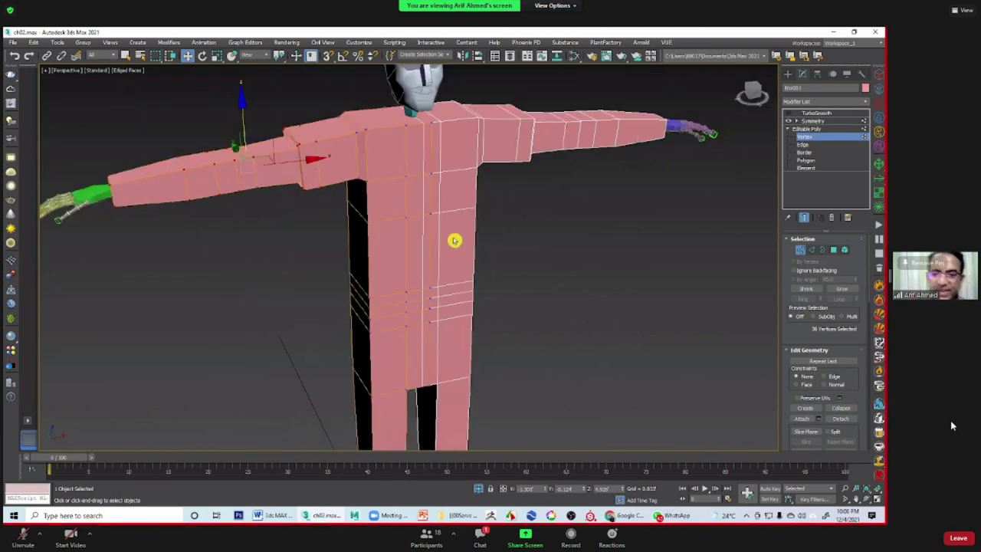
{"action": "scroll", "coordinate": [468, 257], "scroll_direction": "down", "scroll_amount": 2}
{"action": "scroll", "coordinate": [491, 224], "scroll_direction": "down", "scroll_amount": 2}
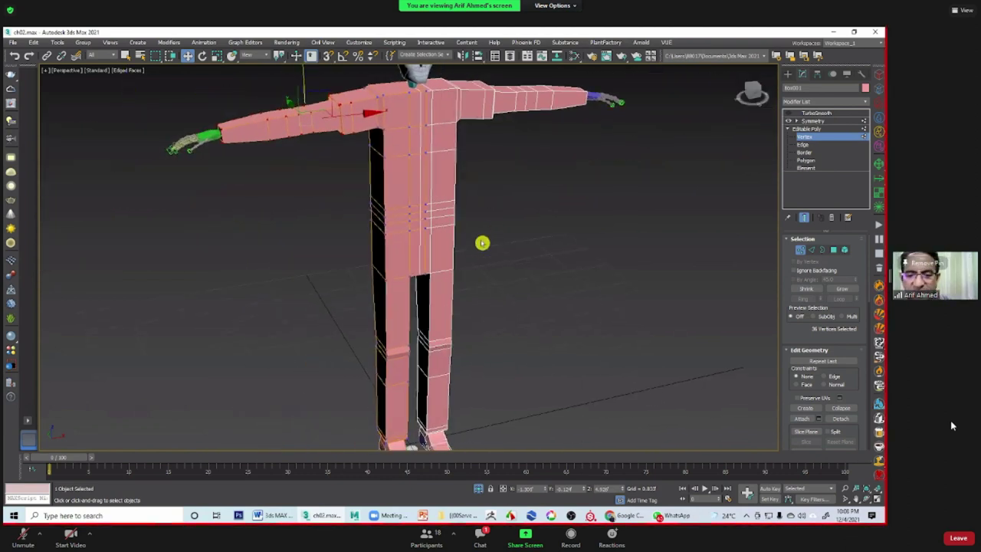
{"action": "key", "text": "alt+w"}
Step: Maximize the side view and frame the whole figure including the head
{"action": "right_click", "coordinate": [360, 348]}
{"action": "key", "text": "alt+w"}
{"action": "scroll", "coordinate": [438, 289], "scroll_direction": "down", "scroll_amount": 5}
{"action": "middle_click_drag", "start_coordinate": [506, 266], "coordinate": [498, 371]}
{"action": "scroll", "coordinate": [527, 311], "scroll_direction": "up", "scroll_amount": 3}
{"action": "scroll", "coordinate": [508, 330], "scroll_direction": "up", "scroll_amount": 2}
{"action": "scroll", "coordinate": [539, 309], "scroll_direction": "up", "scroll_amount": 2}
{"action": "middle_click_drag", "start_coordinate": [535, 309], "coordinate": [558, 320]}
{"action": "scroll", "coordinate": [563, 314], "scroll_direction": "down", "scroll_amount": 4}
{"action": "scroll", "coordinate": [559, 314], "scroll_direction": "up", "scroll_amount": 1}
{"action": "scroll", "coordinate": [541, 299], "scroll_direction": "up", "scroll_amount": 2}
{"action": "middle_click_drag", "start_coordinate": [532, 283], "coordinate": [561, 315]}
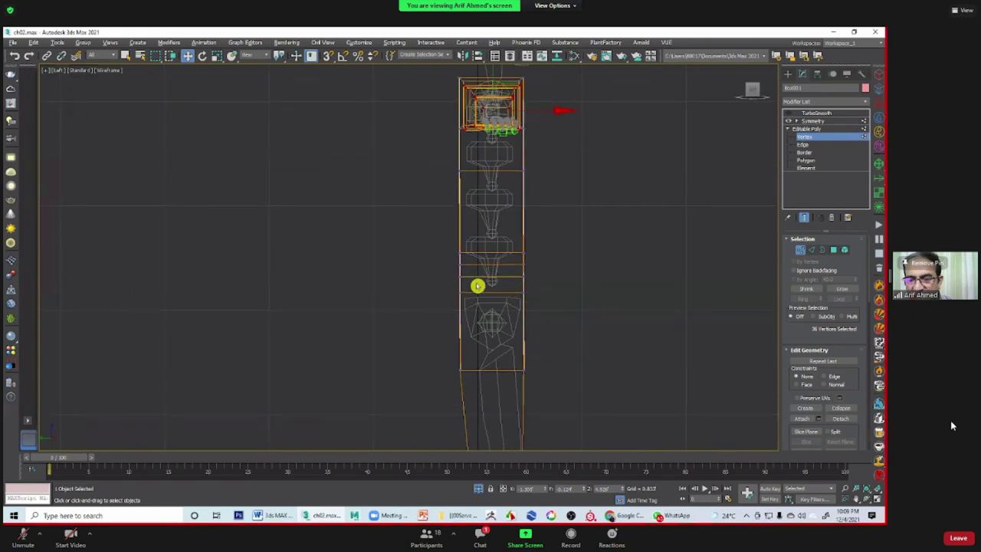
{"action": "mouse_move", "coordinate": [479, 267]}
{"action": "middle_mouse_down"}
{"action": "mouse_move", "coordinate": [504, 333]}
{"action": "mouse_move", "coordinate": [529, 341]}
{"action": "mouse_move", "coordinate": [531, 332]}
{"action": "middle_mouse_up"}
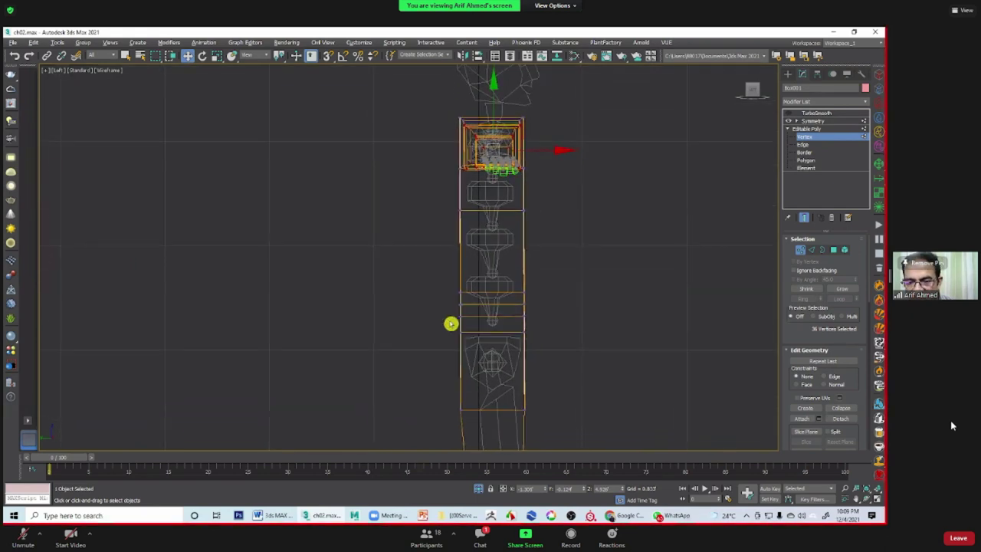
Step: Nudge one vertex row down, then taper the six bottom-row vertices inward and raise them
{"action": "left_click_drag", "start_coordinate": [443, 303], "coordinate": [547, 312]}
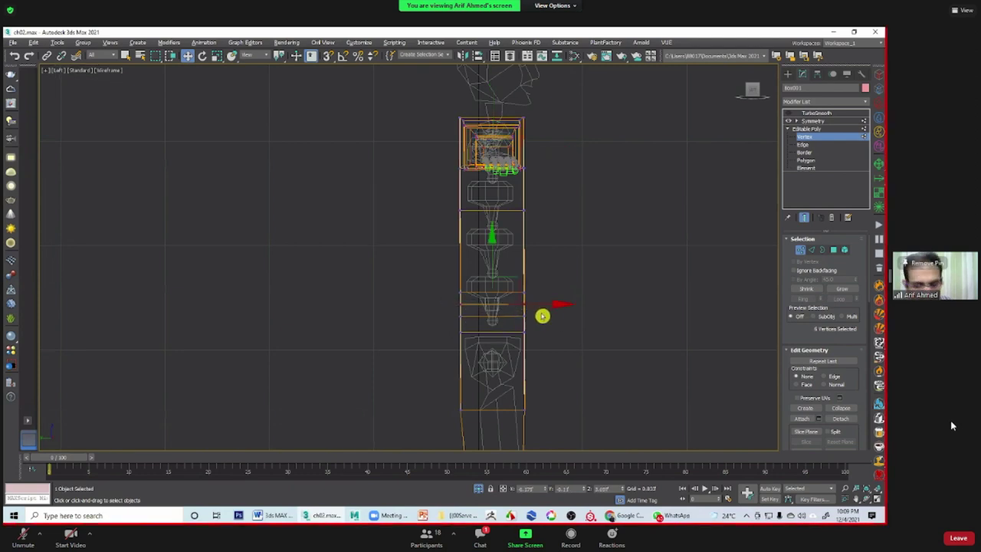
{"action": "left_click_drag", "start_coordinate": [492, 266], "coordinate": [492, 275]}
{"action": "middle_click_drag", "start_coordinate": [500, 341], "coordinate": [491, 358]}
{"action": "mouse_move", "coordinate": [425, 318]}
{"action": "left_mouse_down"}
{"action": "mouse_move", "coordinate": [531, 337]}
{"action": "mouse_move", "coordinate": [486, 359]}
{"action": "left_mouse_up"}
{"action": "scroll", "coordinate": [486, 359], "scroll_direction": "up", "scroll_amount": 4}
{"action": "left_click_drag", "start_coordinate": [572, 356], "coordinate": [568, 356]}
{"action": "mouse_move", "coordinate": [500, 326]}
{"action": "left_mouse_down"}
{"action": "mouse_move", "coordinate": [492, 334]}
{"action": "mouse_move", "coordinate": [487, 250]}
{"action": "mouse_move", "coordinate": [492, 286]}
{"action": "left_mouse_up"}
{"action": "key", "text": "w"}
{"action": "key", "text": "r"}
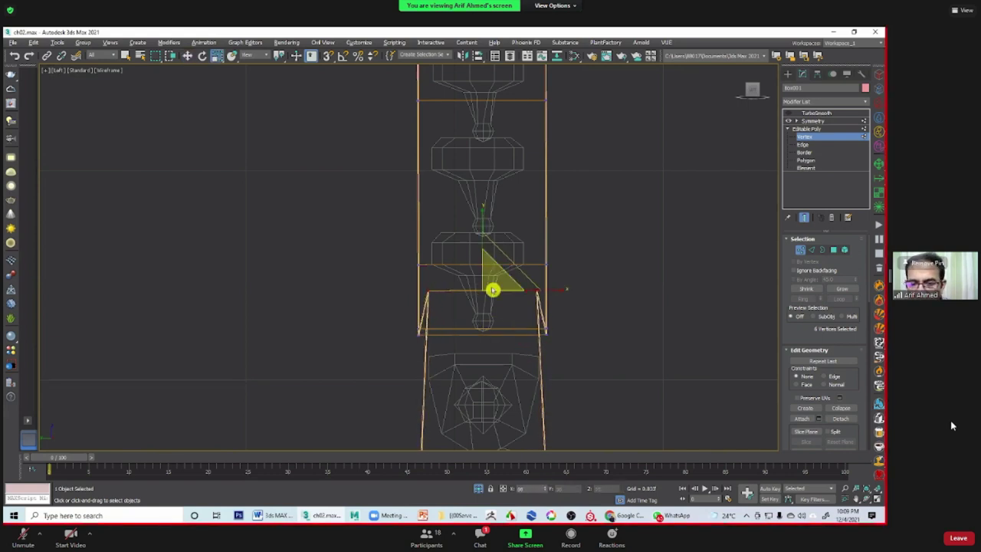
{"action": "scroll", "coordinate": [536, 287], "scroll_direction": "up", "scroll_amount": 1}
{"action": "scroll", "coordinate": [583, 285], "scroll_direction": "down", "scroll_amount": 1}
{"action": "scroll", "coordinate": [541, 350], "scroll_direction": "down", "scroll_amount": 3}
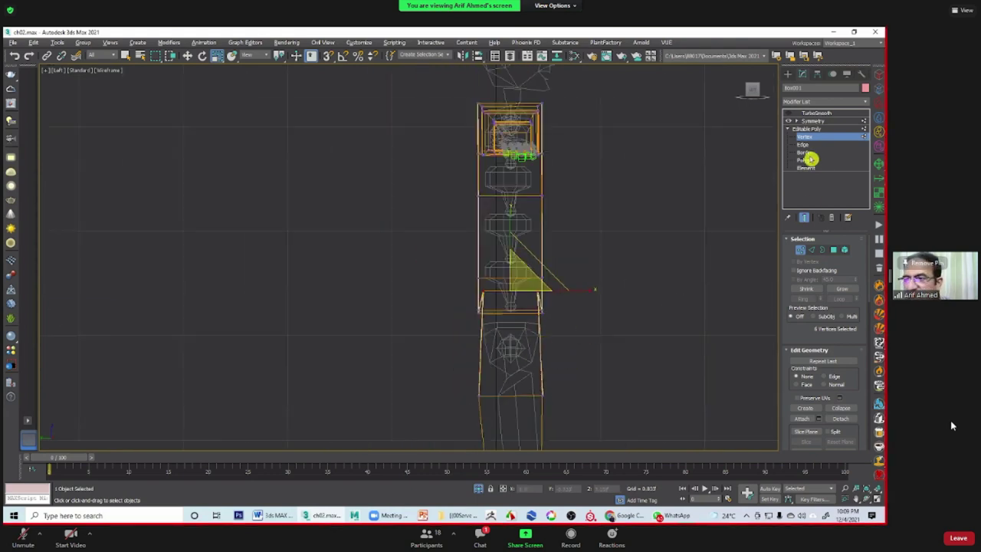
Step: Connect the six bottom-ring edges with a new edge loop at slide 0
{"action": "left_click", "coordinate": [803, 144]}
{"action": "left_click", "coordinate": [527, 363]}
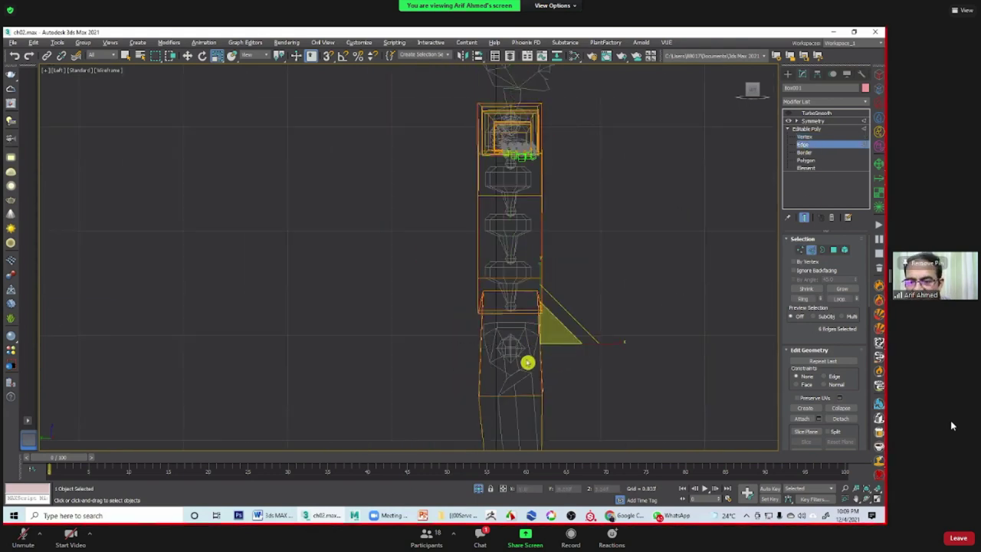
{"action": "right_click", "coordinate": [535, 355]}
{"action": "left_click", "coordinate": [449, 387]}
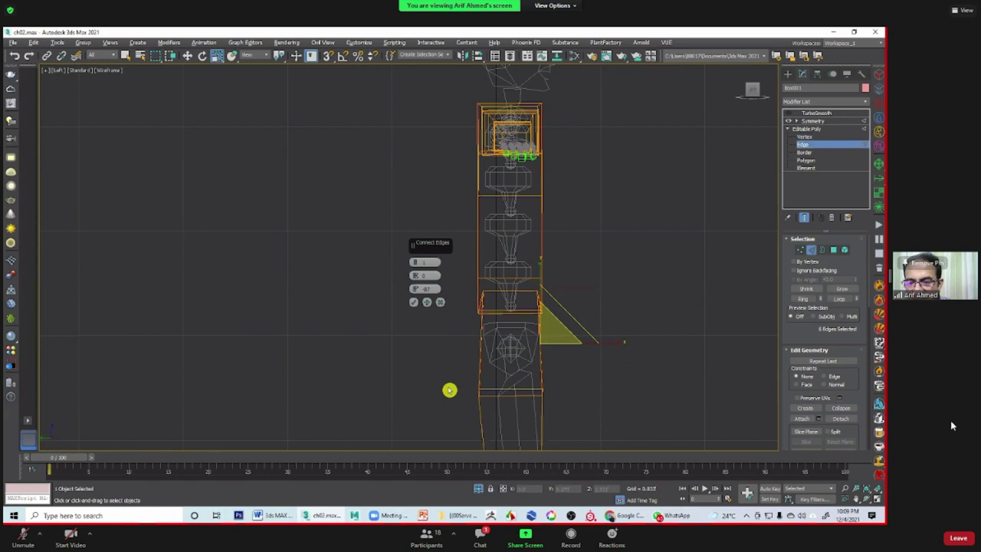
{"action": "left_click", "coordinate": [421, 290]}
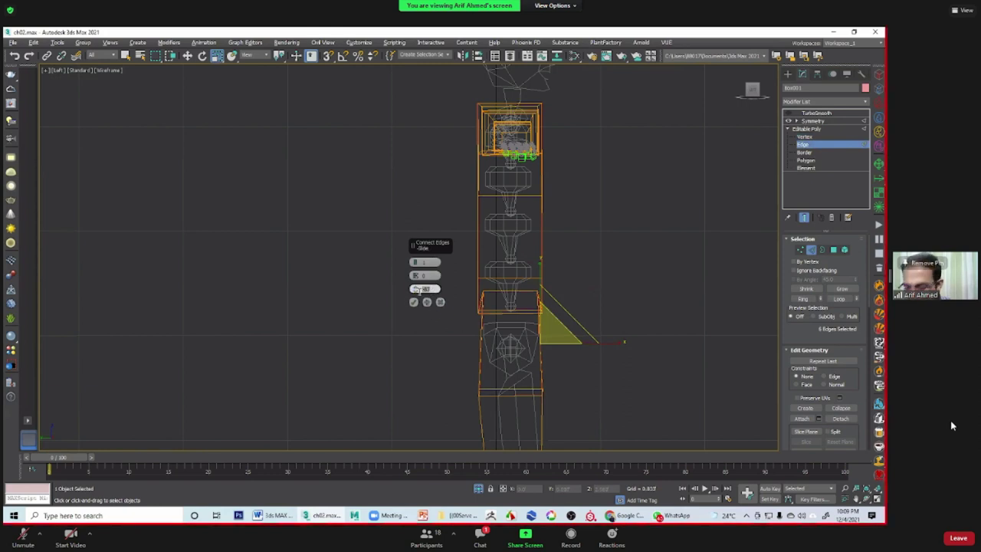
{"action": "type", "text": "0"}
{"action": "key", "text": "Return"}
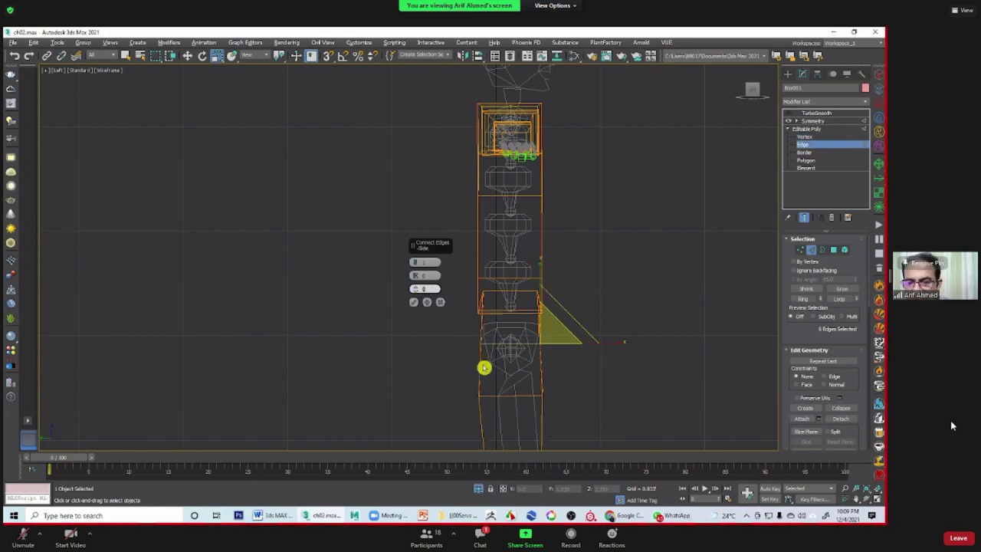
Step: Confirm the new loop and push three of its vertices to the right in the side view
{"action": "left_click", "coordinate": [414, 302]}
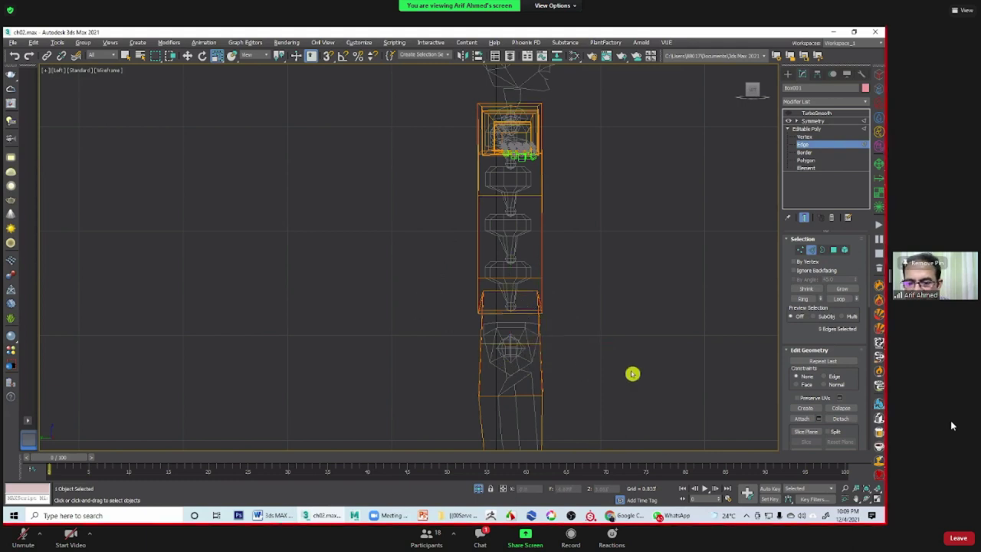
{"action": "left_click", "coordinate": [804, 137]}
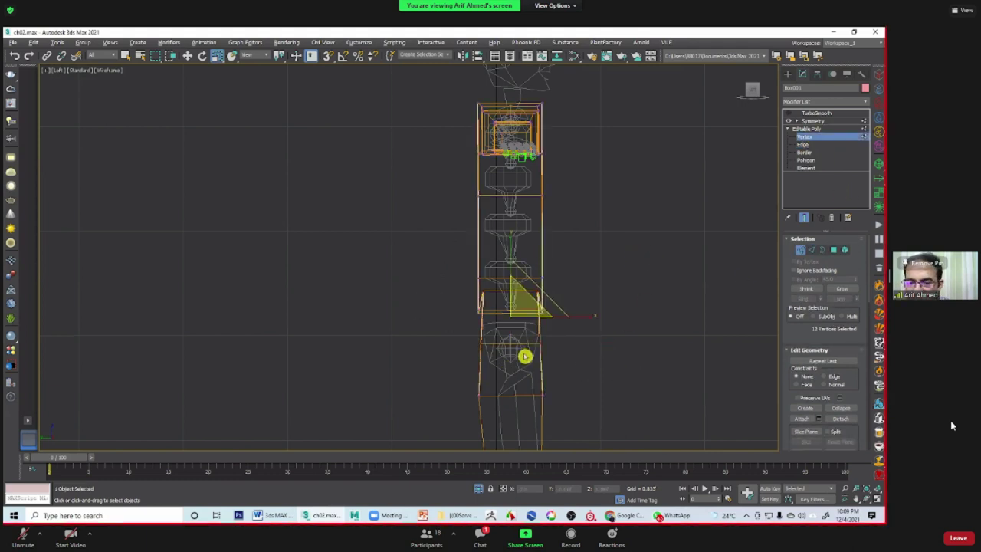
{"action": "middle_click_drag", "start_coordinate": [526, 355], "coordinate": [677, 298]}
{"action": "left_click_drag", "start_coordinate": [524, 280], "coordinate": [551, 301]}
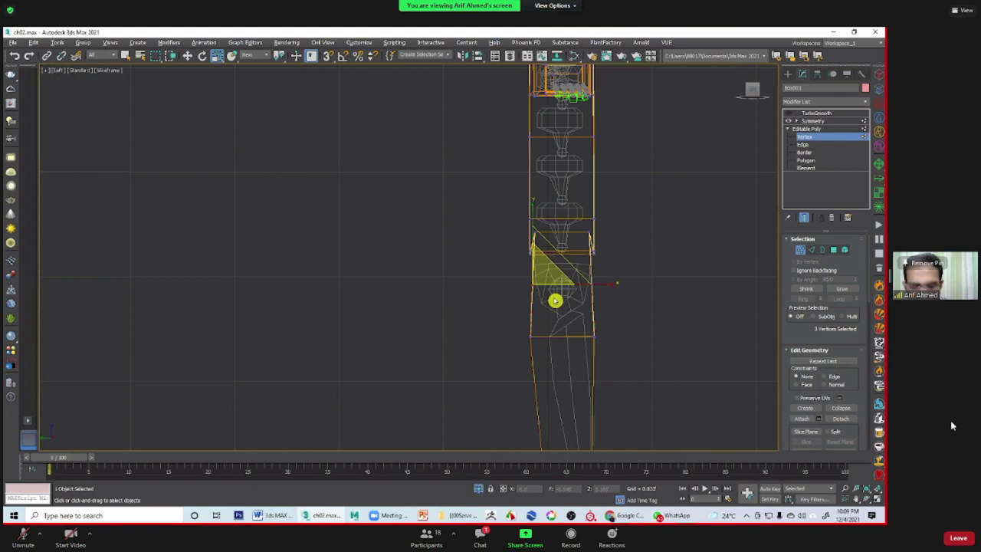
{"action": "key", "text": "w"}
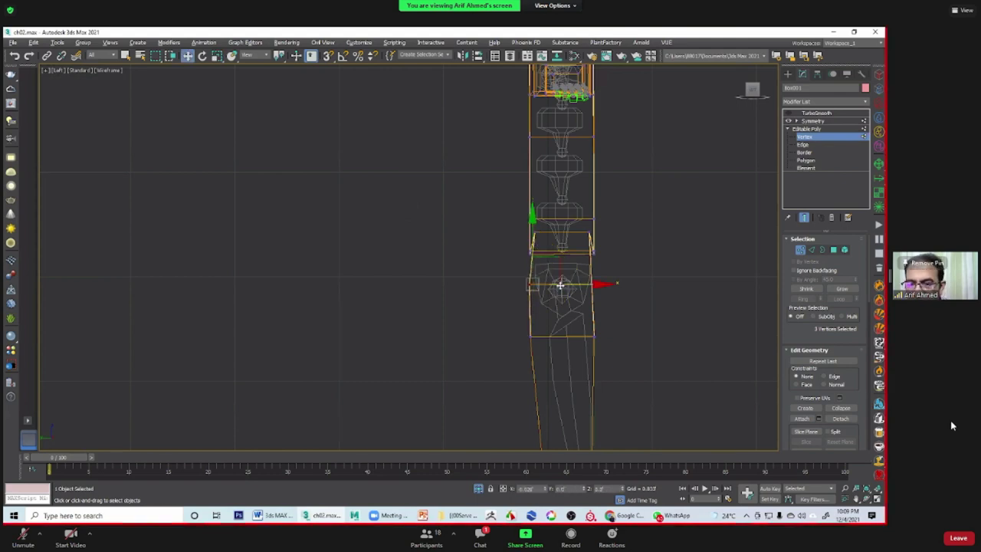
{"action": "left_click_drag", "start_coordinate": [561, 285], "coordinate": [613, 285]}
Step: Reposition the vertices near the neck, shifting the upper group to the left
{"action": "scroll", "coordinate": [613, 288], "scroll_direction": "down", "scroll_amount": 2}
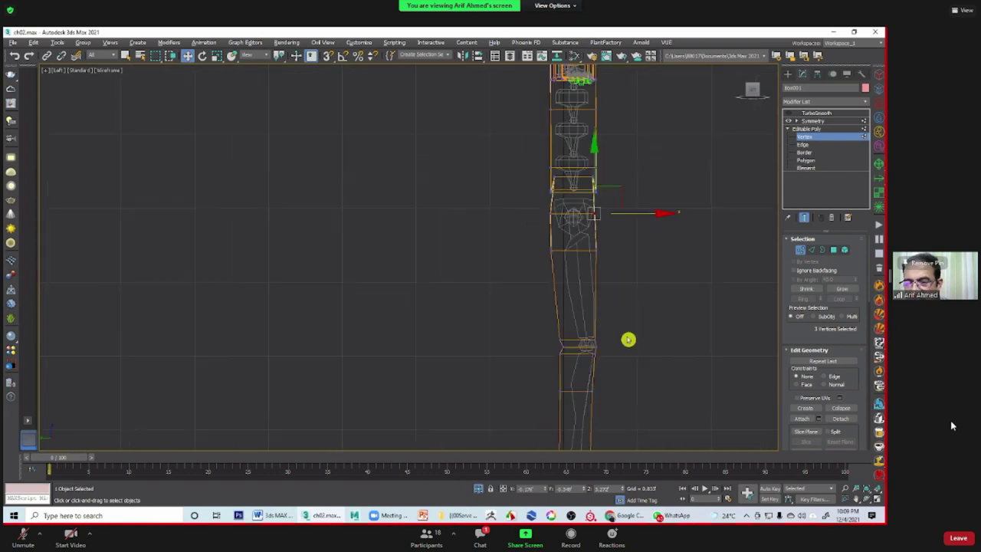
{"action": "mouse_move", "coordinate": [625, 276]}
{"action": "middle_mouse_down"}
{"action": "mouse_move", "coordinate": [611, 194]}
{"action": "mouse_move", "coordinate": [587, 276]}
{"action": "middle_mouse_up"}
{"action": "scroll", "coordinate": [517, 289], "scroll_direction": "up", "scroll_amount": 2}
{"action": "mouse_move", "coordinate": [517, 289]}
{"action": "middle_mouse_down"}
{"action": "mouse_move", "coordinate": [550, 212]}
{"action": "mouse_move", "coordinate": [557, 265]}
{"action": "middle_mouse_up"}
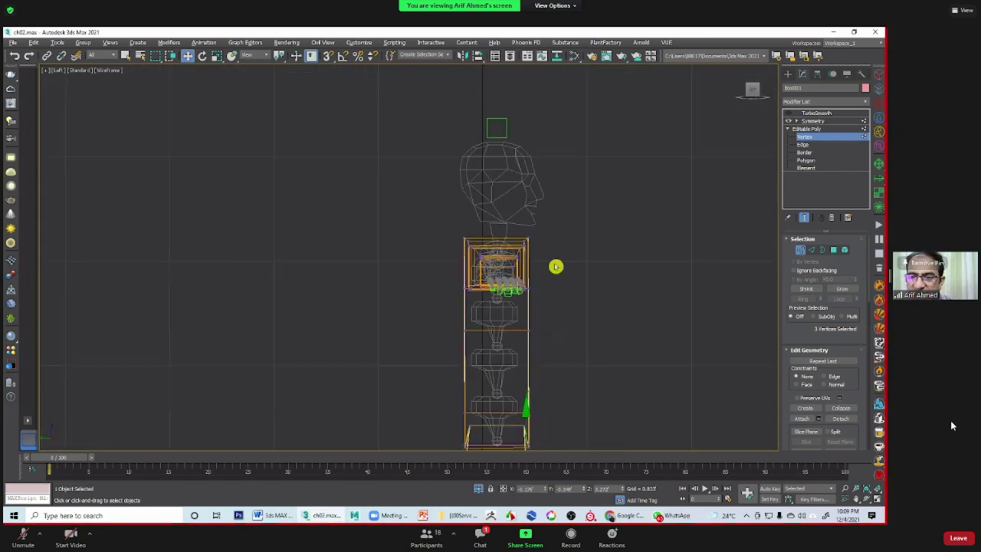
{"action": "scroll", "coordinate": [543, 220], "scroll_direction": "up", "scroll_amount": 1}
{"action": "left_click_drag", "start_coordinate": [520, 239], "coordinate": [506, 252]}
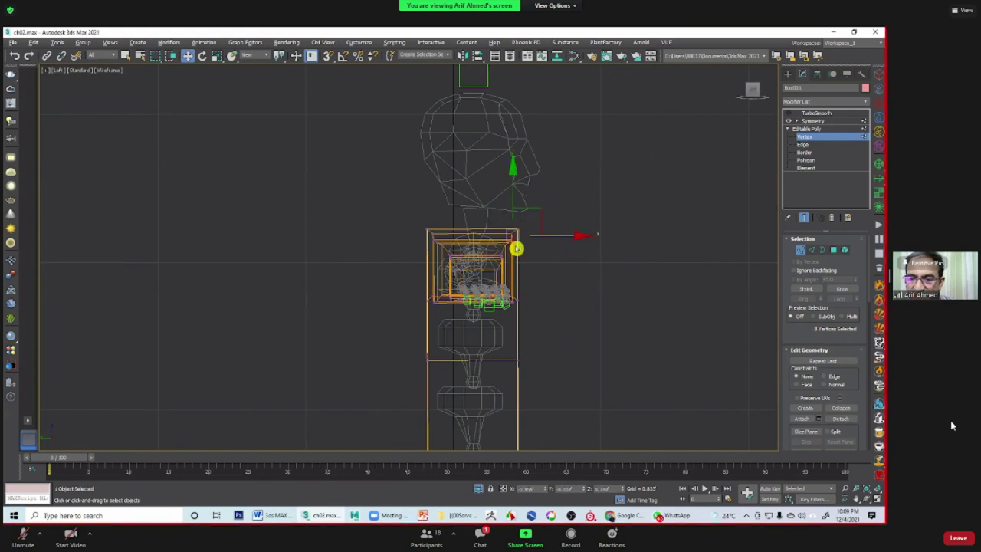
{"action": "left_click_drag", "start_coordinate": [535, 214], "coordinate": [536, 212]}
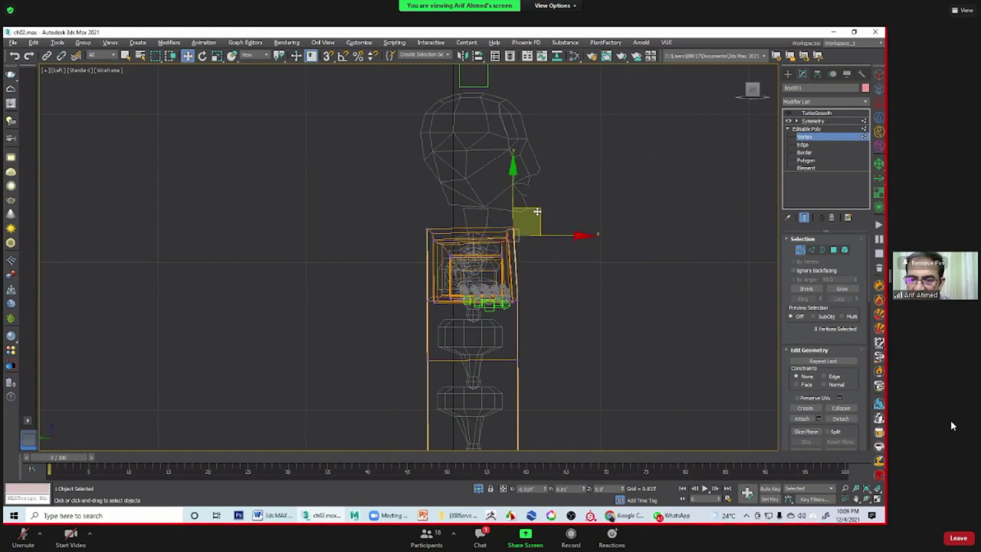
{"action": "mouse_move", "coordinate": [404, 209]}
{"action": "left_mouse_down"}
{"action": "mouse_move", "coordinate": [430, 228]}
{"action": "mouse_move", "coordinate": [462, 213]}
{"action": "left_mouse_up"}
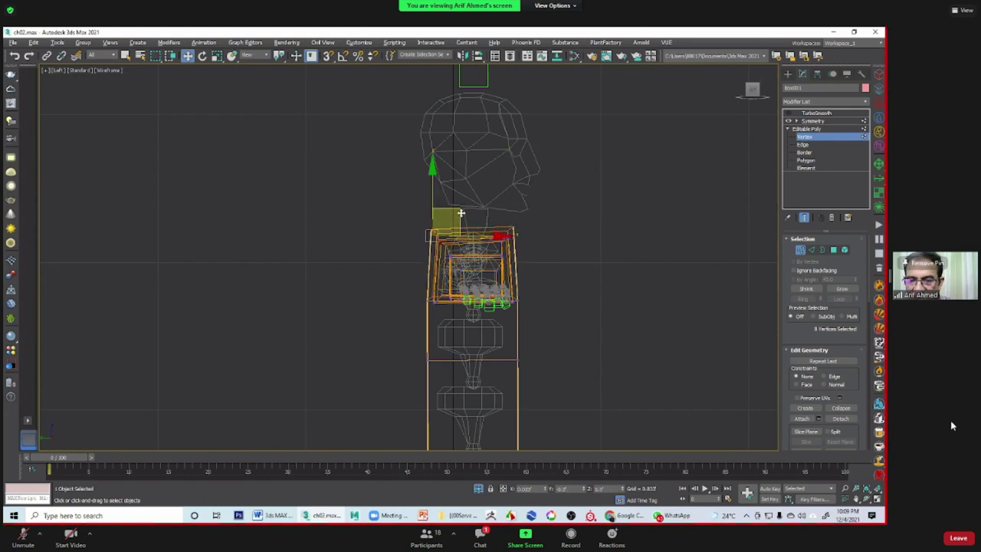
{"action": "middle_click_drag", "start_coordinate": [460, 213], "coordinate": [525, 261]}
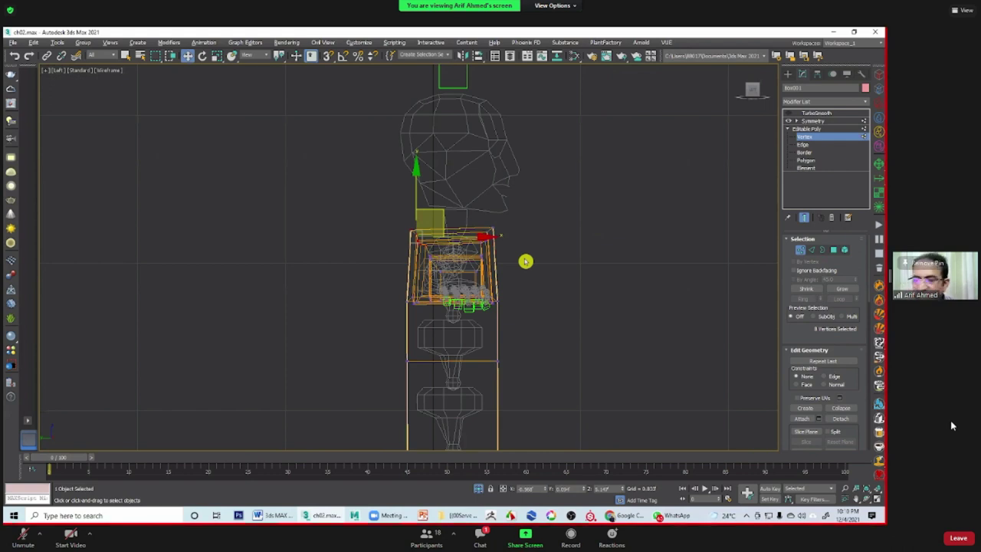
Step: Move a group of leg vertices left to widen the leg outline
{"action": "middle_click_drag", "start_coordinate": [499, 307], "coordinate": [559, 212]}
{"action": "scroll", "coordinate": [564, 246], "scroll_direction": "down", "scroll_amount": 2}
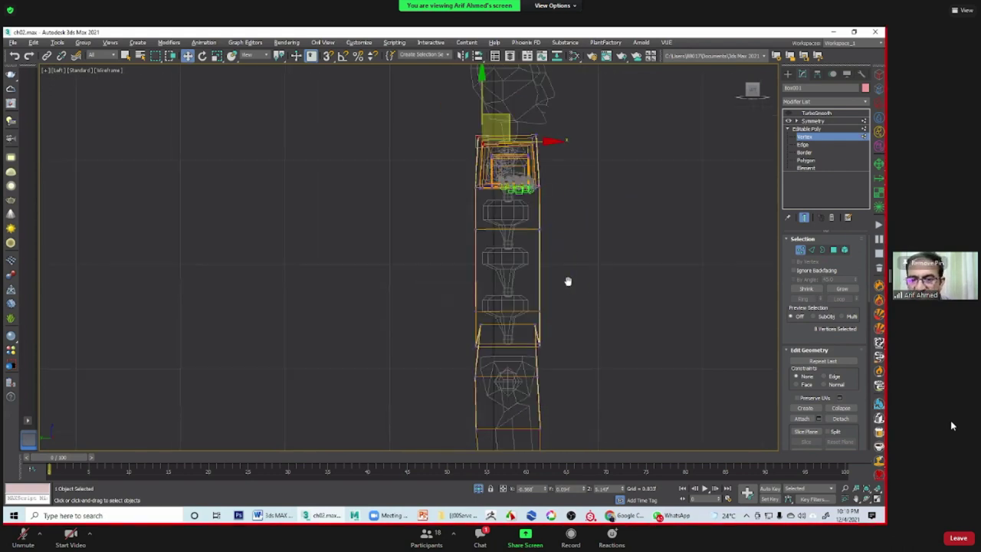
{"action": "left_click_drag", "start_coordinate": [459, 214], "coordinate": [501, 234]}
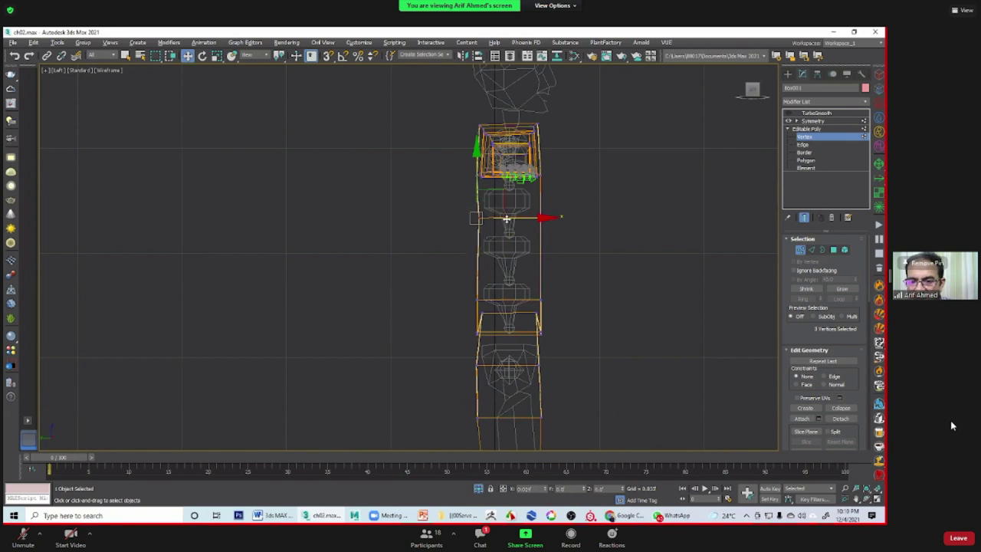
{"action": "mouse_move", "coordinate": [526, 221]}
{"action": "middle_mouse_down"}
{"action": "mouse_move", "coordinate": [539, 185]}
{"action": "mouse_move", "coordinate": [523, 265]}
{"action": "middle_mouse_up"}
{"action": "left_click_drag", "start_coordinate": [486, 203], "coordinate": [531, 305]}
{"action": "left_click_drag", "start_coordinate": [547, 250], "coordinate": [536, 250]}
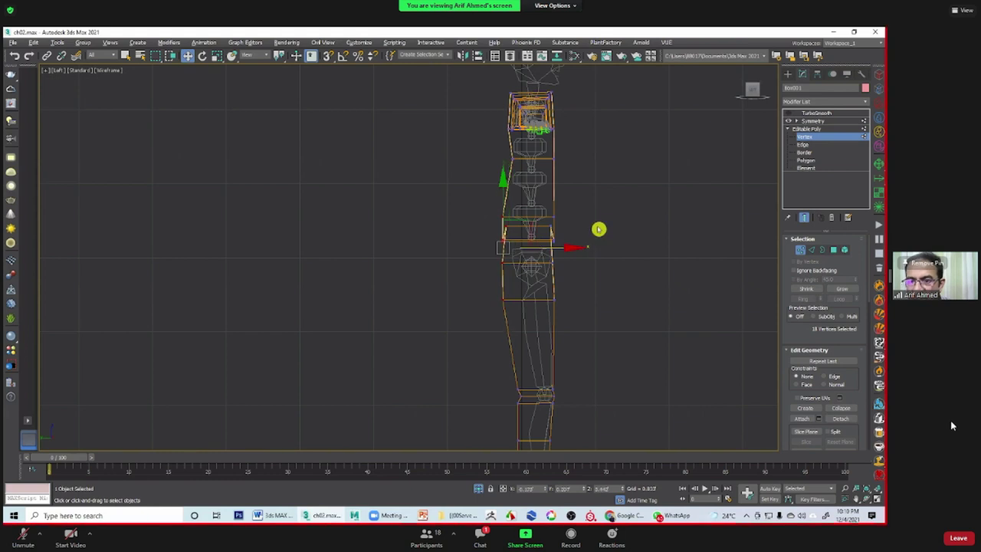
Step: Select the ring of vertices around the ankle
{"action": "scroll", "coordinate": [575, 249], "scroll_direction": "down", "scroll_amount": 1}
{"action": "scroll", "coordinate": [529, 337], "scroll_direction": "down", "scroll_amount": 2}
{"action": "scroll", "coordinate": [506, 387], "scroll_direction": "down", "scroll_amount": 1}
{"action": "scroll", "coordinate": [506, 372], "scroll_direction": "down", "scroll_amount": 1}
{"action": "scroll", "coordinate": [457, 310], "scroll_direction": "up", "scroll_amount": 1}
{"action": "scroll", "coordinate": [444, 282], "scroll_direction": "up", "scroll_amount": 2}
{"action": "scroll", "coordinate": [451, 290], "scroll_direction": "up", "scroll_amount": 2}
{"action": "left_click_drag", "start_coordinate": [447, 259], "coordinate": [521, 305]}
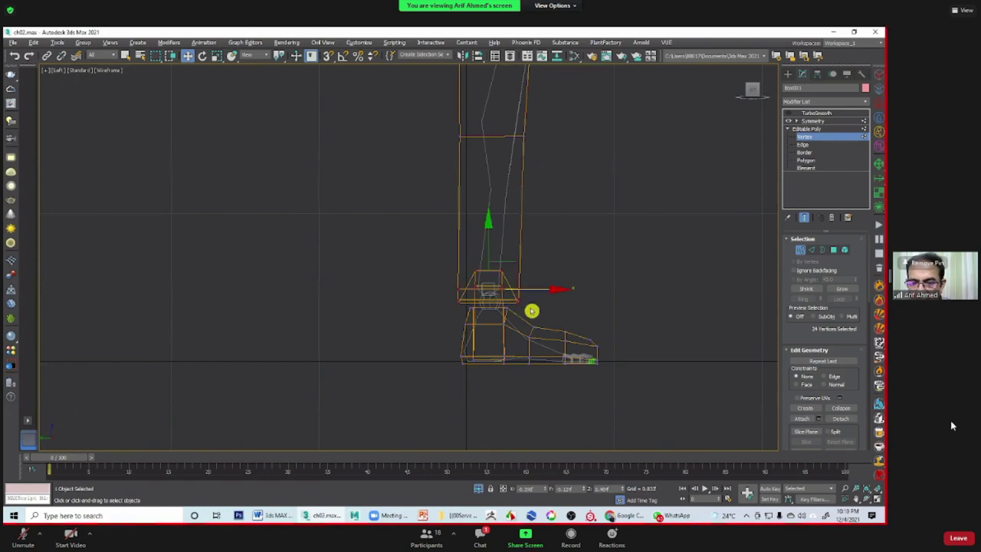
Step: Orbit and zoom the Perspective view to inspect the character's legs and feet
{"action": "key", "text": "t"}
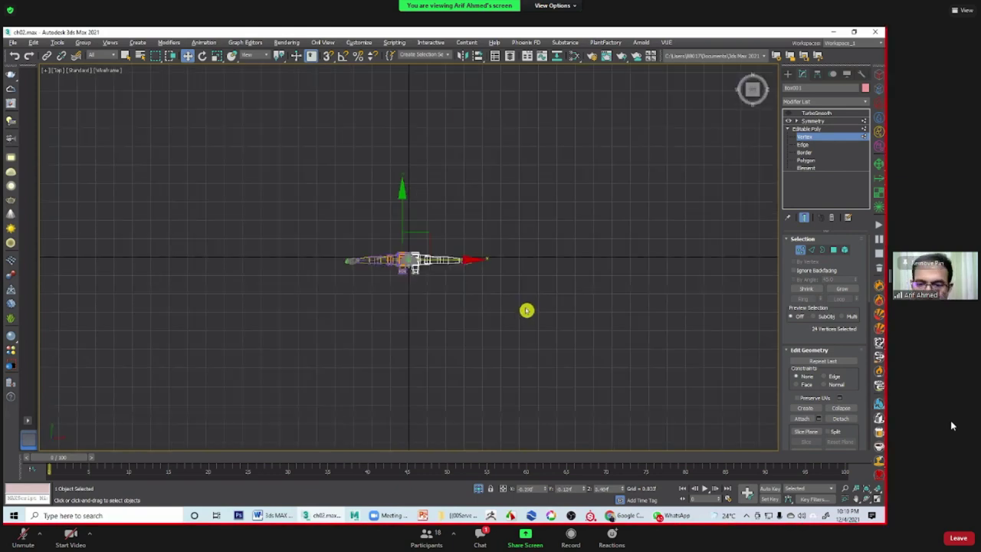
{"action": "key", "text": "p"}
{"action": "middle_click_drag", "start_coordinate": [514, 306], "coordinate": [549, 177], "text": "alt"}
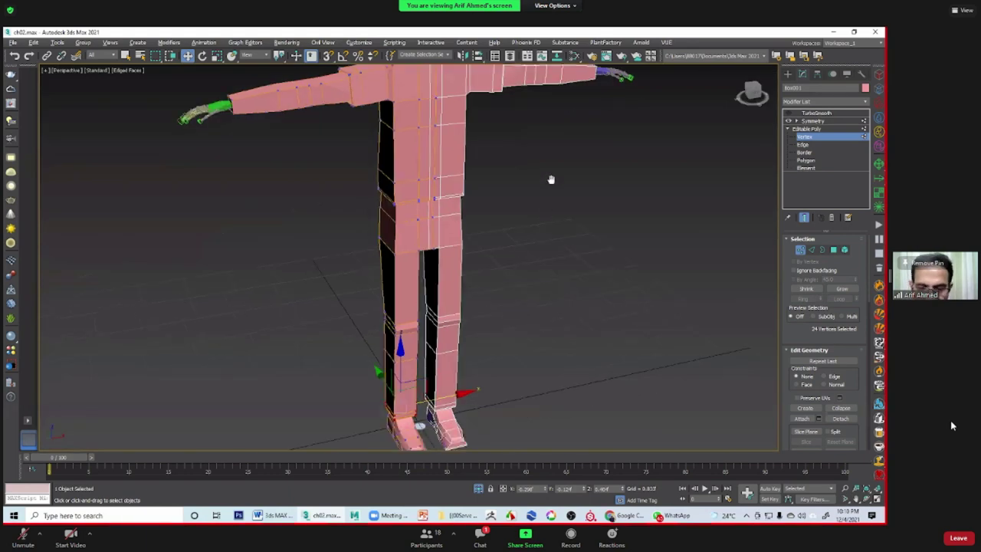
{"action": "scroll", "coordinate": [515, 323], "scroll_direction": "up", "scroll_amount": 5}
{"action": "middle_click_drag", "start_coordinate": [516, 330], "coordinate": [404, 341], "text": "alt"}
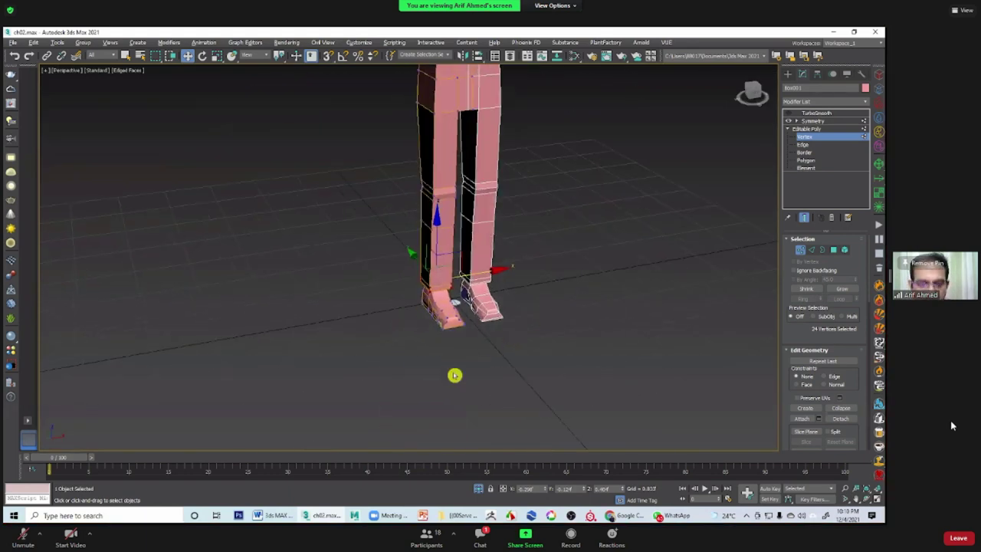
{"action": "mouse_move", "coordinate": [480, 372]}
{"action": "middle_mouse_down", "text": "alt"}
{"action": "mouse_move", "coordinate": [339, 316]}
{"action": "mouse_move", "coordinate": [352, 269]}
{"action": "middle_mouse_up", "text": "alt"}
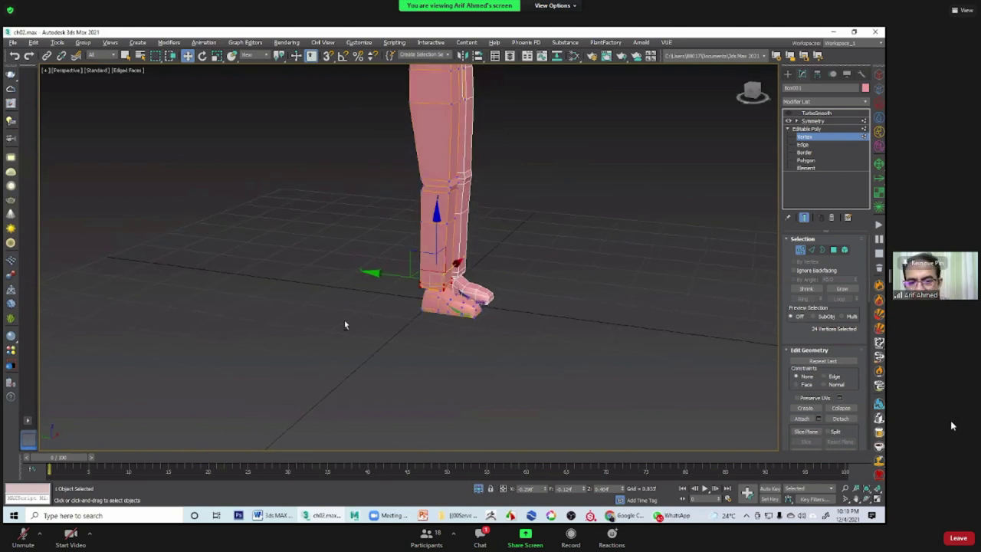
{"action": "scroll", "coordinate": [377, 308], "scroll_direction": "up", "scroll_amount": 5}
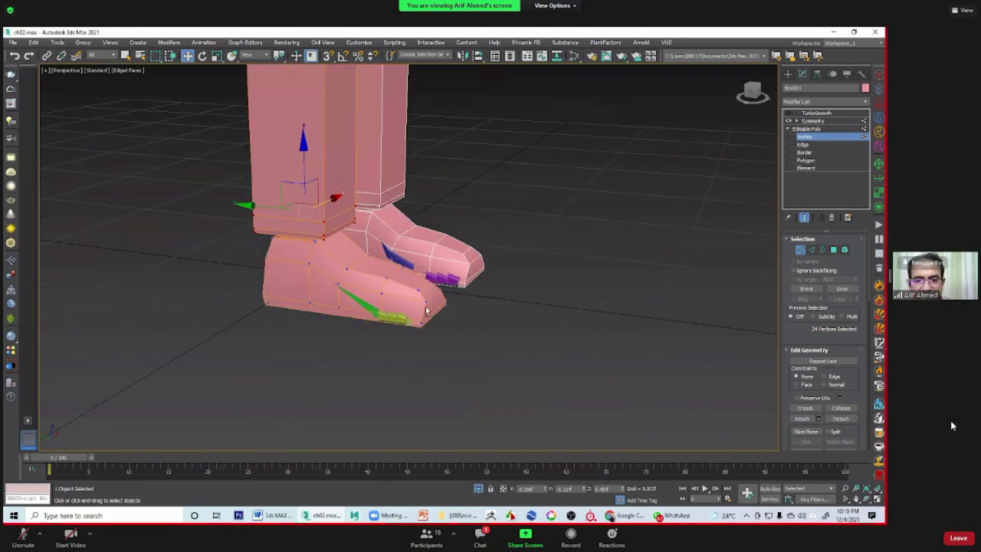
{"action": "middle_click_drag", "start_coordinate": [427, 310], "coordinate": [453, 328]}
Step: Look over the whole character up to the head, then bring up Save File As and dismiss it
{"action": "key", "text": "r"}
{"action": "mouse_move", "coordinate": [469, 360]}
{"action": "middle_mouse_down", "text": "alt"}
{"action": "mouse_move", "coordinate": [458, 337]}
{"action": "mouse_move", "coordinate": [454, 353]}
{"action": "mouse_move", "coordinate": [465, 355]}
{"action": "mouse_move", "coordinate": [493, 265]}
{"action": "middle_mouse_up", "text": "alt"}
{"action": "scroll", "coordinate": [458, 353], "scroll_direction": "down", "scroll_amount": 4}
{"action": "scroll", "coordinate": [480, 327], "scroll_direction": "up", "scroll_amount": 2}
{"action": "scroll", "coordinate": [499, 340], "scroll_direction": "up", "scroll_amount": 3}
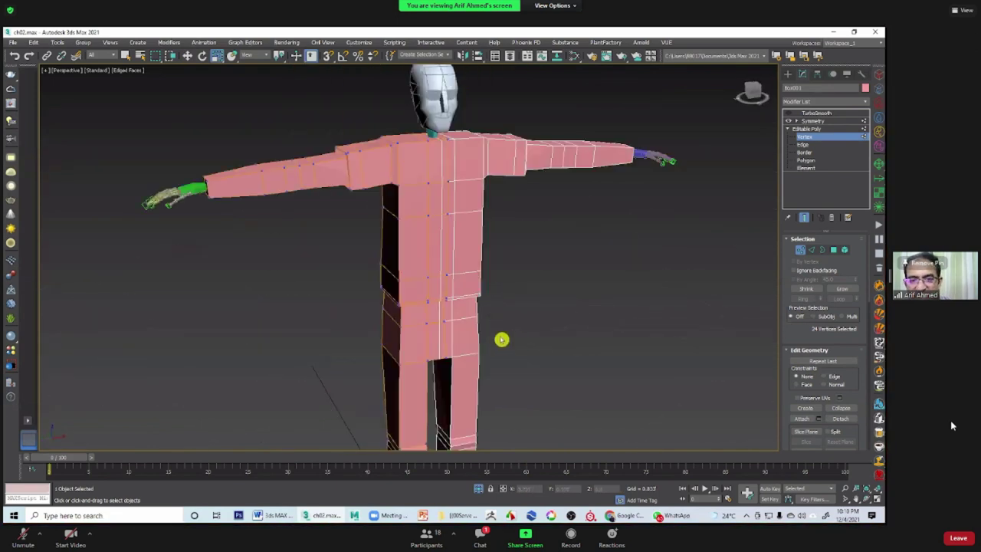
{"action": "scroll", "coordinate": [509, 340], "scroll_direction": "up", "scroll_amount": 2}
{"action": "middle_click_drag", "start_coordinate": [507, 338], "coordinate": [510, 339], "text": "alt"}
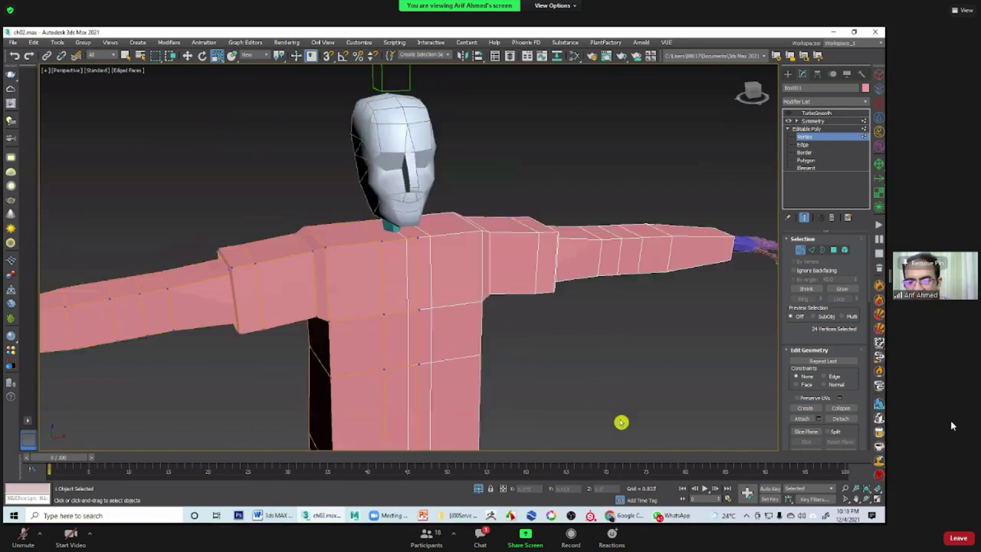
{"action": "key", "text": "ctrl+shift+s"}
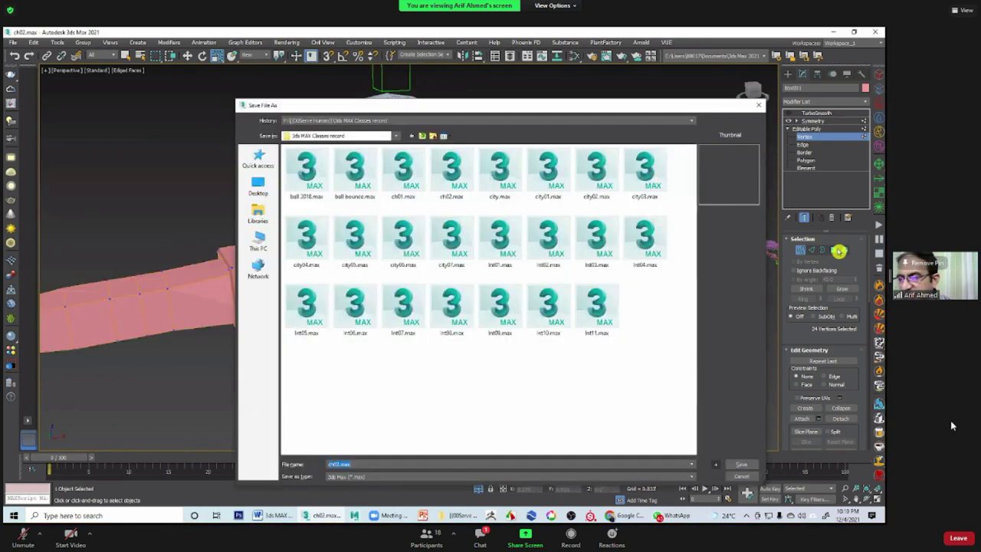
{"action": "key", "text": "Escape"}
Step: At Polygon level, extrude the torso's top face a short distance for the neck
{"action": "middle_click_drag", "start_coordinate": [486, 281], "coordinate": [484, 289], "text": "alt"}
{"action": "key", "text": "4"}
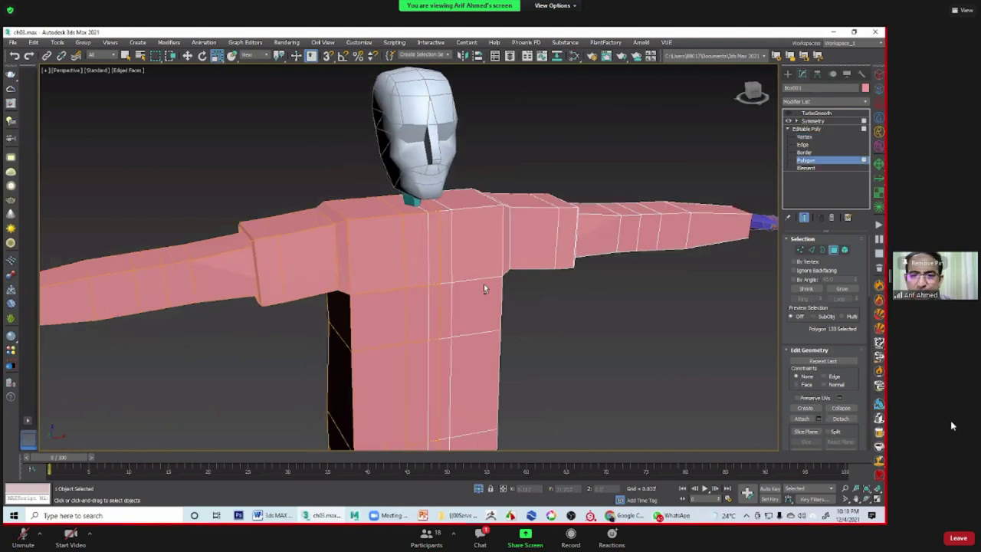
{"action": "mouse_move", "coordinate": [427, 262]}
{"action": "middle_mouse_down", "text": "alt"}
{"action": "mouse_move", "coordinate": [446, 313]}
{"action": "mouse_move", "coordinate": [477, 319]}
{"action": "middle_mouse_up", "text": "alt"}
{"action": "scroll", "coordinate": [408, 293], "scroll_direction": "up", "scroll_amount": 3}
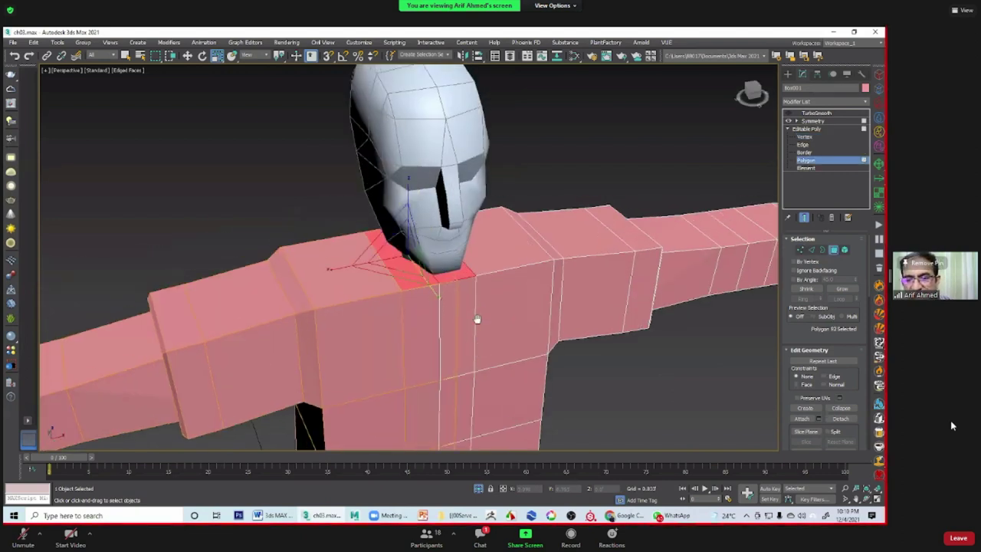
{"action": "middle_click_drag", "start_coordinate": [486, 272], "coordinate": [501, 298], "text": "alt"}
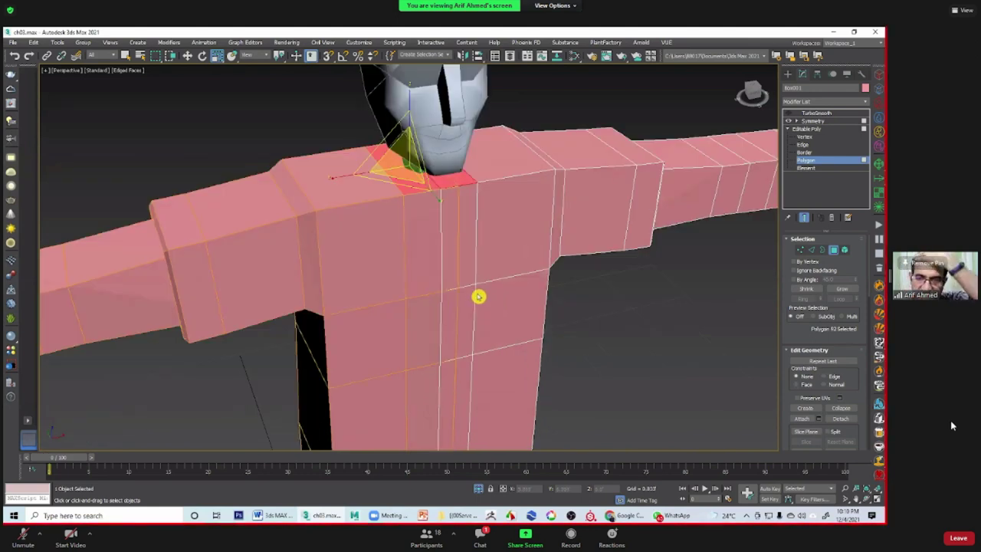
{"action": "mouse_move", "coordinate": [433, 302]}
{"action": "middle_mouse_down", "text": "alt"}
{"action": "mouse_move", "coordinate": [405, 301]}
{"action": "mouse_move", "coordinate": [412, 274]}
{"action": "middle_mouse_up", "text": "alt"}
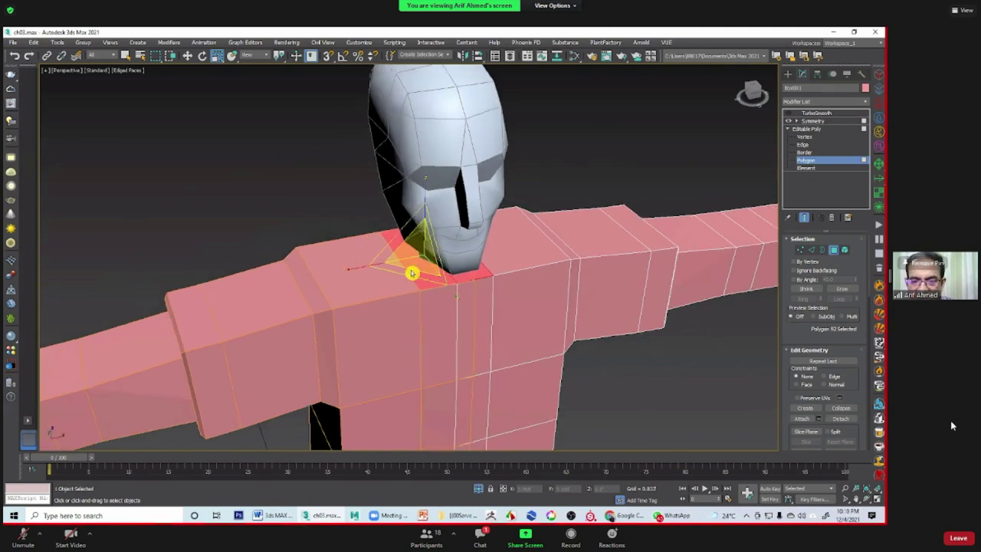
{"action": "right_click", "coordinate": [410, 290]}
{"action": "left_click", "coordinate": [429, 276]}
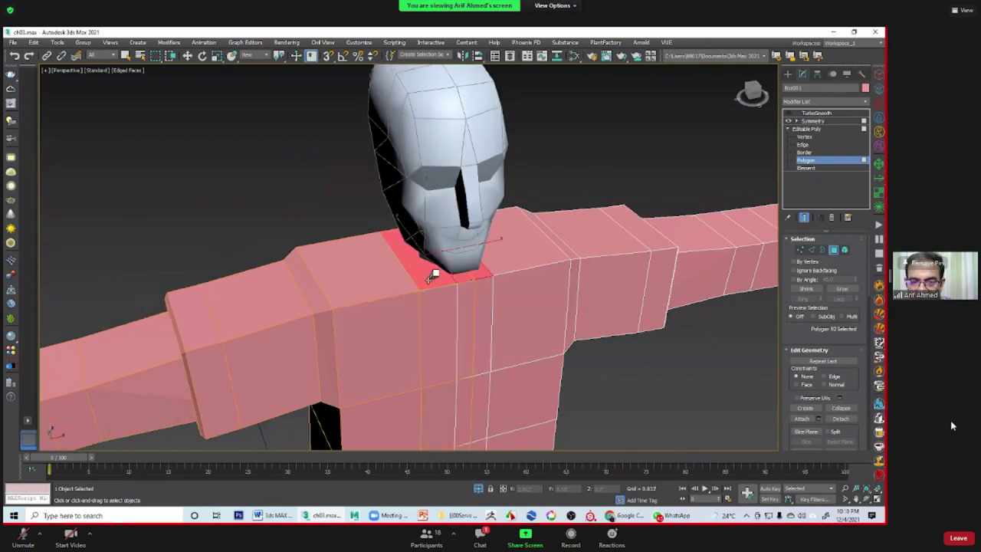
{"action": "left_click_drag", "start_coordinate": [433, 273], "coordinate": [434, 270]}
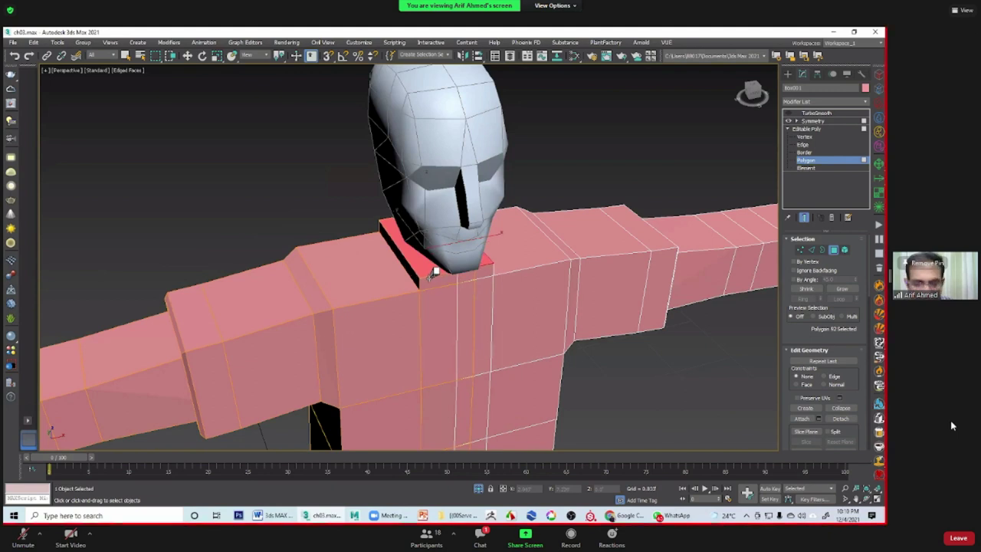
Step: Scale the neck face down, narrowing it to 70% on one axis
{"action": "key", "text": "r"}
{"action": "middle_click_drag", "start_coordinate": [422, 306], "coordinate": [421, 325]}
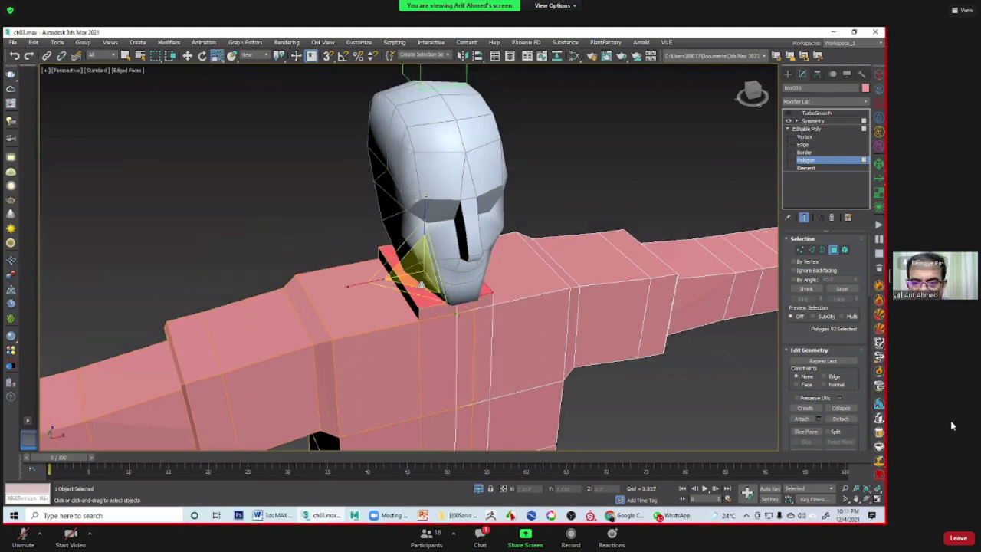
{"action": "left_click_drag", "start_coordinate": [444, 332], "coordinate": [463, 319]}
{"action": "middle_click_drag", "start_coordinate": [489, 295], "coordinate": [489, 278], "text": "alt"}
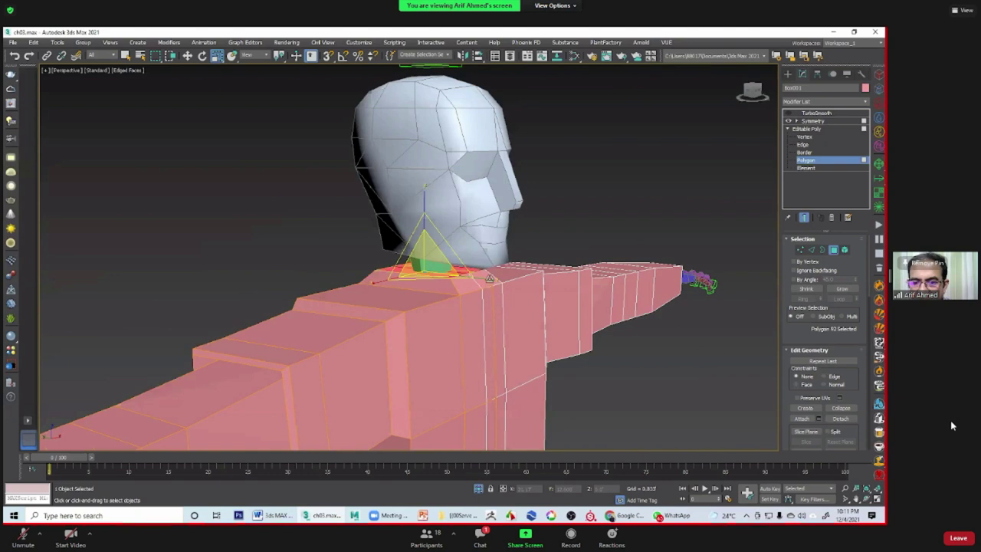
{"action": "left_click_drag", "start_coordinate": [481, 276], "coordinate": [472, 274]}
{"action": "middle_click_drag", "start_coordinate": [470, 274], "coordinate": [486, 303], "text": "alt"}
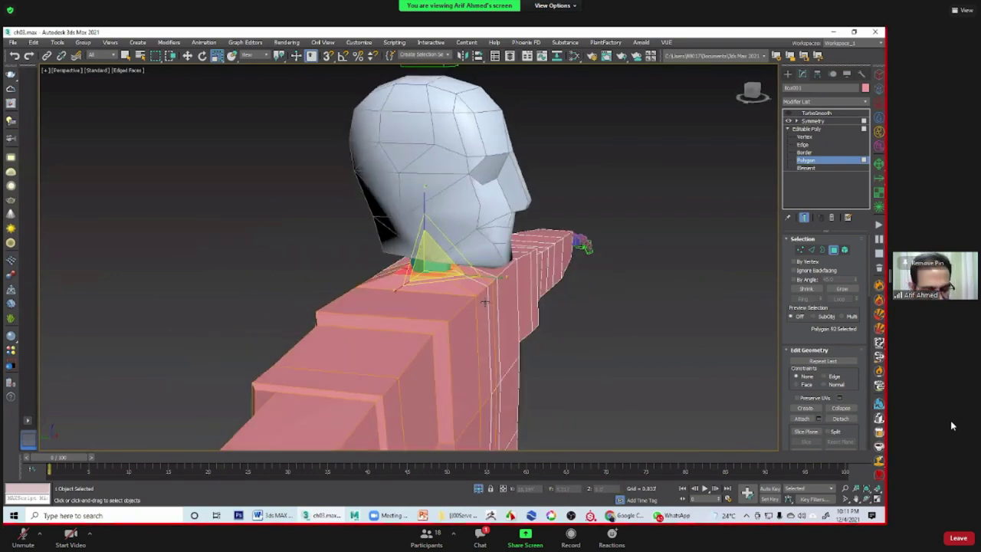
Step: Extrude the neck face again and pull the new block up into the head
{"action": "right_click", "coordinate": [432, 271]}
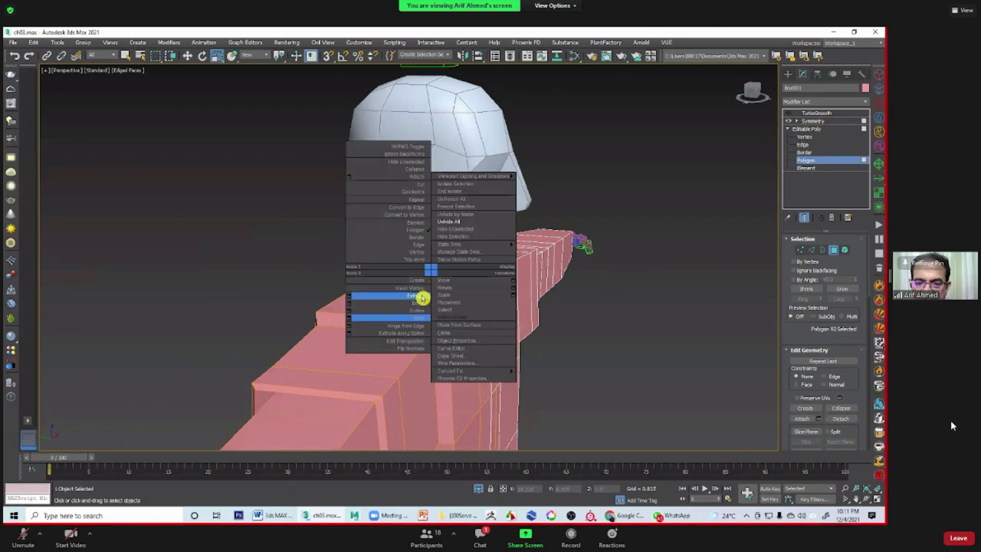
{"action": "left_click", "coordinate": [414, 296]}
{"action": "left_click_drag", "start_coordinate": [432, 273], "coordinate": [433, 270]}
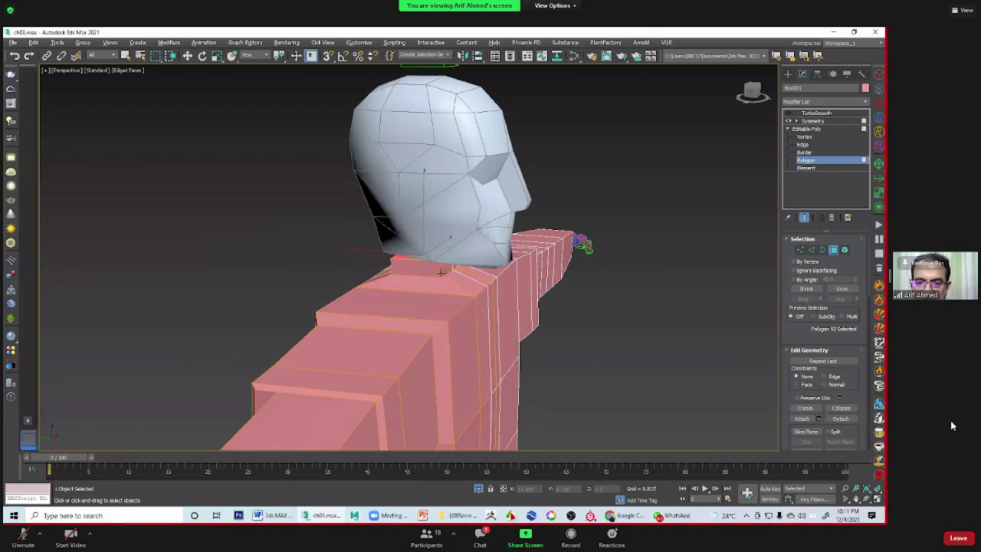
{"action": "middle_click_drag", "start_coordinate": [441, 273], "coordinate": [416, 258], "text": "alt"}
{"action": "mouse_move", "coordinate": [424, 239]}
{"action": "left_mouse_down"}
{"action": "mouse_move", "coordinate": [436, 202]}
{"action": "mouse_move", "coordinate": [432, 218]}
{"action": "left_mouse_up"}
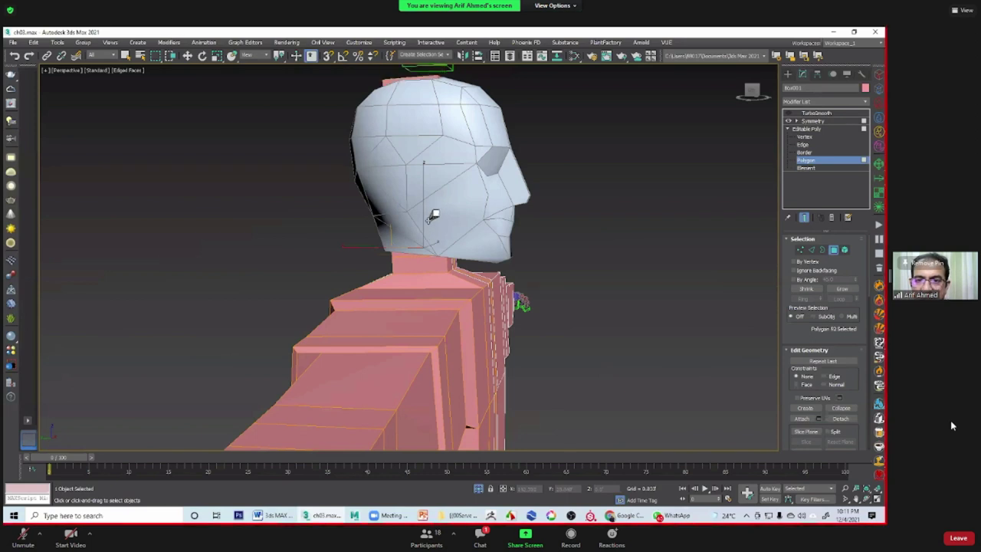
{"action": "mouse_move", "coordinate": [569, 274]}
{"action": "middle_mouse_down", "text": "alt"}
{"action": "mouse_move", "coordinate": [545, 280]}
{"action": "mouse_move", "coordinate": [583, 265]}
{"action": "middle_mouse_up", "text": "alt"}
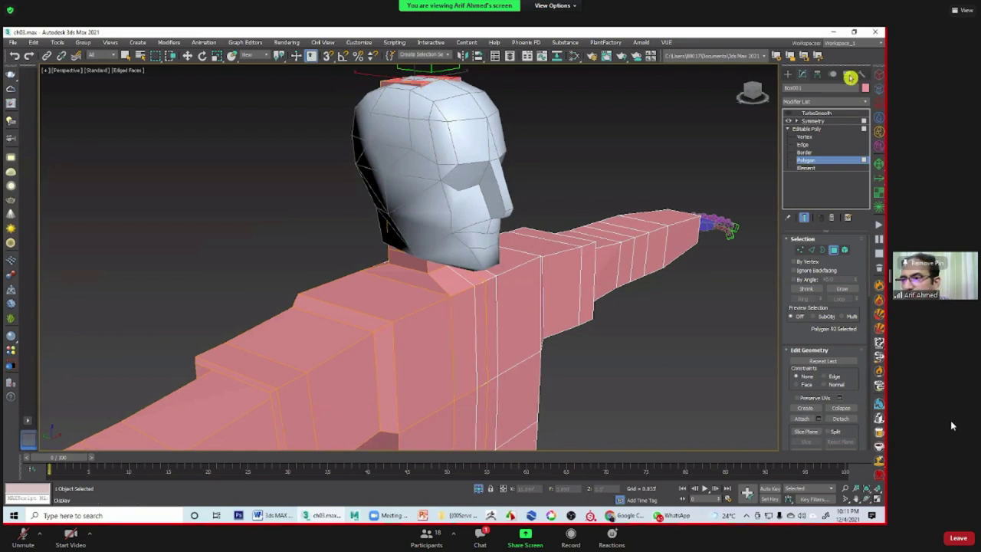
Step: Hide the sculpted head object and return to the body's Polygon level in Modify
{"action": "left_click", "coordinate": [849, 74]}
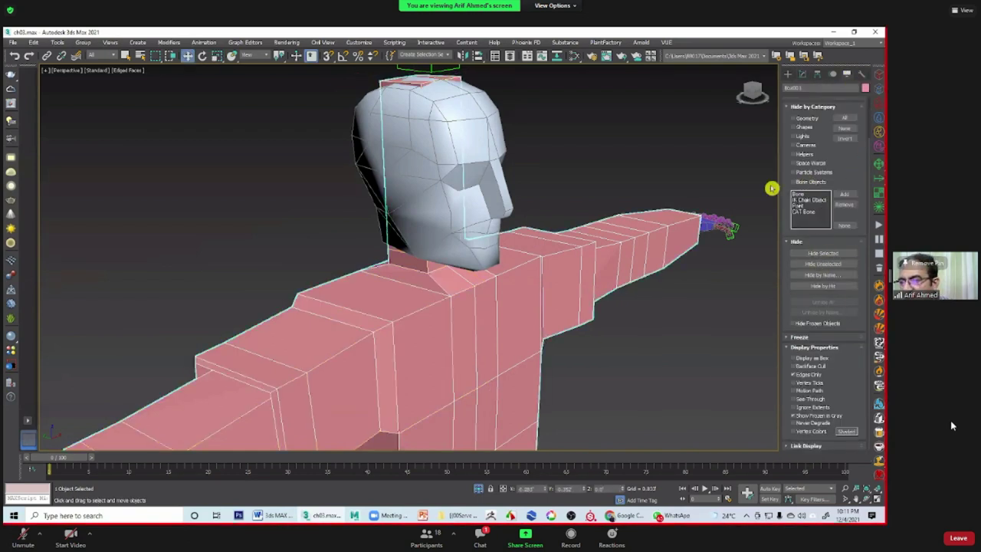
{"action": "key", "text": "ctrl+z"}
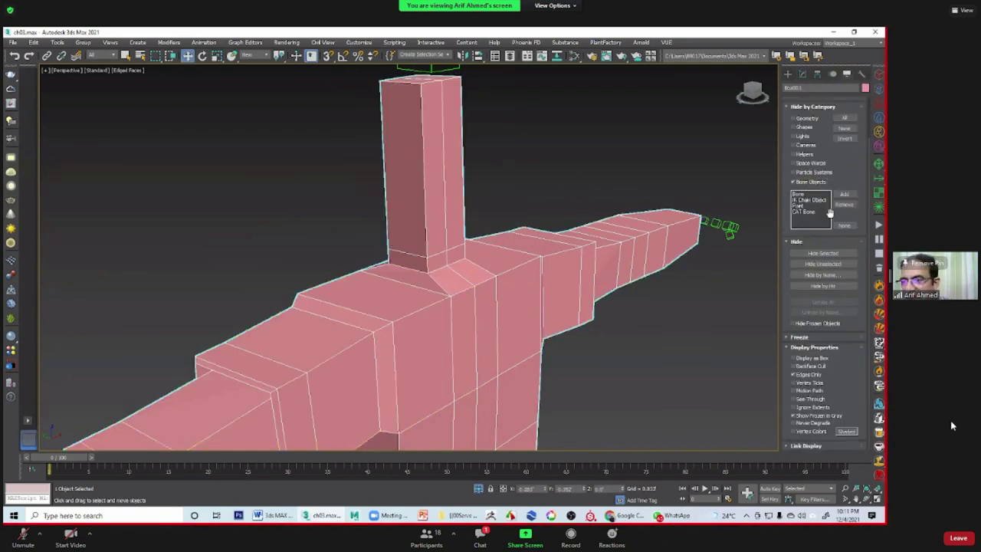
{"action": "left_click", "coordinate": [803, 73]}
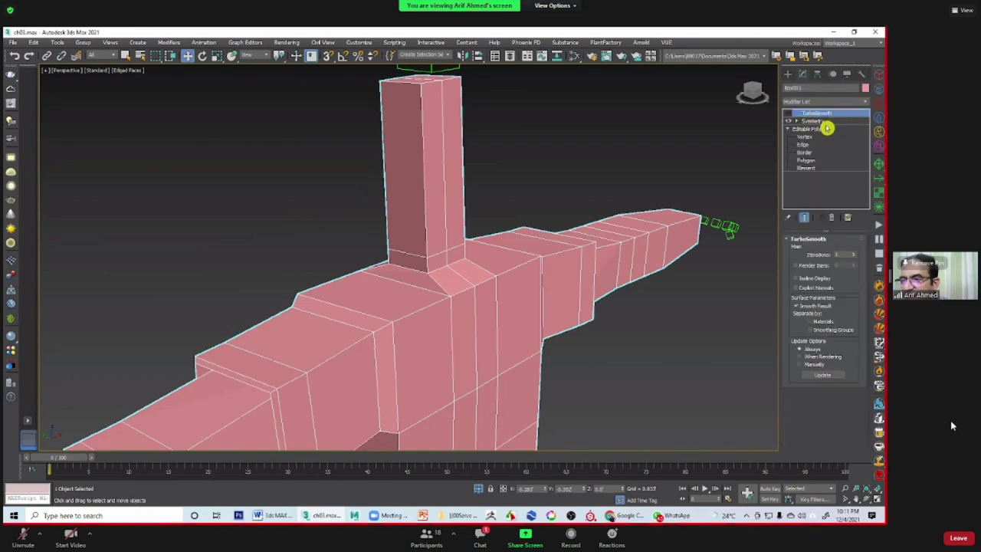
{"action": "left_click", "coordinate": [807, 160]}
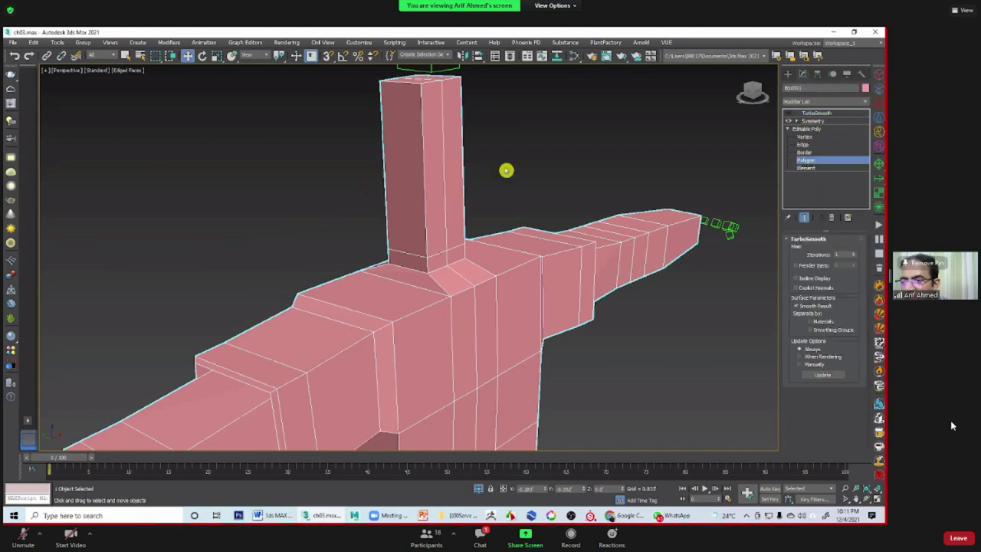
Step: Extrude the upper neck polygons outward into a wider box-shaped head block
{"action": "left_click", "coordinate": [434, 175]}
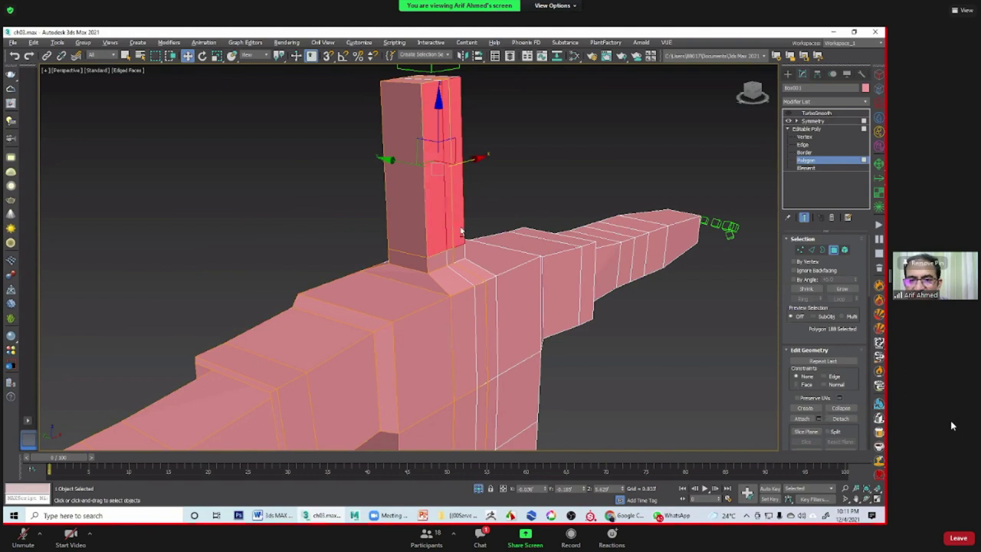
{"action": "middle_click_drag", "start_coordinate": [461, 230], "coordinate": [465, 220], "text": "alt"}
{"action": "right_click", "coordinate": [439, 194]}
{"action": "left_click", "coordinate": [447, 204]}
{"action": "mouse_move", "coordinate": [446, 204]}
{"action": "left_mouse_down"}
{"action": "mouse_move", "coordinate": [452, 195]}
{"action": "mouse_move", "coordinate": [483, 205]}
{"action": "left_mouse_up"}
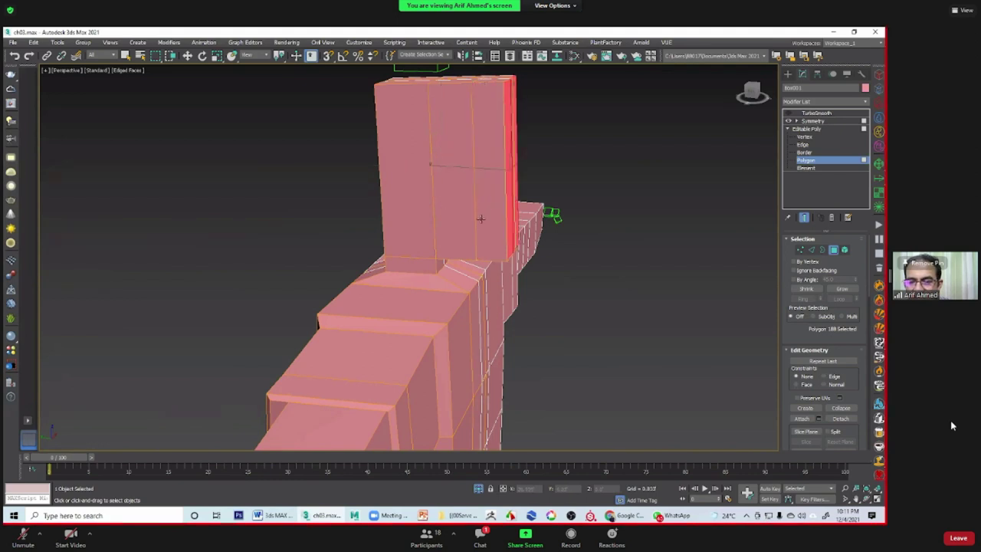
{"action": "middle_click_drag", "start_coordinate": [481, 218], "coordinate": [620, 323], "text": "alt"}
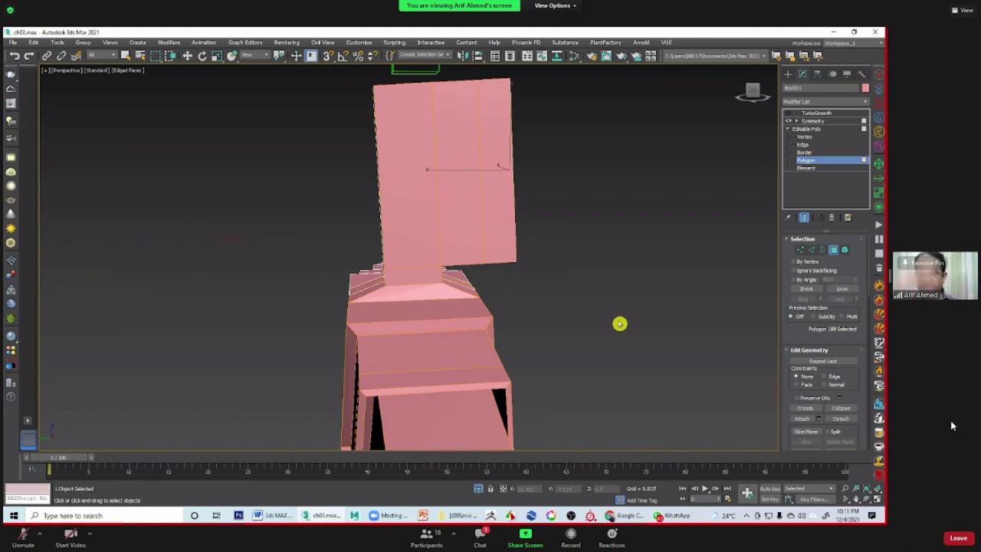
{"action": "mouse_move", "coordinate": [451, 293]}
{"action": "middle_mouse_down", "text": "alt"}
{"action": "mouse_move", "coordinate": [502, 287]}
{"action": "mouse_move", "coordinate": [427, 239]}
{"action": "mouse_move", "coordinate": [433, 230]}
{"action": "middle_mouse_up", "text": "alt"}
Step: Select the polygons forming the whole side face of the head block
{"action": "left_click", "coordinate": [427, 236]}
{"action": "mouse_move", "coordinate": [429, 266]}
{"action": "middle_mouse_down", "text": "alt"}
{"action": "mouse_move", "coordinate": [440, 302]}
{"action": "mouse_move", "coordinate": [467, 312]}
{"action": "mouse_move", "coordinate": [429, 311]}
{"action": "mouse_move", "coordinate": [464, 309]}
{"action": "mouse_move", "coordinate": [448, 311]}
{"action": "mouse_move", "coordinate": [388, 260]}
{"action": "mouse_move", "coordinate": [329, 258]}
{"action": "mouse_move", "coordinate": [400, 274]}
{"action": "mouse_move", "coordinate": [443, 255]}
{"action": "middle_mouse_up", "text": "alt"}
{"action": "left_click", "coordinate": [355, 261]}
{"action": "left_click", "coordinate": [330, 253]}
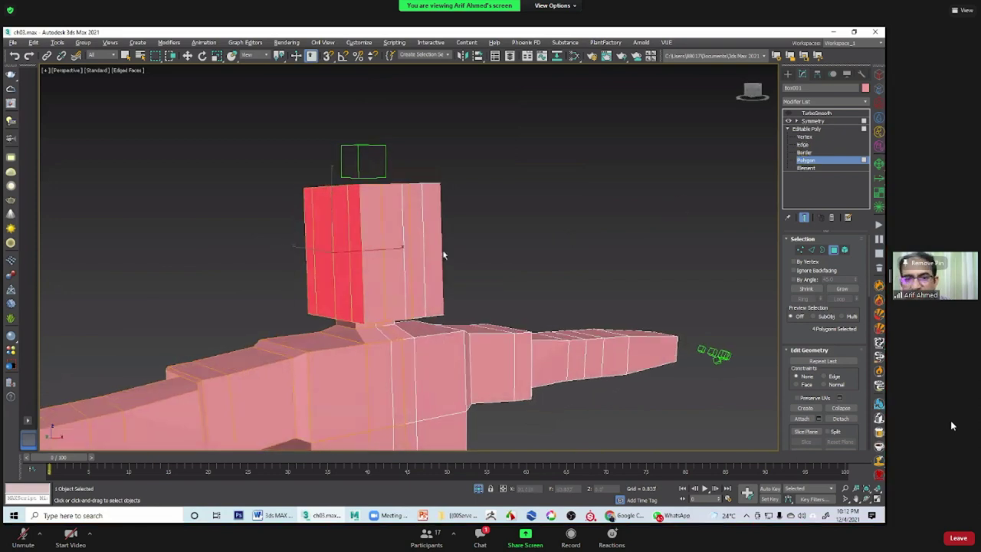
{"action": "key", "text": "2"}
{"action": "middle_click_drag", "start_coordinate": [305, 235], "coordinate": [470, 234], "text": "alt"}
Step: Connect the head's vertical edges to add extra edge loops around the box head
{"action": "left_click", "coordinate": [357, 265]}
{"action": "right_click", "coordinate": [343, 282]}
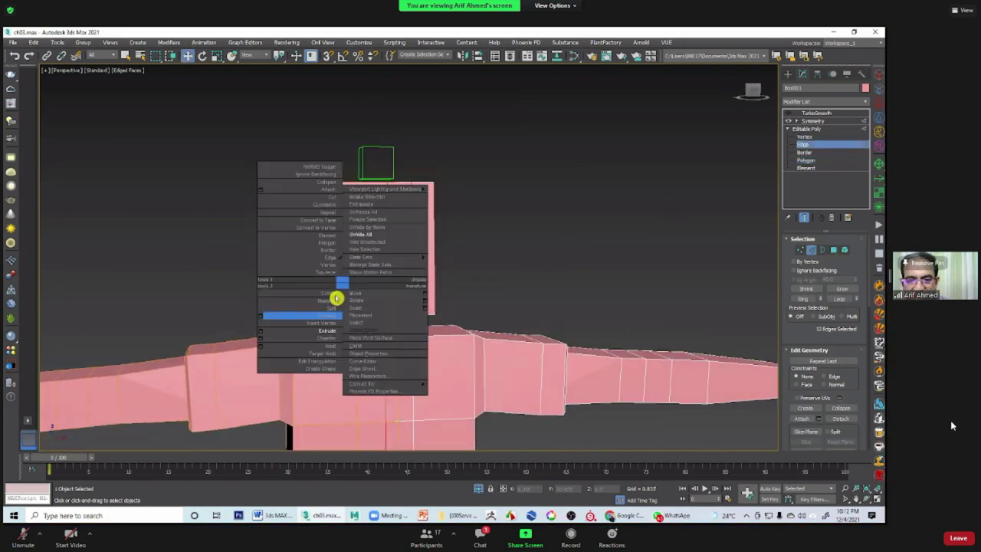
{"action": "left_click", "coordinate": [261, 316]}
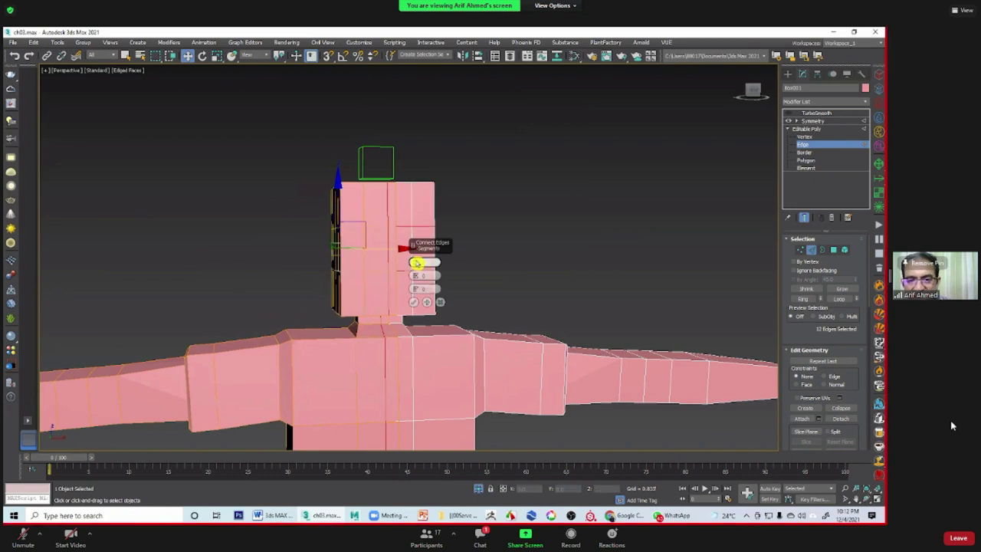
{"action": "left_click", "coordinate": [413, 302]}
{"action": "mouse_move", "coordinate": [408, 329]}
{"action": "middle_mouse_down", "text": "alt"}
{"action": "mouse_move", "coordinate": [491, 350]}
{"action": "mouse_move", "coordinate": [472, 354]}
{"action": "middle_mouse_up", "text": "alt"}
{"action": "scroll", "coordinate": [431, 325], "scroll_direction": "up", "scroll_amount": 2}
{"action": "scroll", "coordinate": [432, 325], "scroll_direction": "down", "scroll_amount": 2}
{"action": "scroll", "coordinate": [438, 339], "scroll_direction": "up", "scroll_amount": 2}
{"action": "scroll", "coordinate": [460, 345], "scroll_direction": "up", "scroll_amount": 2}
{"action": "scroll", "coordinate": [440, 322], "scroll_direction": "down", "scroll_amount": 2}
Step: Clear the edge selection, switch to Vertex level and show the four-viewport layout
{"action": "middle_click_drag", "start_coordinate": [480, 287], "coordinate": [547, 201], "text": "alt"}
{"action": "left_click", "coordinate": [547, 201]}
{"action": "left_click", "coordinate": [803, 136]}
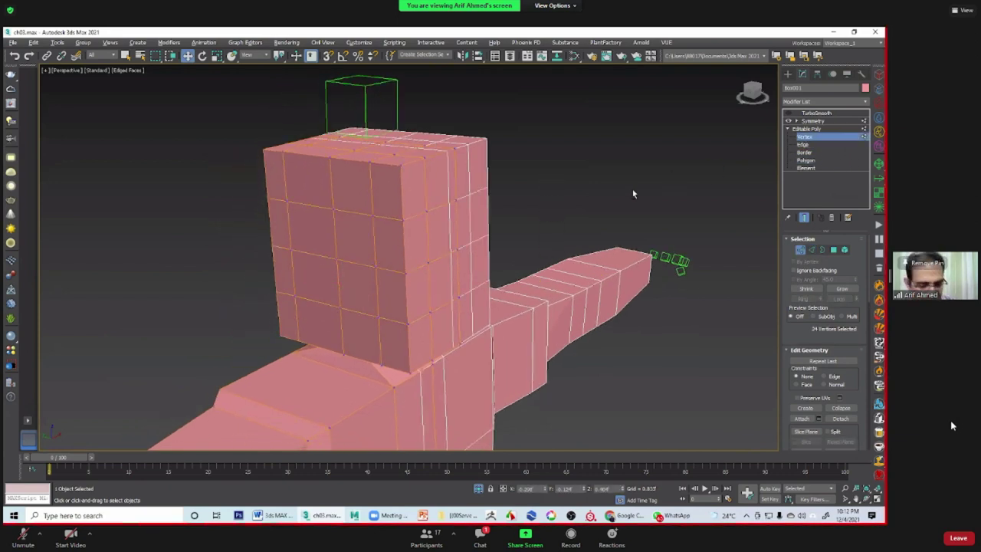
{"action": "key", "text": "alt+w"}
{"action": "key", "text": "alt+w"}
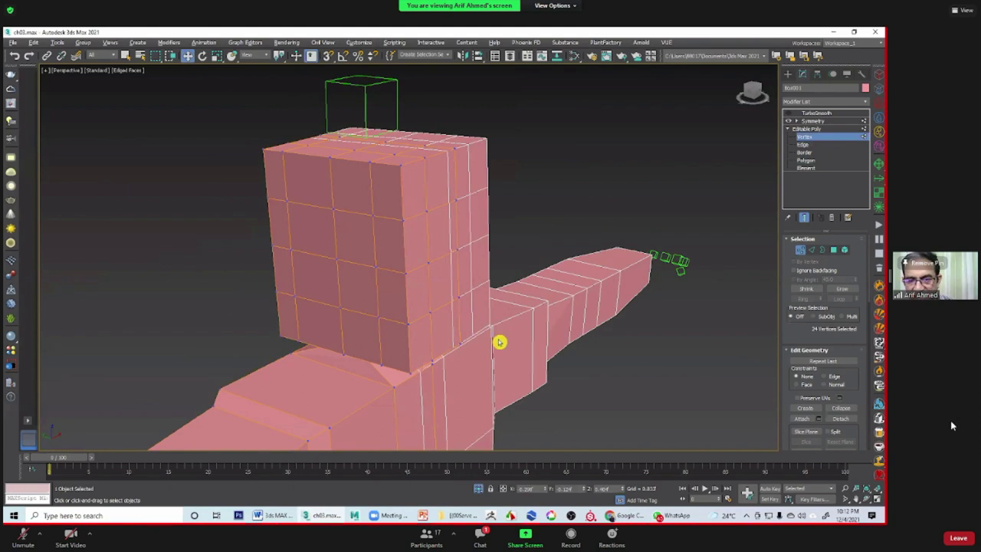
{"action": "scroll", "coordinate": [499, 342], "scroll_direction": "down", "scroll_amount": 3}
{"action": "middle_click_drag", "start_coordinate": [517, 140], "coordinate": [517, 218], "text": "alt"}
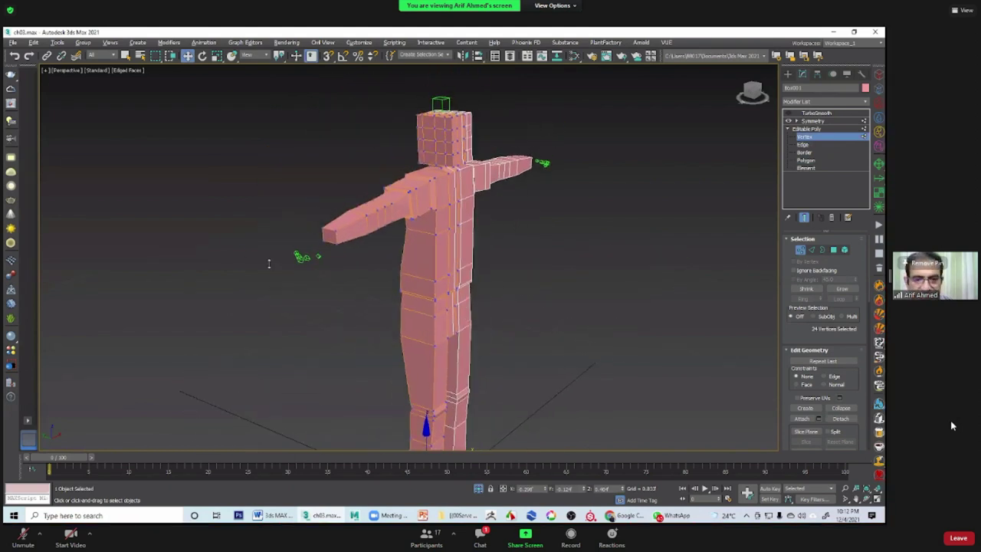
Step: Maximize the Left view and zoom in to frame the head block
{"action": "key", "text": "alt+w"}
{"action": "key", "text": "alt+w"}
{"action": "middle_click_drag", "start_coordinate": [422, 200], "coordinate": [464, 305]}
{"action": "scroll", "coordinate": [453, 308], "scroll_direction": "up", "scroll_amount": 5}
{"action": "scroll", "coordinate": [460, 295], "scroll_direction": "up", "scroll_amount": 5}
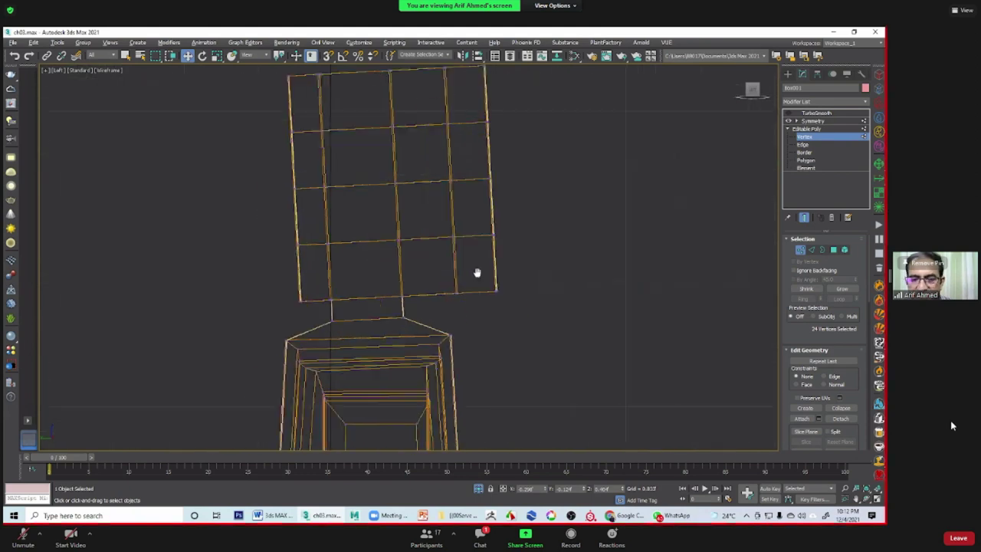
{"action": "scroll", "coordinate": [552, 306], "scroll_direction": "up", "scroll_amount": 2}
{"action": "scroll", "coordinate": [566, 325], "scroll_direction": "up", "scroll_amount": 2}
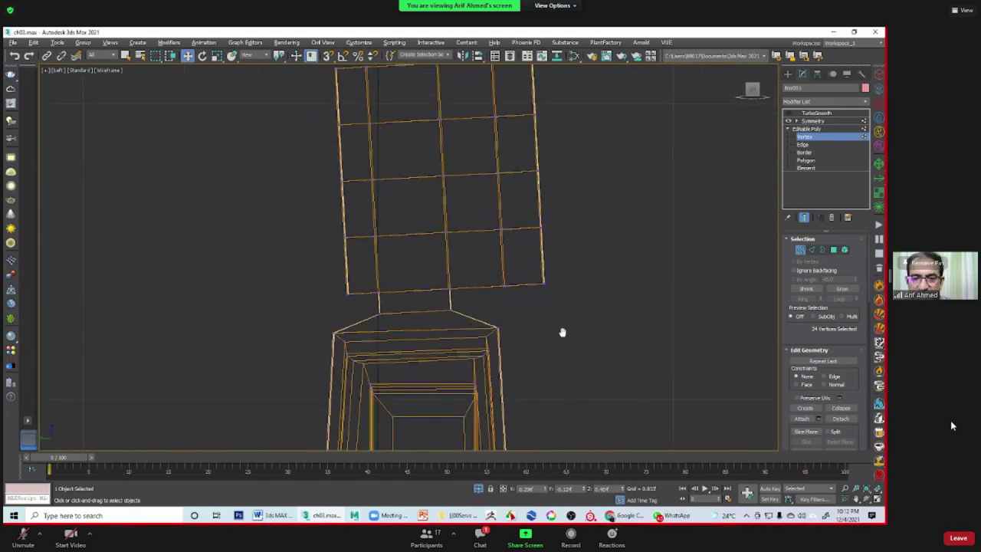
{"action": "scroll", "coordinate": [386, 303], "scroll_direction": "down", "scroll_amount": 4}
Step: Move the lower and back-of-head outline vertices to round the back of the skull
{"action": "left_click_drag", "start_coordinate": [399, 316], "coordinate": [403, 325]}
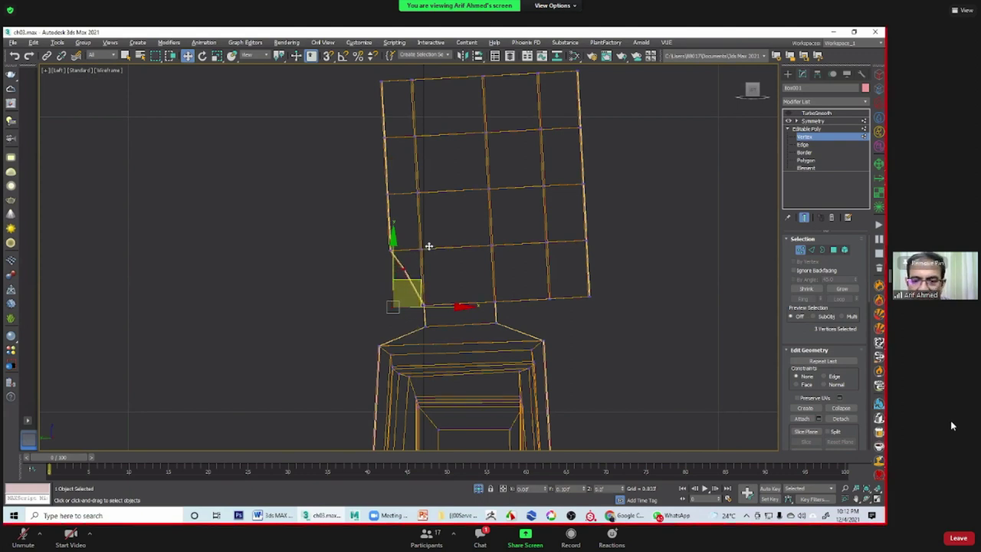
{"action": "left_click_drag", "start_coordinate": [426, 253], "coordinate": [423, 222]}
{"action": "middle_click_drag", "start_coordinate": [376, 224], "coordinate": [391, 289]}
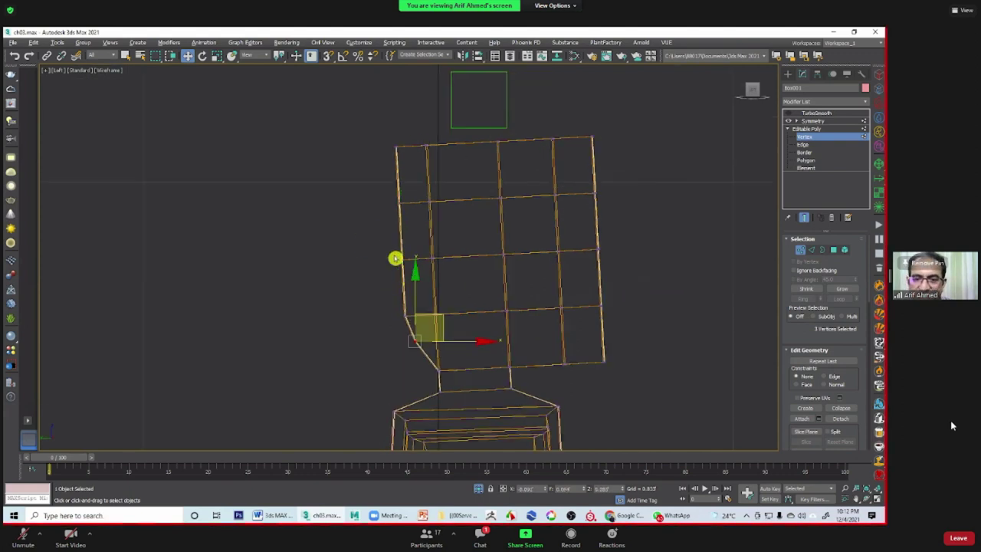
{"action": "mouse_move", "coordinate": [416, 273]}
{"action": "left_mouse_down"}
{"action": "mouse_move", "coordinate": [434, 260]}
{"action": "mouse_move", "coordinate": [416, 259]}
{"action": "left_mouse_up"}
{"action": "left_click", "coordinate": [397, 204]}
{"action": "left_click_drag", "start_coordinate": [407, 202], "coordinate": [393, 201]}
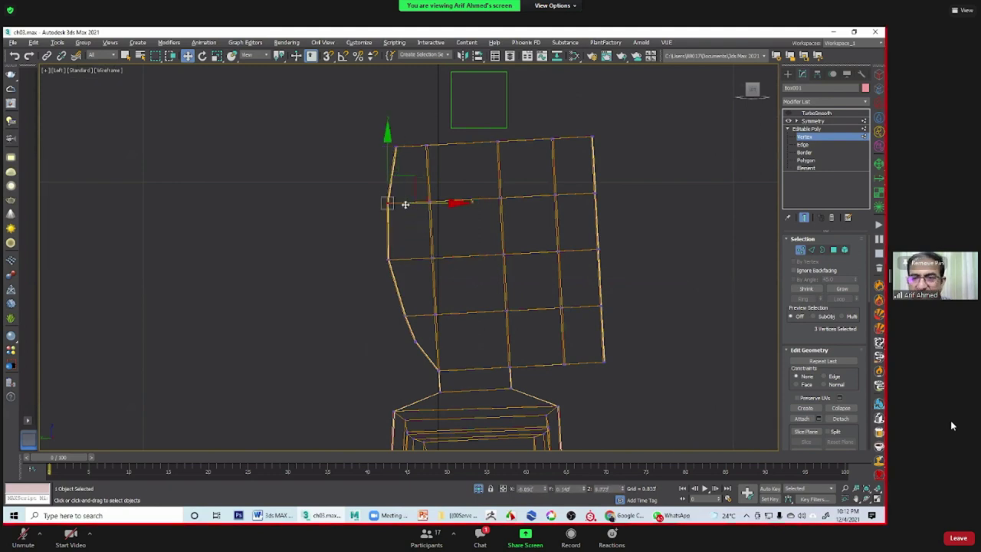
{"action": "middle_click_drag", "start_coordinate": [393, 202], "coordinate": [391, 234]}
Step: Nudge the top corner vertices inward and raise the top-middle vertex to round the skull
{"action": "left_click_drag", "start_coordinate": [368, 181], "coordinate": [396, 208]}
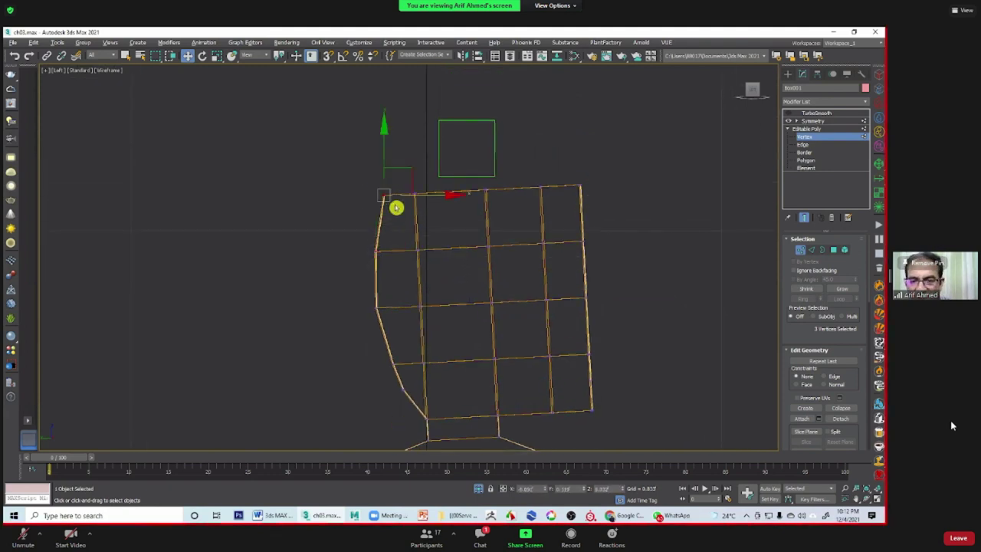
{"action": "left_click_drag", "start_coordinate": [599, 169], "coordinate": [579, 203]}
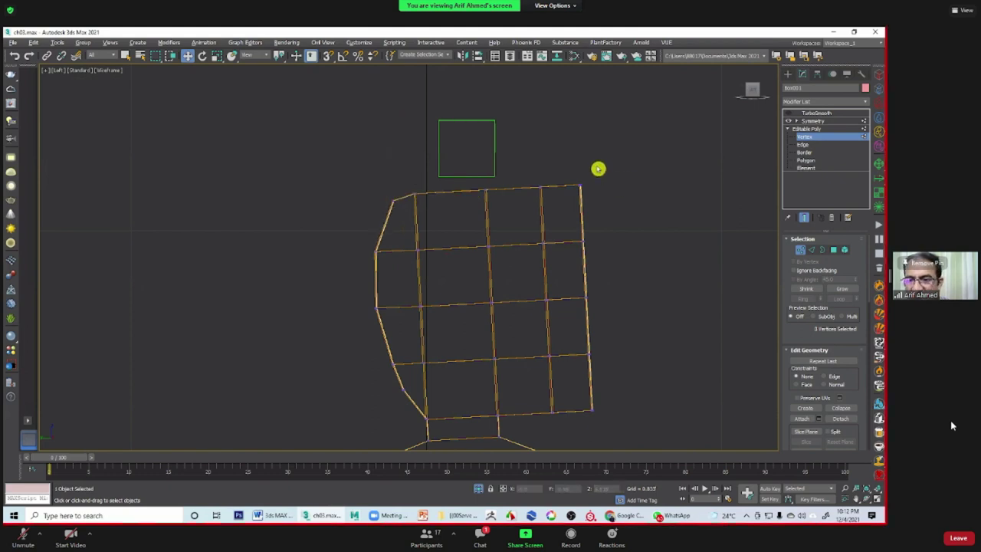
{"action": "left_click_drag", "start_coordinate": [609, 162], "coordinate": [591, 168]}
{"action": "left_click", "coordinate": [668, 136]}
{"action": "left_click_drag", "start_coordinate": [462, 175], "coordinate": [503, 218]}
{"action": "left_click_drag", "start_coordinate": [488, 176], "coordinate": [487, 161]}
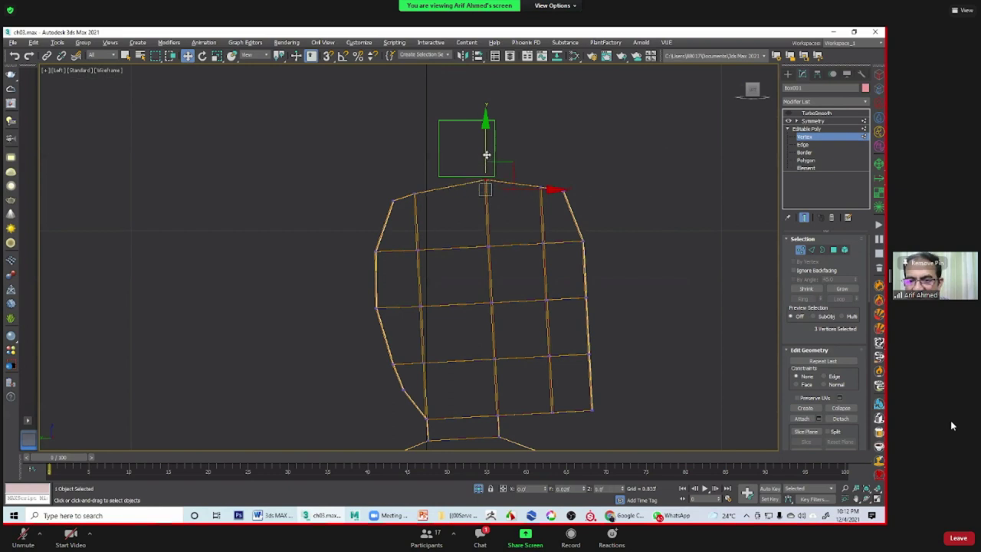
{"action": "left_click_drag", "start_coordinate": [445, 219], "coordinate": [401, 177]}
{"action": "left_click", "coordinate": [490, 211]}
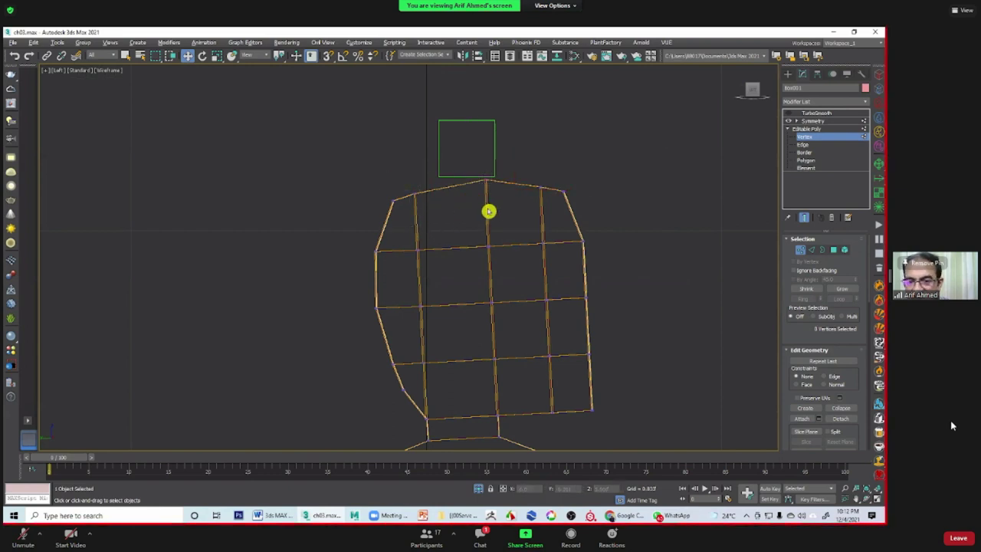
Step: Raise a row of vertices across the top of the head to further round it
{"action": "left_click_drag", "start_coordinate": [524, 168], "coordinate": [554, 204]}
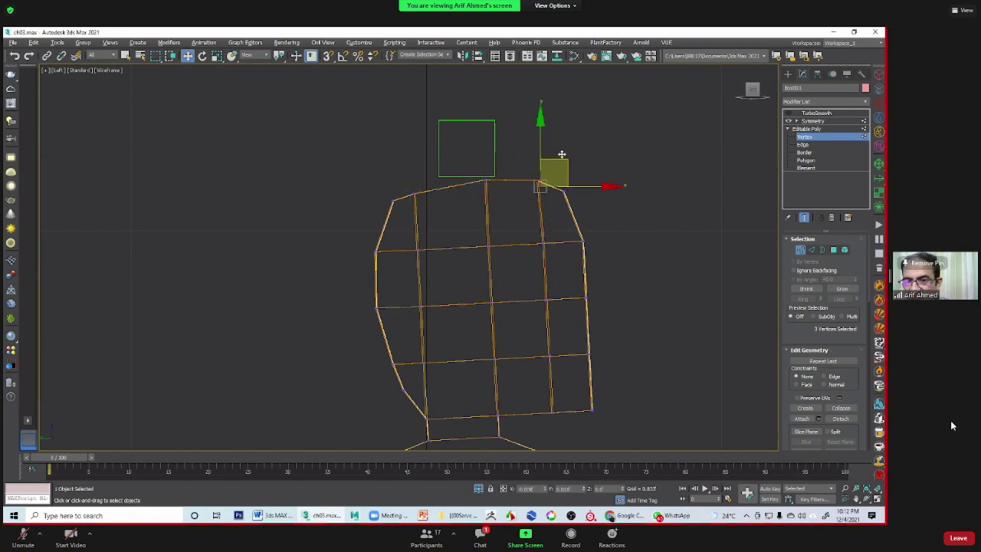
{"action": "left_click_drag", "start_coordinate": [434, 207], "coordinate": [412, 182]}
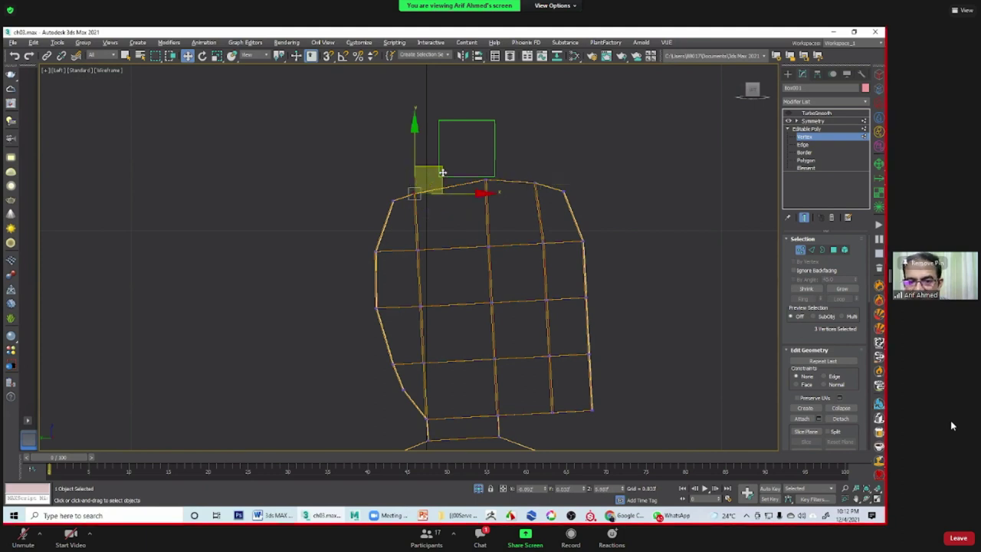
{"action": "left_click_drag", "start_coordinate": [506, 213], "coordinate": [476, 171]}
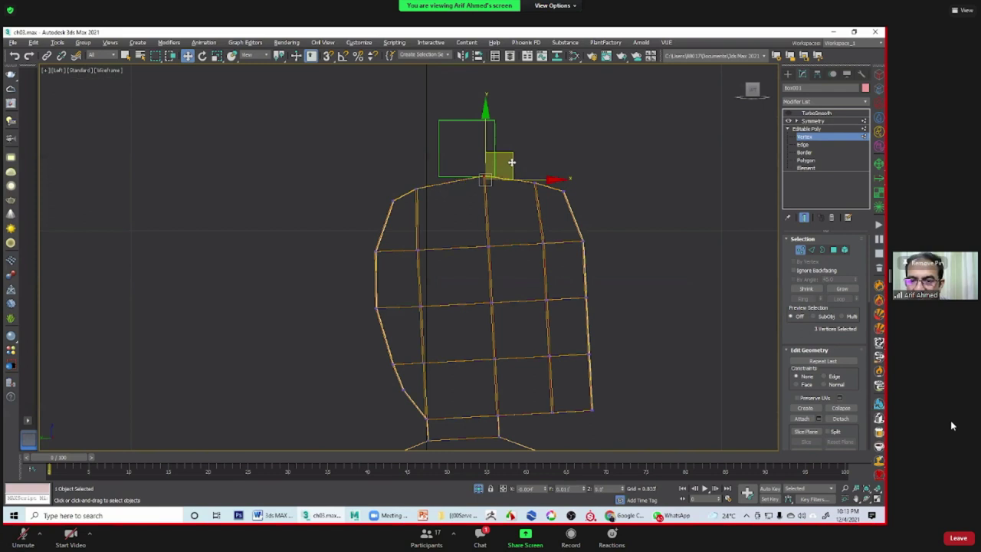
{"action": "left_click", "coordinate": [598, 276]}
{"action": "mouse_move", "coordinate": [598, 276]}
{"action": "middle_mouse_down"}
{"action": "mouse_move", "coordinate": [551, 189]}
{"action": "mouse_move", "coordinate": [534, 201]}
{"action": "middle_mouse_up"}
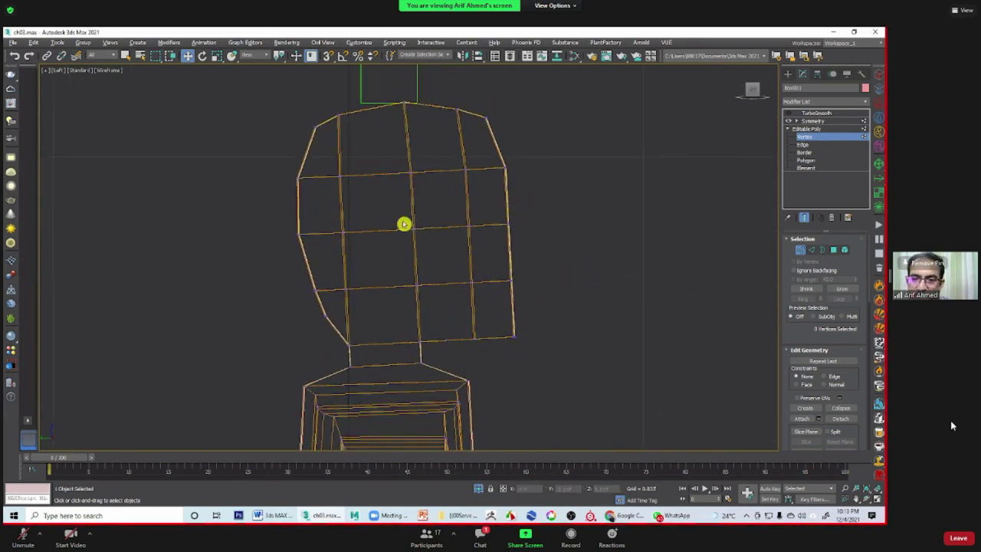
{"action": "left_click_drag", "start_coordinate": [555, 251], "coordinate": [523, 251]}
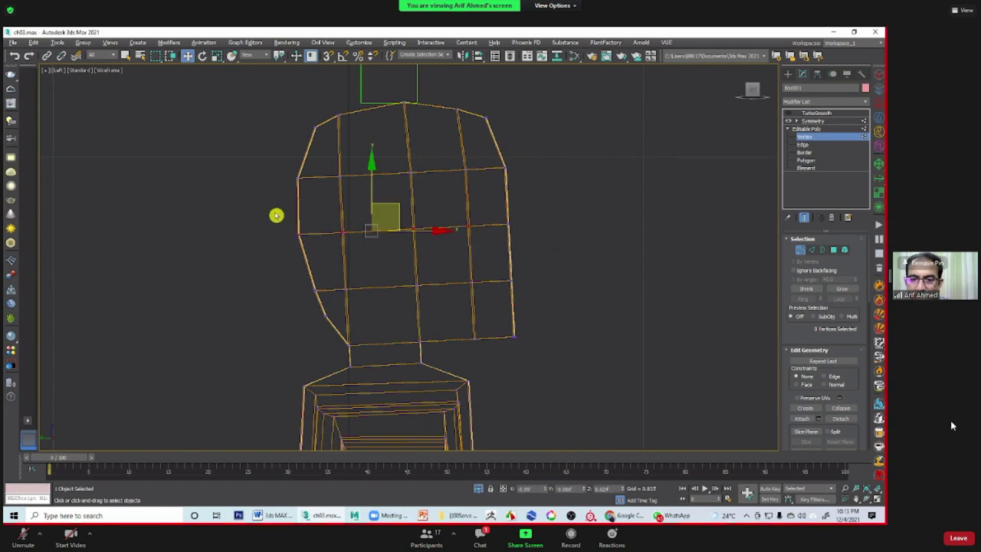
{"action": "left_click_drag", "start_coordinate": [276, 215], "coordinate": [565, 258]}
{"action": "left_click_drag", "start_coordinate": [407, 201], "coordinate": [408, 185]}
{"action": "left_click", "coordinate": [559, 205]}
Step: Pull out a face-side vertex for the nose and shift the chin-bottom vertex back
{"action": "left_click_drag", "start_coordinate": [499, 230], "coordinate": [512, 261]}
{"action": "left_click", "coordinate": [514, 280]}
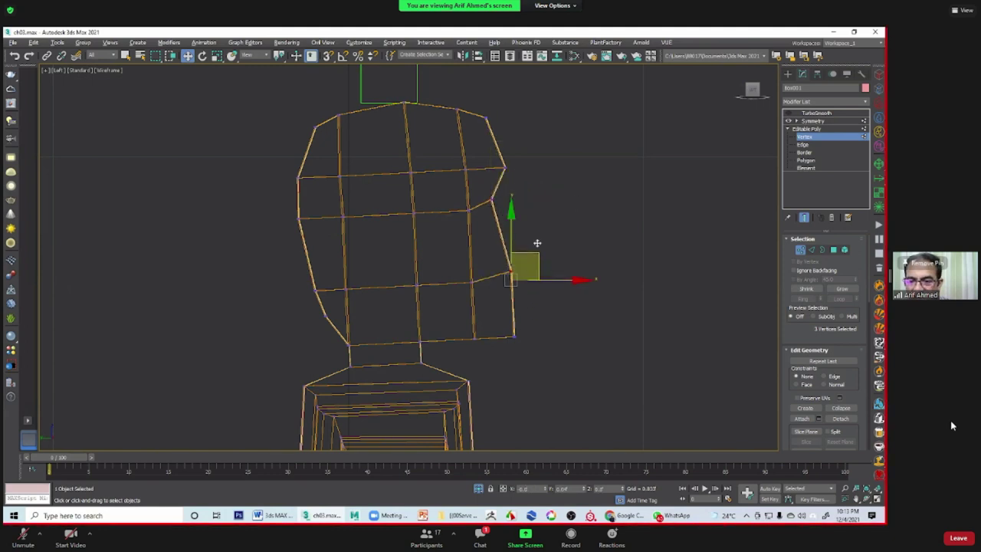
{"action": "left_click", "coordinate": [513, 335]}
{"action": "mouse_move", "coordinate": [533, 334]}
{"action": "left_mouse_down"}
{"action": "mouse_move", "coordinate": [483, 365]}
{"action": "mouse_move", "coordinate": [480, 322]}
{"action": "mouse_move", "coordinate": [493, 327]}
{"action": "left_mouse_up"}
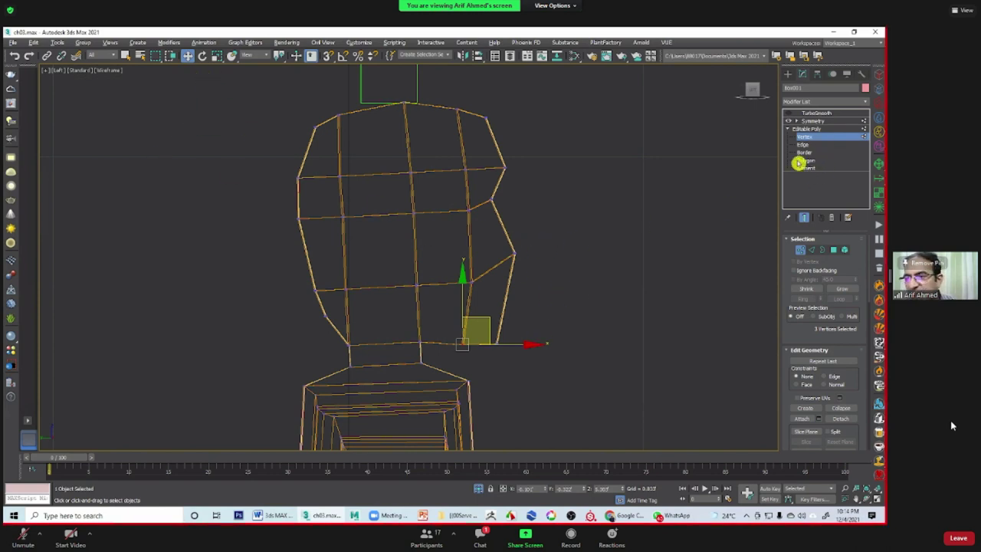
Step: Refine the chin and nose vertices in the Left view, pulling the chin up and in
{"action": "left_click_drag", "start_coordinate": [549, 257], "coordinate": [546, 250]}
{"action": "left_click", "coordinate": [499, 205]}
{"action": "mouse_move", "coordinate": [504, 216]}
{"action": "left_mouse_down"}
{"action": "mouse_move", "coordinate": [459, 220]}
{"action": "mouse_move", "coordinate": [491, 210]}
{"action": "left_mouse_up"}
{"action": "left_click", "coordinate": [478, 187]}
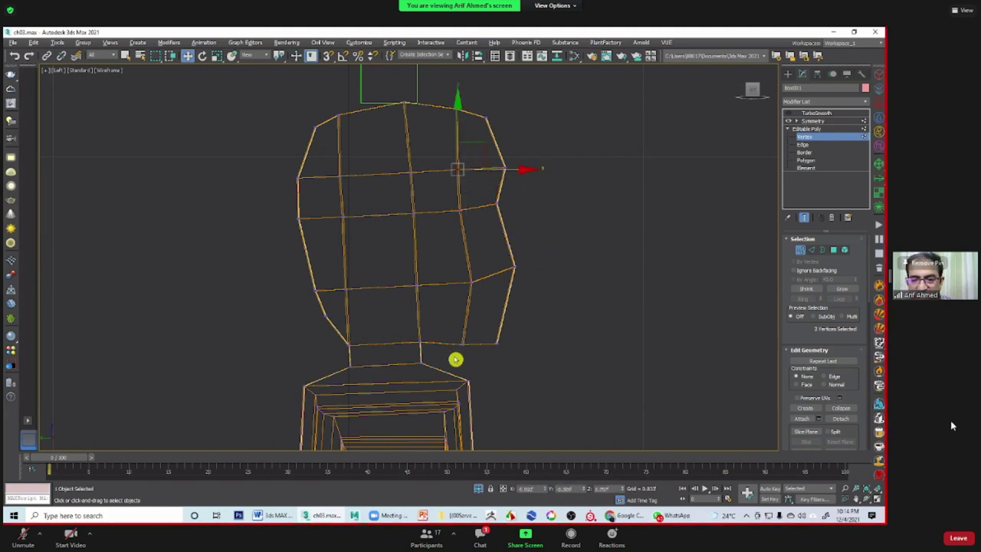
{"action": "left_click_drag", "start_coordinate": [442, 315], "coordinate": [481, 361]}
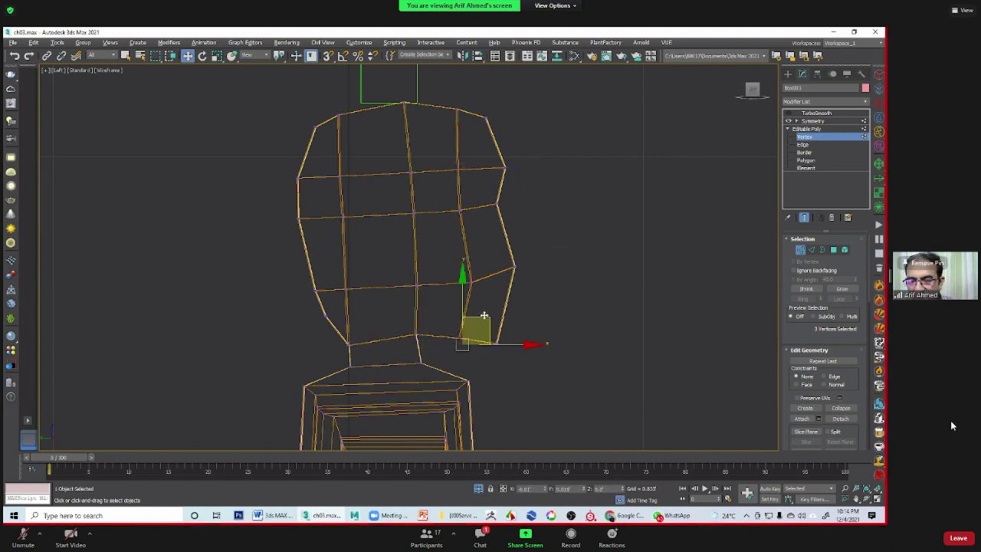
{"action": "left_click_drag", "start_coordinate": [483, 315], "coordinate": [479, 310]}
{"action": "left_click", "coordinate": [406, 328]}
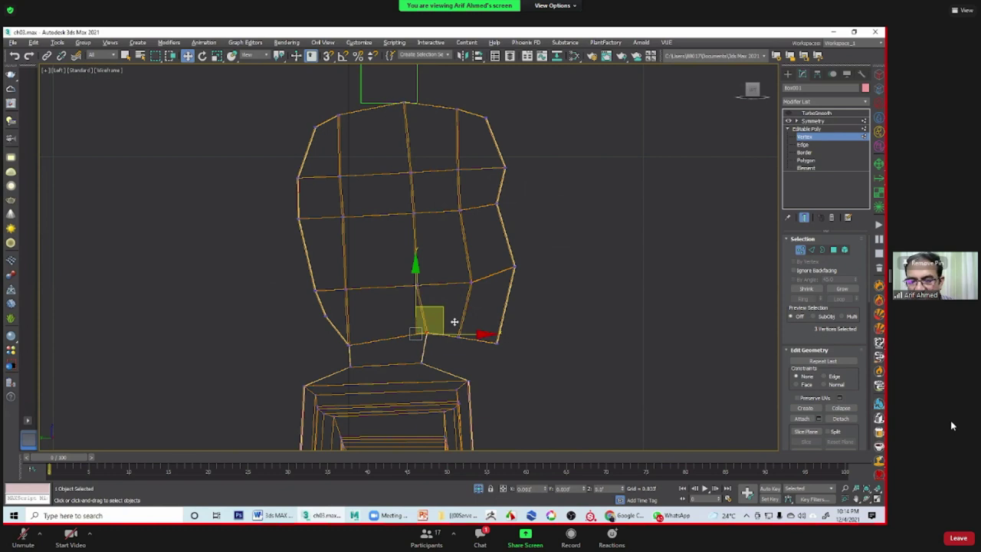
{"action": "left_click", "coordinate": [410, 355]}
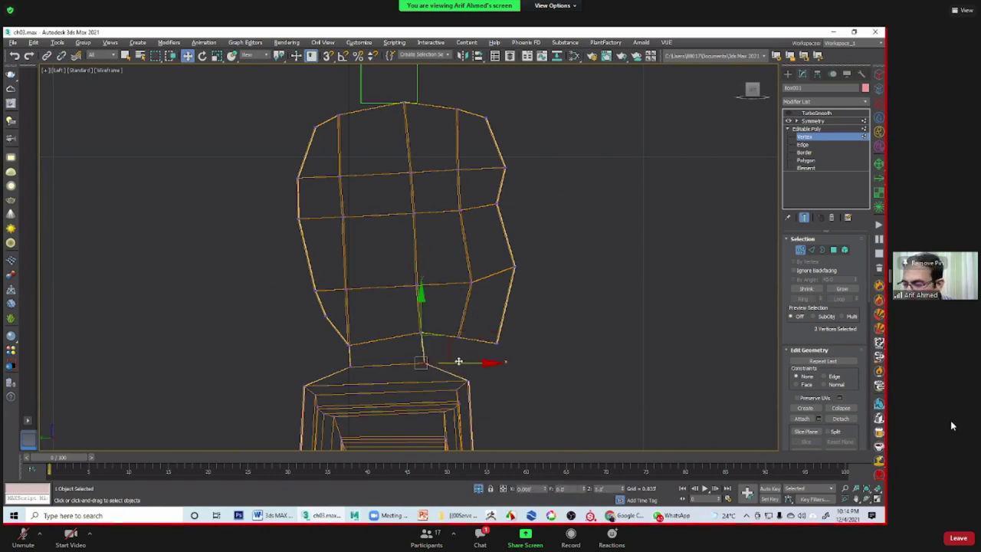
{"action": "left_click", "coordinate": [416, 335]}
Step: Adjust the neck and back-of-head vertices, then orbit the full character in Perspective
{"action": "mouse_move", "coordinate": [408, 315]}
{"action": "left_mouse_down"}
{"action": "mouse_move", "coordinate": [429, 339]}
{"action": "mouse_move", "coordinate": [447, 308]}
{"action": "mouse_move", "coordinate": [452, 320]}
{"action": "left_mouse_up"}
{"action": "left_click_drag", "start_coordinate": [334, 322], "coordinate": [365, 298]}
{"action": "mouse_move", "coordinate": [300, 286]}
{"action": "left_mouse_down"}
{"action": "mouse_move", "coordinate": [329, 299]}
{"action": "mouse_move", "coordinate": [349, 256]}
{"action": "mouse_move", "coordinate": [350, 265]}
{"action": "left_mouse_up"}
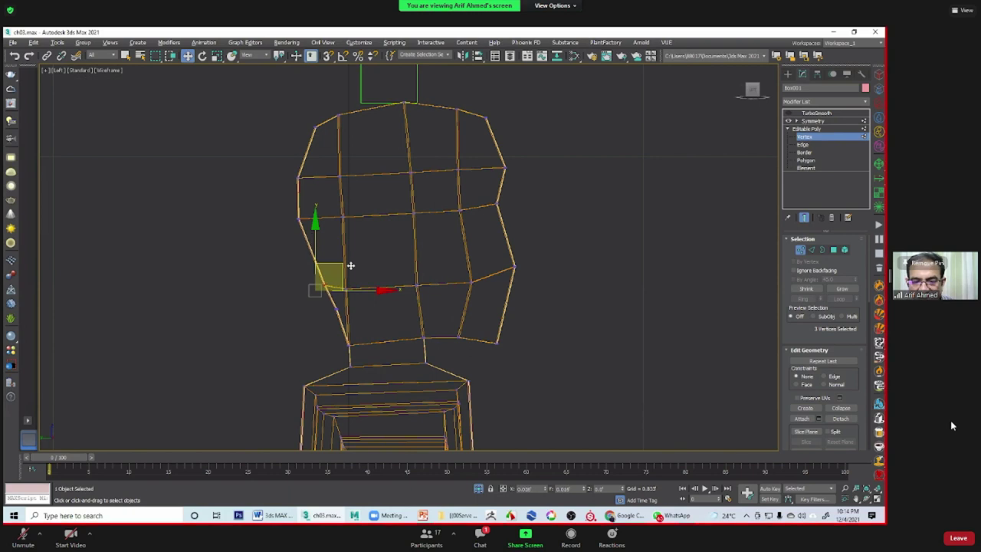
{"action": "left_click", "coordinate": [548, 305]}
{"action": "key", "text": "alt+w"}
{"action": "key", "text": "alt+w"}
{"action": "mouse_move", "coordinate": [559, 311]}
{"action": "middle_mouse_down", "text": "alt"}
{"action": "mouse_move", "coordinate": [442, 263]}
{"action": "mouse_move", "coordinate": [415, 313]}
{"action": "mouse_move", "coordinate": [442, 278]}
{"action": "mouse_move", "coordinate": [362, 292]}
{"action": "mouse_move", "coordinate": [357, 281]}
{"action": "mouse_move", "coordinate": [409, 270]}
{"action": "mouse_move", "coordinate": [409, 204]}
{"action": "mouse_move", "coordinate": [431, 212]}
{"action": "mouse_move", "coordinate": [376, 252]}
{"action": "mouse_move", "coordinate": [392, 251]}
{"action": "mouse_move", "coordinate": [346, 217]}
{"action": "mouse_move", "coordinate": [358, 205]}
{"action": "middle_mouse_up", "text": "alt"}
Step: Slide the neck-base vertices along X toward the head, then zoom and orbit close to it
{"action": "scroll", "coordinate": [409, 204], "scroll_direction": "up", "scroll_amount": 2}
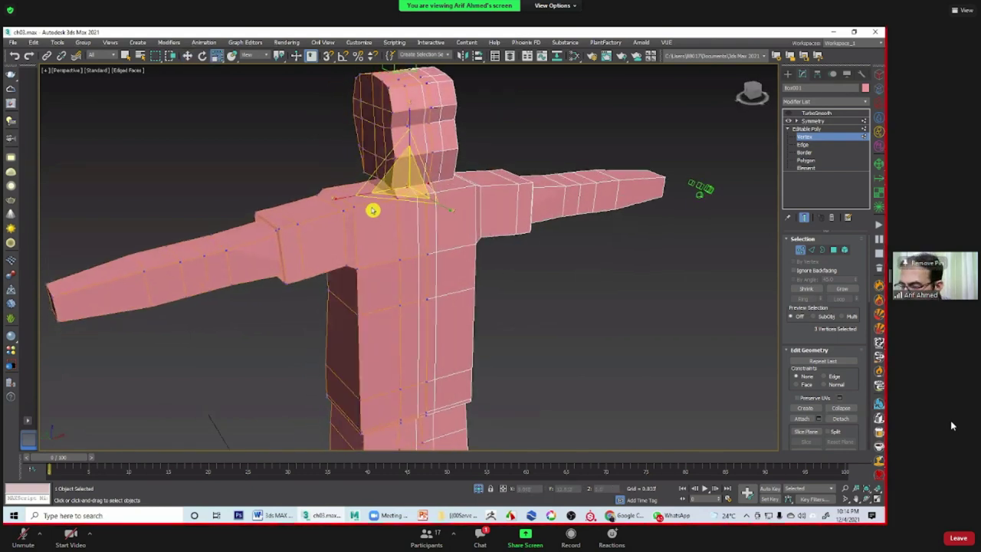
{"action": "left_click_drag", "start_coordinate": [342, 199], "coordinate": [360, 194]}
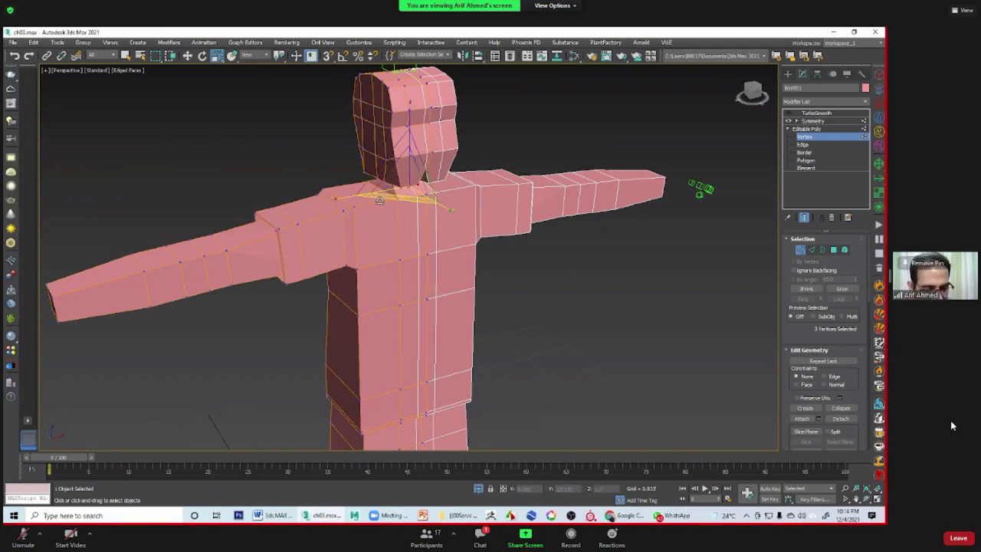
{"action": "key", "text": "w"}
{"action": "left_click_drag", "start_coordinate": [452, 178], "coordinate": [461, 178]}
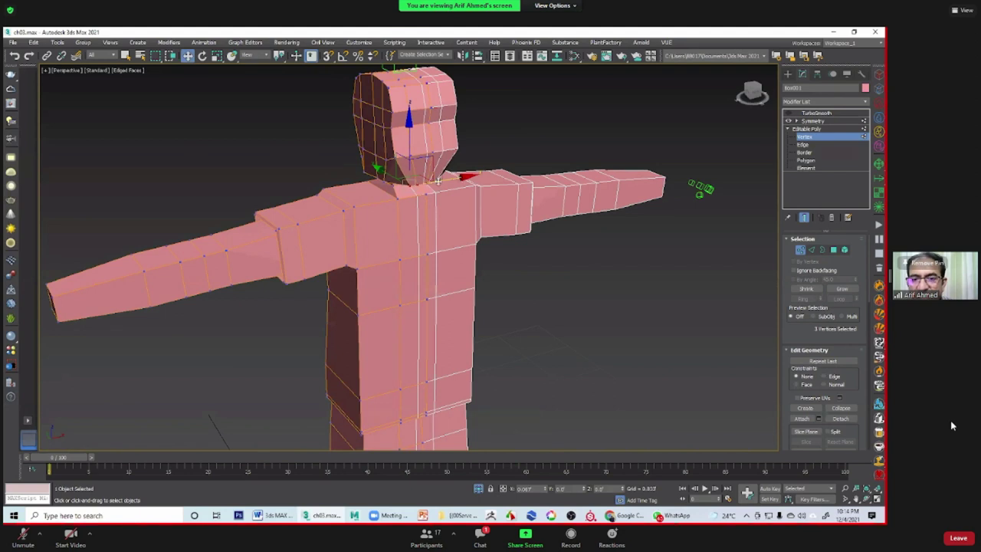
{"action": "scroll", "coordinate": [438, 181], "scroll_direction": "up", "scroll_amount": 2}
{"action": "scroll", "coordinate": [429, 199], "scroll_direction": "up", "scroll_amount": 3}
{"action": "mouse_move", "coordinate": [400, 238]}
{"action": "middle_mouse_down", "text": "alt"}
{"action": "mouse_move", "coordinate": [410, 227]}
{"action": "mouse_move", "coordinate": [381, 224]}
{"action": "mouse_move", "coordinate": [335, 174]}
{"action": "mouse_move", "coordinate": [337, 148]}
{"action": "mouse_move", "coordinate": [355, 151]}
{"action": "middle_mouse_up", "text": "alt"}
Step: Round off the head's upper-left corner and top edge by nudging those vertices along X
{"action": "scroll", "coordinate": [333, 171], "scroll_direction": "up", "scroll_amount": 3}
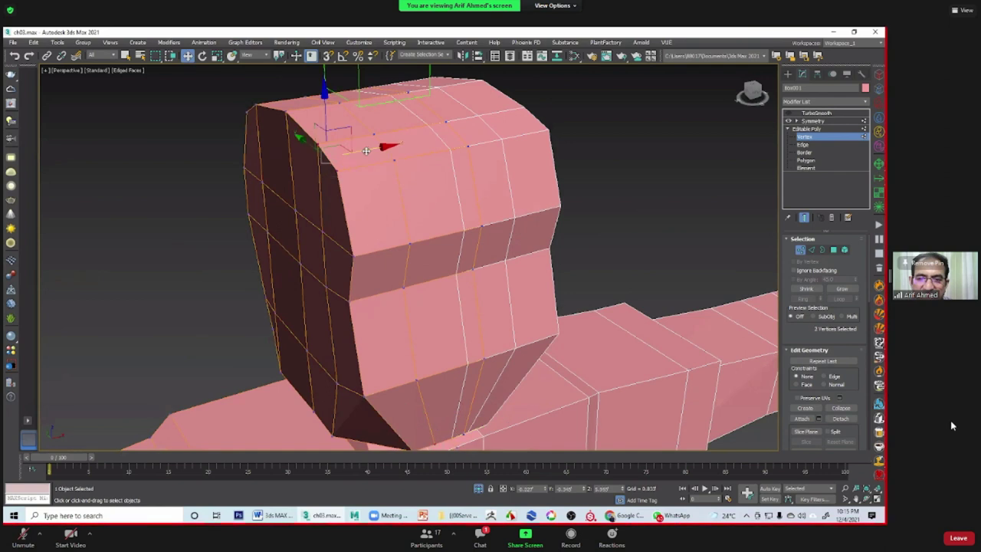
{"action": "left_click_drag", "start_coordinate": [366, 151], "coordinate": [371, 148]}
{"action": "middle_click_drag", "start_coordinate": [344, 193], "coordinate": [330, 217], "text": "alt"}
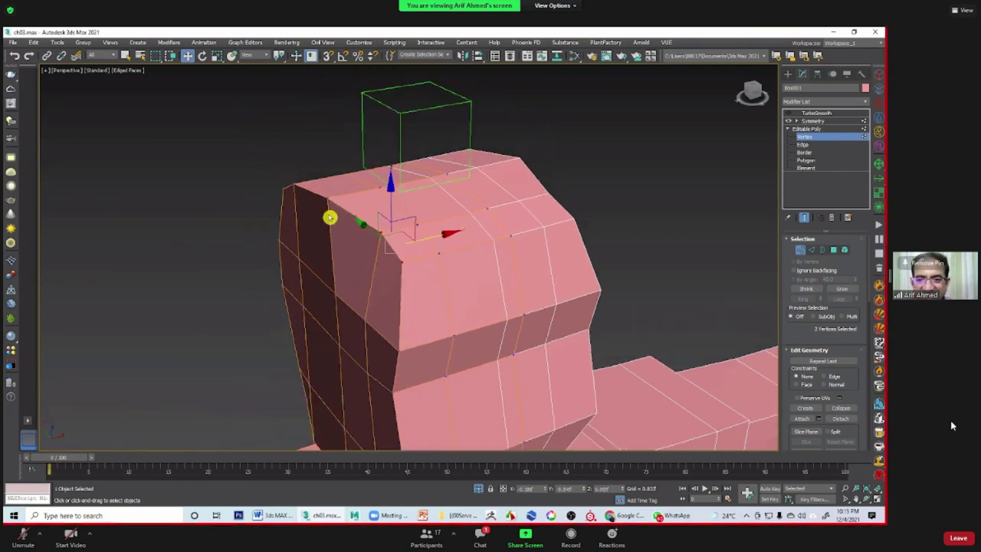
{"action": "left_click", "coordinate": [291, 193]}
{"action": "left_click_drag", "start_coordinate": [335, 176], "coordinate": [344, 175]}
{"action": "left_click", "coordinate": [269, 205]}
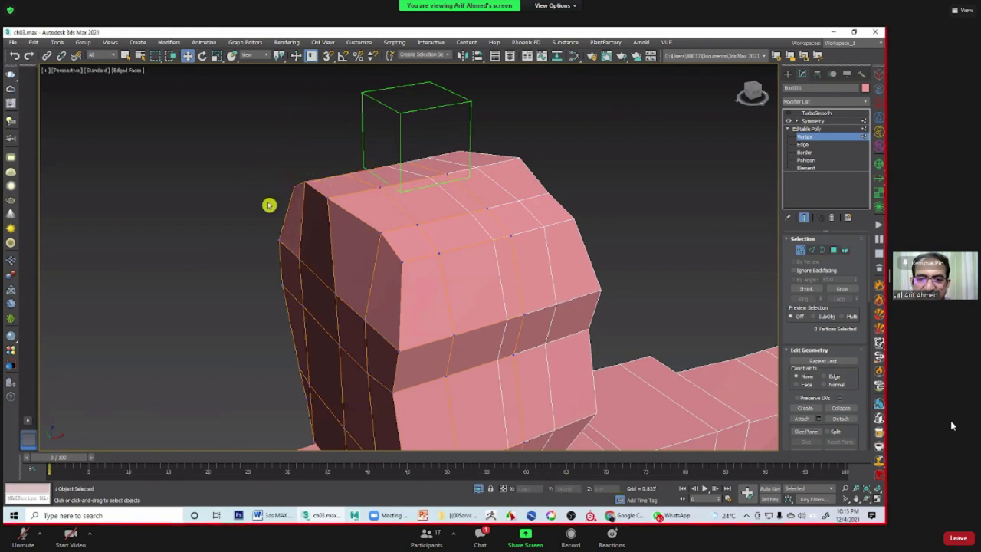
{"action": "left_click", "coordinate": [326, 197]}
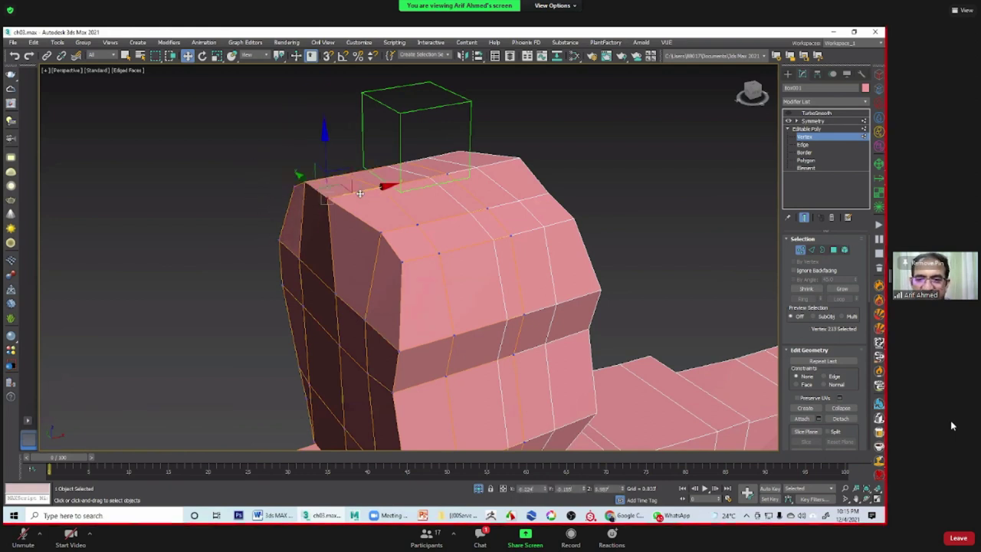
{"action": "left_click_drag", "start_coordinate": [360, 192], "coordinate": [363, 192]}
Step: Pull a vertex on the side of the head inward to make it less boxy
{"action": "mouse_move", "coordinate": [290, 230]}
{"action": "middle_mouse_down", "text": "alt"}
{"action": "mouse_move", "coordinate": [375, 230]}
{"action": "mouse_move", "coordinate": [376, 269]}
{"action": "mouse_move", "coordinate": [519, 197]}
{"action": "mouse_move", "coordinate": [441, 197]}
{"action": "mouse_move", "coordinate": [440, 177]}
{"action": "middle_mouse_up", "text": "alt"}
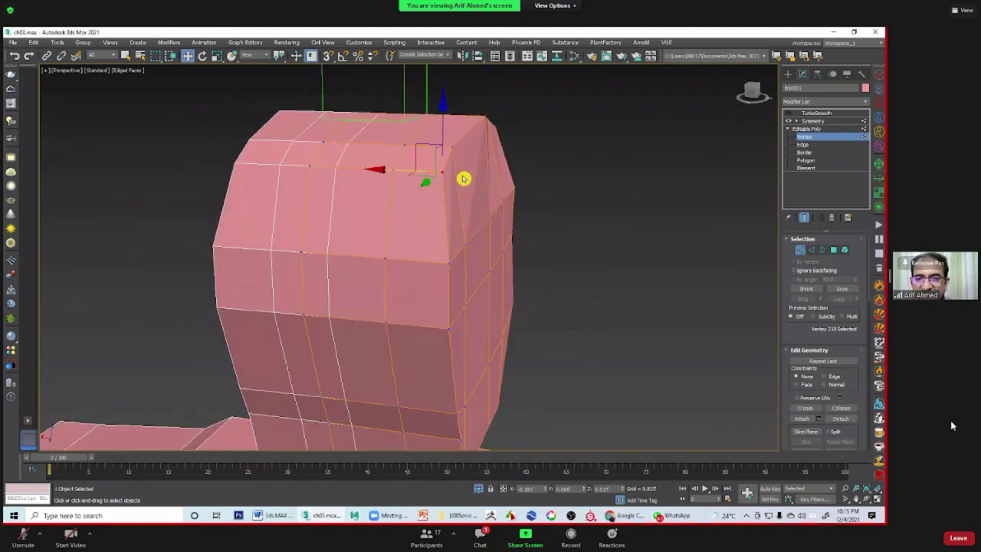
{"action": "left_click_drag", "start_coordinate": [400, 171], "coordinate": [403, 171]}
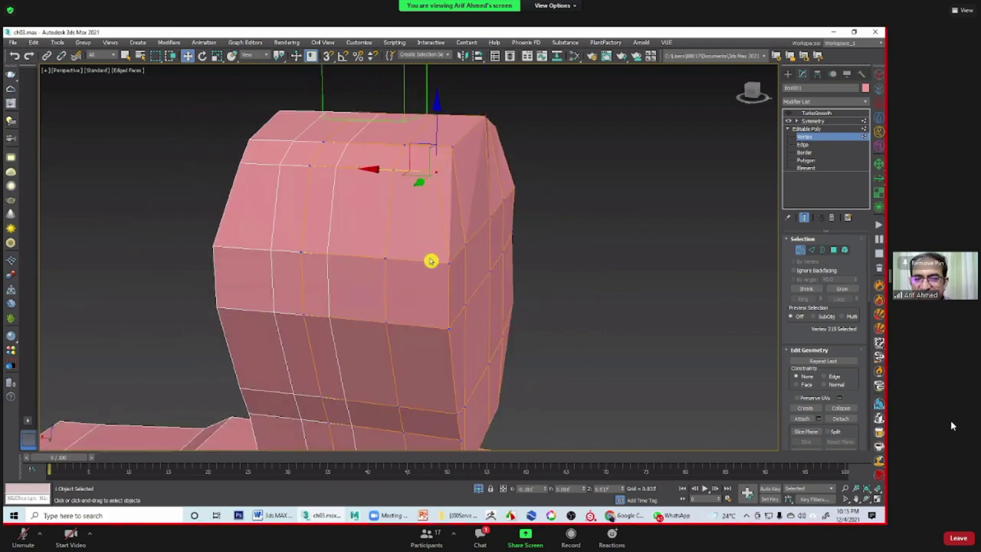
{"action": "left_click_drag", "start_coordinate": [416, 262], "coordinate": [403, 262]}
{"action": "mouse_move", "coordinate": [420, 291]}
{"action": "middle_mouse_down", "text": "alt"}
{"action": "mouse_move", "coordinate": [458, 261]}
{"action": "mouse_move", "coordinate": [468, 348]}
{"action": "middle_mouse_up", "text": "alt"}
{"action": "mouse_move", "coordinate": [449, 345]}
{"action": "left_mouse_down"}
{"action": "mouse_move", "coordinate": [392, 335]}
{"action": "mouse_move", "coordinate": [458, 401]}
{"action": "mouse_move", "coordinate": [380, 403]}
{"action": "left_mouse_up"}
Step: Pull several jaw and neck vertices inward to shape the jawline
{"action": "left_click", "coordinate": [473, 366]}
{"action": "left_click", "coordinate": [476, 411]}
{"action": "mouse_move", "coordinate": [379, 403]}
{"action": "middle_mouse_down", "text": "alt"}
{"action": "mouse_move", "coordinate": [450, 400]}
{"action": "mouse_move", "coordinate": [460, 332]}
{"action": "middle_mouse_up", "text": "alt"}
{"action": "left_click", "coordinate": [460, 331]}
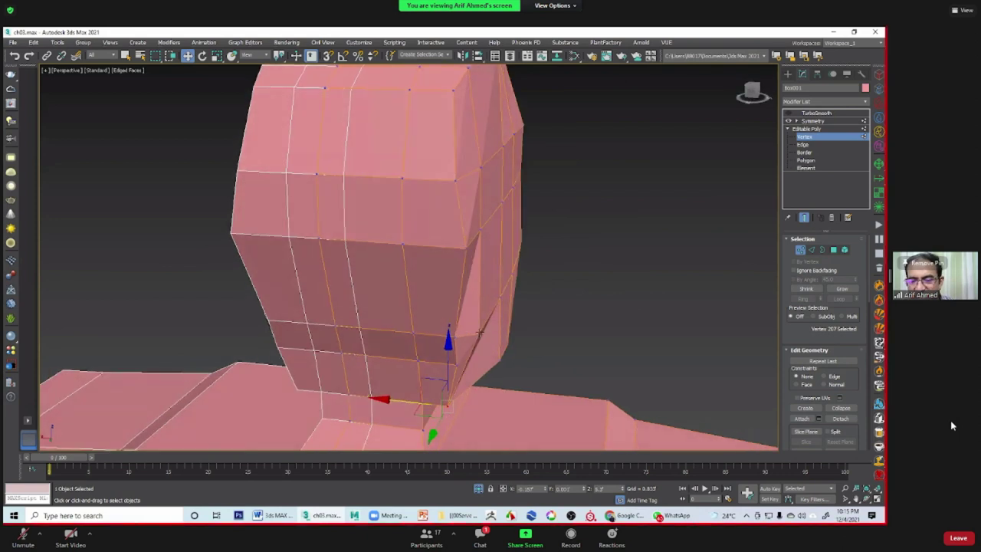
{"action": "left_click_drag", "start_coordinate": [434, 330], "coordinate": [410, 358]}
{"action": "left_click", "coordinate": [455, 365]}
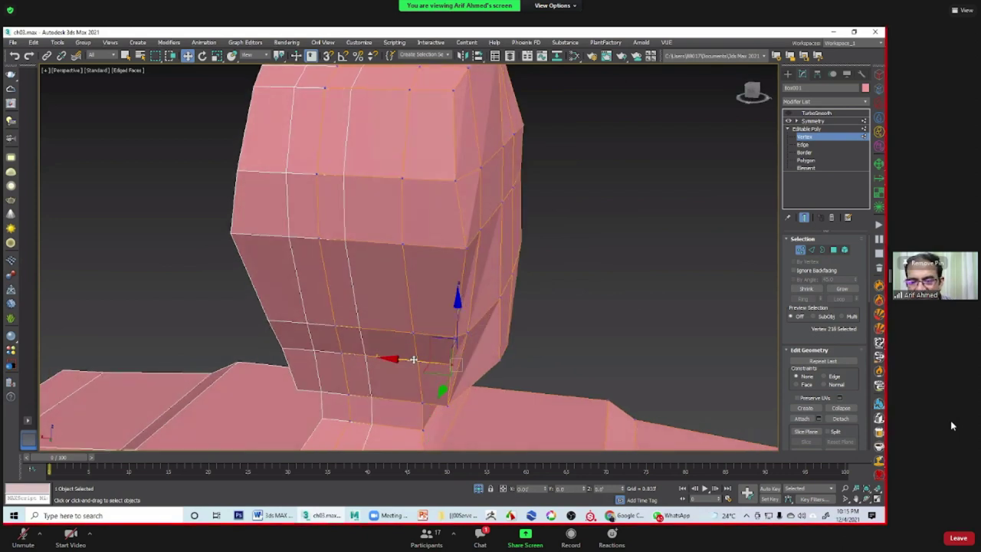
{"action": "mouse_move", "coordinate": [452, 373]}
{"action": "middle_mouse_down", "text": "alt"}
{"action": "mouse_move", "coordinate": [470, 384]}
{"action": "mouse_move", "coordinate": [438, 355]}
{"action": "mouse_move", "coordinate": [390, 356]}
{"action": "mouse_move", "coordinate": [394, 314]}
{"action": "mouse_move", "coordinate": [391, 325]}
{"action": "mouse_move", "coordinate": [466, 322]}
{"action": "mouse_move", "coordinate": [305, 272]}
{"action": "mouse_move", "coordinate": [416, 313]}
{"action": "mouse_move", "coordinate": [461, 280]}
{"action": "middle_mouse_up", "text": "alt"}
{"action": "scroll", "coordinate": [359, 287], "scroll_direction": "up", "scroll_amount": 2}
{"action": "scroll", "coordinate": [328, 272], "scroll_direction": "up", "scroll_amount": 2}
{"action": "left_click", "coordinate": [460, 278]}
{"action": "mouse_move", "coordinate": [389, 282]}
{"action": "middle_mouse_down", "text": "alt"}
{"action": "mouse_move", "coordinate": [297, 277]}
{"action": "mouse_move", "coordinate": [298, 230]}
{"action": "mouse_move", "coordinate": [263, 244]}
{"action": "mouse_move", "coordinate": [329, 207]}
{"action": "mouse_move", "coordinate": [333, 230]}
{"action": "mouse_move", "coordinate": [294, 269]}
{"action": "mouse_move", "coordinate": [315, 246]}
{"action": "mouse_move", "coordinate": [299, 222]}
{"action": "middle_mouse_up", "text": "alt"}
Step: Shift a vertex on the side of the head to reshape its profile
{"action": "left_click", "coordinate": [299, 221]}
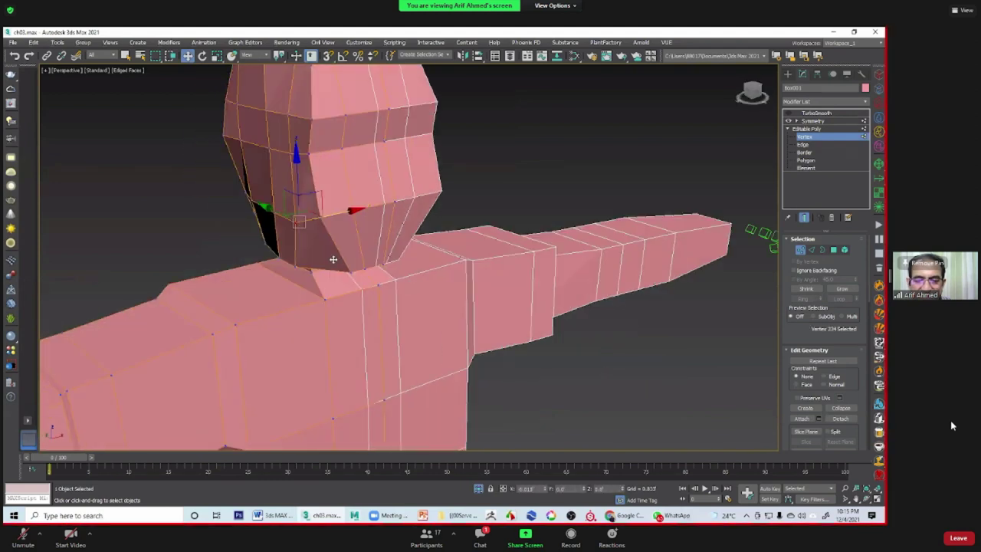
{"action": "mouse_move", "coordinate": [356, 281]}
{"action": "middle_mouse_down", "text": "alt"}
{"action": "mouse_move", "coordinate": [345, 261]}
{"action": "mouse_move", "coordinate": [318, 299]}
{"action": "mouse_move", "coordinate": [260, 256]}
{"action": "mouse_move", "coordinate": [268, 260]}
{"action": "mouse_move", "coordinate": [269, 219]}
{"action": "mouse_move", "coordinate": [327, 264]}
{"action": "mouse_move", "coordinate": [313, 280]}
{"action": "mouse_move", "coordinate": [296, 261]}
{"action": "mouse_move", "coordinate": [281, 267]}
{"action": "mouse_move", "coordinate": [340, 256]}
{"action": "mouse_move", "coordinate": [315, 234]}
{"action": "mouse_move", "coordinate": [309, 250]}
{"action": "mouse_move", "coordinate": [292, 230]}
{"action": "mouse_move", "coordinate": [322, 221]}
{"action": "middle_mouse_up", "text": "alt"}
{"action": "left_click", "coordinate": [315, 234]}
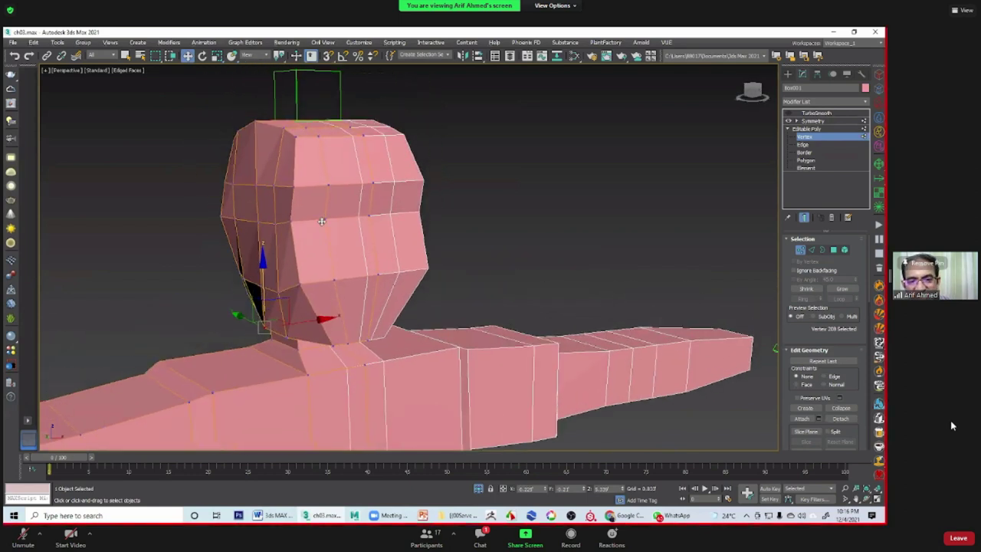
{"action": "left_click", "coordinate": [325, 277]}
{"action": "mouse_move", "coordinate": [324, 278]}
{"action": "middle_mouse_down", "text": "alt"}
{"action": "mouse_move", "coordinate": [277, 234]}
{"action": "mouse_move", "coordinate": [285, 225]}
{"action": "middle_mouse_up", "text": "alt"}
{"action": "left_click", "coordinate": [305, 223]}
{"action": "left_click", "coordinate": [306, 223], "text": "alt"}
{"action": "left_click_drag", "start_coordinate": [294, 222], "coordinate": [290, 222]}
{"action": "left_click", "coordinate": [254, 246]}
{"action": "left_click", "coordinate": [286, 227]}
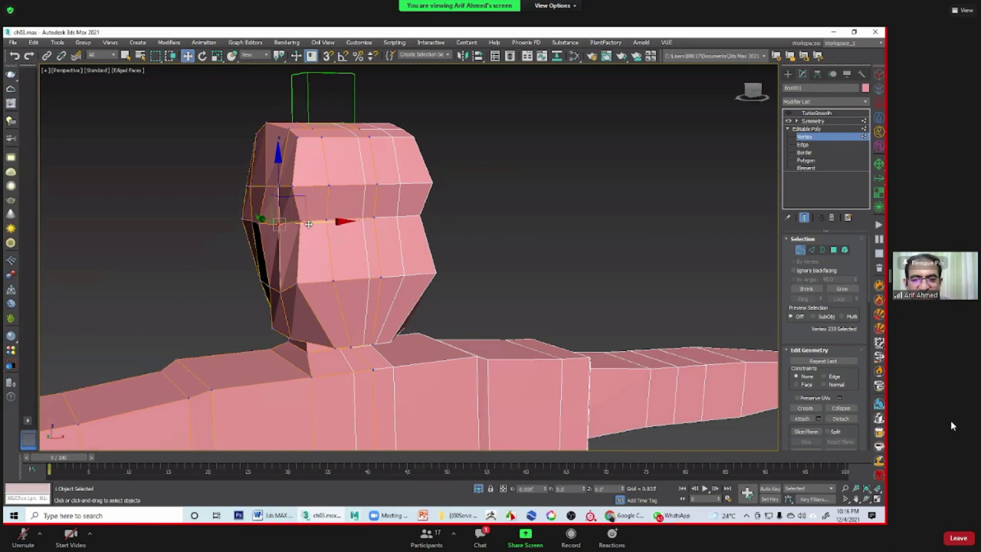
Step: Select the chin vertices under the jaw, viewing the head from the front-side
{"action": "middle_click_drag", "start_coordinate": [310, 245], "coordinate": [201, 218], "text": "alt"}
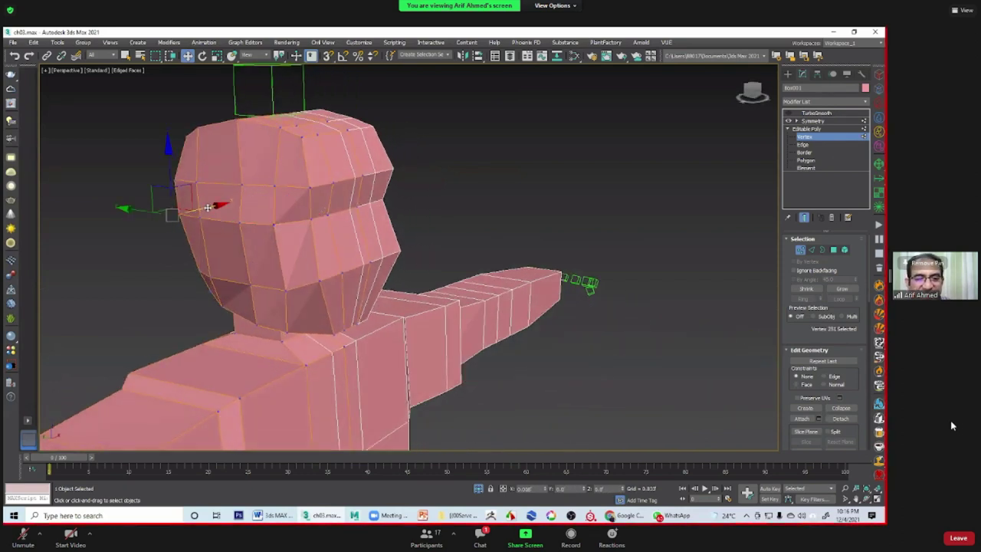
{"action": "mouse_move", "coordinate": [207, 207]}
{"action": "middle_mouse_down", "text": "alt"}
{"action": "mouse_move", "coordinate": [355, 237]}
{"action": "mouse_move", "coordinate": [311, 257]}
{"action": "mouse_move", "coordinate": [225, 234]}
{"action": "mouse_move", "coordinate": [254, 269]}
{"action": "mouse_move", "coordinate": [288, 245]}
{"action": "middle_mouse_up", "text": "alt"}
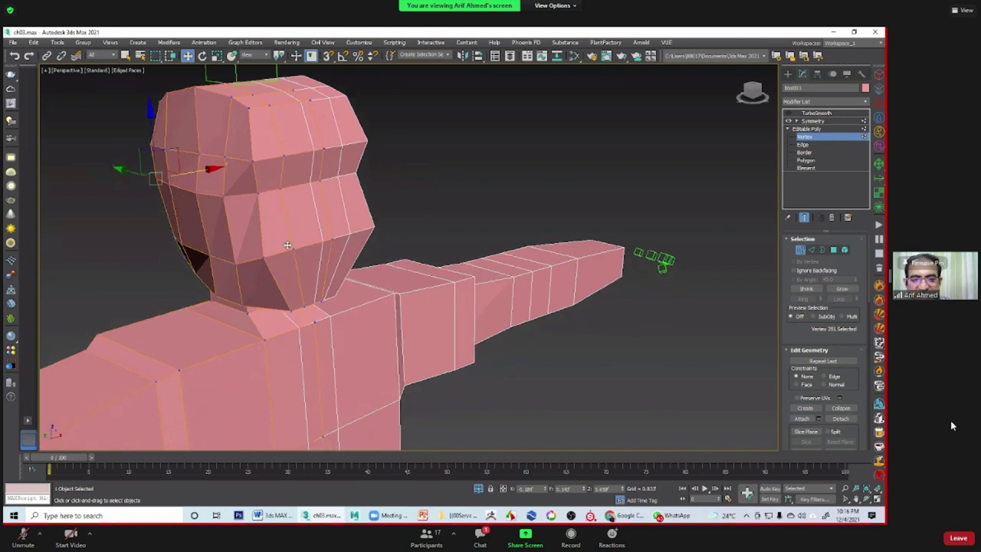
{"action": "left_click", "coordinate": [260, 234]}
{"action": "left_click", "coordinate": [307, 300]}
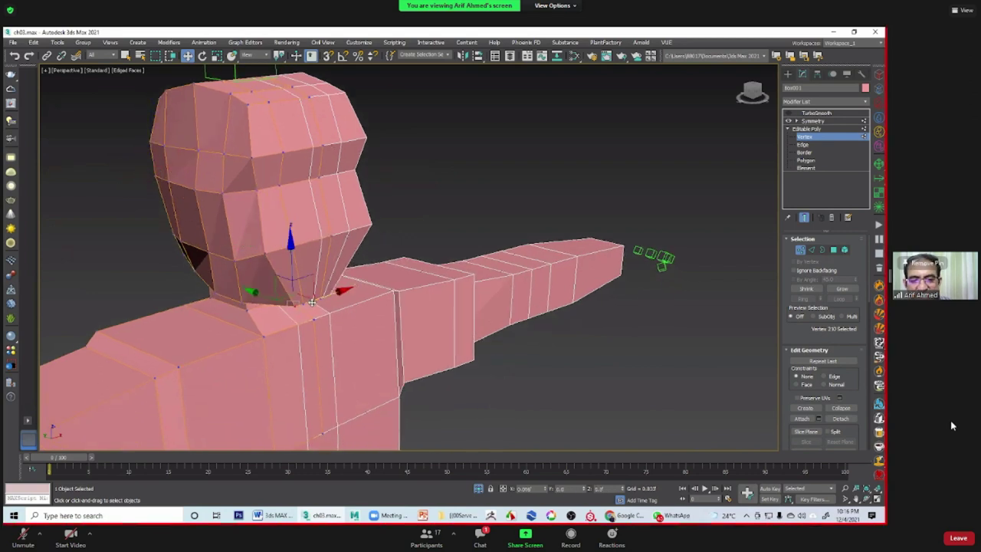
{"action": "mouse_move", "coordinate": [328, 296]}
{"action": "middle_mouse_down", "text": "alt"}
{"action": "mouse_move", "coordinate": [355, 287]}
{"action": "mouse_move", "coordinate": [315, 259]}
{"action": "mouse_move", "coordinate": [306, 235]}
{"action": "mouse_move", "coordinate": [377, 250]}
{"action": "mouse_move", "coordinate": [322, 259]}
{"action": "mouse_move", "coordinate": [343, 316]}
{"action": "mouse_move", "coordinate": [322, 317]}
{"action": "mouse_move", "coordinate": [335, 293]}
{"action": "mouse_move", "coordinate": [335, 322]}
{"action": "mouse_move", "coordinate": [368, 314]}
{"action": "mouse_move", "coordinate": [388, 348]}
{"action": "mouse_move", "coordinate": [399, 281]}
{"action": "mouse_move", "coordinate": [367, 305]}
{"action": "mouse_move", "coordinate": [403, 310]}
{"action": "mouse_move", "coordinate": [510, 453]}
{"action": "middle_mouse_up", "text": "alt"}
Step: Save the scene as a new file named ch04.max with Ctrl+Shift+S
{"action": "key", "text": "ctrl+shift+s"}
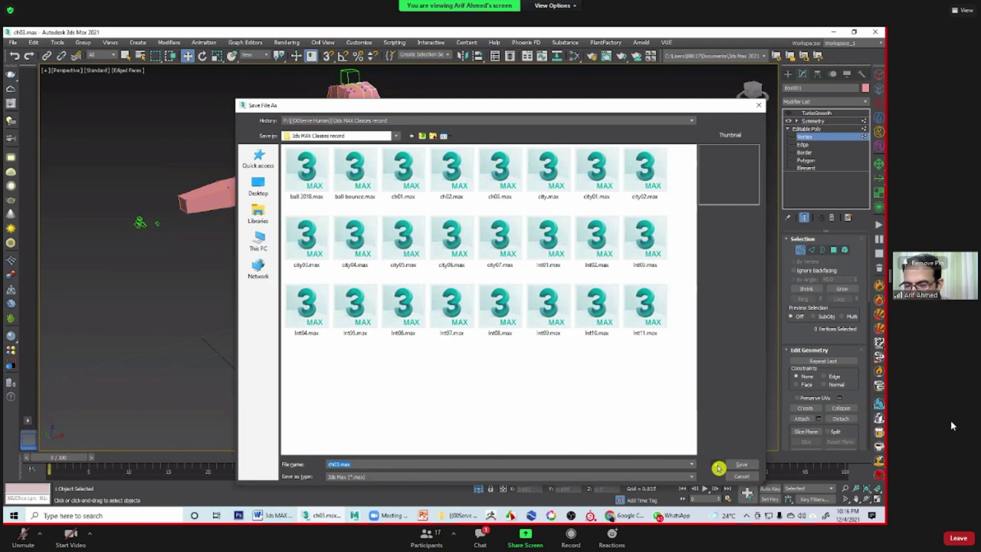
{"action": "left_click", "coordinate": [718, 468]}
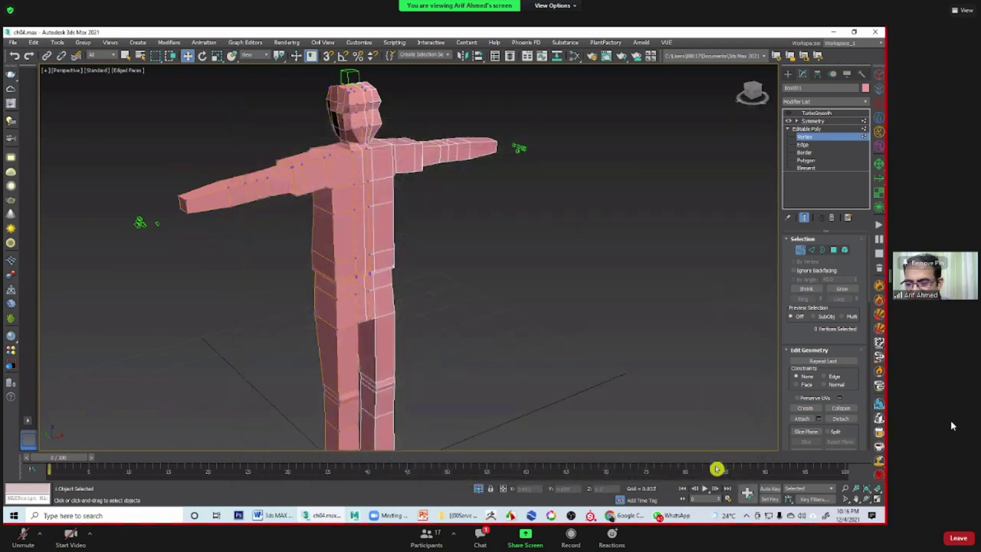
{"action": "scroll", "coordinate": [418, 315], "scroll_direction": "up", "scroll_amount": 2}
{"action": "scroll", "coordinate": [417, 315], "scroll_direction": "down", "scroll_amount": 3}
{"action": "scroll", "coordinate": [437, 313], "scroll_direction": "up", "scroll_amount": 3}
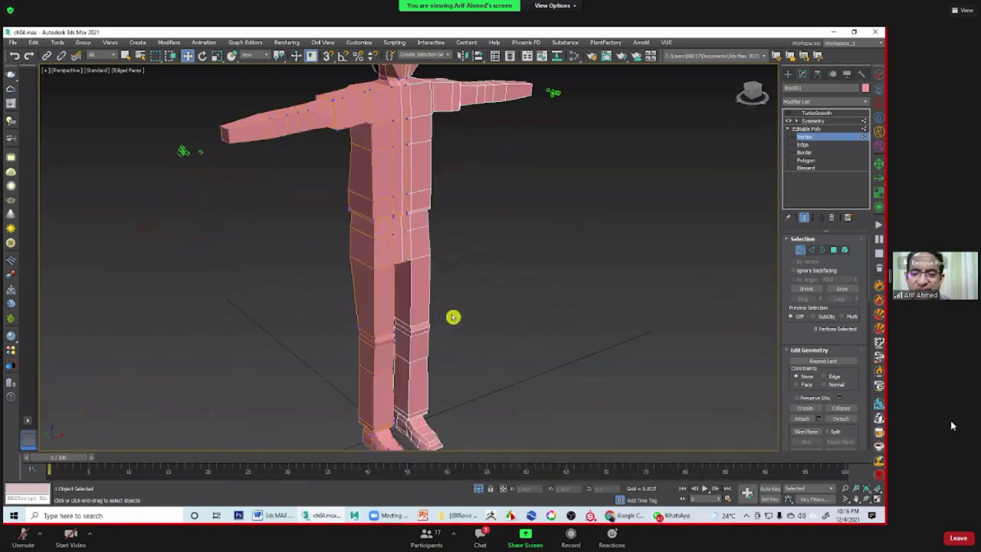
{"action": "scroll", "coordinate": [453, 317], "scroll_direction": "down", "scroll_amount": 3}
{"action": "middle_click_drag", "start_coordinate": [458, 252], "coordinate": [458, 245], "text": "alt"}
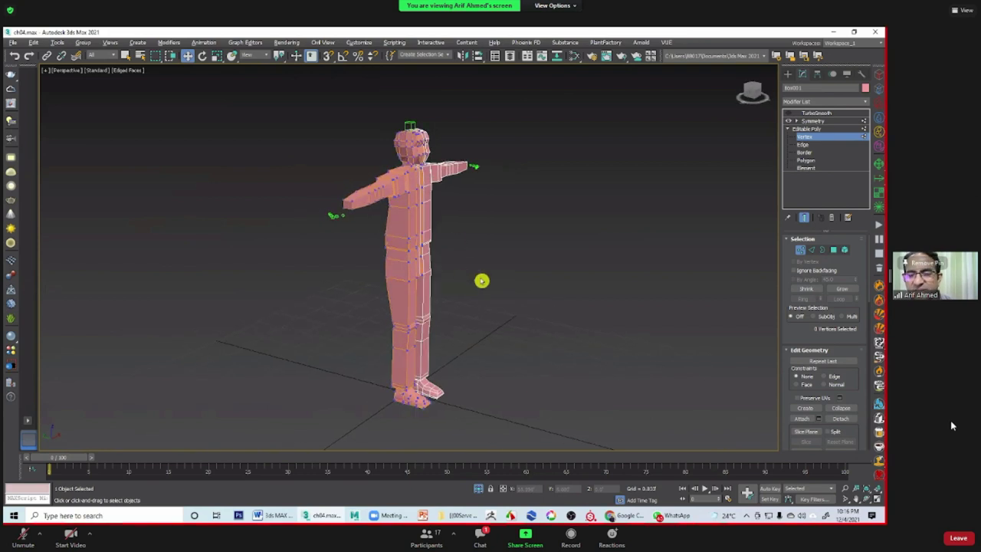
{"action": "scroll", "coordinate": [708, 209], "scroll_direction": "up", "scroll_amount": 2}
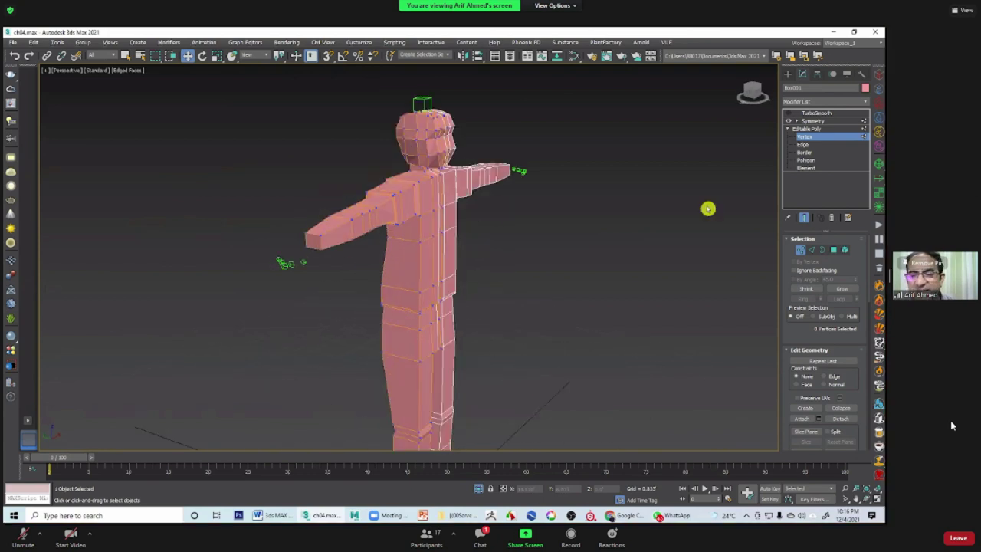
Step: Select the polygon at the end of the arm in Polygon sub-object mode
{"action": "left_click", "coordinate": [806, 161]}
{"action": "mouse_move", "coordinate": [626, 202]}
{"action": "middle_mouse_down", "text": "alt"}
{"action": "mouse_move", "coordinate": [410, 265]}
{"action": "mouse_move", "coordinate": [399, 279]}
{"action": "mouse_move", "coordinate": [390, 268]}
{"action": "mouse_move", "coordinate": [838, 111]}
{"action": "middle_mouse_up", "text": "alt"}
{"action": "scroll", "coordinate": [340, 219], "scroll_direction": "up", "scroll_amount": 2}
{"action": "left_click", "coordinate": [341, 219]}
{"action": "scroll", "coordinate": [398, 280], "scroll_direction": "up", "scroll_amount": 2}
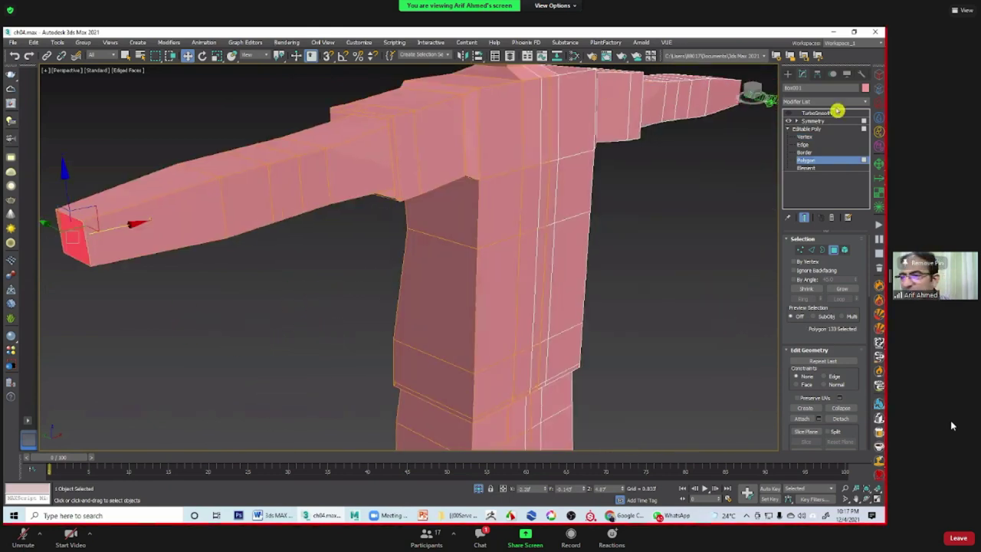
Step: Unhide Bone Objects under Hide by Category so the hand bones reappear
{"action": "left_click", "coordinate": [848, 73]}
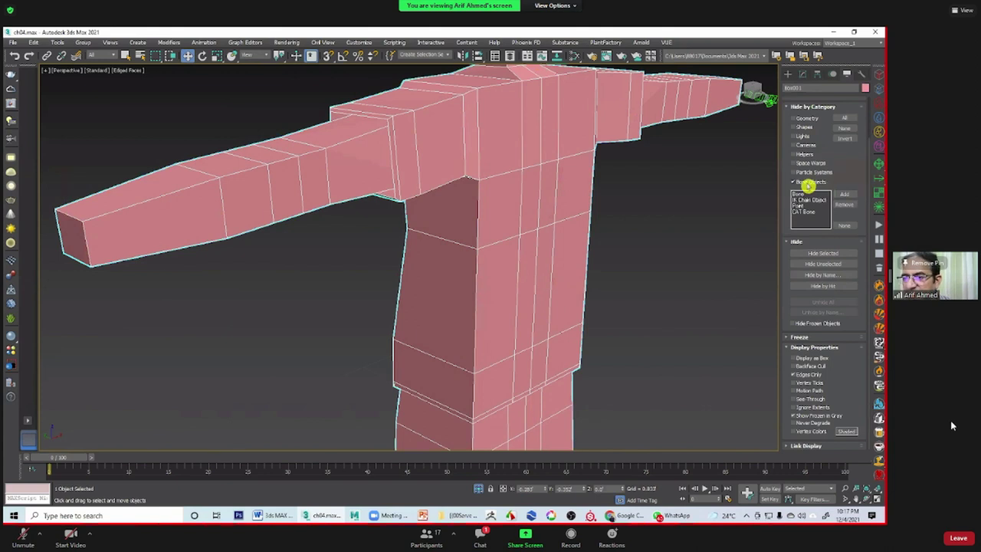
{"action": "middle_click_drag", "start_coordinate": [348, 230], "coordinate": [405, 241], "text": "alt"}
{"action": "scroll", "coordinate": [431, 248], "scroll_direction": "down", "scroll_amount": 3}
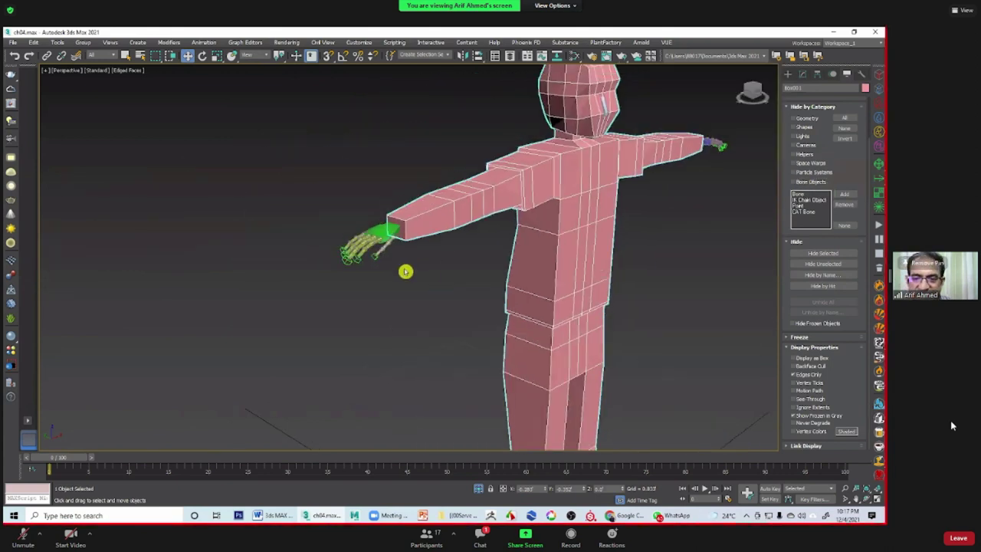
{"action": "scroll", "coordinate": [405, 272], "scroll_direction": "up", "scroll_amount": 5}
{"action": "scroll", "coordinate": [392, 253], "scroll_direction": "down", "scroll_amount": 5}
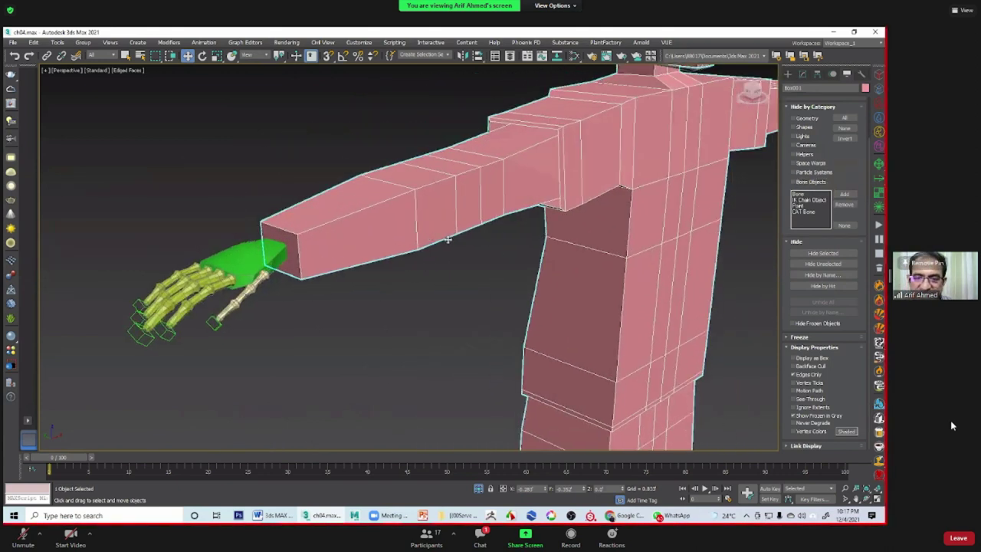
{"action": "middle_click_drag", "start_coordinate": [445, 266], "coordinate": [453, 268], "text": "alt"}
{"action": "scroll", "coordinate": [453, 268], "scroll_direction": "down", "scroll_amount": 3}
Step: Switch to the four-viewport layout and maximize the Top viewport
{"action": "key", "text": "alt+w"}
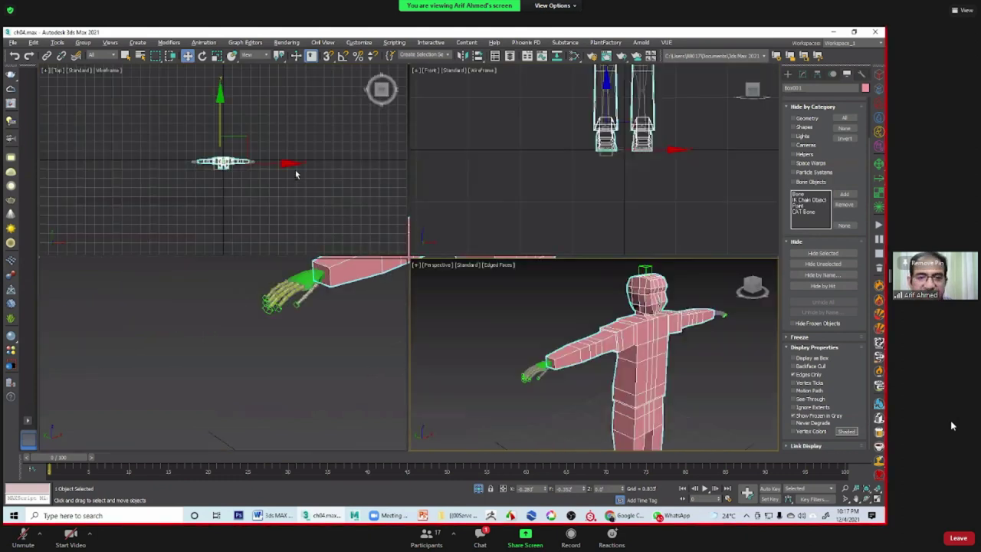
{"action": "key", "text": "alt+w"}
{"action": "scroll", "coordinate": [436, 285], "scroll_direction": "up", "scroll_amount": 5}
{"action": "scroll", "coordinate": [403, 290], "scroll_direction": "up", "scroll_amount": 1}
Step: Return to the Modify panel at Vertex level and zoom into the Top view
{"action": "middle_click_drag", "start_coordinate": [403, 290], "coordinate": [549, 282]}
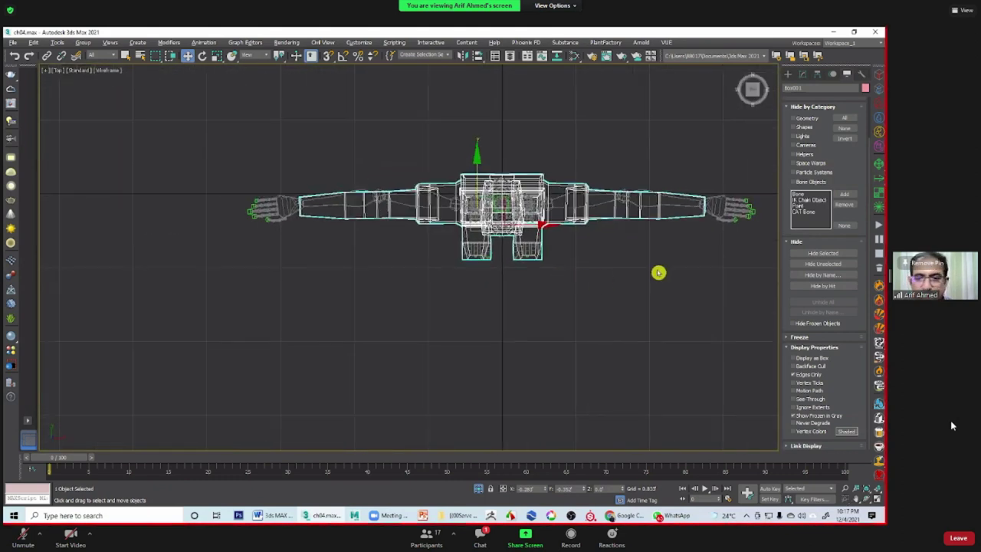
{"action": "left_click", "coordinate": [801, 73]}
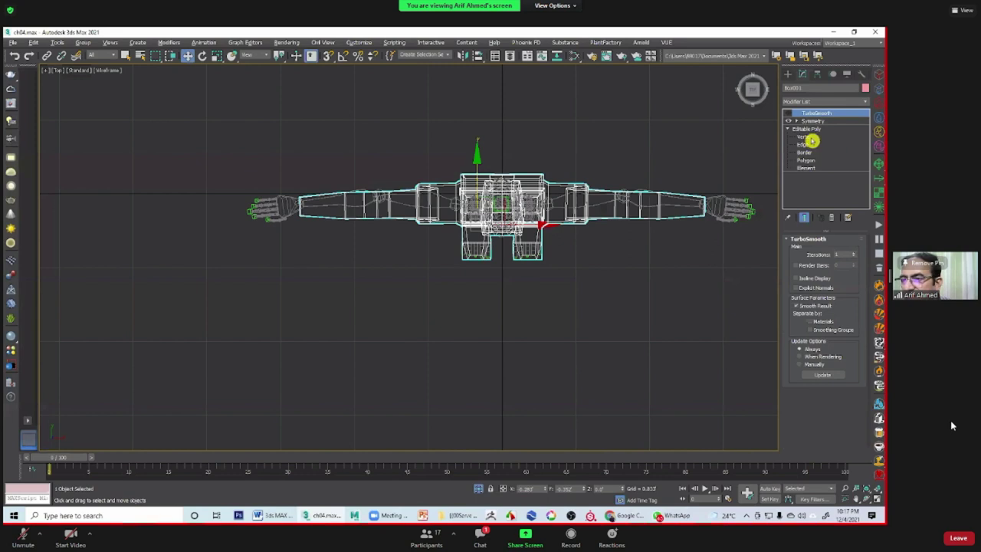
{"action": "left_click", "coordinate": [805, 137]}
{"action": "scroll", "coordinate": [416, 293], "scroll_direction": "up", "scroll_amount": 2}
{"action": "scroll", "coordinate": [418, 327], "scroll_direction": "up", "scroll_amount": 2}
{"action": "scroll", "coordinate": [418, 310], "scroll_direction": "up", "scroll_amount": 2}
{"action": "scroll", "coordinate": [414, 333], "scroll_direction": "up", "scroll_amount": 1}
Step: Box-select vertices across the arm and move them up in two passes
{"action": "left_click_drag", "start_coordinate": [304, 245], "coordinate": [422, 290]}
{"action": "mouse_move", "coordinate": [376, 235]}
{"action": "left_mouse_down"}
{"action": "mouse_move", "coordinate": [377, 224]}
{"action": "mouse_move", "coordinate": [400, 236]}
{"action": "left_mouse_up"}
{"action": "left_click", "coordinate": [383, 274]}
{"action": "left_click_drag", "start_coordinate": [392, 198], "coordinate": [420, 176]}
{"action": "left_click", "coordinate": [393, 280]}
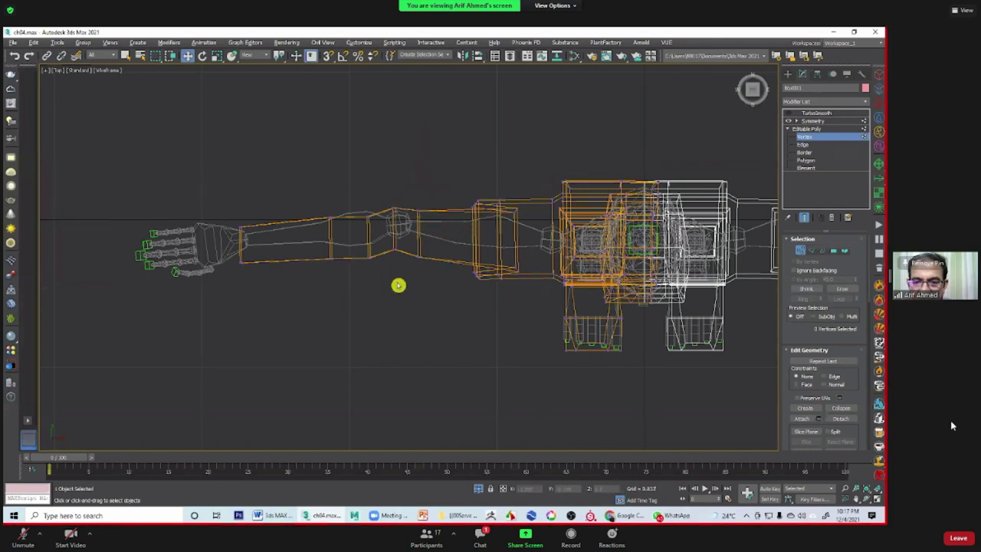
Step: Adjust the upper-arm, elbow and wrist vertices to line up with the hand bones
{"action": "left_click", "coordinate": [370, 209]}
{"action": "left_click", "coordinate": [347, 241]}
{"action": "left_click_drag", "start_coordinate": [369, 185], "coordinate": [332, 184]}
{"action": "left_click_drag", "start_coordinate": [370, 252], "coordinate": [315, 278]}
{"action": "left_click", "coordinate": [263, 255]}
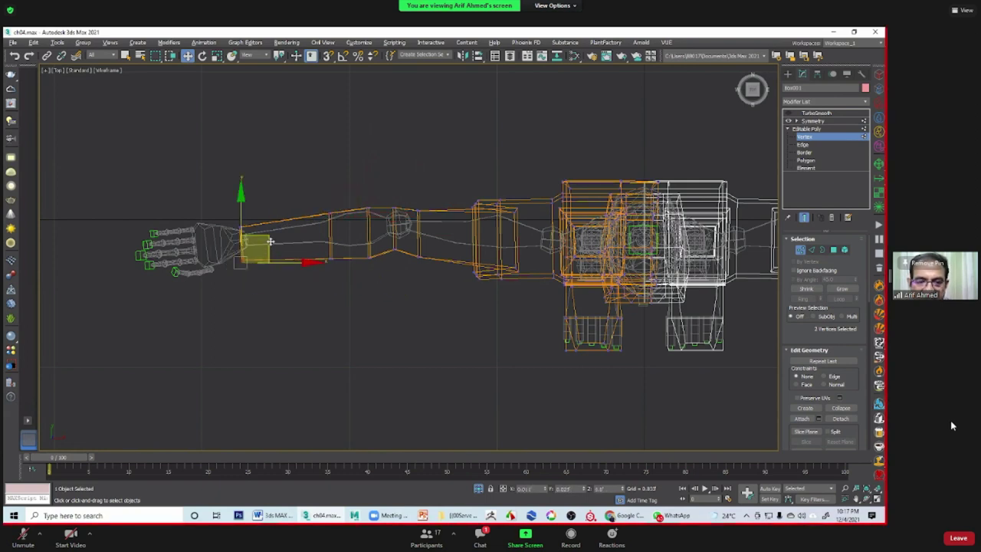
{"action": "left_click_drag", "start_coordinate": [270, 241], "coordinate": [267, 212]}
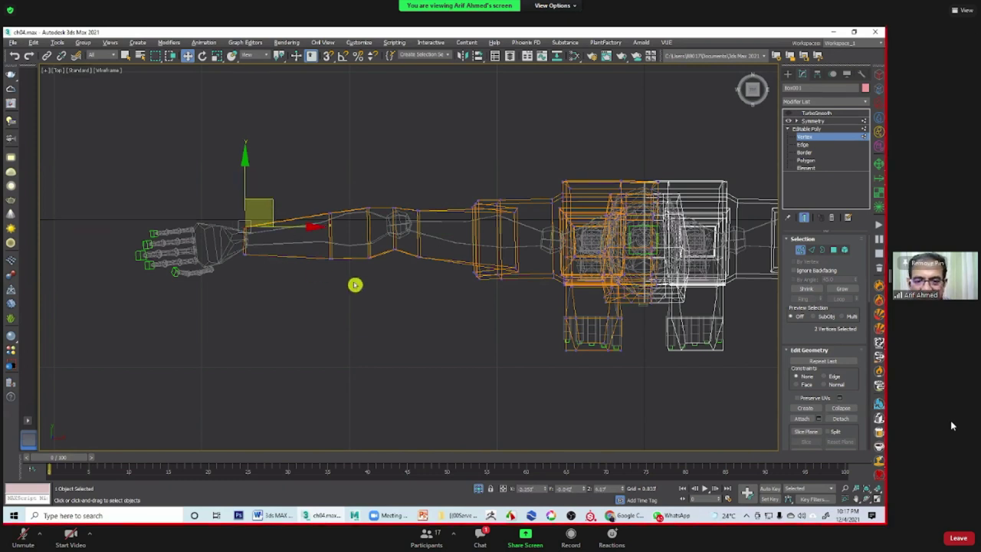
{"action": "left_click_drag", "start_coordinate": [273, 214], "coordinate": [274, 241]}
{"action": "left_click_drag", "start_coordinate": [312, 286], "coordinate": [351, 231]}
Step: Move selected vertices downward, then box-select the four wrist vertices
{"action": "middle_click_drag", "start_coordinate": [411, 274], "coordinate": [376, 253]}
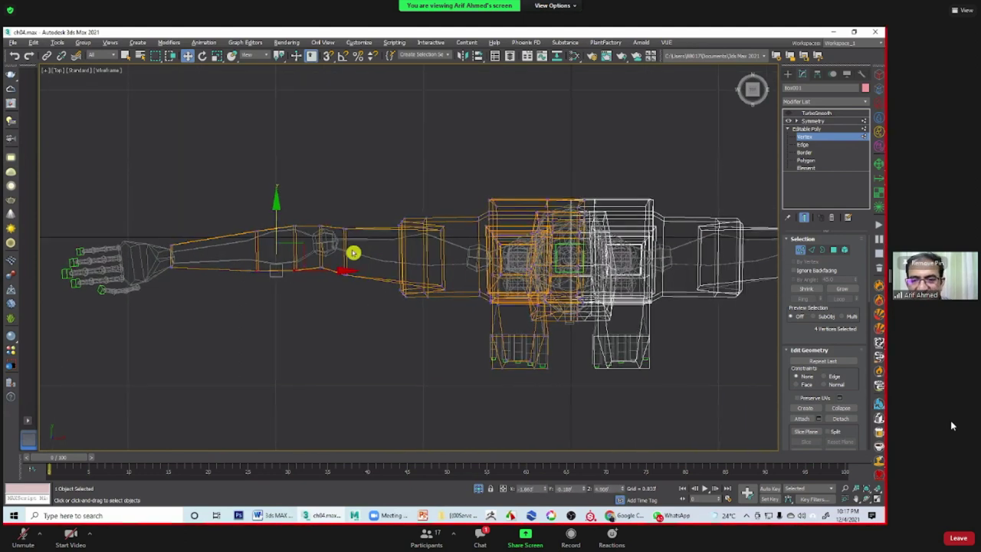
{"action": "left_click_drag", "start_coordinate": [380, 214], "coordinate": [373, 266]}
{"action": "left_click", "coordinate": [294, 329]}
{"action": "middle_click_drag", "start_coordinate": [338, 345], "coordinate": [357, 338]}
{"action": "mouse_move", "coordinate": [182, 225]}
{"action": "left_mouse_down"}
{"action": "mouse_move", "coordinate": [217, 246]}
{"action": "mouse_move", "coordinate": [218, 231]}
{"action": "left_mouse_up"}
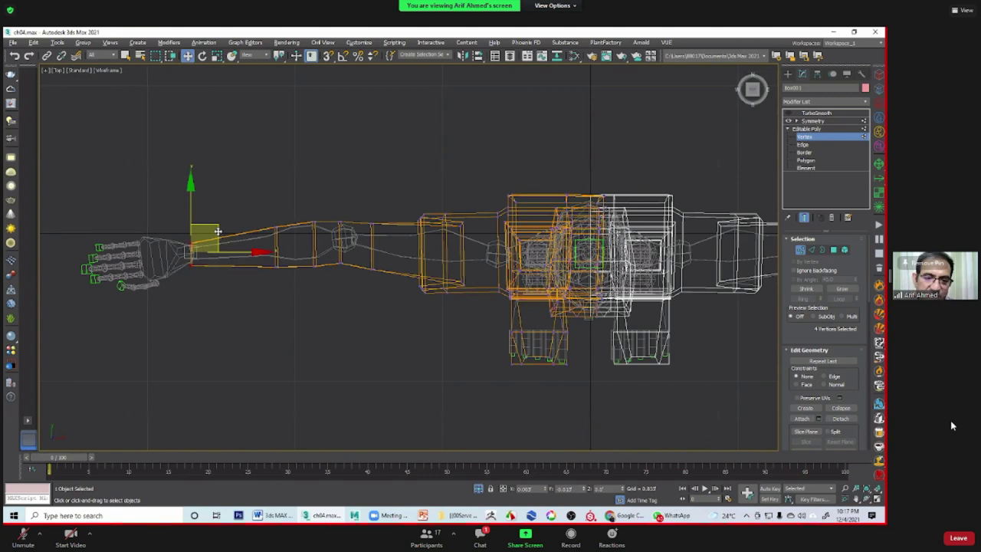
Step: Box-select the seven vertices near the shoulder, then clear the selection
{"action": "scroll", "coordinate": [199, 284], "scroll_direction": "up", "scroll_amount": 2}
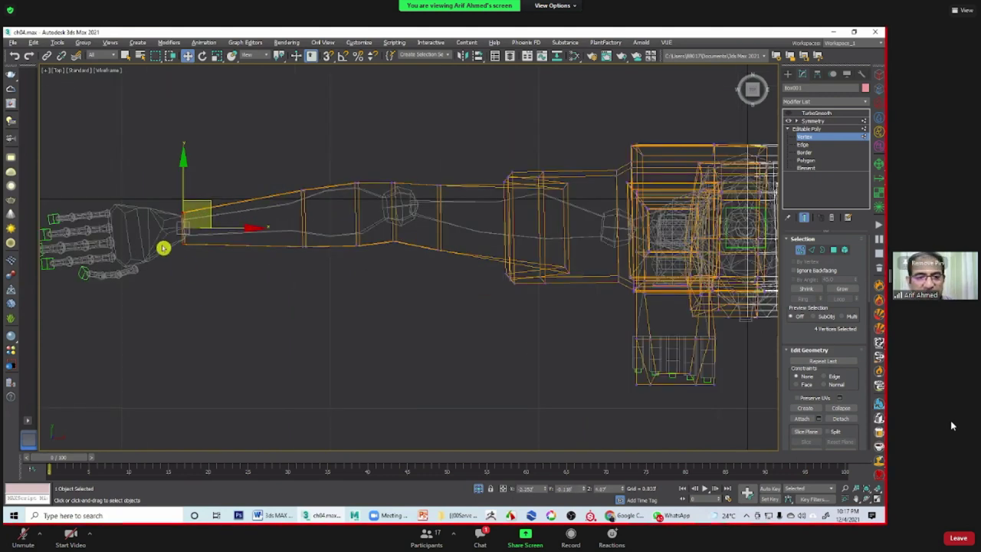
{"action": "mouse_move", "coordinate": [231, 246]}
{"action": "middle_mouse_down"}
{"action": "mouse_move", "coordinate": [294, 243]}
{"action": "mouse_move", "coordinate": [379, 277]}
{"action": "mouse_move", "coordinate": [295, 258]}
{"action": "middle_mouse_up"}
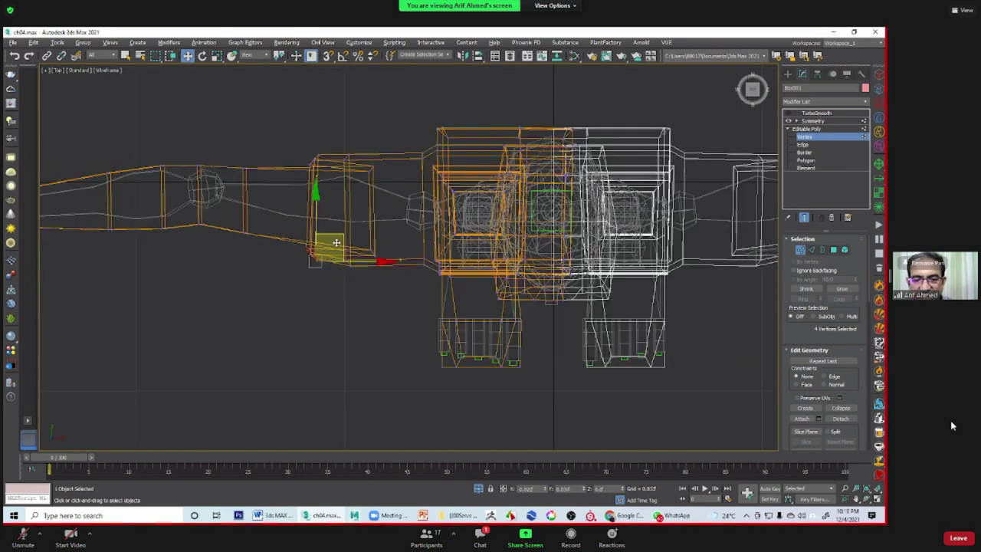
{"action": "scroll", "coordinate": [355, 300], "scroll_direction": "down", "scroll_amount": 2}
{"action": "scroll", "coordinate": [359, 301], "scroll_direction": "down", "scroll_amount": 1}
{"action": "scroll", "coordinate": [338, 315], "scroll_direction": "down", "scroll_amount": 1}
{"action": "mouse_move", "coordinate": [338, 314]}
{"action": "middle_mouse_down"}
{"action": "mouse_move", "coordinate": [306, 307]}
{"action": "mouse_move", "coordinate": [321, 270]}
{"action": "middle_mouse_up"}
{"action": "mouse_move", "coordinate": [322, 173]}
{"action": "left_mouse_down"}
{"action": "mouse_move", "coordinate": [344, 201]}
{"action": "mouse_move", "coordinate": [366, 179]}
{"action": "left_mouse_up"}
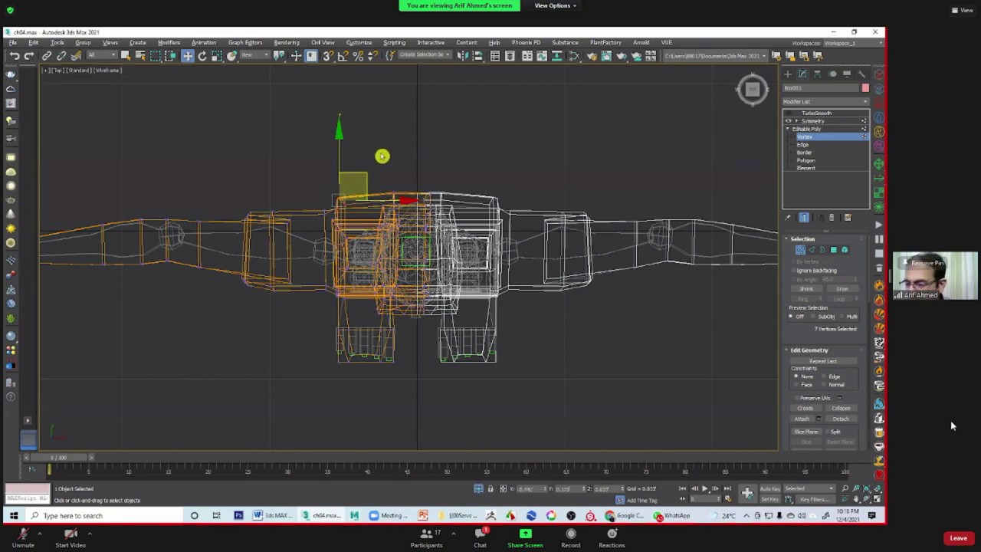
{"action": "left_click", "coordinate": [381, 156]}
Step: Box-select the vertices at the bottom of the left leg
{"action": "middle_click_drag", "start_coordinate": [351, 265], "coordinate": [336, 249]}
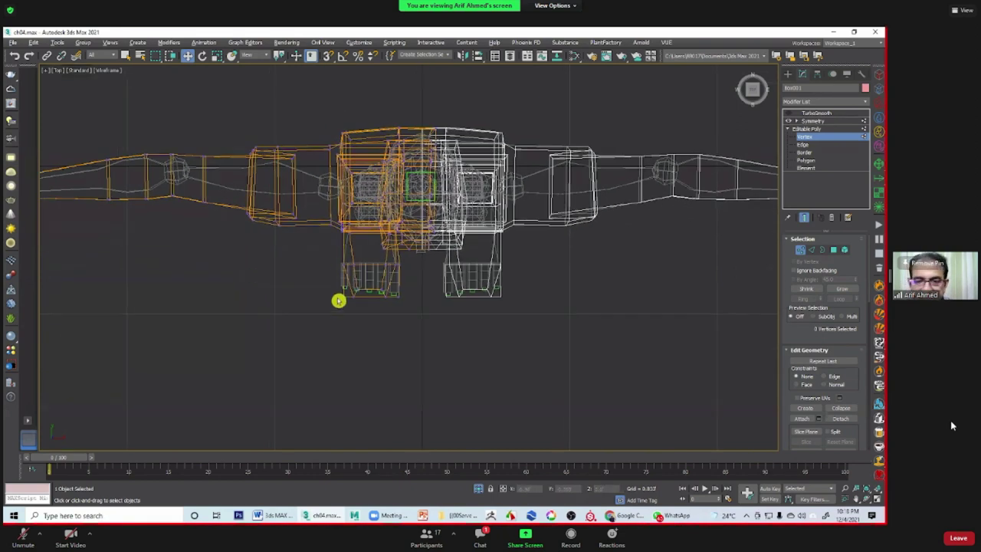
{"action": "scroll", "coordinate": [339, 301], "scroll_direction": "up", "scroll_amount": 3}
{"action": "scroll", "coordinate": [318, 284], "scroll_direction": "down", "scroll_amount": 1}
{"action": "scroll", "coordinate": [318, 296], "scroll_direction": "up", "scroll_amount": 2}
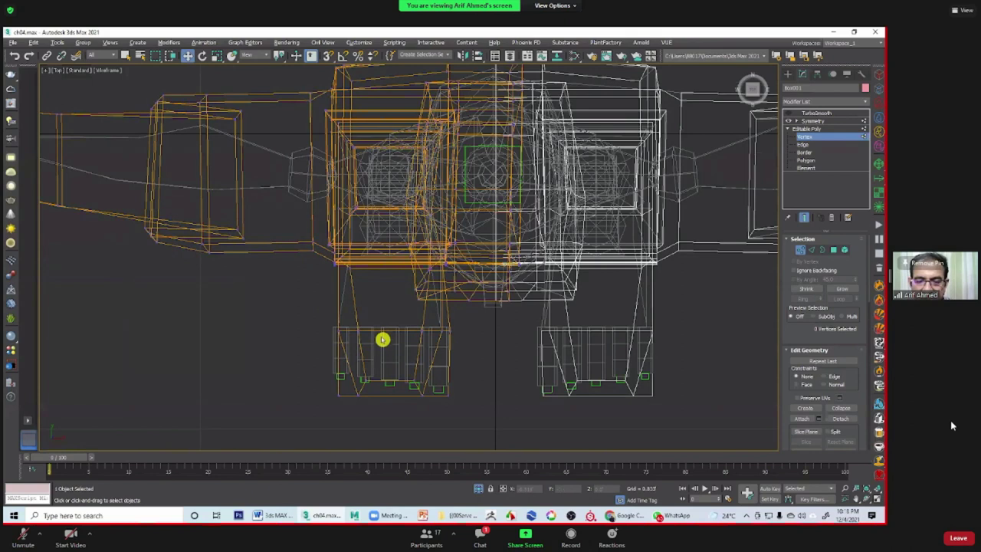
{"action": "scroll", "coordinate": [357, 342], "scroll_direction": "down", "scroll_amount": 1}
{"action": "scroll", "coordinate": [361, 329], "scroll_direction": "down", "scroll_amount": 1}
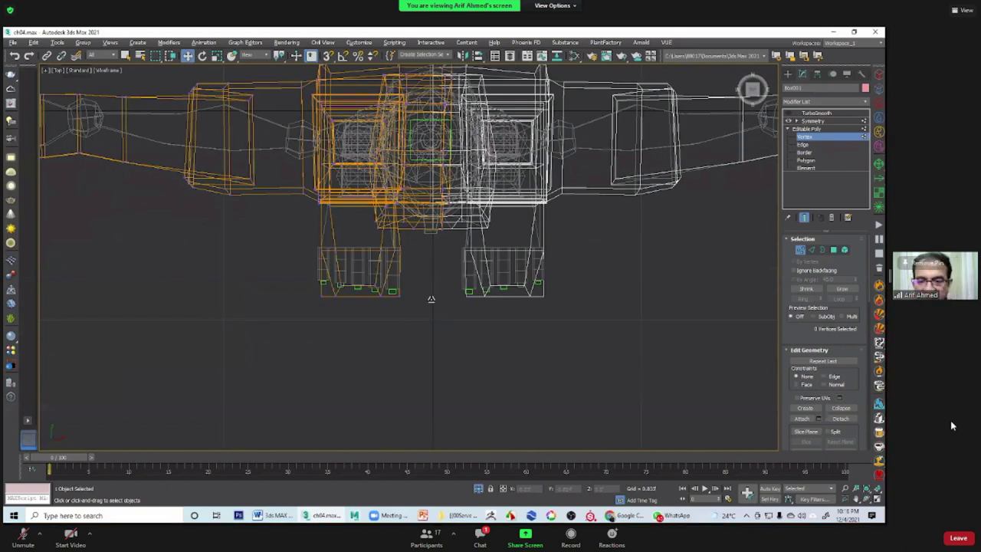
{"action": "left_click_drag", "start_coordinate": [311, 280], "coordinate": [422, 297]}
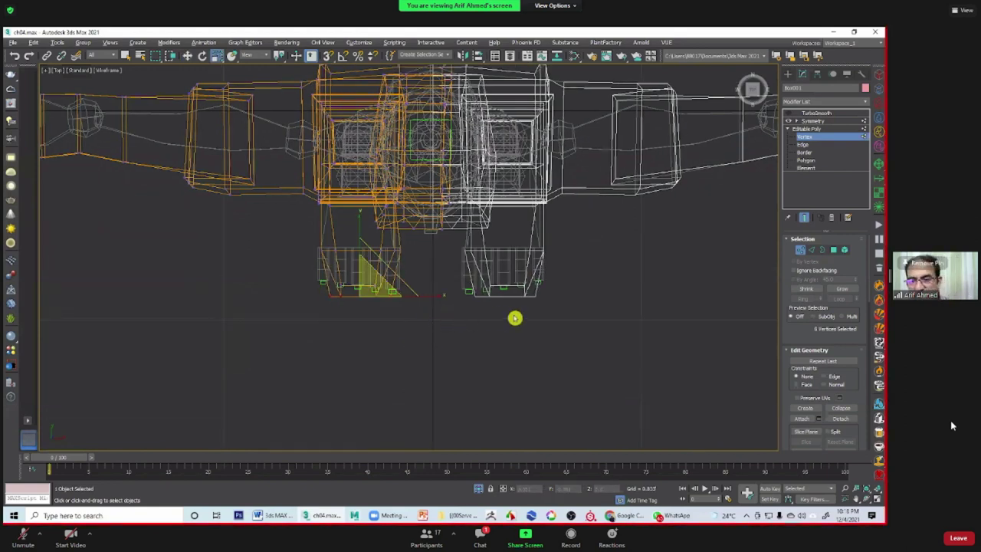
Step: Recentre the whole model and maximize the shaded Perspective viewport with Alt+W
{"action": "middle_click_drag", "start_coordinate": [514, 318], "coordinate": [513, 348]}
{"action": "scroll", "coordinate": [524, 292], "scroll_direction": "down", "scroll_amount": 5}
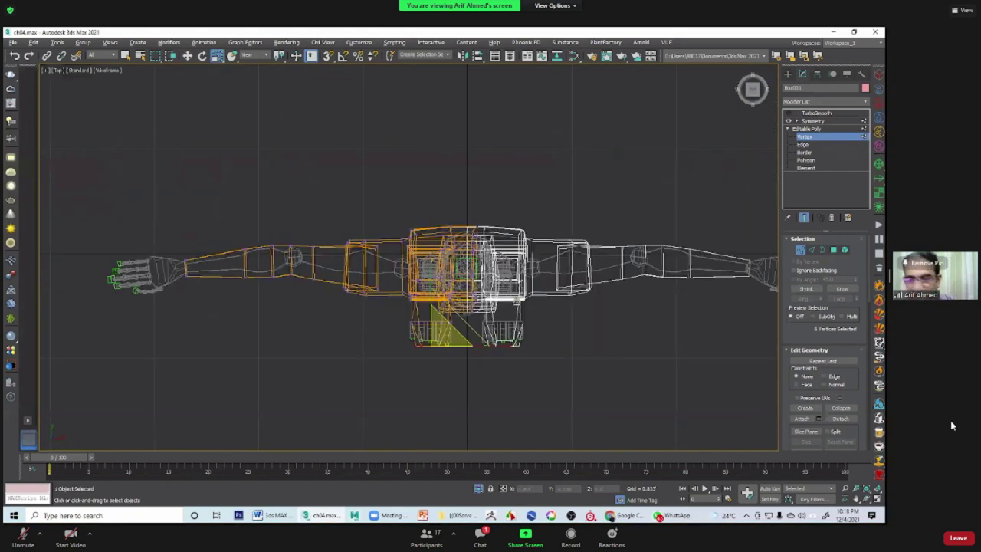
{"action": "middle_click_drag", "start_coordinate": [519, 307], "coordinate": [632, 369]}
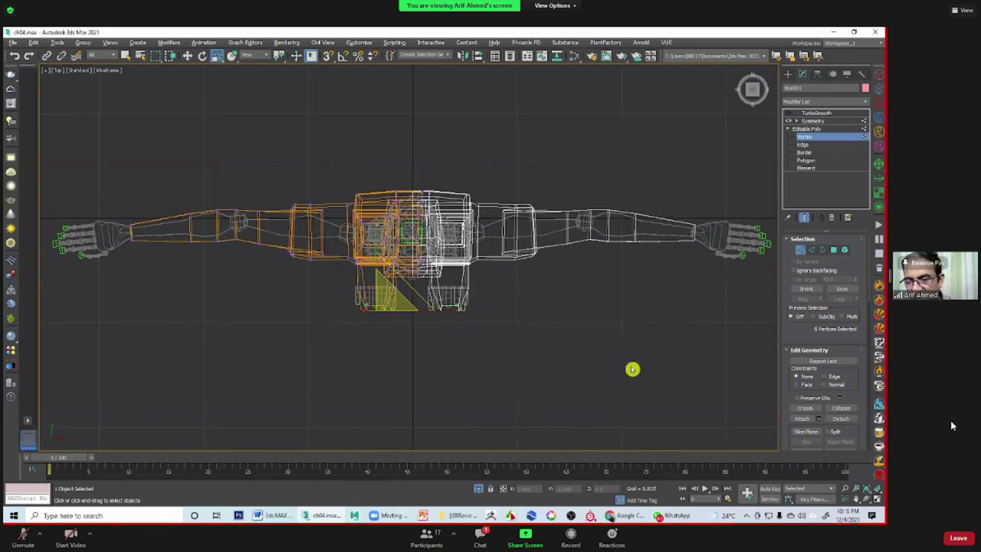
{"action": "scroll", "coordinate": [486, 270], "scroll_direction": "down", "scroll_amount": 3}
{"action": "key", "text": "alt+w"}
{"action": "key", "text": "alt+w"}
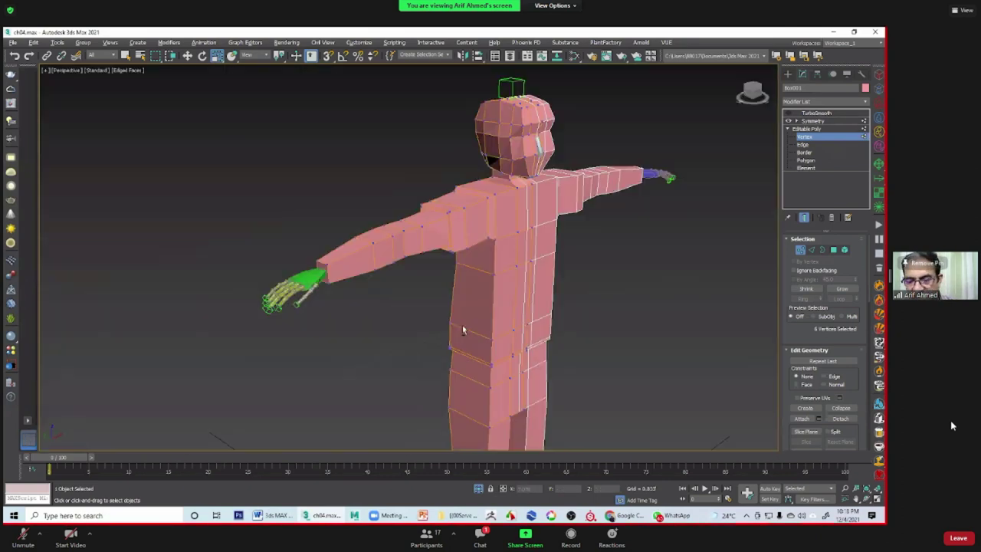
Step: Orbit above the legs and raise a selected torso vertex at the waist
{"action": "mouse_move", "coordinate": [486, 353]}
{"action": "middle_mouse_down", "text": "alt"}
{"action": "mouse_move", "coordinate": [466, 366]}
{"action": "mouse_move", "coordinate": [486, 269]}
{"action": "mouse_move", "coordinate": [435, 280]}
{"action": "middle_mouse_up", "text": "alt"}
{"action": "scroll", "coordinate": [486, 269], "scroll_direction": "down", "scroll_amount": 5}
{"action": "scroll", "coordinate": [436, 279], "scroll_direction": "up", "scroll_amount": 5}
{"action": "mouse_move", "coordinate": [471, 366]}
{"action": "middle_mouse_down"}
{"action": "mouse_move", "coordinate": [449, 315]}
{"action": "mouse_move", "coordinate": [466, 325]}
{"action": "mouse_move", "coordinate": [462, 281]}
{"action": "mouse_move", "coordinate": [440, 270]}
{"action": "mouse_move", "coordinate": [453, 271]}
{"action": "mouse_move", "coordinate": [419, 204]}
{"action": "mouse_move", "coordinate": [550, 223]}
{"action": "mouse_move", "coordinate": [506, 208]}
{"action": "middle_mouse_up"}
{"action": "scroll", "coordinate": [580, 223], "scroll_direction": "up", "scroll_amount": 3}
{"action": "scroll", "coordinate": [509, 205], "scroll_direction": "down", "scroll_amount": 3}
{"action": "scroll", "coordinate": [478, 221], "scroll_direction": "up", "scroll_amount": 3}
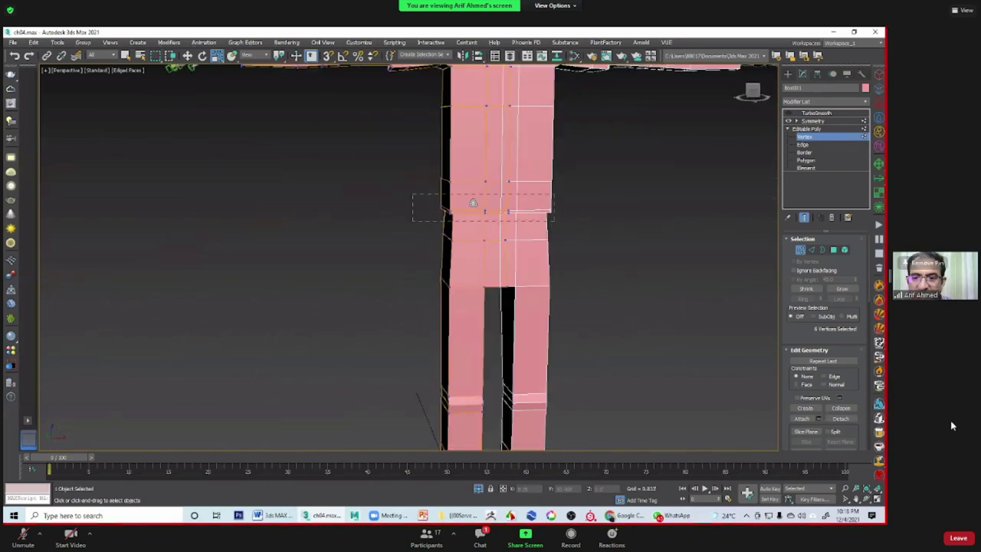
{"action": "left_click", "coordinate": [476, 198]}
{"action": "left_click_drag", "start_coordinate": [477, 199], "coordinate": [465, 171]}
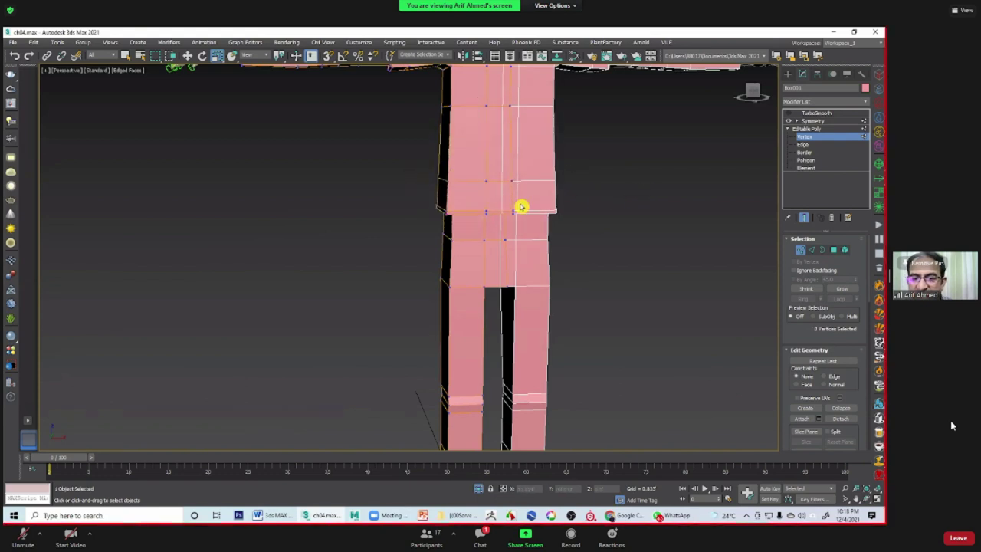
Step: Box-select the row of waist vertices and lower it slightly with Move
{"action": "mouse_move", "coordinate": [412, 196]}
{"action": "left_mouse_down"}
{"action": "mouse_move", "coordinate": [542, 219]}
{"action": "mouse_move", "coordinate": [523, 211]}
{"action": "left_mouse_up"}
{"action": "key", "text": "w"}
{"action": "left_click_drag", "start_coordinate": [474, 176], "coordinate": [474, 183]}
{"action": "scroll", "coordinate": [537, 230], "scroll_direction": "down", "scroll_amount": 2}
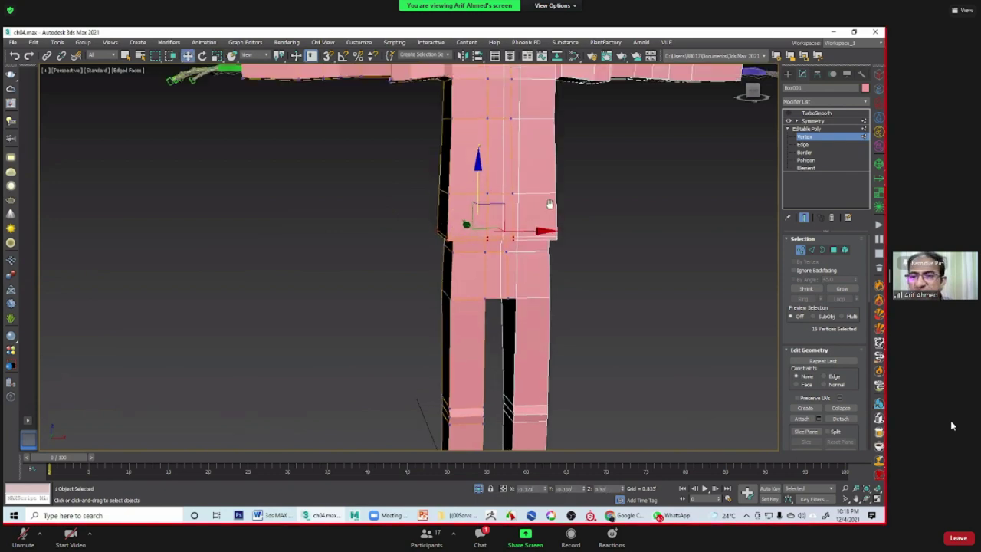
{"action": "scroll", "coordinate": [614, 263], "scroll_direction": "down", "scroll_amount": 2}
{"action": "left_click", "coordinate": [614, 263]}
{"action": "middle_click_drag", "start_coordinate": [614, 263], "coordinate": [601, 247]}
Step: Open the Symmetry modifier's settings showing the modelled half beside the bones
{"action": "left_click", "coordinate": [814, 136]}
{"action": "left_click", "coordinate": [818, 123]}
{"action": "left_click", "coordinate": [789, 121]}
{"action": "left_click", "coordinate": [668, 177]}
{"action": "mouse_move", "coordinate": [669, 177]}
{"action": "middle_mouse_down", "text": "alt"}
{"action": "mouse_move", "coordinate": [530, 251]}
{"action": "mouse_move", "coordinate": [490, 253]}
{"action": "mouse_move", "coordinate": [484, 189]}
{"action": "middle_mouse_up", "text": "alt"}
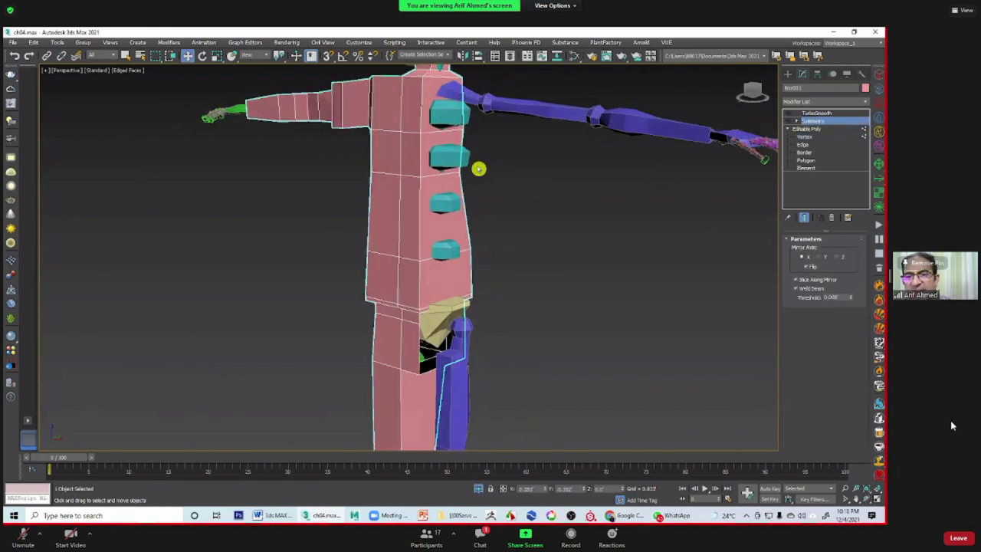
Step: Hide all bone objects using Hide by Category in the Display panel
{"action": "scroll", "coordinate": [501, 272], "scroll_direction": "down", "scroll_amount": 3}
{"action": "scroll", "coordinate": [483, 267], "scroll_direction": "down", "scroll_amount": 3}
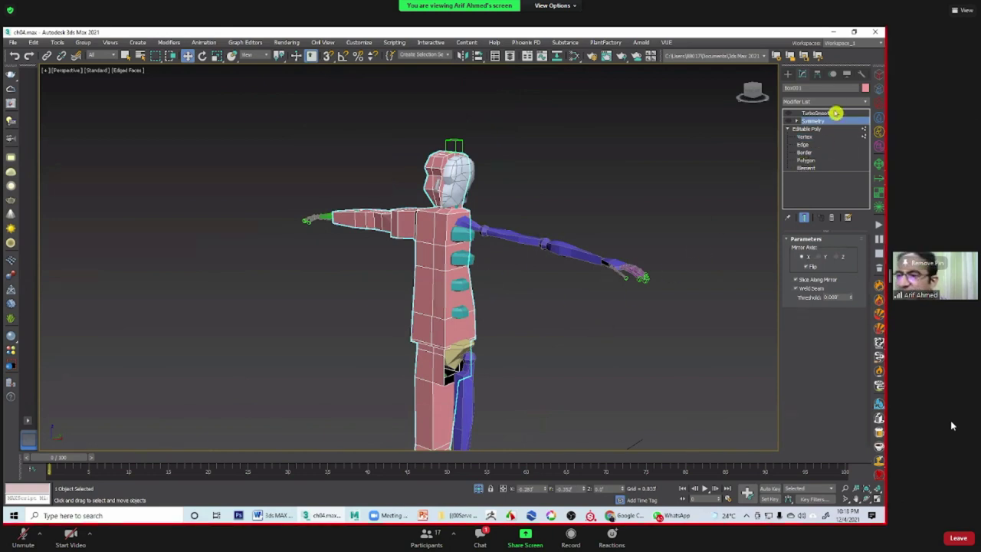
{"action": "left_click", "coordinate": [847, 73]}
{"action": "left_click", "coordinate": [794, 182]}
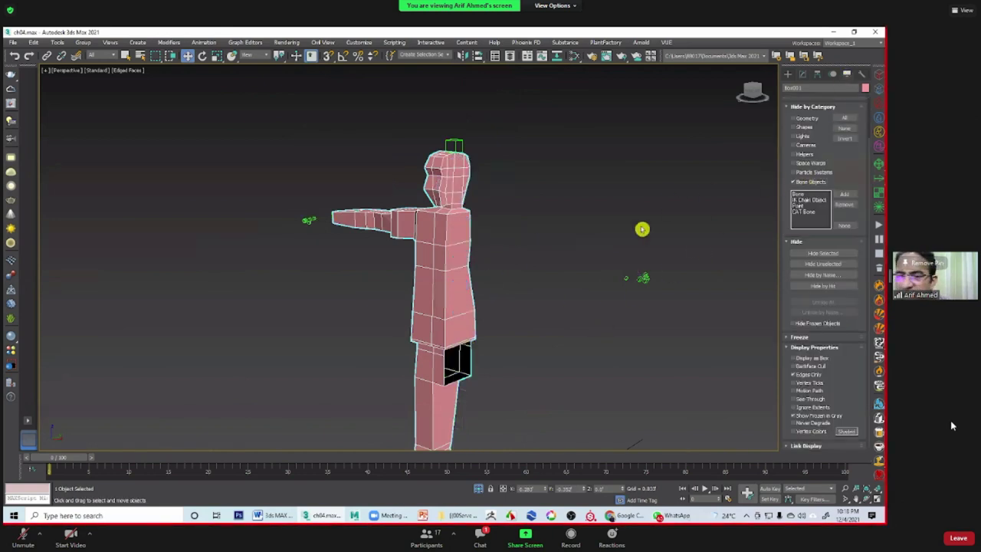
{"action": "middle_click_drag", "start_coordinate": [642, 229], "coordinate": [570, 256], "text": "alt"}
{"action": "mouse_move", "coordinate": [563, 302]}
{"action": "middle_mouse_down", "text": "alt"}
{"action": "mouse_move", "coordinate": [485, 314]}
{"action": "mouse_move", "coordinate": [460, 262]}
{"action": "middle_mouse_up", "text": "alt"}
Step: At Polygon level, select several torso polygons above the black face
{"action": "left_click", "coordinate": [802, 74]}
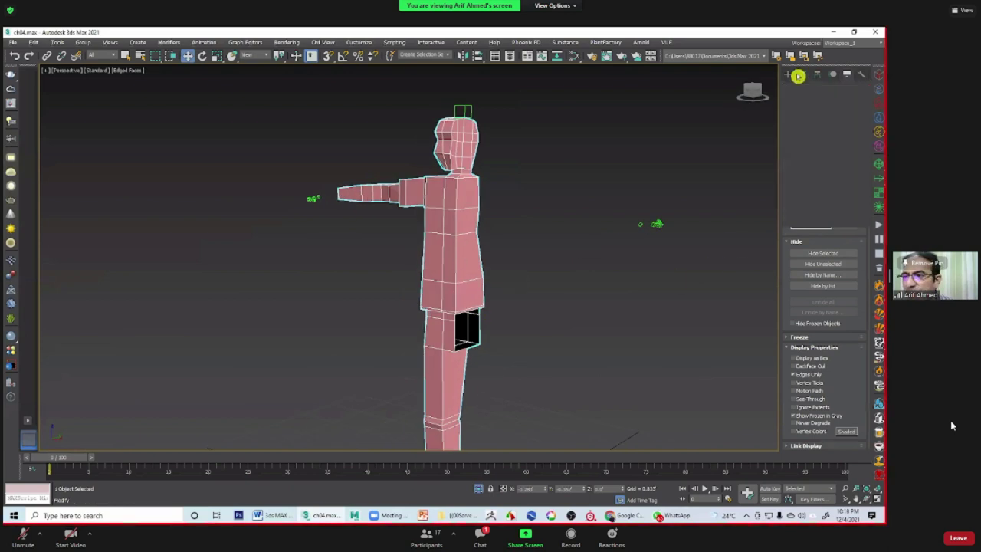
{"action": "left_click", "coordinate": [805, 161]}
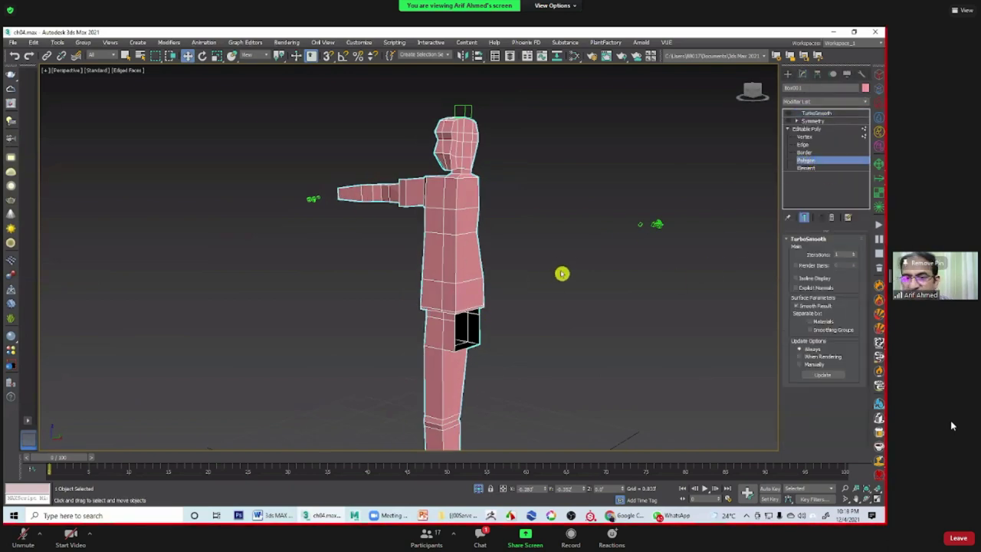
{"action": "key", "text": "q"}
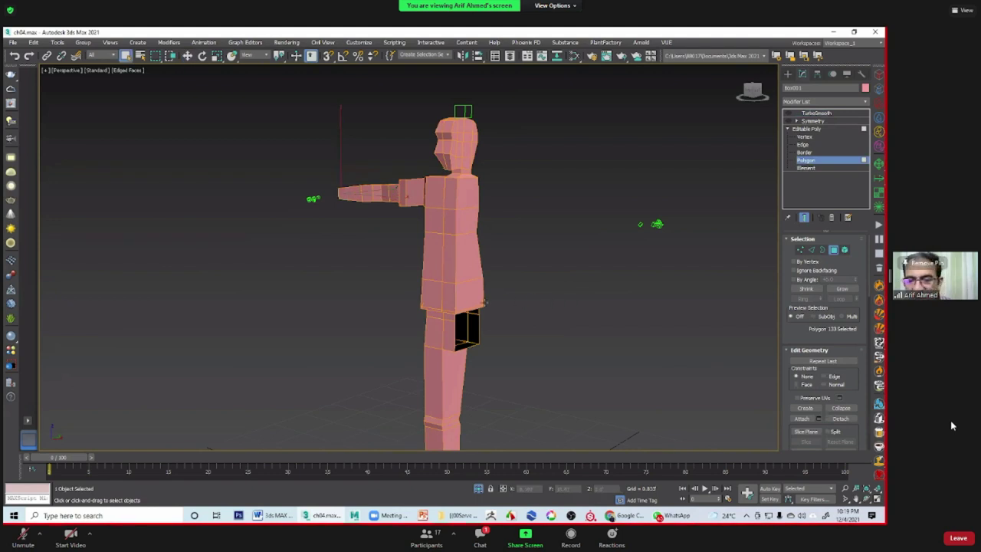
{"action": "scroll", "coordinate": [484, 303], "scroll_direction": "up", "scroll_amount": 2}
{"action": "scroll", "coordinate": [479, 311], "scroll_direction": "up", "scroll_amount": 3}
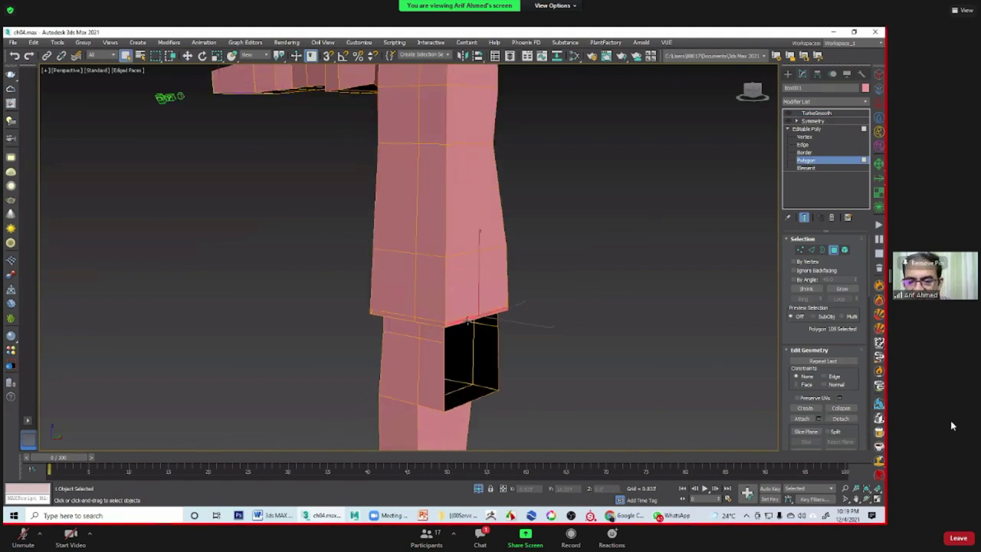
{"action": "left_click", "coordinate": [460, 272]}
{"action": "left_click", "coordinate": [467, 224], "text": "ctrl"}
{"action": "scroll", "coordinate": [491, 230], "scroll_direction": "down", "scroll_amount": 3}
{"action": "middle_click_drag", "start_coordinate": [516, 307], "coordinate": [450, 334]}
Step: Add upper chest, neck, head and cheek polygons to the selection
{"action": "left_click", "coordinate": [458, 281], "text": "ctrl"}
{"action": "middle_click_drag", "start_coordinate": [535, 254], "coordinate": [521, 325], "text": "alt"}
{"action": "left_click", "coordinate": [436, 297], "text": "ctrl"}
{"action": "left_click", "coordinate": [432, 240], "text": "ctrl"}
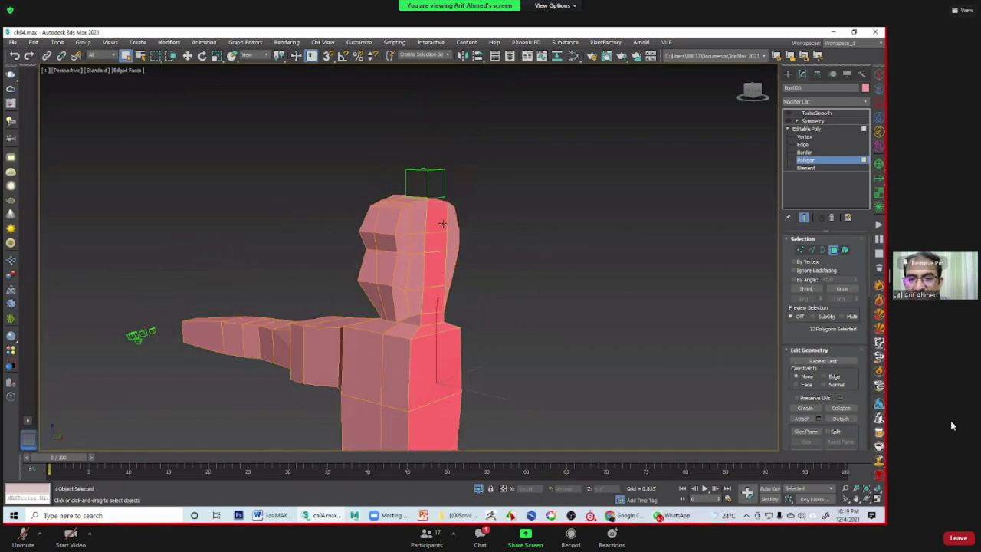
{"action": "left_click", "coordinate": [452, 262], "text": "ctrl"}
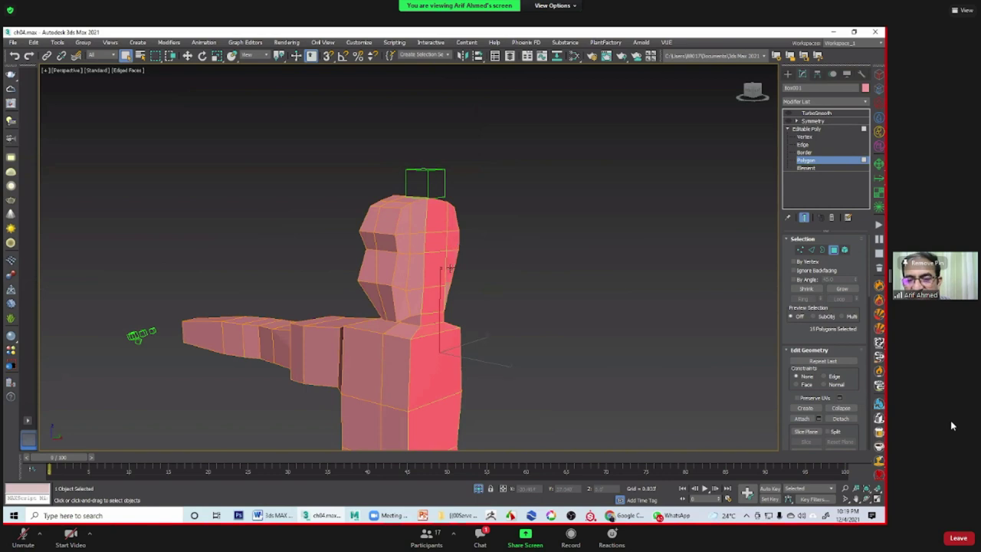
{"action": "left_click", "coordinate": [412, 290], "text": "ctrl"}
{"action": "left_click", "coordinate": [418, 240], "text": "ctrl"}
{"action": "left_click", "coordinate": [418, 218], "text": "ctrl"}
{"action": "left_click", "coordinate": [403, 282], "text": "ctrl"}
{"action": "mouse_move", "coordinate": [398, 302]}
{"action": "middle_mouse_down", "text": "alt"}
{"action": "mouse_move", "coordinate": [484, 344]}
{"action": "mouse_move", "coordinate": [606, 343]}
{"action": "mouse_move", "coordinate": [533, 355]}
{"action": "mouse_move", "coordinate": [618, 372]}
{"action": "mouse_move", "coordinate": [627, 259]}
{"action": "mouse_move", "coordinate": [219, 296]}
{"action": "mouse_move", "coordinate": [427, 222]}
{"action": "middle_mouse_up", "text": "alt"}
Step: Deselect one head polygon and inspect the character from the side
{"action": "scroll", "coordinate": [427, 222], "scroll_direction": "up", "scroll_amount": 3}
{"action": "left_click", "coordinate": [418, 223], "text": "alt"}
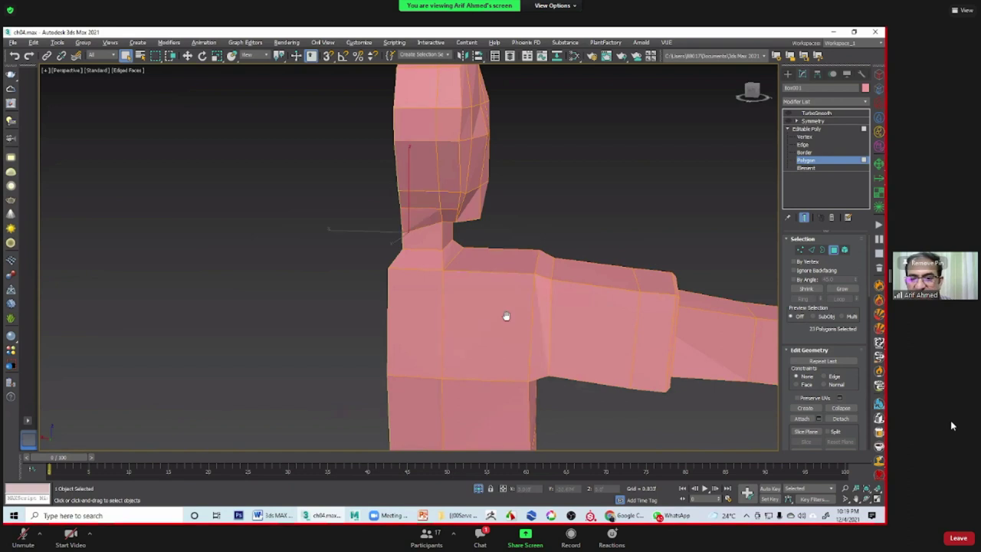
{"action": "scroll", "coordinate": [506, 317], "scroll_direction": "up", "scroll_amount": 2}
{"action": "scroll", "coordinate": [493, 268], "scroll_direction": "down", "scroll_amount": 5}
{"action": "mouse_move", "coordinate": [430, 315]}
{"action": "middle_mouse_down", "text": "alt"}
{"action": "mouse_move", "coordinate": [322, 291]}
{"action": "mouse_move", "coordinate": [426, 292]}
{"action": "middle_mouse_up", "text": "alt"}
{"action": "scroll", "coordinate": [425, 291], "scroll_direction": "down", "scroll_amount": 3}
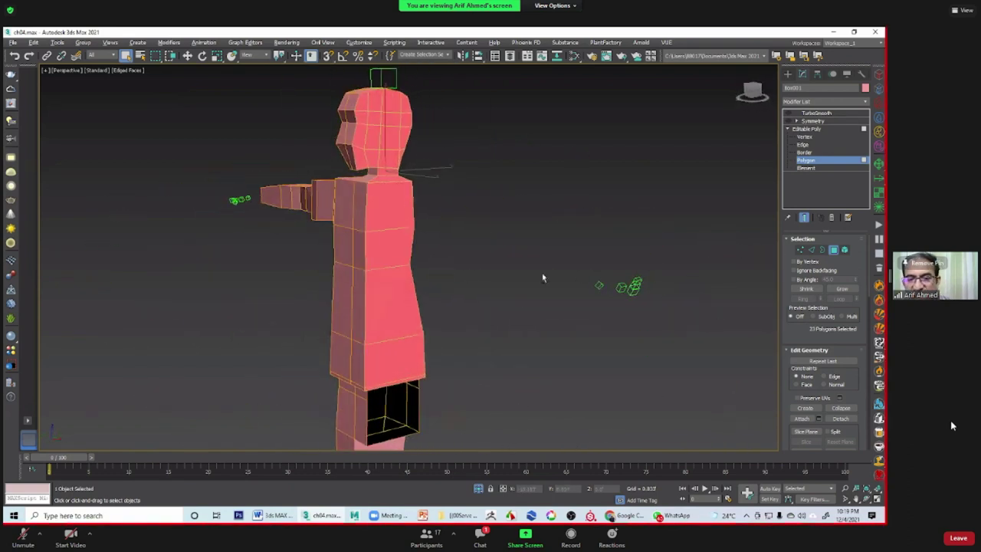
{"action": "middle_click_drag", "start_coordinate": [628, 269], "coordinate": [575, 293], "text": "alt"}
{"action": "scroll", "coordinate": [574, 294], "scroll_direction": "down", "scroll_amount": 3}
{"action": "mouse_move", "coordinate": [439, 276]}
{"action": "middle_mouse_down", "text": "alt"}
{"action": "mouse_move", "coordinate": [440, 256]}
{"action": "mouse_move", "coordinate": [440, 319]}
{"action": "mouse_move", "coordinate": [482, 280]}
{"action": "mouse_move", "coordinate": [471, 321]}
{"action": "mouse_move", "coordinate": [480, 342]}
{"action": "mouse_move", "coordinate": [484, 289]}
{"action": "mouse_move", "coordinate": [480, 335]}
{"action": "mouse_move", "coordinate": [461, 328]}
{"action": "mouse_move", "coordinate": [529, 302]}
{"action": "mouse_move", "coordinate": [506, 283]}
{"action": "mouse_move", "coordinate": [470, 333]}
{"action": "mouse_move", "coordinate": [445, 322]}
{"action": "mouse_move", "coordinate": [450, 329]}
{"action": "mouse_move", "coordinate": [473, 292]}
{"action": "mouse_move", "coordinate": [403, 254]}
{"action": "mouse_move", "coordinate": [402, 302]}
{"action": "middle_mouse_up", "text": "alt"}
{"action": "scroll", "coordinate": [473, 292], "scroll_direction": "up", "scroll_amount": 3}
Step: Clear the selection, then select and delete the stray torso polygon
{"action": "left_click", "coordinate": [473, 292]}
{"action": "scroll", "coordinate": [402, 302], "scroll_direction": "up", "scroll_amount": 3}
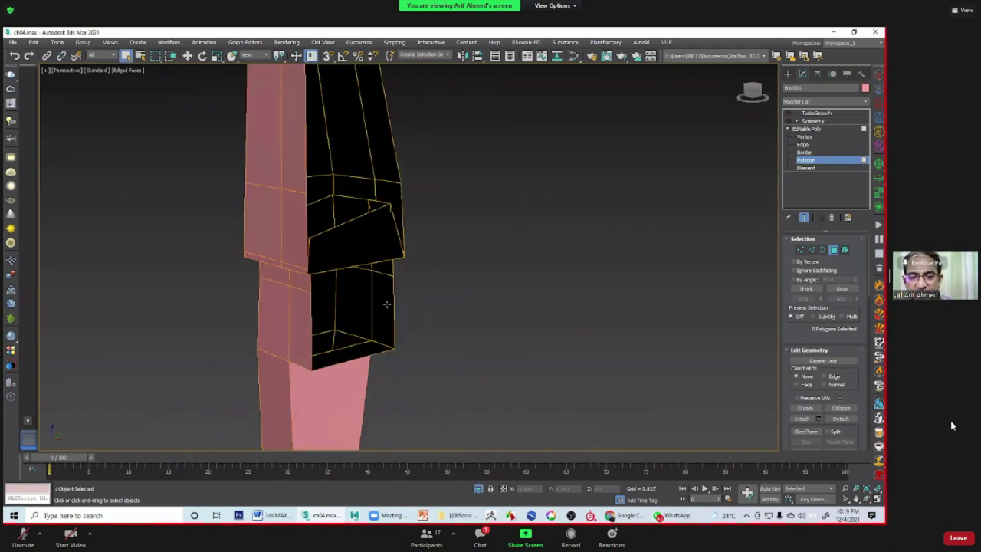
{"action": "left_click", "coordinate": [385, 255]}
{"action": "key", "text": "Delete"}
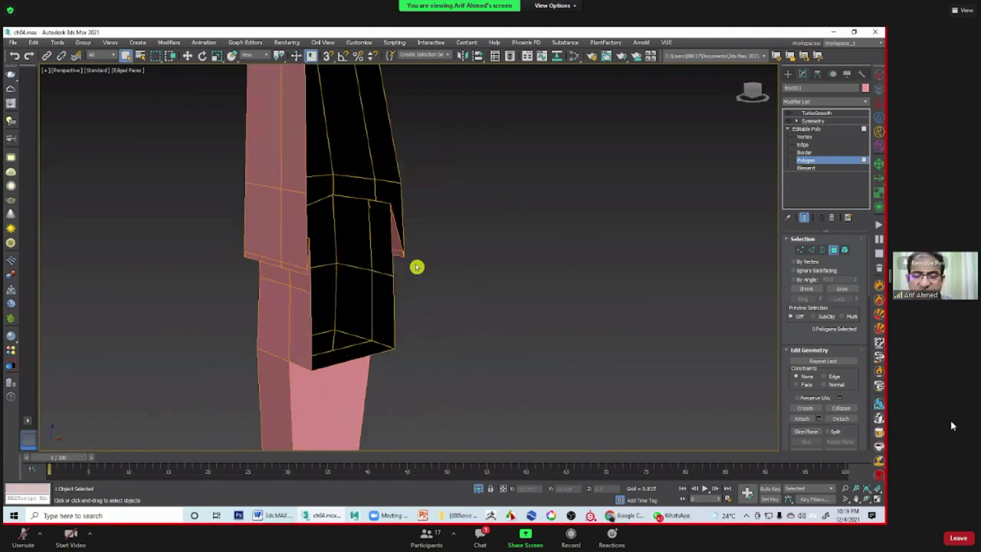
Step: Turn Symmetry back on to display the full mirrored body
{"action": "scroll", "coordinate": [416, 261], "scroll_direction": "down", "scroll_amount": 2}
{"action": "scroll", "coordinate": [455, 262], "scroll_direction": "down", "scroll_amount": 4}
{"action": "middle_click_drag", "start_coordinate": [437, 272], "coordinate": [467, 276], "text": "alt"}
{"action": "scroll", "coordinate": [425, 248], "scroll_direction": "up", "scroll_amount": 3}
{"action": "scroll", "coordinate": [440, 289], "scroll_direction": "up", "scroll_amount": 1}
{"action": "scroll", "coordinate": [455, 290], "scroll_direction": "up", "scroll_amount": 3}
{"action": "scroll", "coordinate": [455, 291], "scroll_direction": "down", "scroll_amount": 1}
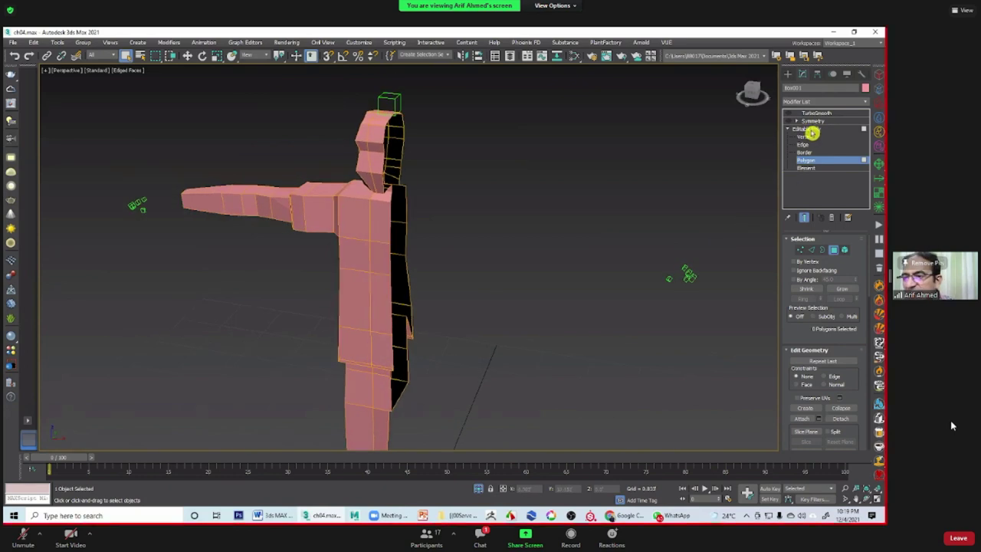
{"action": "left_click", "coordinate": [809, 129]}
{"action": "left_click", "coordinate": [805, 121]}
Step: Preview the TurboSmoothed character with edged faces off (F4) from several angles
{"action": "left_click", "coordinate": [789, 121]}
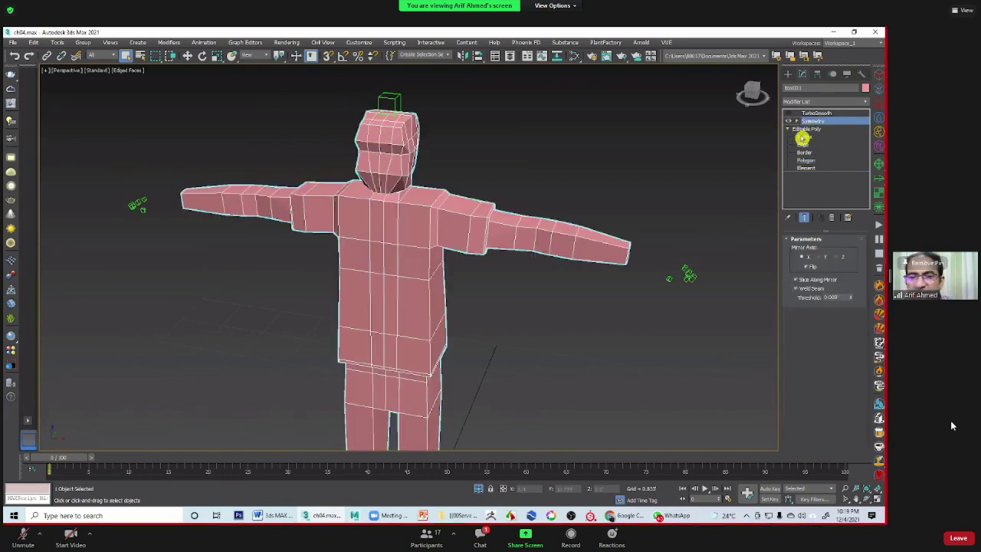
{"action": "left_click", "coordinate": [809, 112]}
{"action": "middle_click_drag", "start_coordinate": [536, 265], "coordinate": [549, 215]}
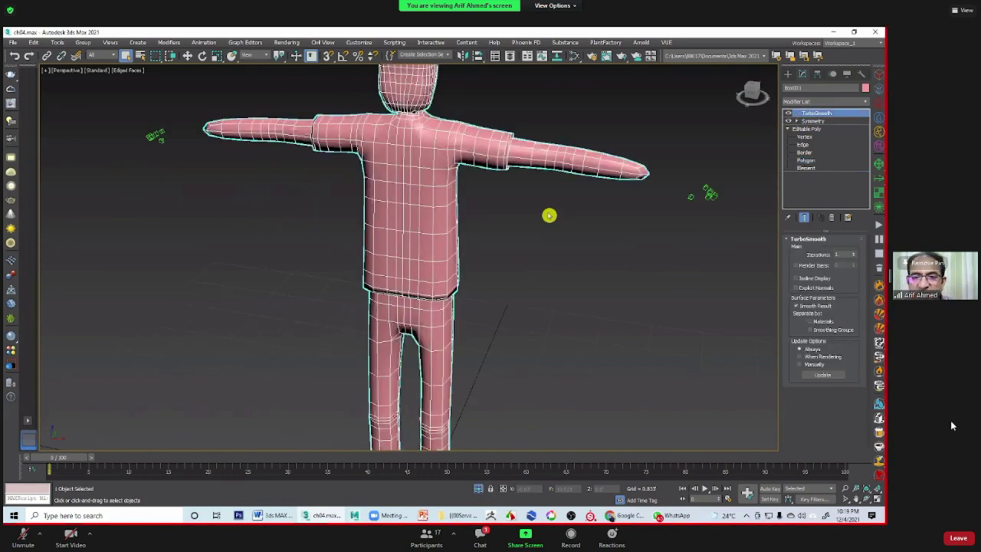
{"action": "scroll", "coordinate": [549, 215], "scroll_direction": "down", "scroll_amount": 3}
{"action": "scroll", "coordinate": [552, 280], "scroll_direction": "down", "scroll_amount": 2}
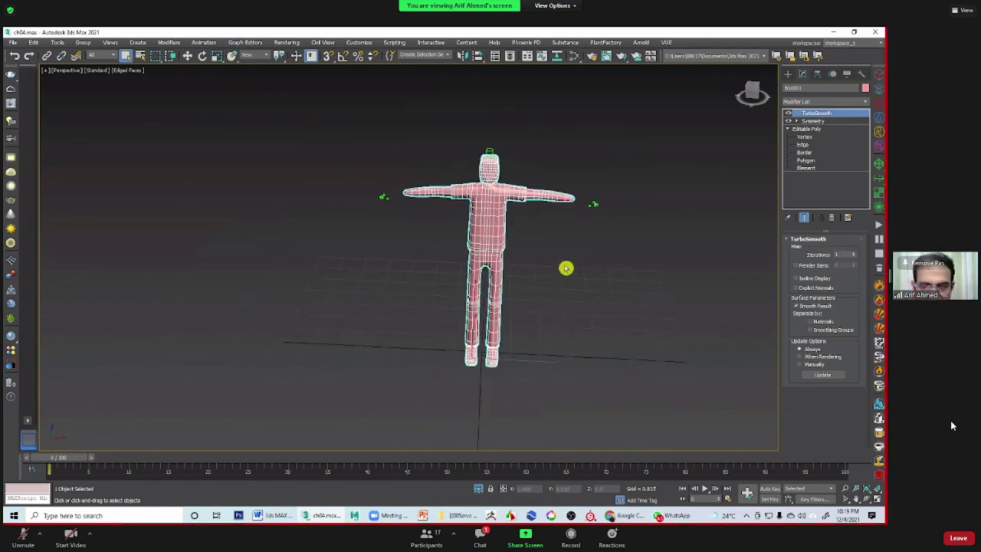
{"action": "key", "text": "F4"}
{"action": "middle_click_drag", "start_coordinate": [509, 281], "coordinate": [624, 277], "text": "alt"}
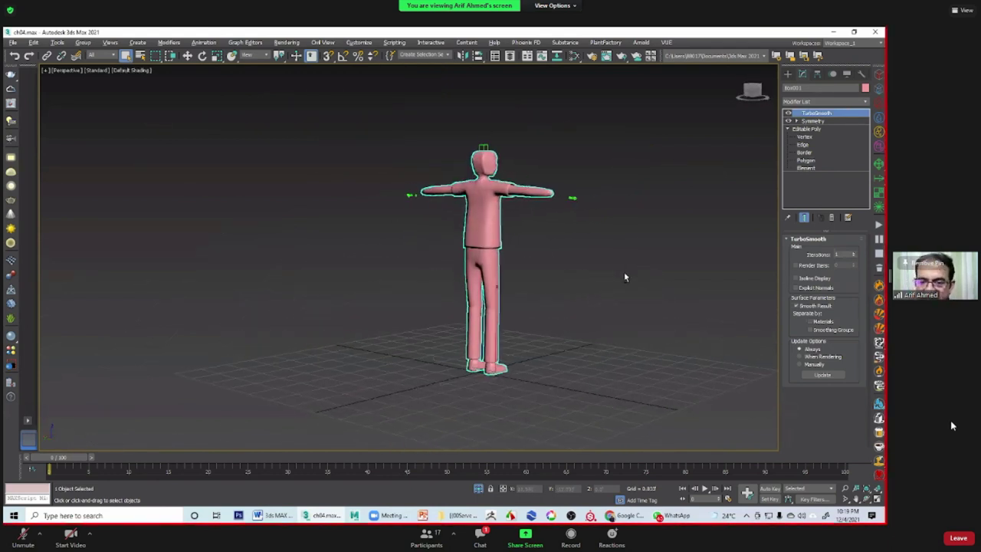
{"action": "scroll", "coordinate": [524, 271], "scroll_direction": "up", "scroll_amount": 2}
{"action": "middle_click_drag", "start_coordinate": [624, 277], "coordinate": [557, 265], "text": "alt"}
{"action": "scroll", "coordinate": [565, 329], "scroll_direction": "up", "scroll_amount": 2}
{"action": "scroll", "coordinate": [538, 322], "scroll_direction": "up", "scroll_amount": 2}
{"action": "mouse_move", "coordinate": [539, 322]}
{"action": "middle_mouse_down", "text": "alt"}
{"action": "mouse_move", "coordinate": [534, 309]}
{"action": "mouse_move", "coordinate": [520, 308]}
{"action": "middle_mouse_up", "text": "alt"}
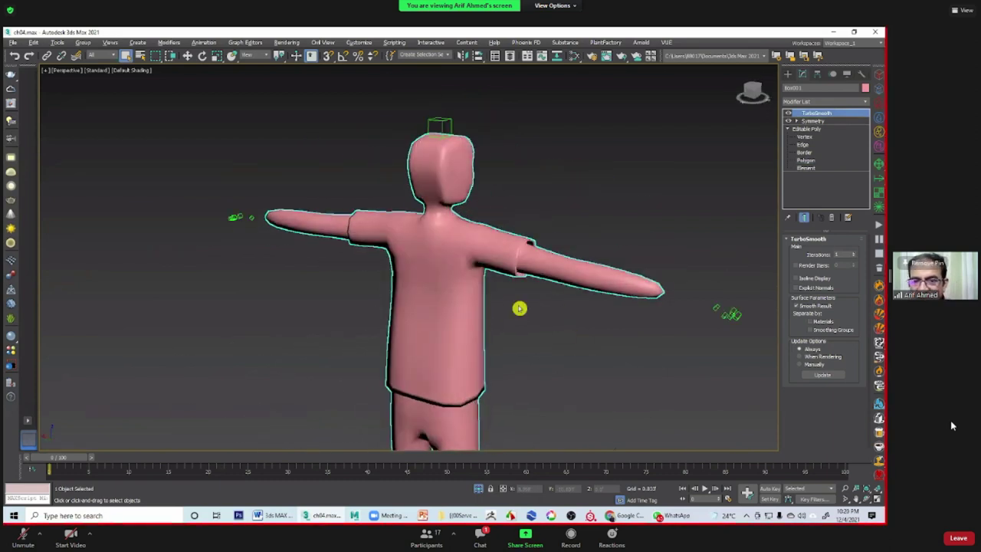
{"action": "middle_click_drag", "start_coordinate": [483, 206], "coordinate": [444, 187], "text": "alt"}
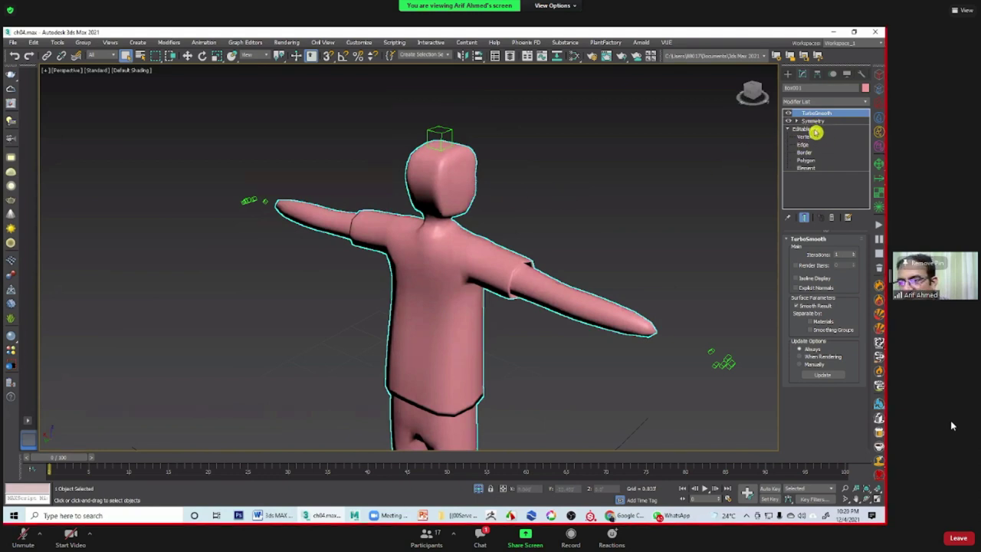
Step: Select the Editable Poly base mesh and bring up its Paint Deformation rollout
{"action": "left_click", "coordinate": [811, 130]}
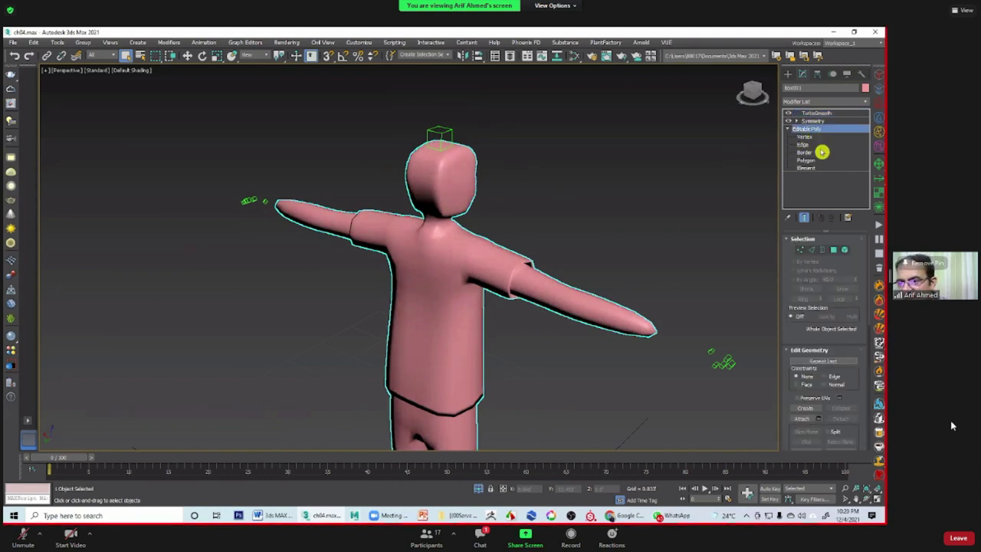
{"action": "scroll", "coordinate": [792, 247], "scroll_direction": "down", "scroll_amount": 3}
{"action": "scroll", "coordinate": [784, 350], "scroll_direction": "down", "scroll_amount": 3}
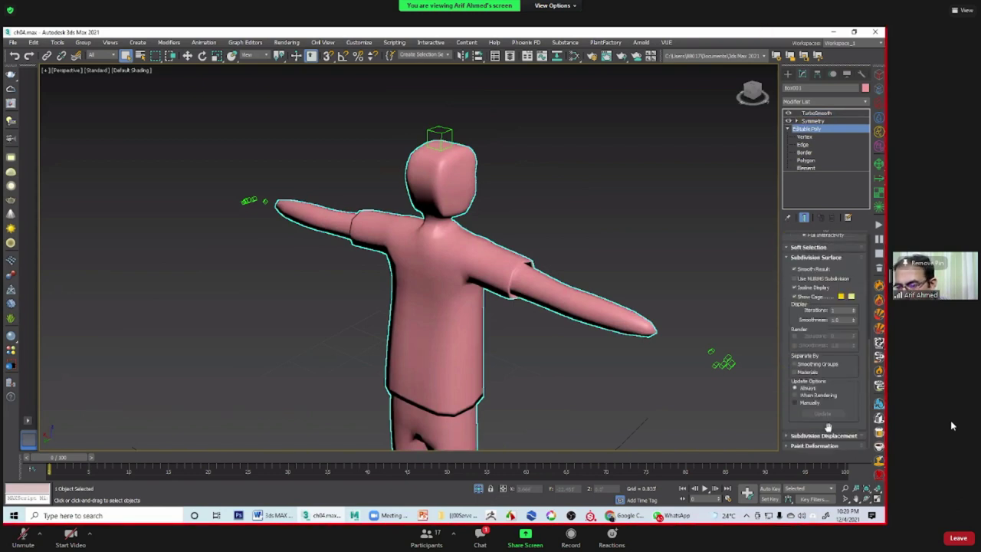
{"action": "scroll", "coordinate": [822, 441], "scroll_direction": "down", "scroll_amount": 3}
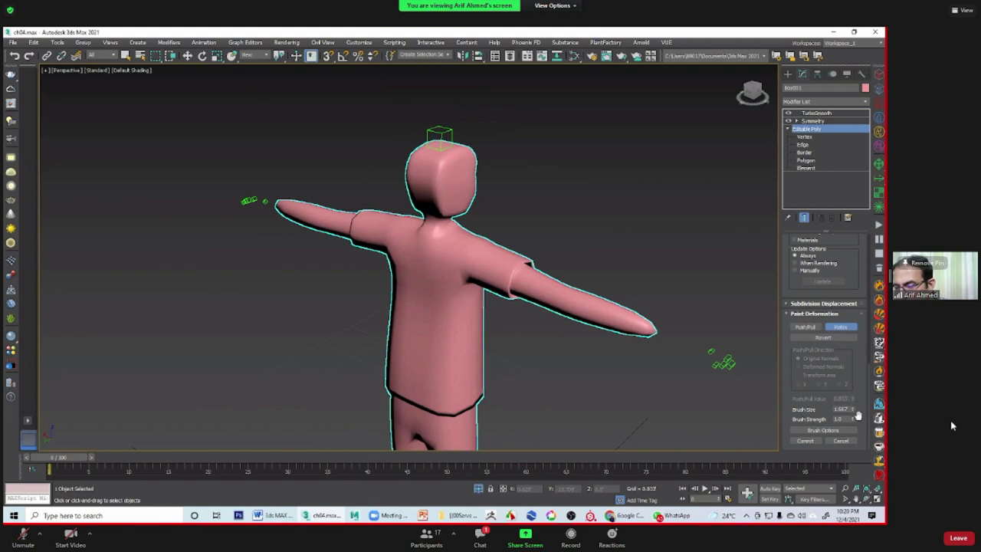
Step: Change the Paint Deformation brush size from 1.667 to 0.5
{"action": "left_click", "coordinate": [831, 433]}
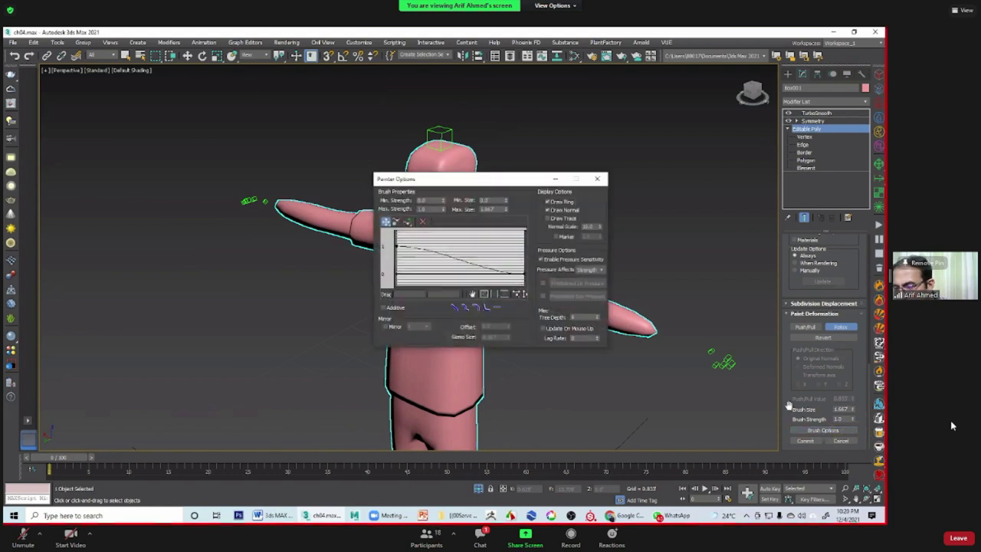
{"action": "left_click", "coordinate": [604, 184]}
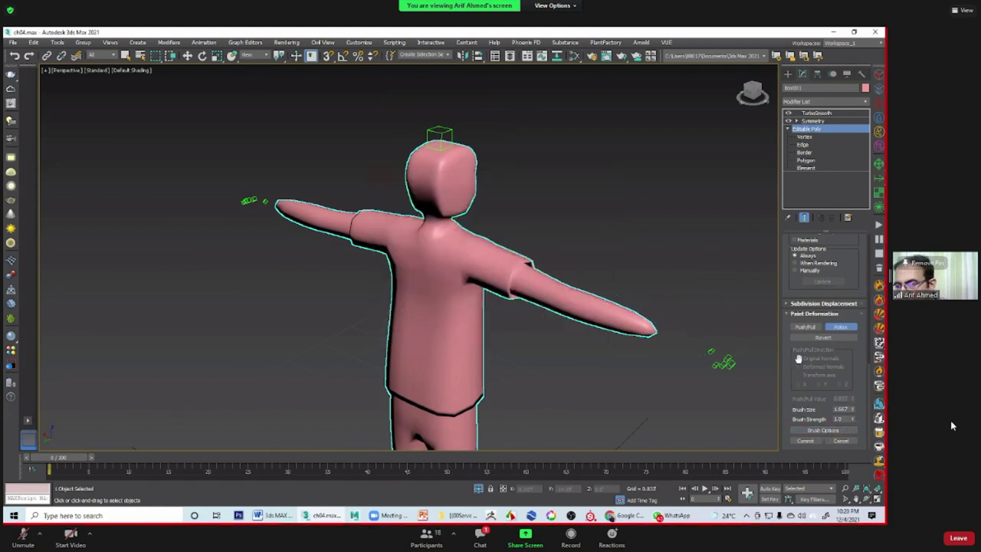
{"action": "left_click", "coordinate": [852, 414]}
{"action": "left_click_drag", "start_coordinate": [851, 409], "coordinate": [802, 408]}
{"action": "type", "text": "0.5"}
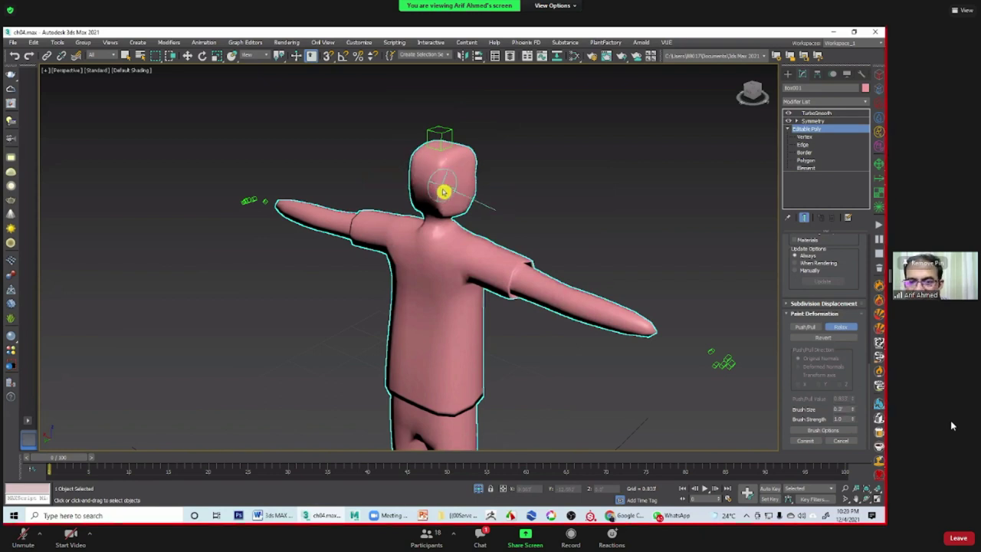
Step: Orbit around the smoothed character to check its head and body
{"action": "scroll", "coordinate": [463, 223], "scroll_direction": "up", "scroll_amount": 3}
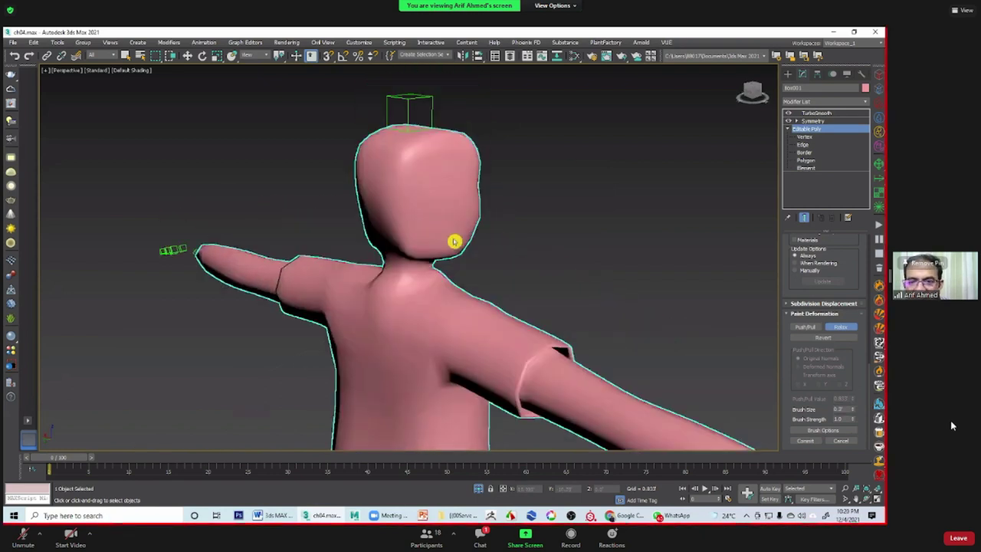
{"action": "mouse_move", "coordinate": [418, 259]}
{"action": "middle_mouse_down", "text": "alt"}
{"action": "mouse_move", "coordinate": [499, 248]}
{"action": "mouse_move", "coordinate": [381, 237]}
{"action": "mouse_move", "coordinate": [495, 240]}
{"action": "mouse_move", "coordinate": [447, 212]}
{"action": "mouse_move", "coordinate": [439, 221]}
{"action": "mouse_move", "coordinate": [513, 215]}
{"action": "mouse_move", "coordinate": [463, 211]}
{"action": "mouse_move", "coordinate": [432, 192]}
{"action": "mouse_move", "coordinate": [444, 232]}
{"action": "mouse_move", "coordinate": [511, 219]}
{"action": "mouse_move", "coordinate": [583, 223]}
{"action": "mouse_move", "coordinate": [493, 225]}
{"action": "mouse_move", "coordinate": [462, 215]}
{"action": "middle_mouse_up", "text": "alt"}
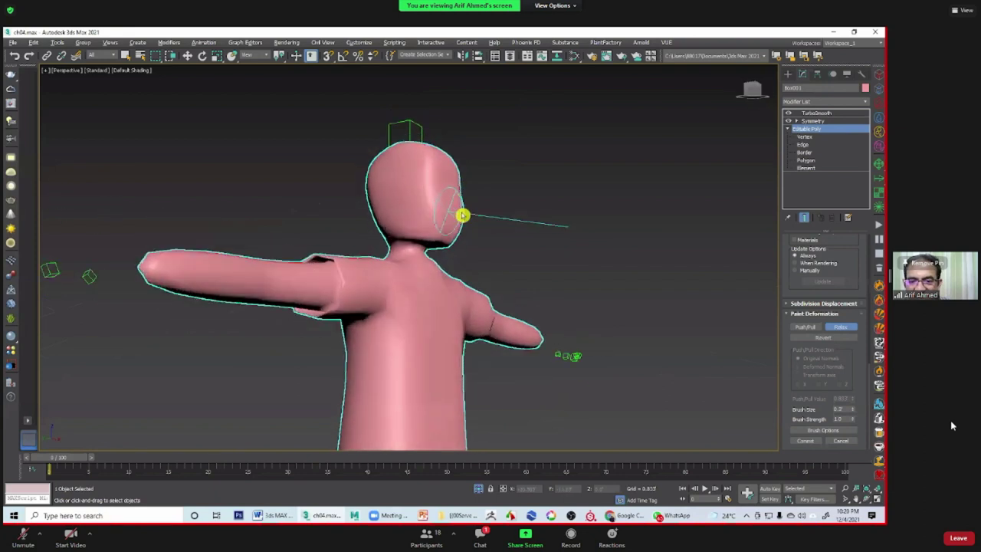
{"action": "mouse_move", "coordinate": [506, 259]}
{"action": "middle_mouse_down", "text": "alt"}
{"action": "mouse_move", "coordinate": [473, 269]}
{"action": "mouse_move", "coordinate": [574, 274]}
{"action": "mouse_move", "coordinate": [597, 286]}
{"action": "mouse_move", "coordinate": [442, 299]}
{"action": "mouse_move", "coordinate": [473, 285]}
{"action": "mouse_move", "coordinate": [471, 296]}
{"action": "mouse_move", "coordinate": [473, 228]}
{"action": "mouse_move", "coordinate": [501, 292]}
{"action": "mouse_move", "coordinate": [532, 302]}
{"action": "mouse_move", "coordinate": [524, 263]}
{"action": "mouse_move", "coordinate": [519, 292]}
{"action": "mouse_move", "coordinate": [501, 282]}
{"action": "mouse_move", "coordinate": [616, 243]}
{"action": "mouse_move", "coordinate": [622, 276]}
{"action": "mouse_move", "coordinate": [503, 306]}
{"action": "mouse_move", "coordinate": [496, 232]}
{"action": "mouse_move", "coordinate": [489, 306]}
{"action": "mouse_move", "coordinate": [478, 305]}
{"action": "mouse_move", "coordinate": [515, 294]}
{"action": "mouse_move", "coordinate": [299, 220]}
{"action": "middle_mouse_up", "text": "alt"}
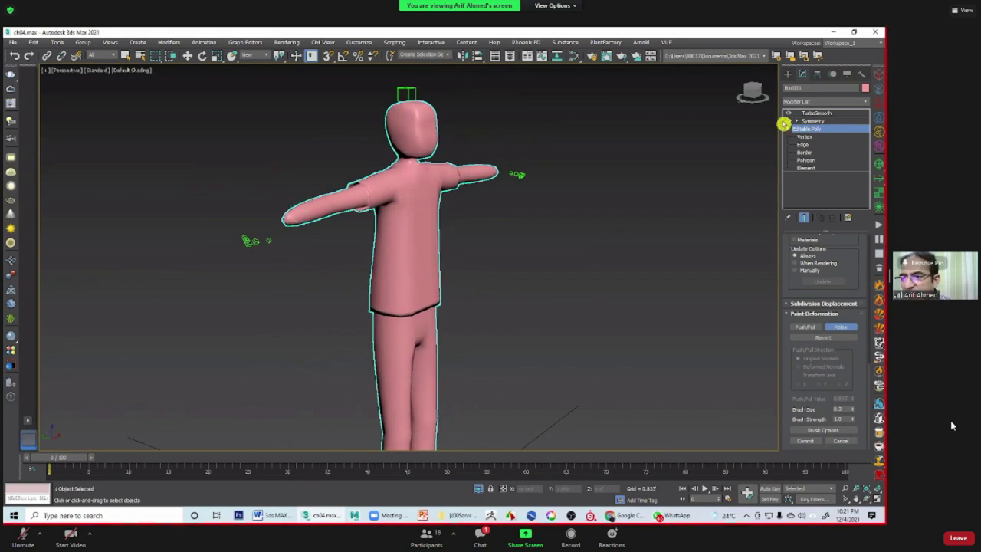
Step: Turn off TurboSmooth and show edged faces (F4) to reveal the low-poly mesh
{"action": "left_click", "coordinate": [788, 114]}
{"action": "key", "text": "F4"}
{"action": "scroll", "coordinate": [514, 282], "scroll_direction": "up", "scroll_amount": 4}
{"action": "scroll", "coordinate": [511, 283], "scroll_direction": "up", "scroll_amount": 1}
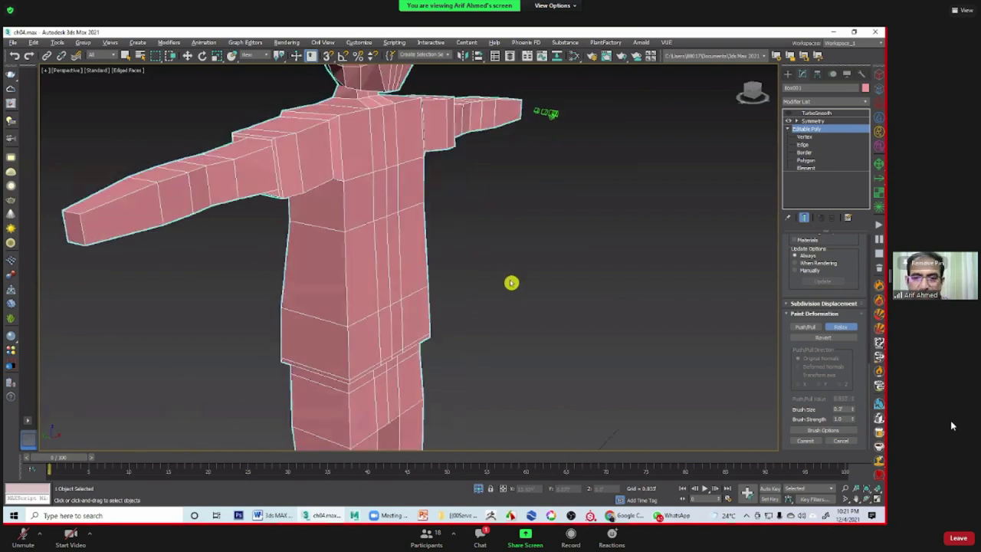
{"action": "middle_click_drag", "start_coordinate": [511, 283], "coordinate": [537, 264], "text": "alt"}
Step: Unhide the bone objects so the hand bones appear
{"action": "left_click", "coordinate": [844, 73]}
{"action": "left_click", "coordinate": [823, 184]}
{"action": "middle_click_drag", "start_coordinate": [628, 225], "coordinate": [381, 314], "text": "alt"}
{"action": "scroll", "coordinate": [442, 298], "scroll_direction": "up", "scroll_amount": 2}
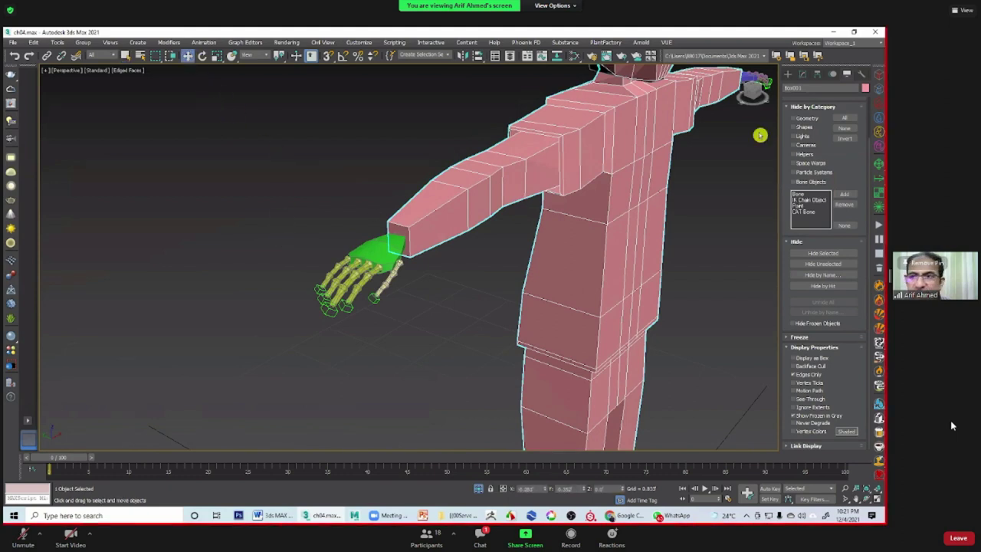
Step: At Polygon level, select the arm's end polygon at the wrist
{"action": "left_click", "coordinate": [803, 74]}
{"action": "left_click", "coordinate": [812, 161]}
{"action": "left_click", "coordinate": [398, 234]}
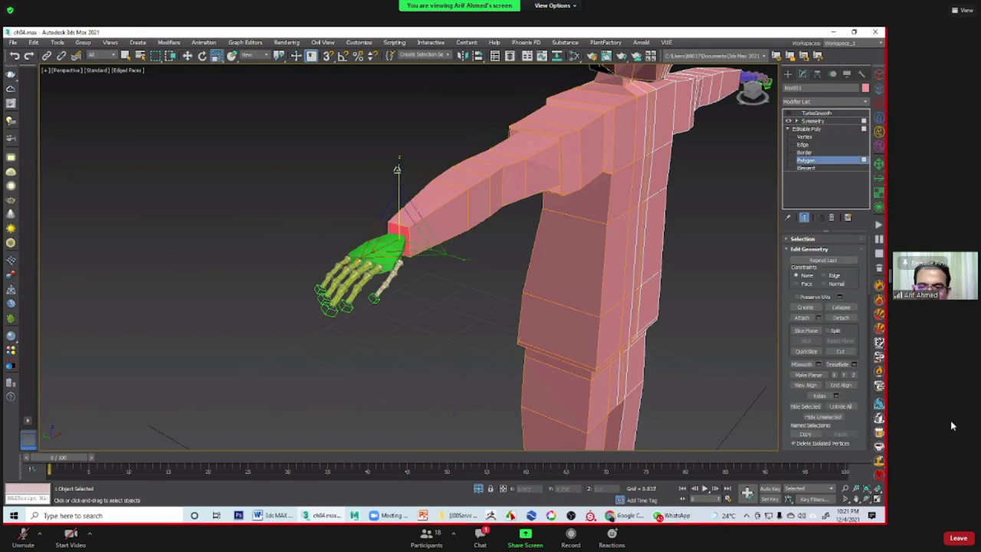
{"action": "scroll", "coordinate": [399, 261], "scroll_direction": "up", "scroll_amount": 5}
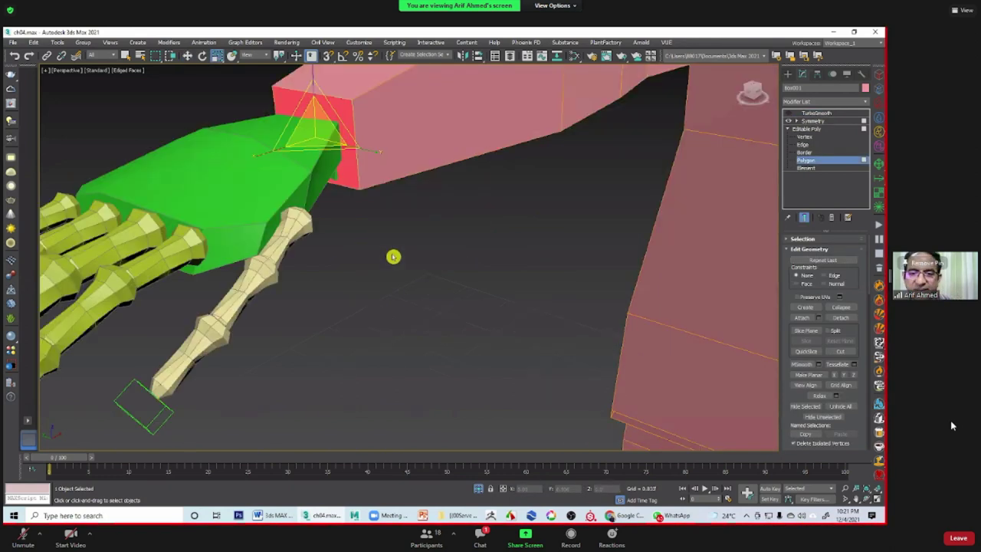
{"action": "mouse_move", "coordinate": [398, 263]}
{"action": "middle_mouse_down"}
{"action": "mouse_move", "coordinate": [410, 222]}
{"action": "mouse_move", "coordinate": [423, 251]}
{"action": "middle_mouse_up"}
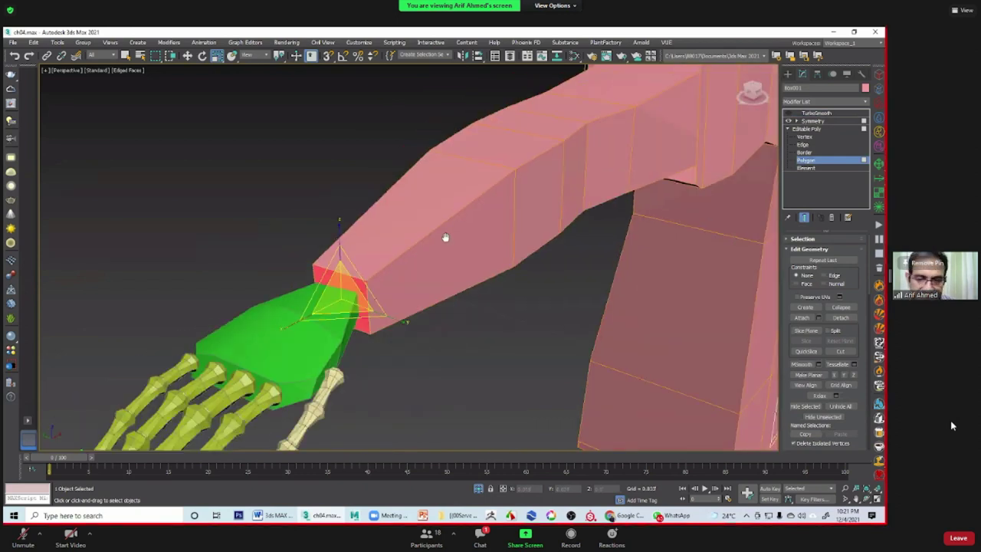
{"action": "scroll", "coordinate": [446, 237], "scroll_direction": "down", "scroll_amount": 1}
{"action": "scroll", "coordinate": [445, 250], "scroll_direction": "down", "scroll_amount": 3}
{"action": "scroll", "coordinate": [446, 263], "scroll_direction": "down", "scroll_amount": 3}
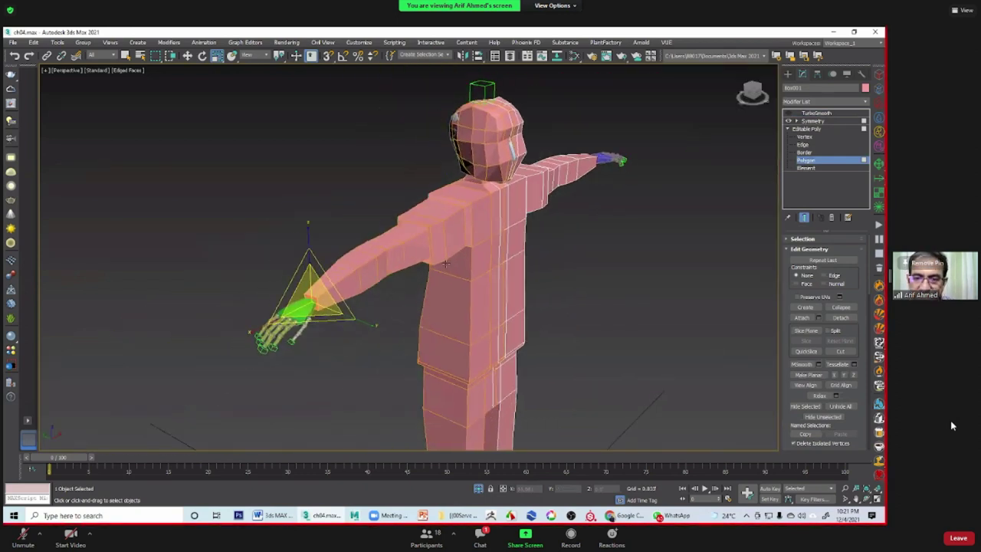
{"action": "scroll", "coordinate": [446, 263], "scroll_direction": "up", "scroll_amount": 2}
{"action": "middle_click_drag", "start_coordinate": [446, 263], "coordinate": [414, 253], "text": "alt"}
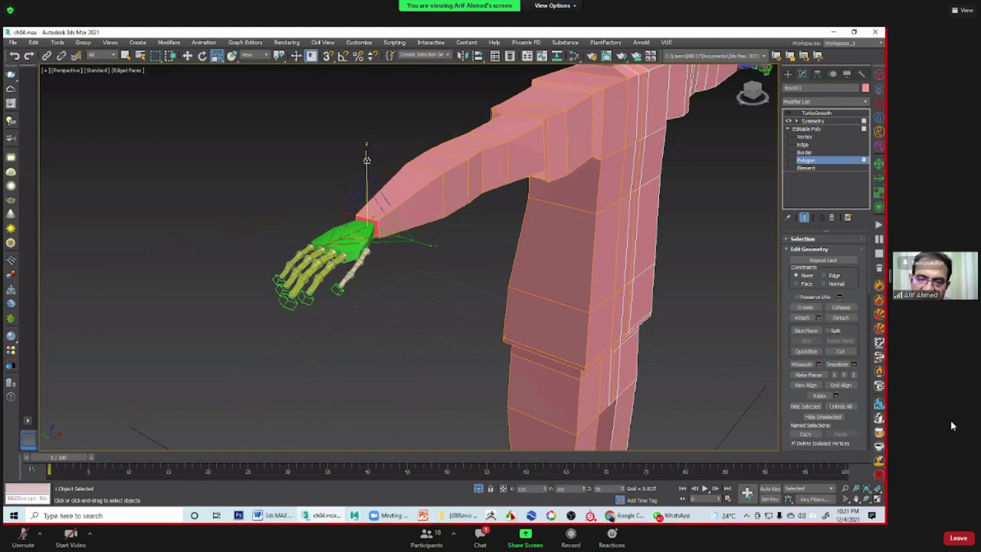
{"action": "scroll", "coordinate": [393, 253], "scroll_direction": "up", "scroll_amount": 4}
{"action": "scroll", "coordinate": [392, 267], "scroll_direction": "down", "scroll_amount": 2}
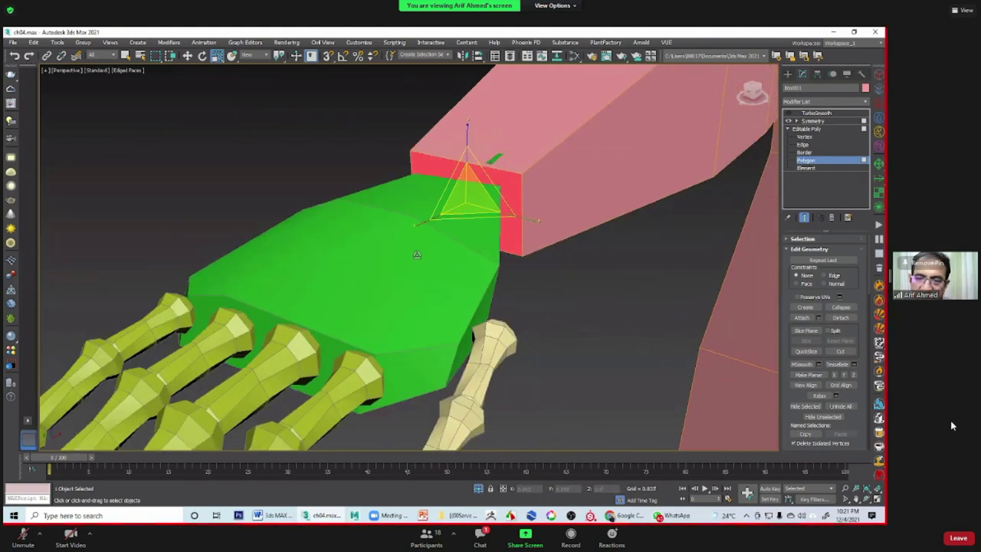
{"action": "scroll", "coordinate": [414, 260], "scroll_direction": "down", "scroll_amount": 5}
{"action": "scroll", "coordinate": [425, 259], "scroll_direction": "up", "scroll_amount": 6}
{"action": "scroll", "coordinate": [425, 259], "scroll_direction": "down", "scroll_amount": 2}
{"action": "scroll", "coordinate": [437, 259], "scroll_direction": "down", "scroll_amount": 1}
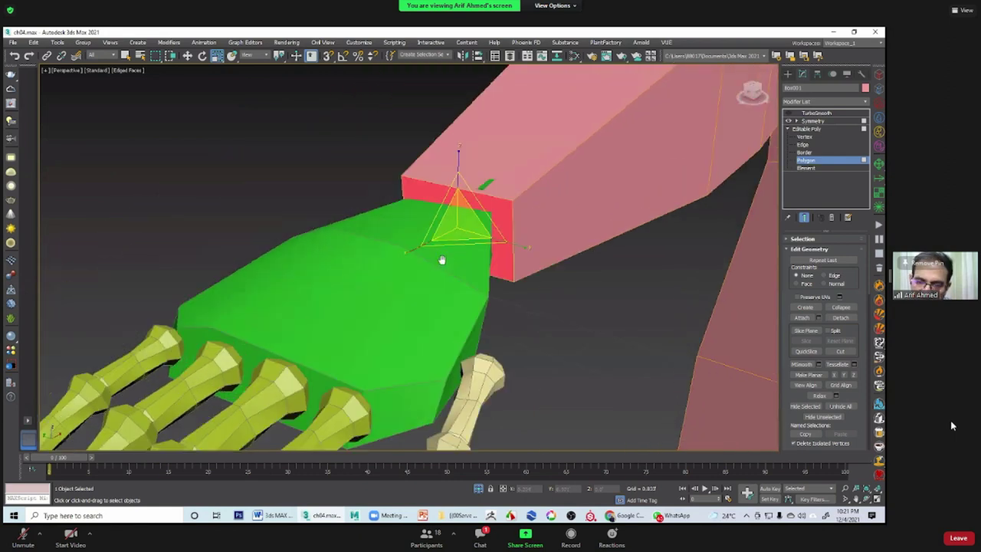
{"action": "scroll", "coordinate": [445, 258], "scroll_direction": "down", "scroll_amount": 5}
{"action": "scroll", "coordinate": [464, 259], "scroll_direction": "up", "scroll_amount": 6}
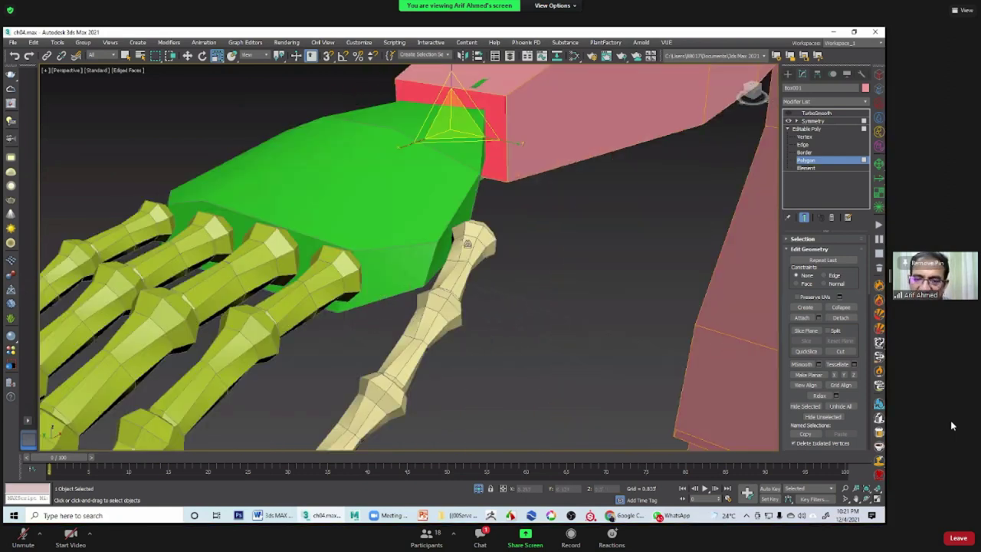
{"action": "scroll", "coordinate": [468, 231], "scroll_direction": "down", "scroll_amount": 5}
Step: Move and extrude the wrist end polygon into a block over the hand bones
{"action": "right_click", "coordinate": [464, 234]}
{"action": "left_click", "coordinate": [468, 243]}
{"action": "left_click", "coordinate": [473, 228]}
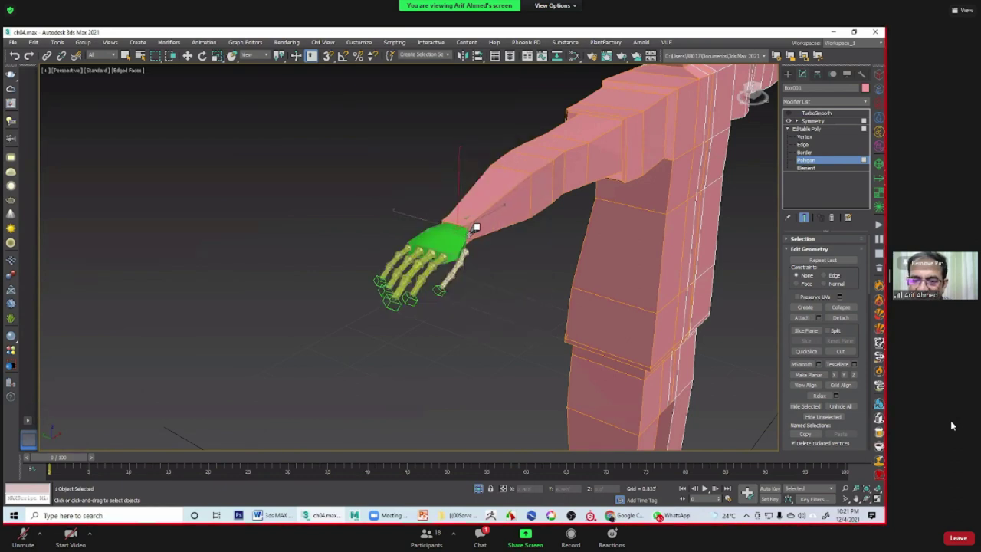
{"action": "left_click_drag", "start_coordinate": [476, 227], "coordinate": [455, 230]}
{"action": "left_click", "coordinate": [456, 227]}
{"action": "left_click_drag", "start_coordinate": [460, 223], "coordinate": [454, 230]}
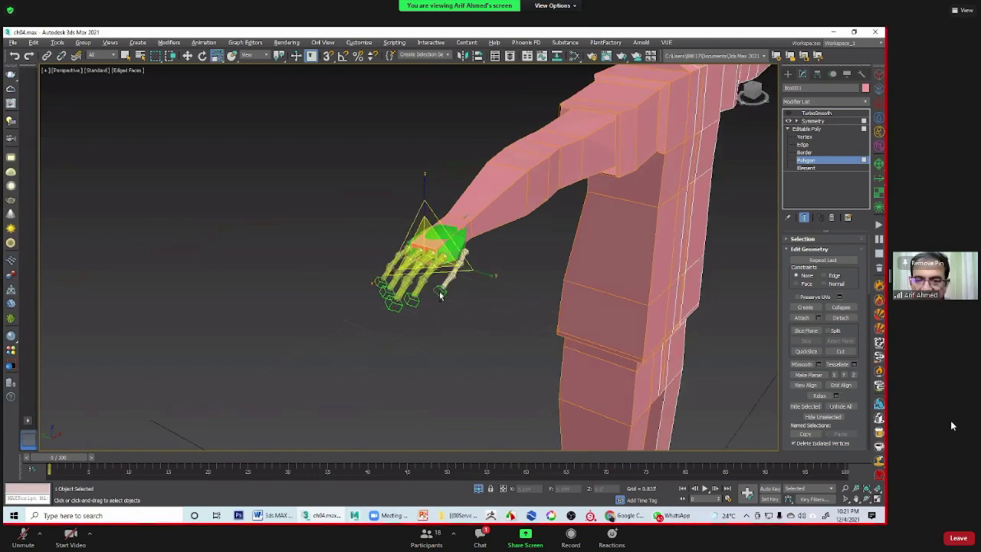
{"action": "middle_click_drag", "start_coordinate": [450, 229], "coordinate": [483, 238], "text": "alt"}
{"action": "left_click_drag", "start_coordinate": [517, 276], "coordinate": [542, 285]}
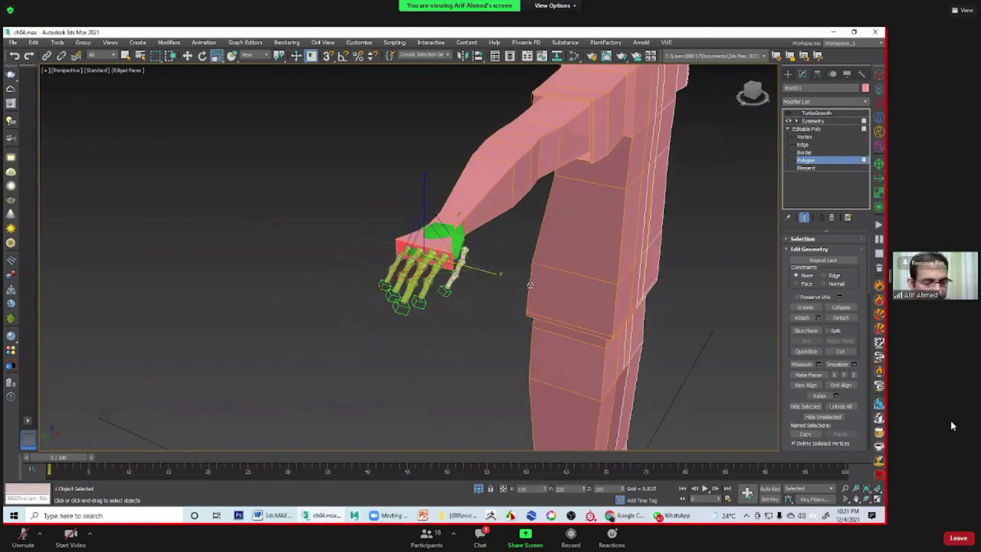
{"action": "mouse_move", "coordinate": [445, 297]}
{"action": "middle_mouse_down", "text": "alt"}
{"action": "mouse_move", "coordinate": [482, 256]}
{"action": "mouse_move", "coordinate": [449, 268]}
{"action": "middle_mouse_up", "text": "alt"}
{"action": "scroll", "coordinate": [482, 257], "scroll_direction": "up", "scroll_amount": 5}
{"action": "scroll", "coordinate": [479, 276], "scroll_direction": "down", "scroll_amount": 8}
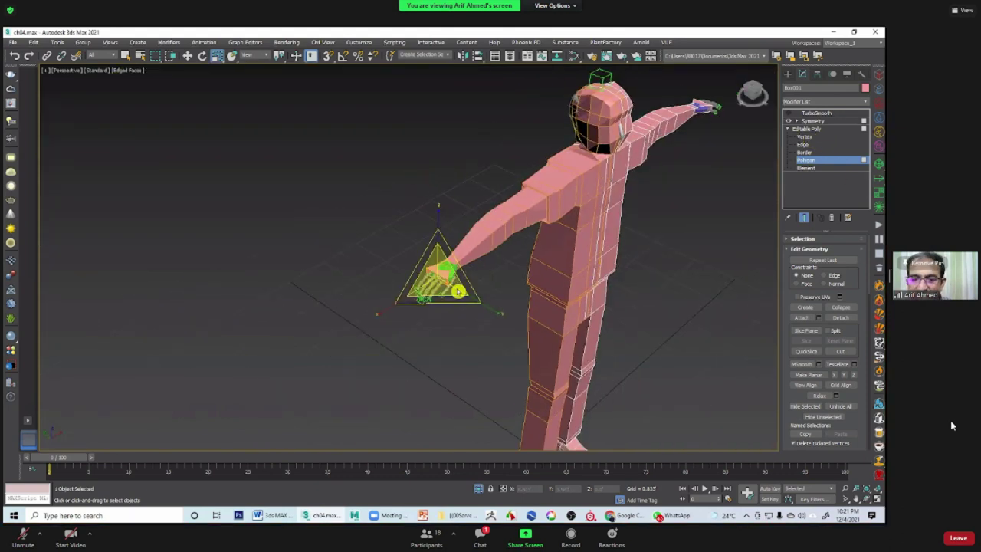
Step: Switch to Vertex level and zoom the maximized Top view in on the hand block
{"action": "key", "text": "1"}
{"action": "scroll", "coordinate": [359, 249], "scroll_direction": "up", "scroll_amount": 4}
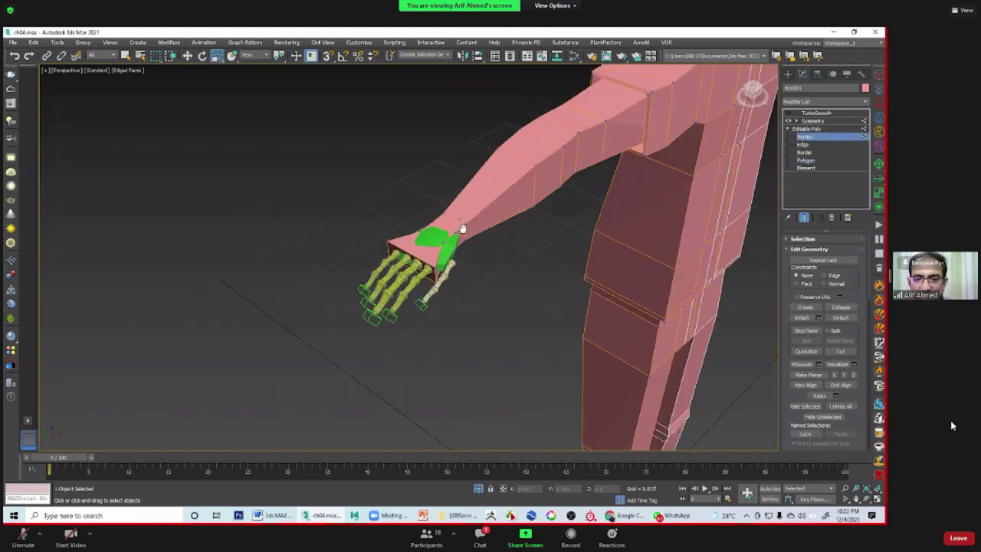
{"action": "middle_click_drag", "start_coordinate": [377, 269], "coordinate": [590, 211]}
{"action": "key", "text": "alt+w"}
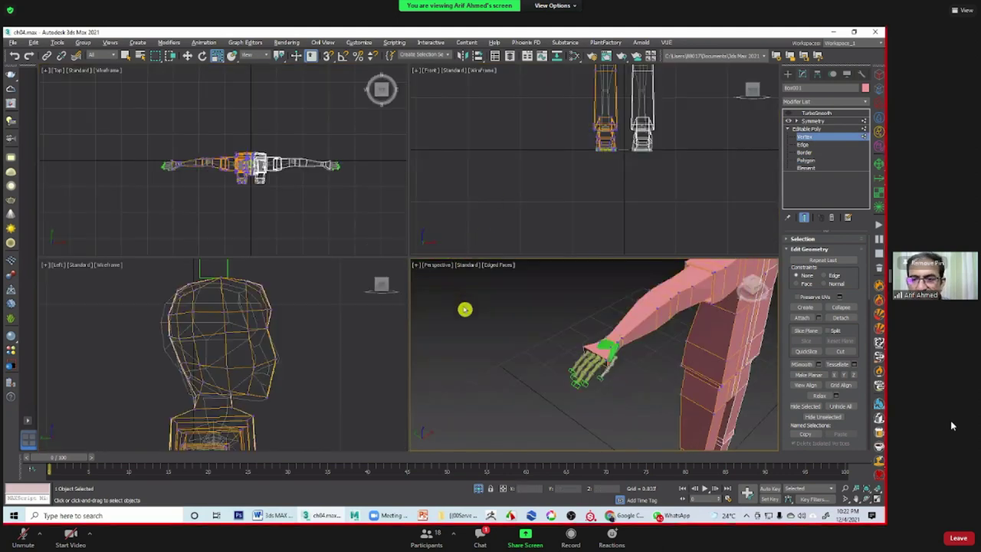
{"action": "key", "text": "alt+w"}
{"action": "scroll", "coordinate": [473, 253], "scroll_direction": "up", "scroll_amount": 2}
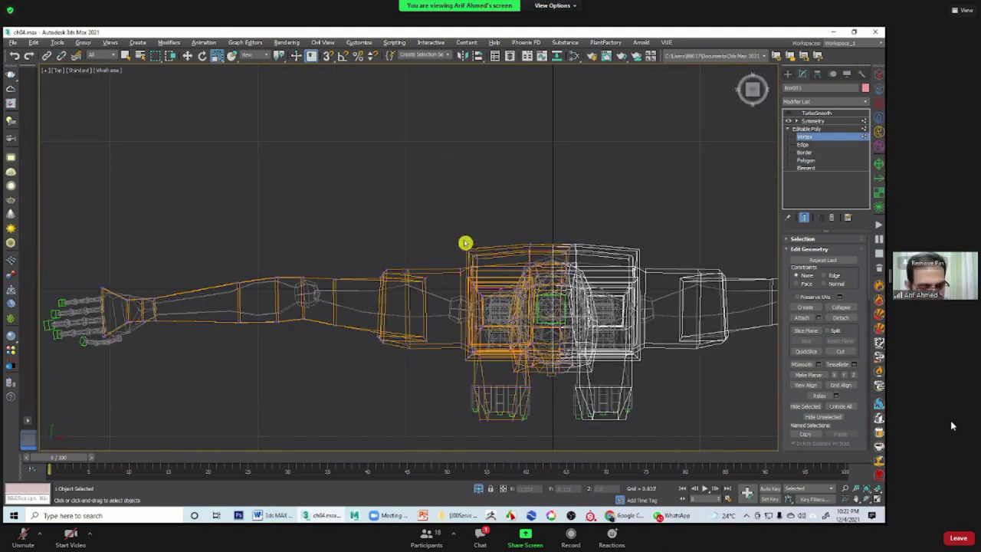
{"action": "middle_click_drag", "start_coordinate": [466, 237], "coordinate": [453, 192]}
{"action": "scroll", "coordinate": [460, 161], "scroll_direction": "up", "scroll_amount": 2}
{"action": "scroll", "coordinate": [460, 158], "scroll_direction": "up", "scroll_amount": 2}
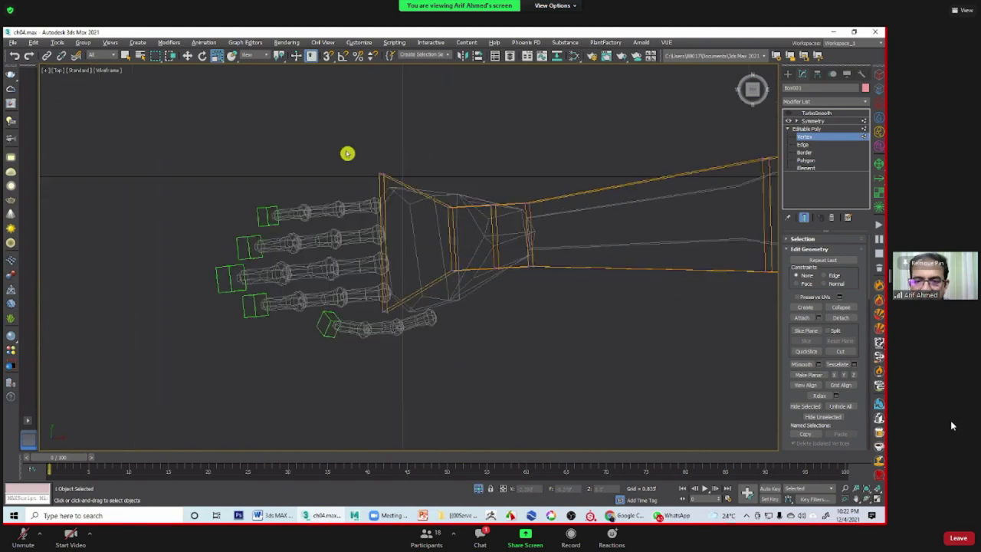
{"action": "scroll", "coordinate": [347, 154], "scroll_direction": "up", "scroll_amount": 1}
{"action": "scroll", "coordinate": [363, 149], "scroll_direction": "up", "scroll_amount": 1}
Step: Pull the palm's lower-right vertex left so the lower edge fits the finger bones
{"action": "key", "text": "w"}
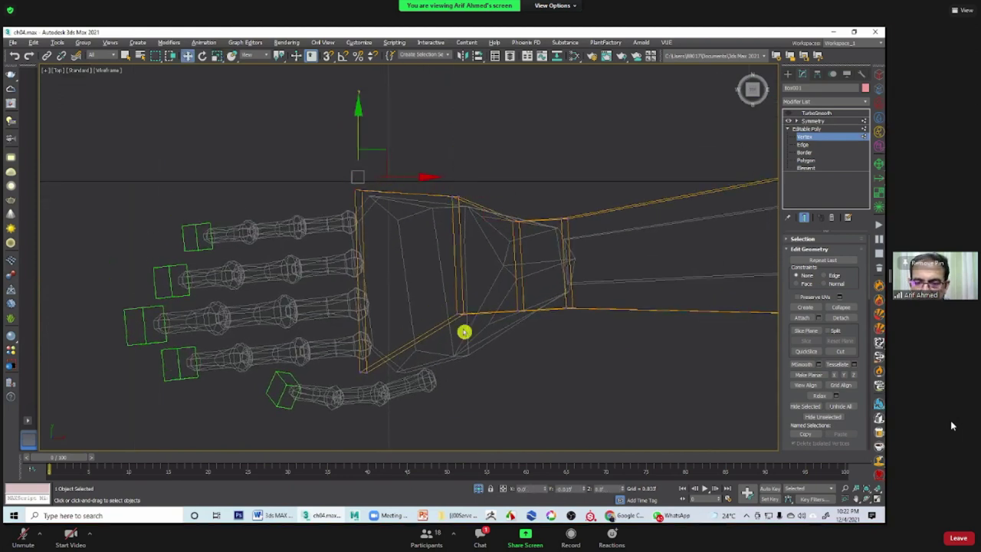
{"action": "left_click_drag", "start_coordinate": [465, 332], "coordinate": [486, 291]}
{"action": "mouse_move", "coordinate": [361, 364]}
{"action": "left_mouse_down"}
{"action": "mouse_move", "coordinate": [393, 383]}
{"action": "mouse_move", "coordinate": [389, 343]}
{"action": "left_mouse_up"}
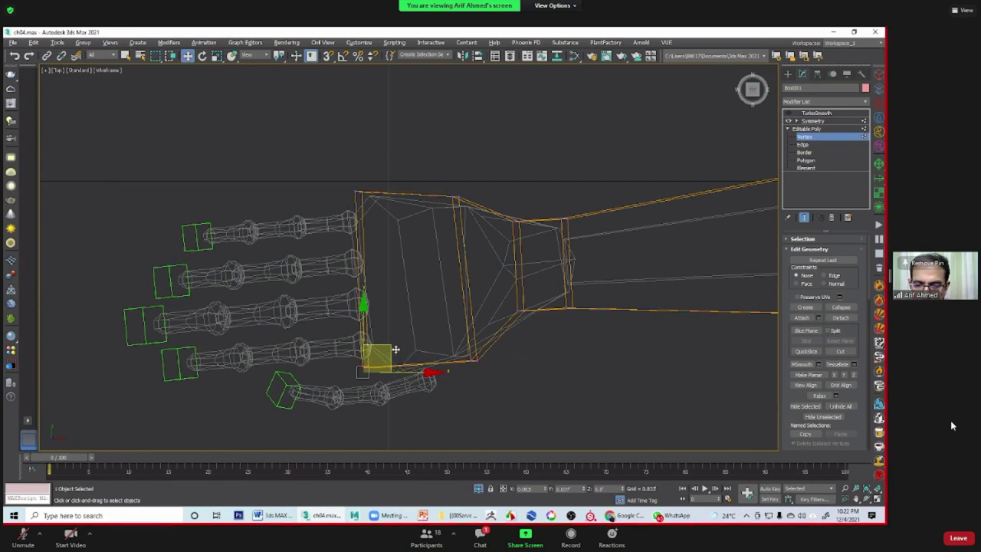
{"action": "left_click", "coordinate": [529, 377]}
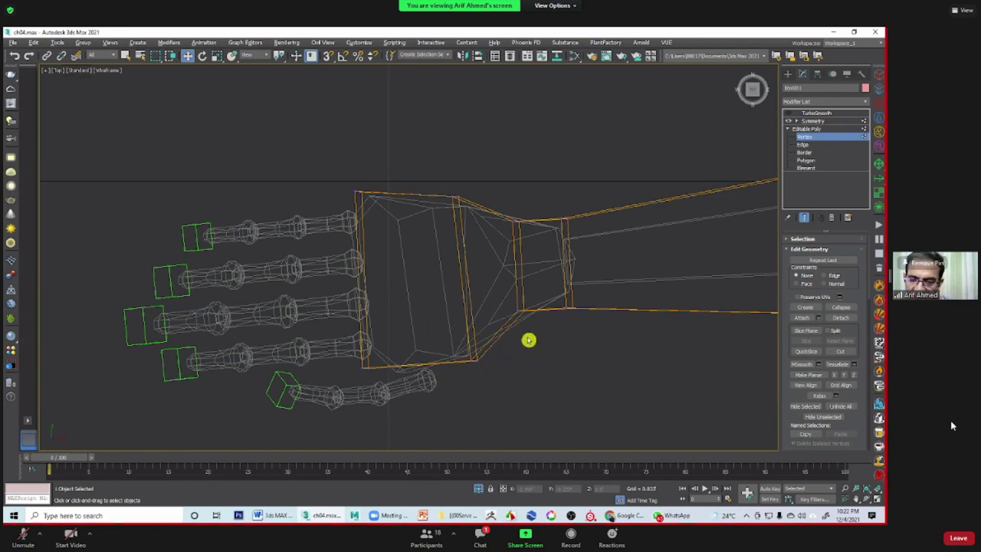
{"action": "left_click", "coordinate": [475, 356]}
{"action": "left_click_drag", "start_coordinate": [501, 343], "coordinate": [437, 338]}
{"action": "mouse_move", "coordinate": [502, 299]}
{"action": "left_mouse_down"}
{"action": "mouse_move", "coordinate": [532, 329]}
{"action": "mouse_move", "coordinate": [541, 318]}
{"action": "mouse_move", "coordinate": [499, 329]}
{"action": "left_mouse_up"}
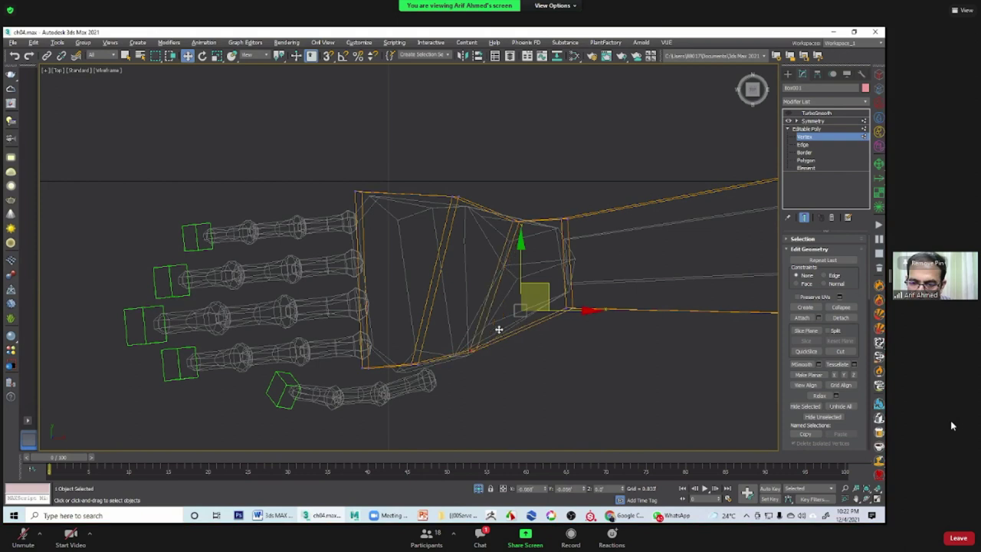
Step: Nudge the palm's top-edge and top-left vertices and lower a bottom-edge vertex to wrap the bones
{"action": "left_click", "coordinate": [515, 220]}
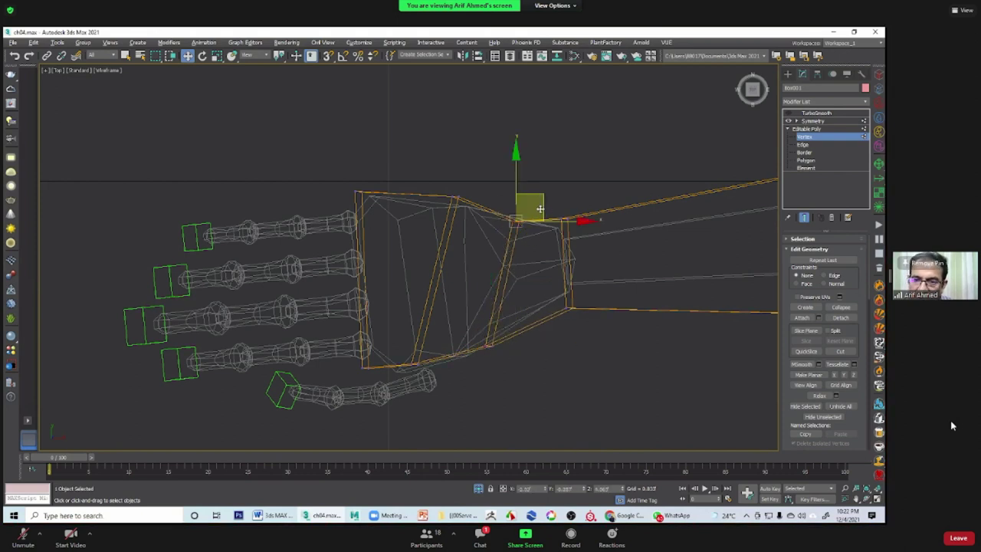
{"action": "left_click", "coordinate": [469, 196]}
{"action": "left_click_drag", "start_coordinate": [473, 174], "coordinate": [470, 173]}
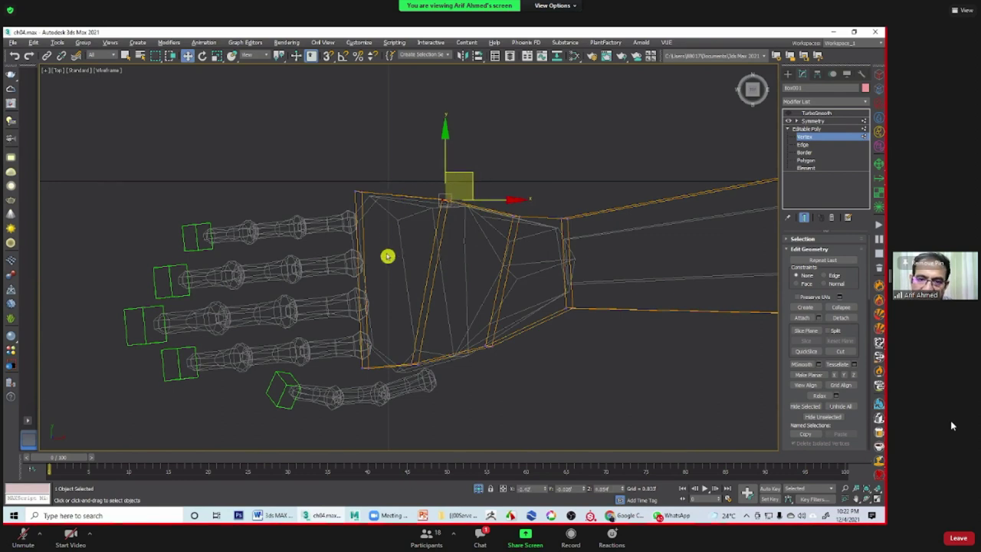
{"action": "middle_click_drag", "start_coordinate": [388, 256], "coordinate": [368, 213]}
{"action": "left_click_drag", "start_coordinate": [420, 295], "coordinate": [420, 301]}
{"action": "middle_click_drag", "start_coordinate": [455, 386], "coordinate": [489, 391]}
{"action": "left_click_drag", "start_coordinate": [358, 133], "coordinate": [390, 169]}
{"action": "left_click_drag", "start_coordinate": [402, 136], "coordinate": [401, 142]}
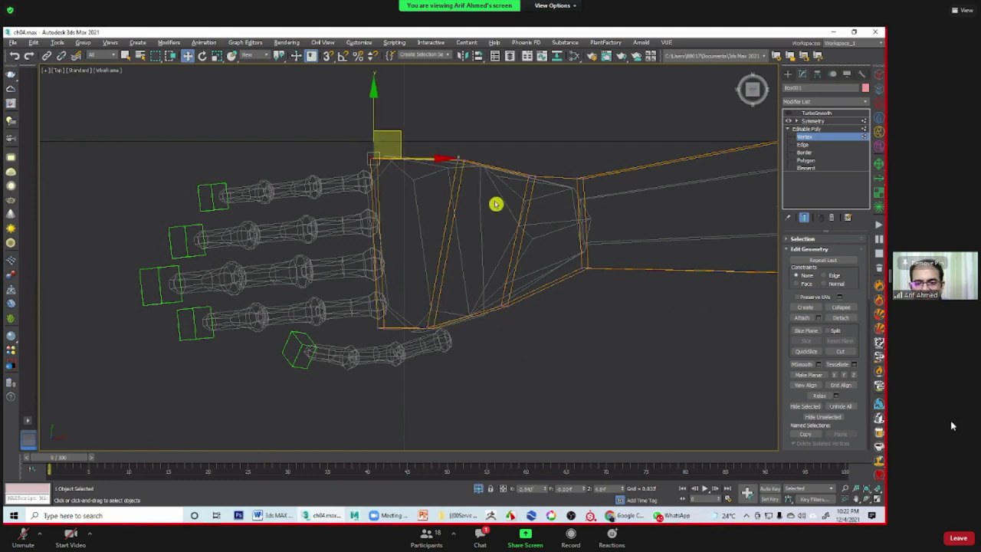
{"action": "left_click", "coordinate": [458, 159]}
{"action": "left_click_drag", "start_coordinate": [487, 141], "coordinate": [485, 136]}
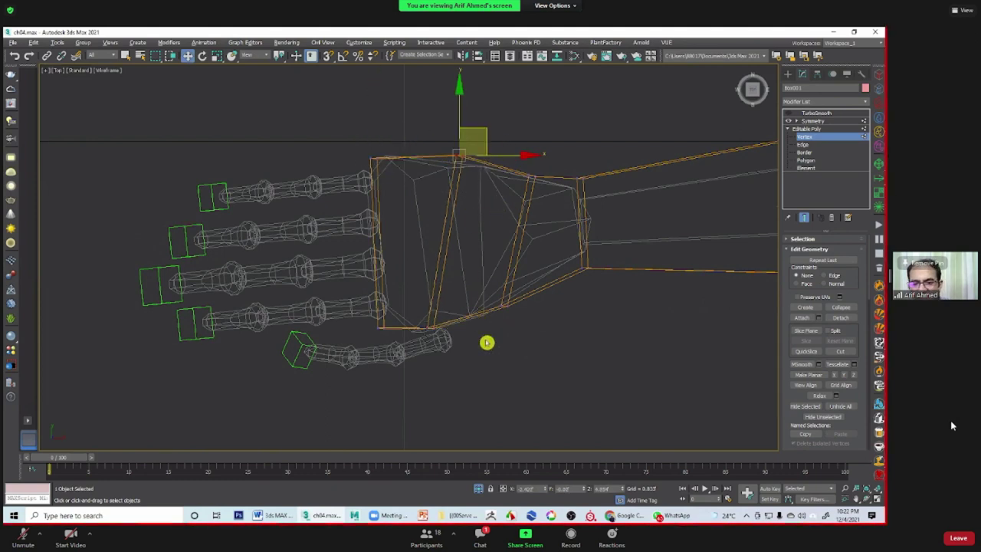
{"action": "middle_click_drag", "start_coordinate": [486, 343], "coordinate": [500, 331]}
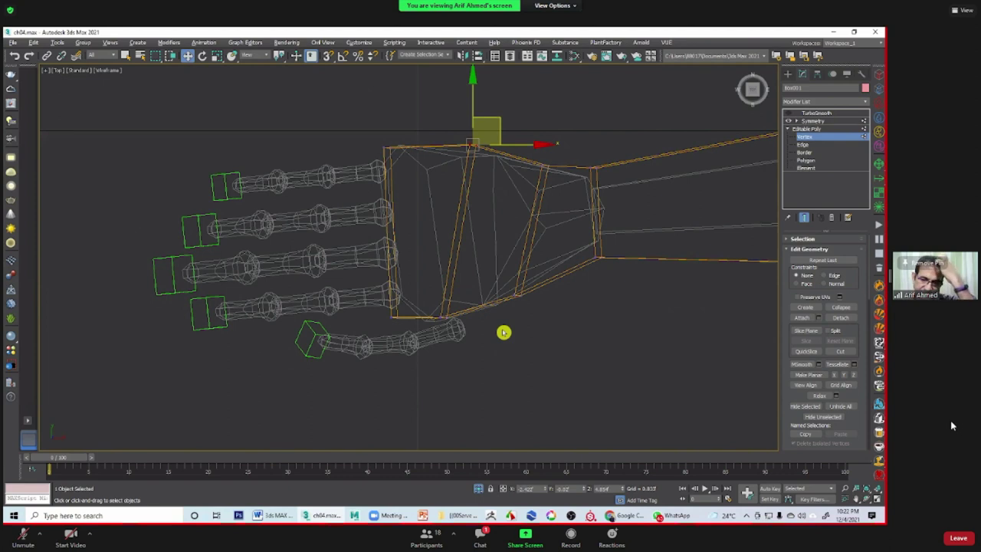
Step: Orbit and maximize the Perspective view, switch to Edge level, and zoom in on the hand
{"action": "key", "text": "alt+w"}
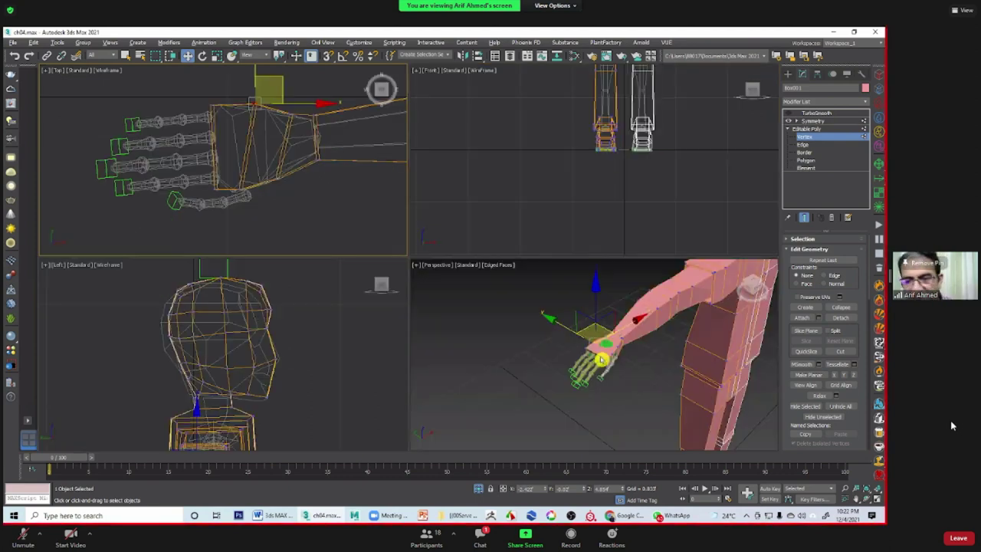
{"action": "mouse_move", "coordinate": [557, 385]}
{"action": "middle_mouse_down", "text": "alt"}
{"action": "mouse_move", "coordinate": [552, 350]}
{"action": "mouse_move", "coordinate": [568, 371]}
{"action": "middle_mouse_up", "text": "alt"}
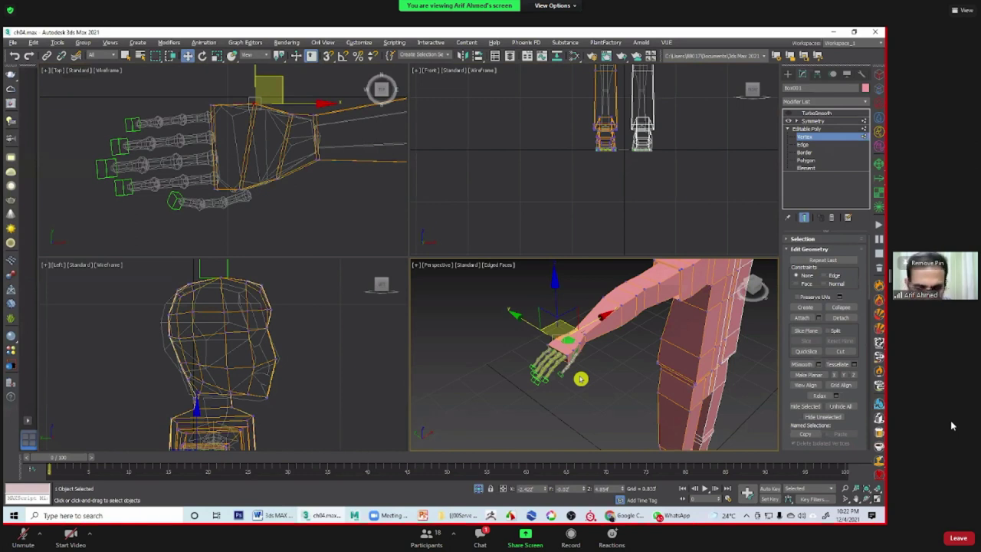
{"action": "key", "text": "alt+w"}
{"action": "mouse_move", "coordinate": [434, 330]}
{"action": "middle_mouse_down", "text": "alt"}
{"action": "mouse_move", "coordinate": [460, 322]}
{"action": "mouse_move", "coordinate": [471, 350]}
{"action": "mouse_move", "coordinate": [462, 350]}
{"action": "mouse_move", "coordinate": [515, 350]}
{"action": "mouse_move", "coordinate": [499, 313]}
{"action": "mouse_move", "coordinate": [475, 337]}
{"action": "mouse_move", "coordinate": [598, 350]}
{"action": "mouse_move", "coordinate": [427, 287]}
{"action": "mouse_move", "coordinate": [385, 325]}
{"action": "mouse_move", "coordinate": [508, 291]}
{"action": "middle_mouse_up", "text": "alt"}
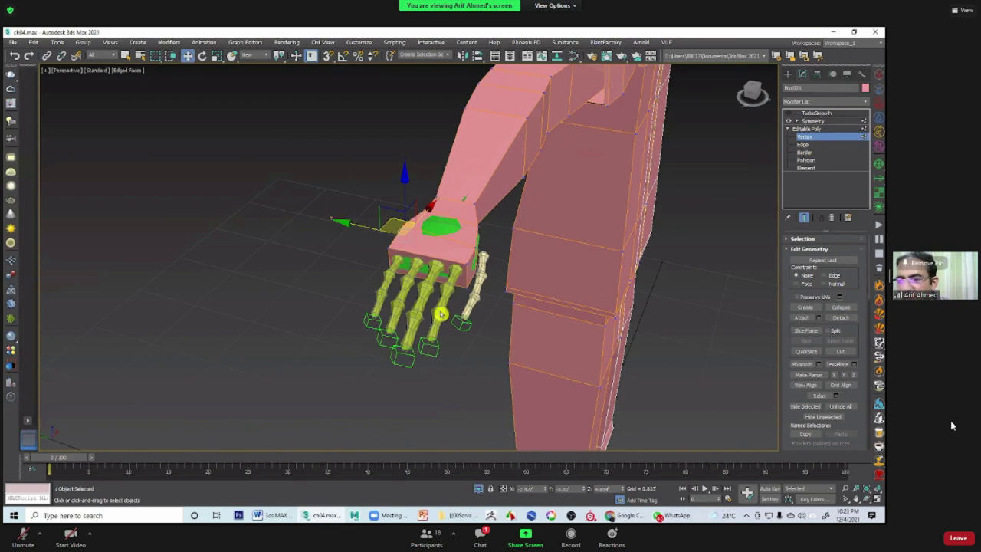
{"action": "key", "text": "2"}
{"action": "scroll", "coordinate": [456, 283], "scroll_direction": "up", "scroll_amount": 3}
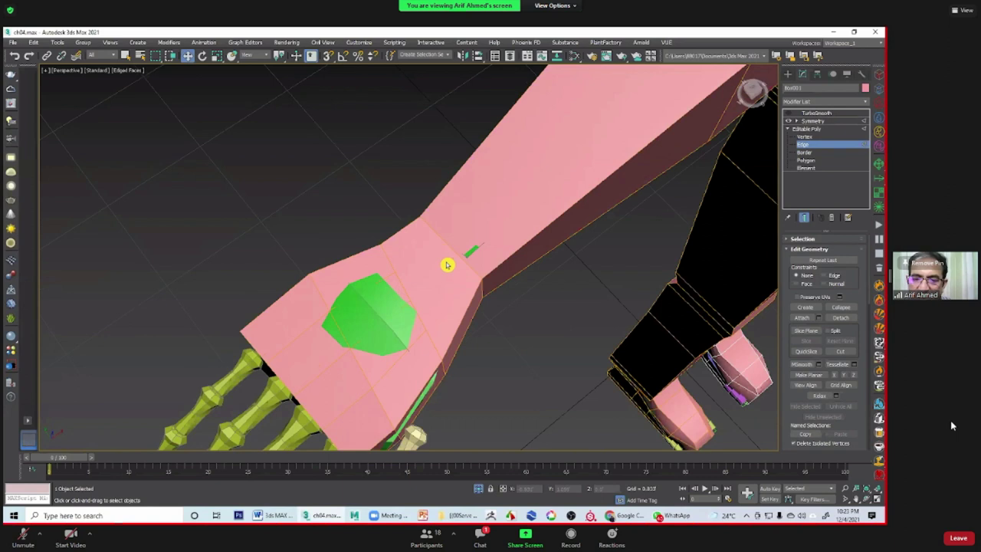
Step: Cut new edges from a lower palm vertex to the wrist's top edge and corner
{"action": "middle_click_drag", "start_coordinate": [460, 248], "coordinate": [437, 259], "text": "alt"}
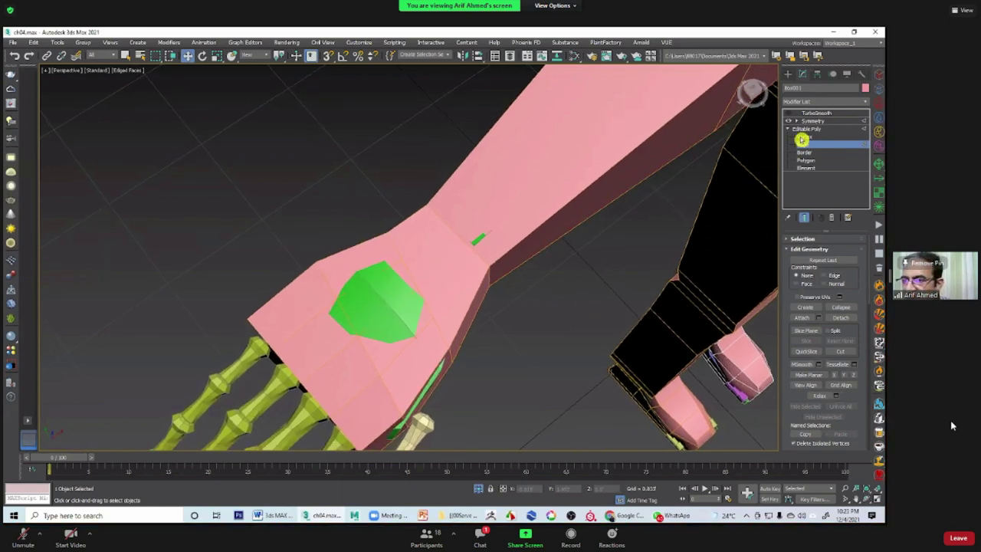
{"action": "left_click", "coordinate": [802, 137]}
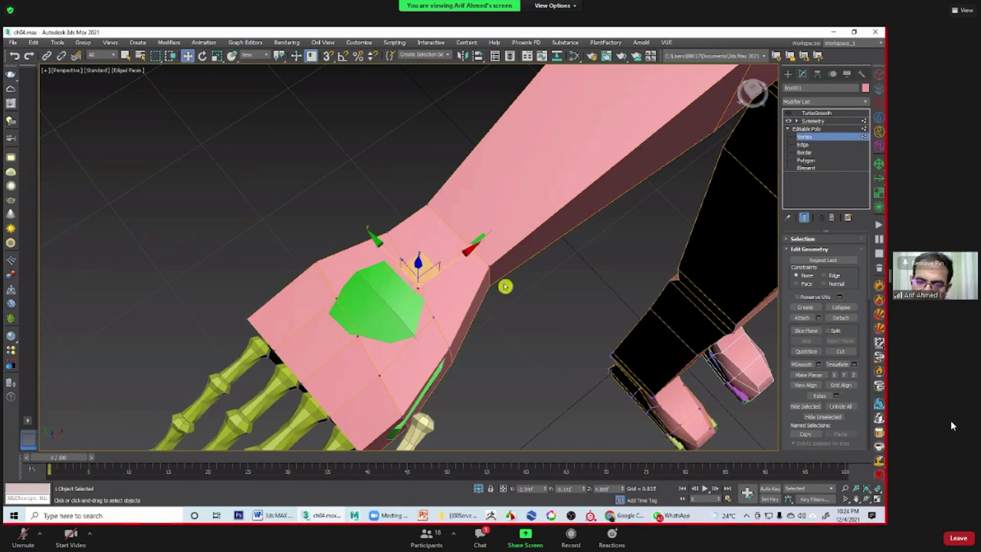
{"action": "left_click", "coordinate": [506, 342]}
{"action": "key", "text": "alt+c"}
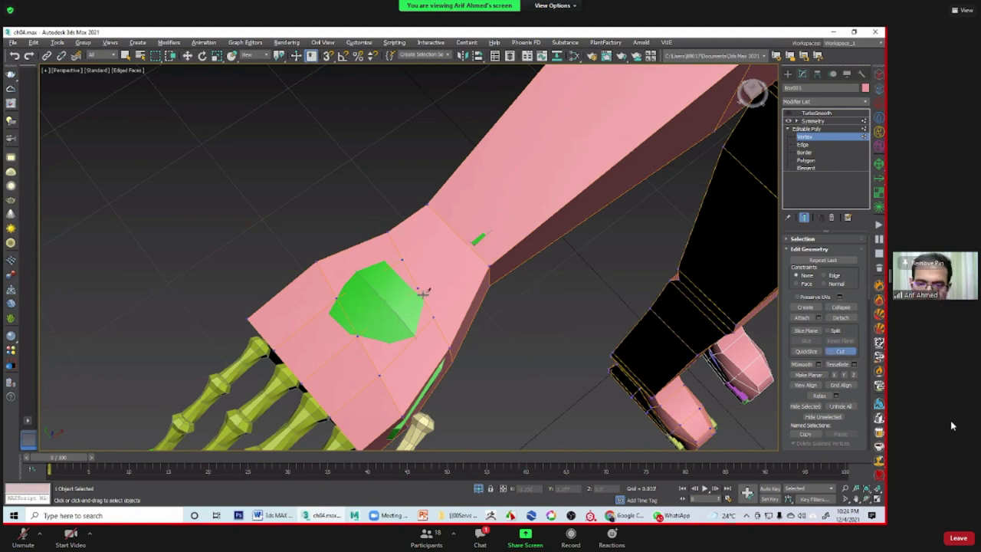
{"action": "left_click", "coordinate": [420, 286]}
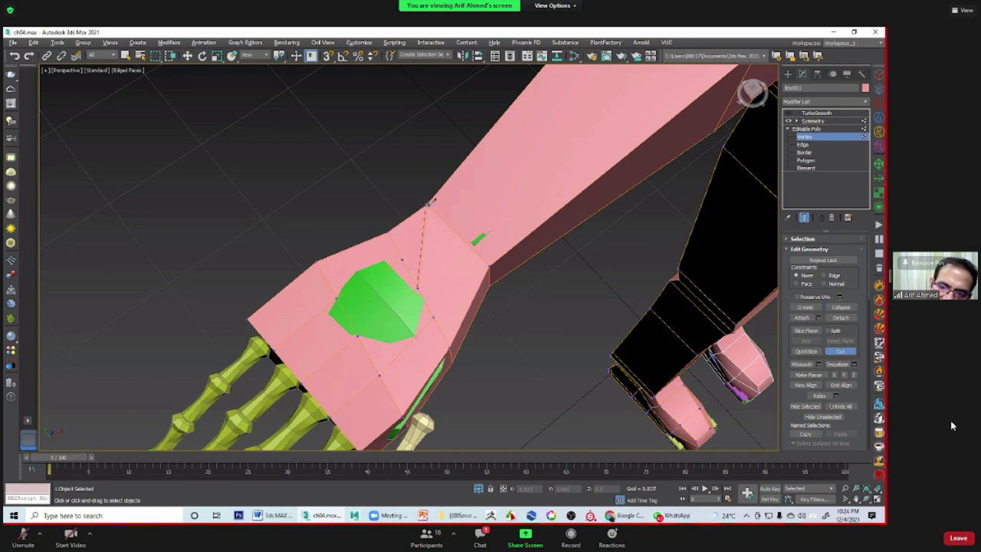
{"action": "left_click", "coordinate": [427, 202]}
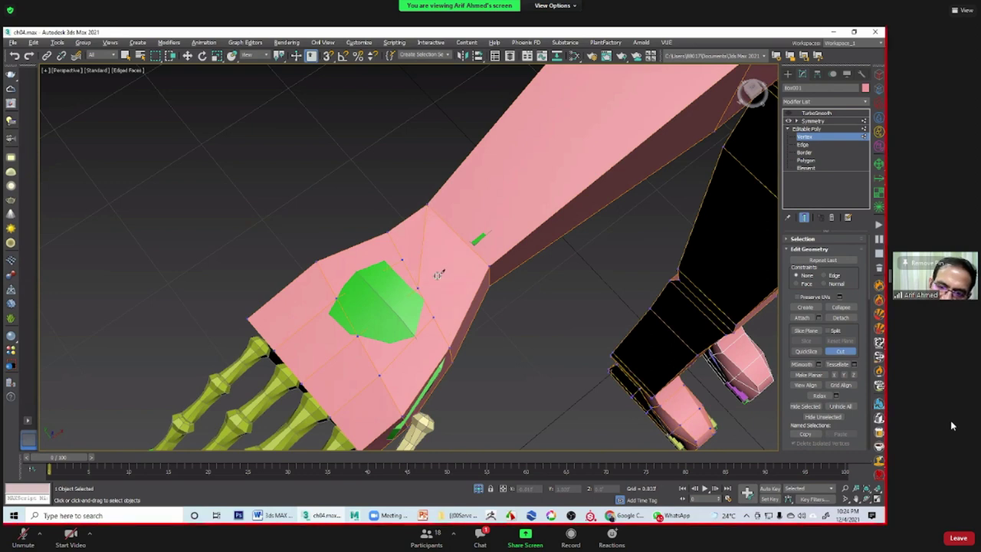
{"action": "left_click", "coordinate": [418, 289]}
{"action": "left_click", "coordinate": [490, 269]}
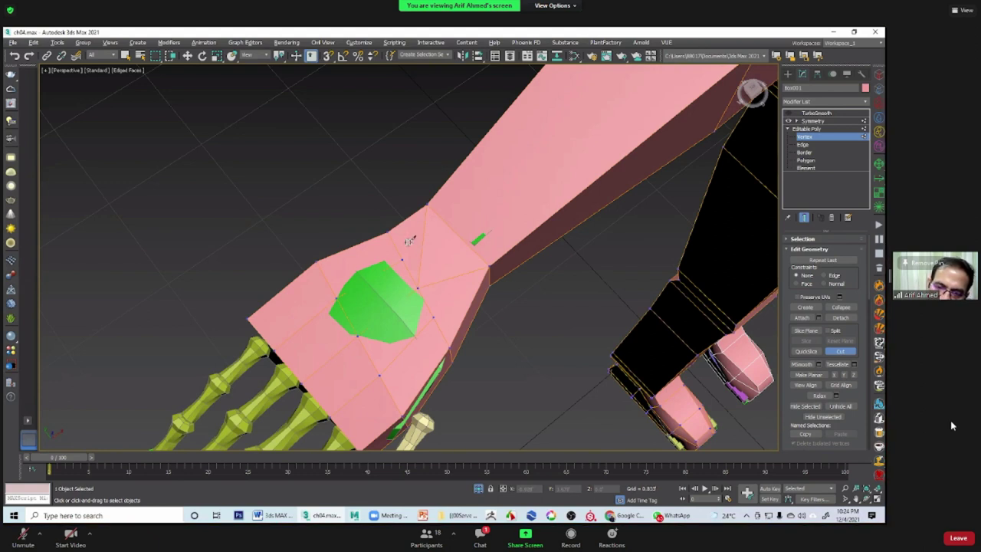
{"action": "right_click", "coordinate": [528, 322]}
Step: Pull the new wrist vertex up toward the top of the wrist
{"action": "key", "text": "w"}
{"action": "left_click", "coordinate": [434, 317]}
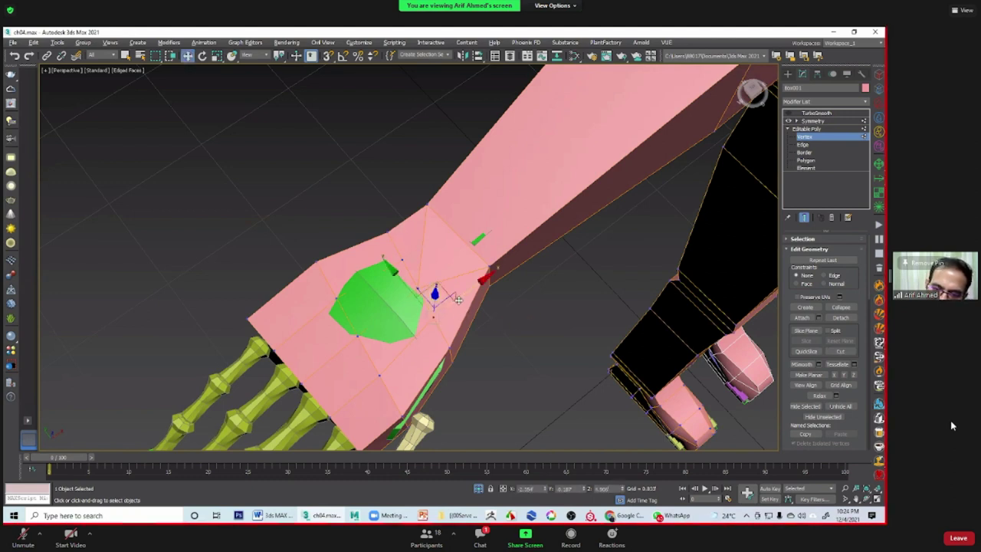
{"action": "left_click_drag", "start_coordinate": [458, 299], "coordinate": [454, 326]}
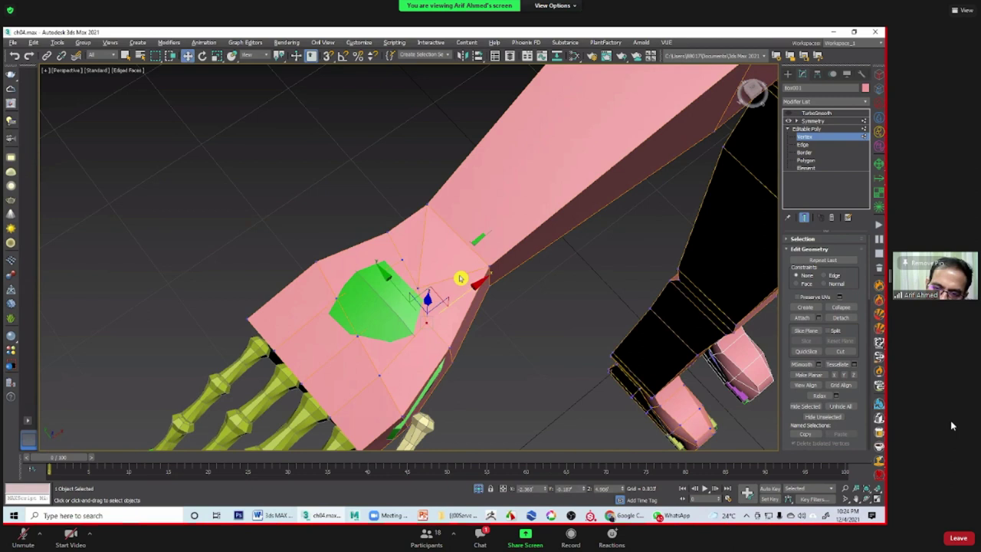
{"action": "mouse_move", "coordinate": [455, 326]}
{"action": "left_mouse_down"}
{"action": "mouse_move", "coordinate": [424, 253]}
{"action": "mouse_move", "coordinate": [443, 266]}
{"action": "left_mouse_up"}
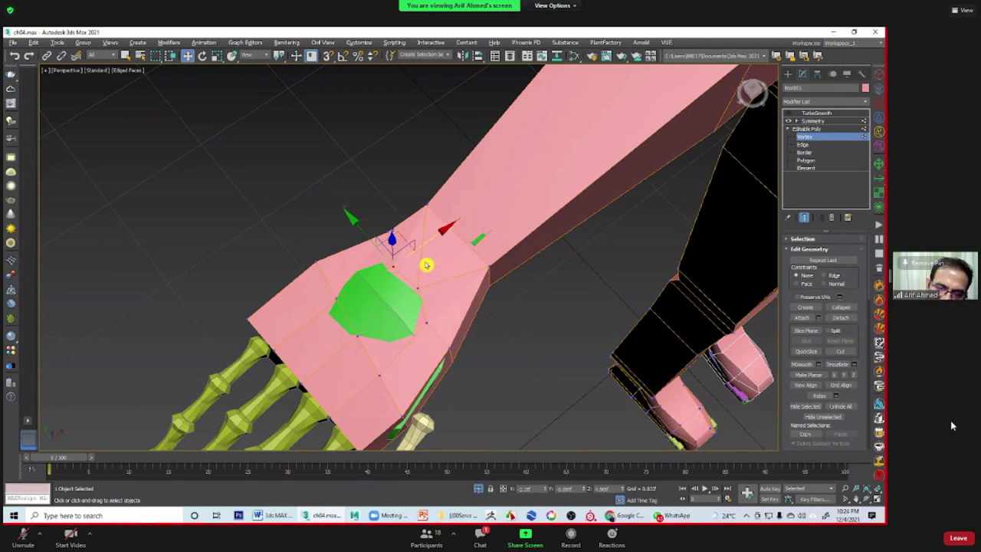
{"action": "mouse_move", "coordinate": [500, 291]}
{"action": "middle_mouse_down", "text": "alt"}
{"action": "mouse_move", "coordinate": [491, 198]}
{"action": "mouse_move", "coordinate": [473, 290]}
{"action": "middle_mouse_up", "text": "alt"}
{"action": "middle_click_drag", "start_coordinate": [530, 268], "coordinate": [500, 282], "text": "alt"}
{"action": "middle_click_drag", "start_coordinate": [693, 228], "coordinate": [683, 232], "text": "alt"}
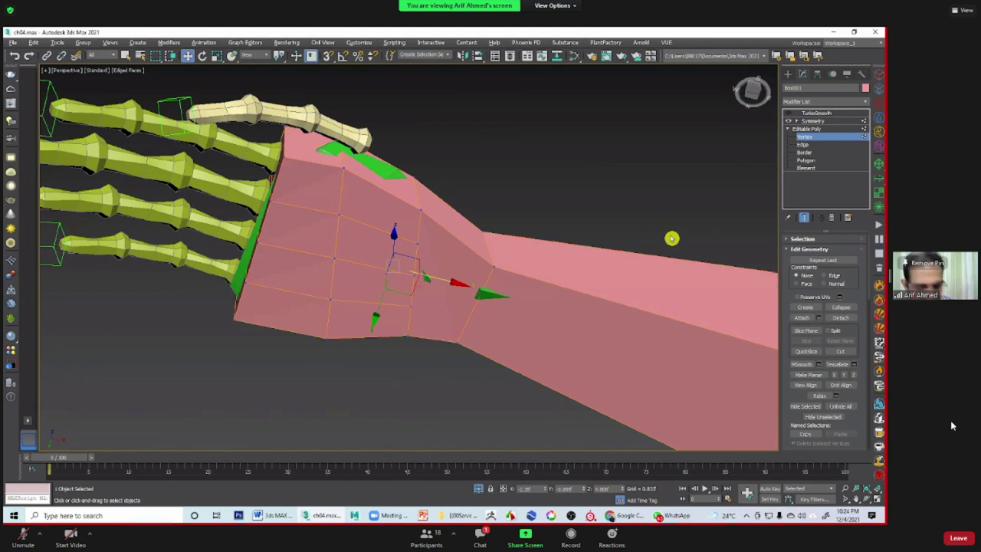
Step: Cut another edge line across the back of the hand block
{"action": "middle_click_drag", "start_coordinate": [671, 239], "coordinate": [663, 239], "text": "alt"}
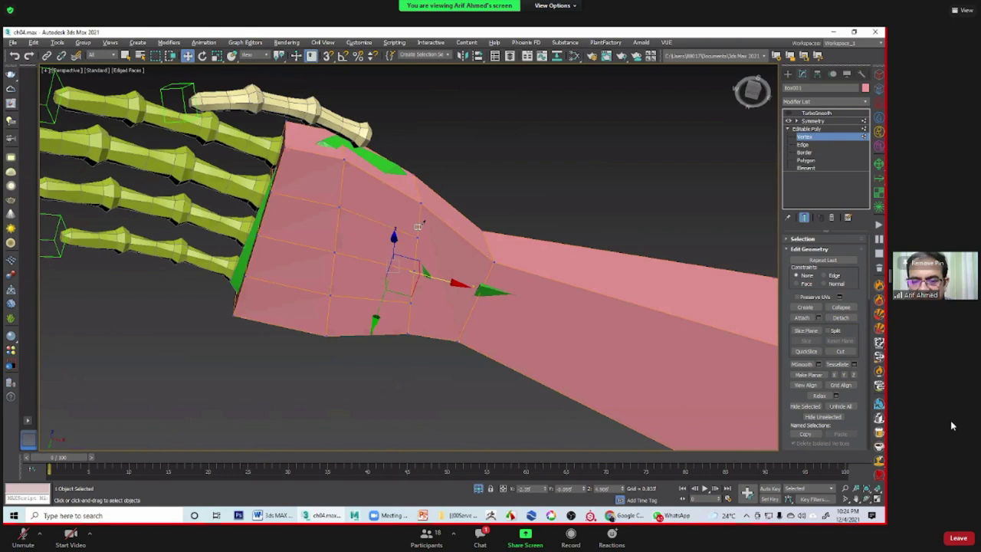
{"action": "middle_click_drag", "start_coordinate": [418, 227], "coordinate": [453, 313], "text": "alt"}
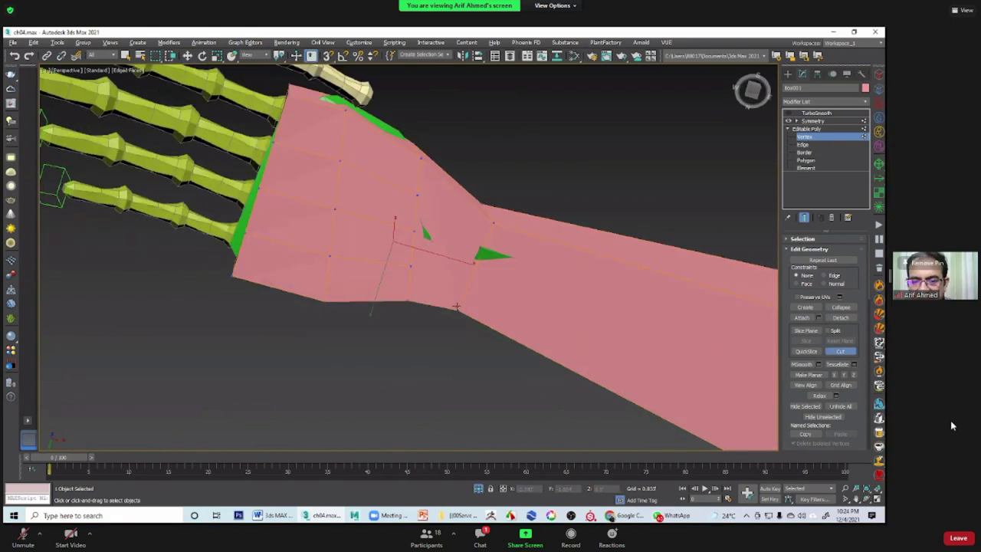
{"action": "key", "text": "alt+c"}
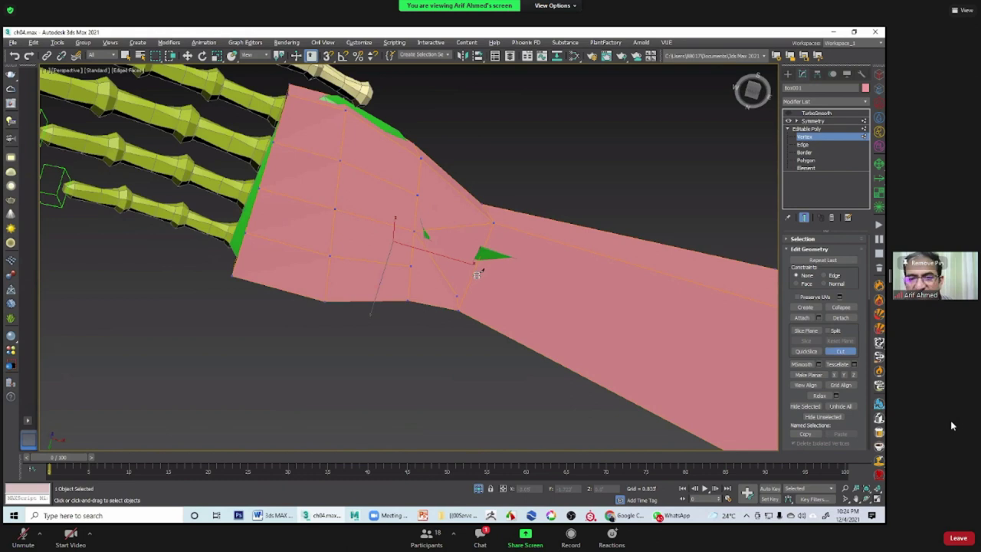
{"action": "scroll", "coordinate": [512, 285], "scroll_direction": "down", "scroll_amount": 3}
{"action": "scroll", "coordinate": [503, 334], "scroll_direction": "up", "scroll_amount": 2}
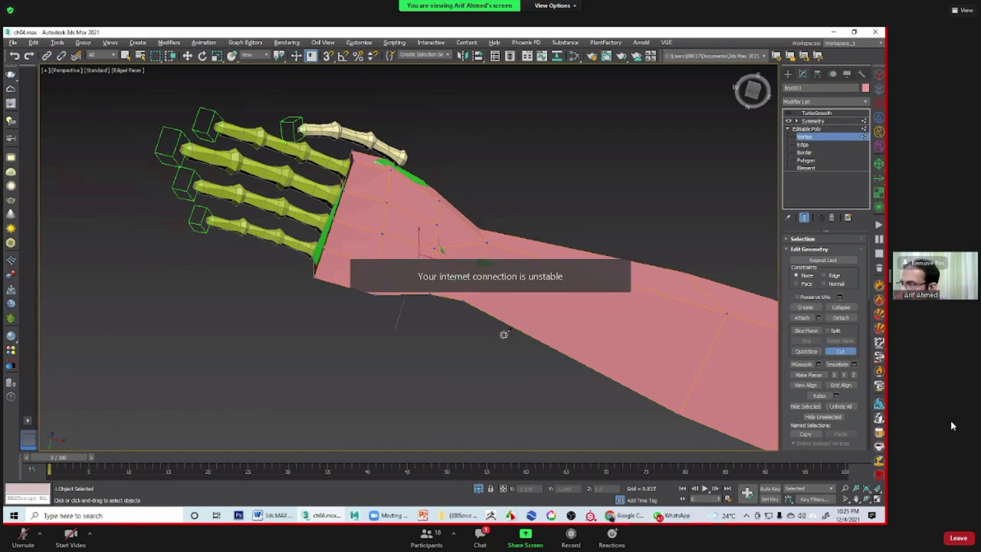
Step: Switch to Polygon level and orbit to view the hand from above
{"action": "middle_click_drag", "start_coordinate": [504, 335], "coordinate": [504, 334], "text": "alt"}
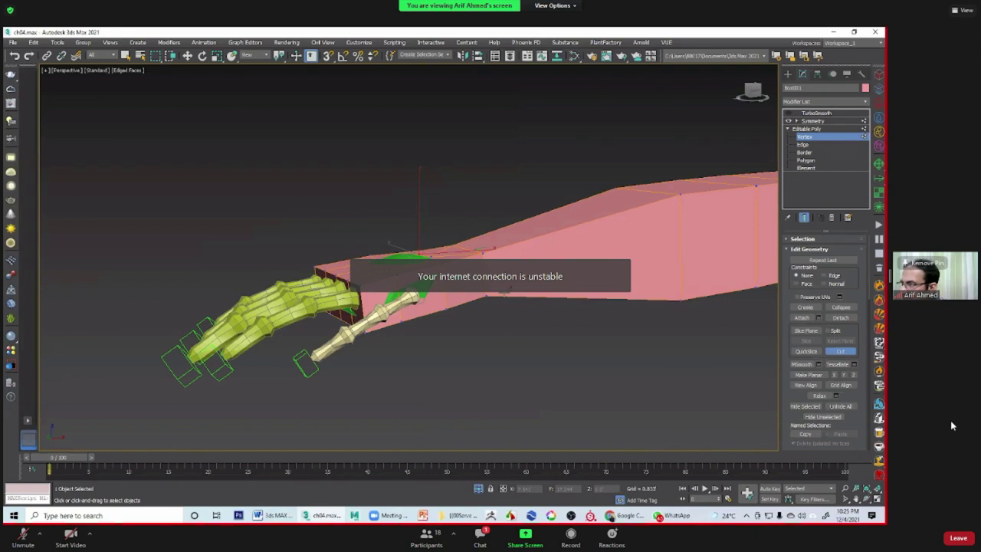
{"action": "left_click", "coordinate": [808, 160]}
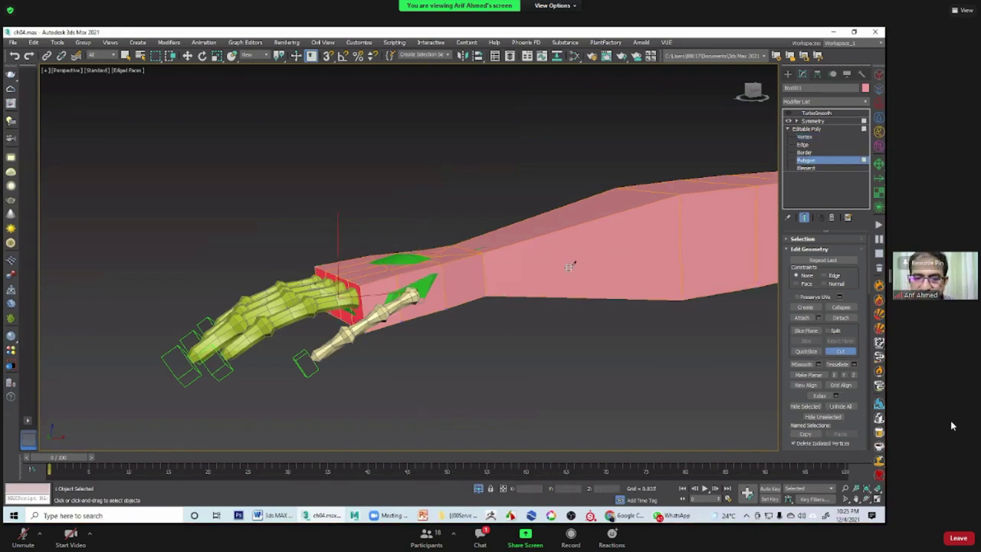
{"action": "middle_click_drag", "start_coordinate": [583, 304], "coordinate": [695, 317], "text": "alt"}
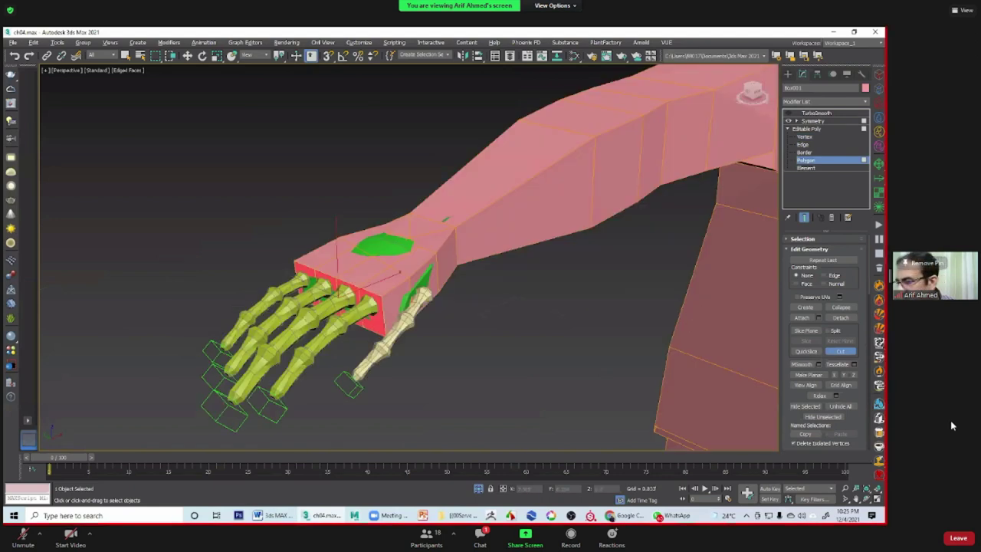
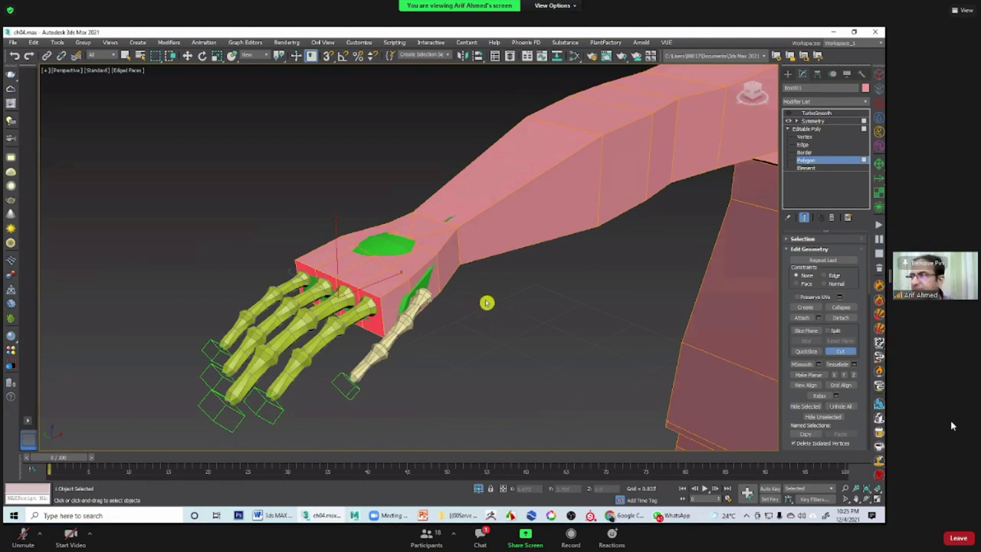
Step: Extrude the hand-front polygons By Polygon into short, separate finger blocks
{"action": "mouse_move", "coordinate": [487, 303]}
{"action": "middle_mouse_down"}
{"action": "mouse_move", "coordinate": [476, 312]}
{"action": "mouse_move", "coordinate": [488, 303]}
{"action": "middle_mouse_up"}
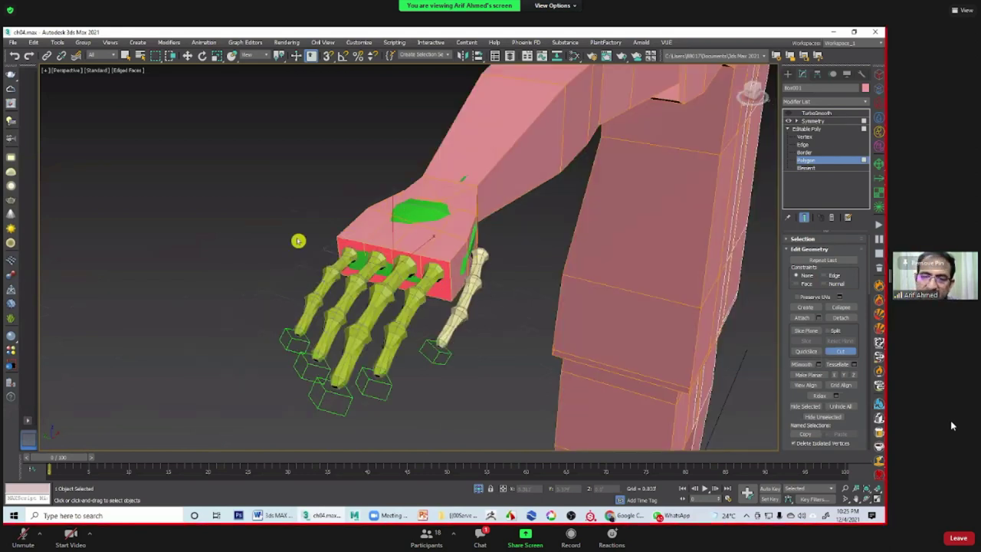
{"action": "key", "text": "w"}
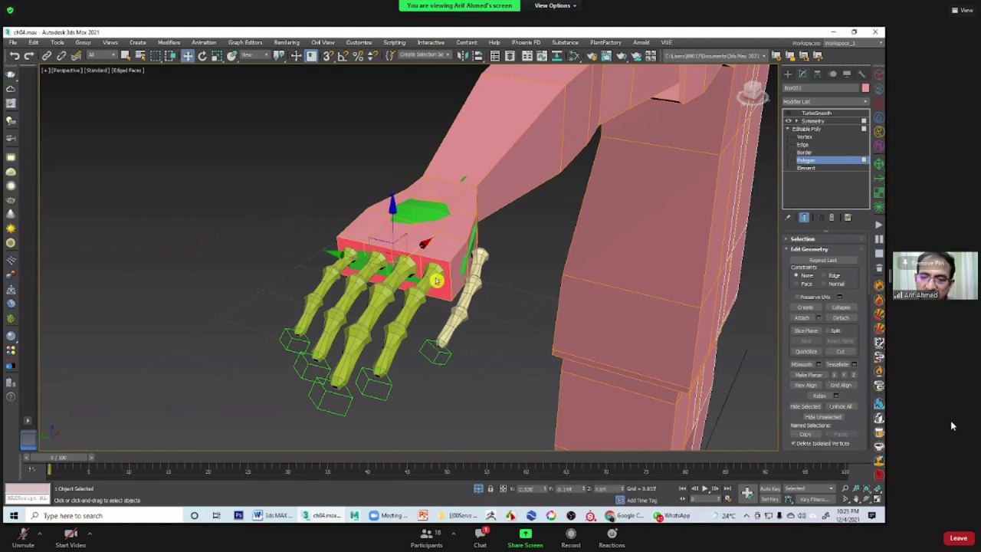
{"action": "right_click", "coordinate": [433, 275]}
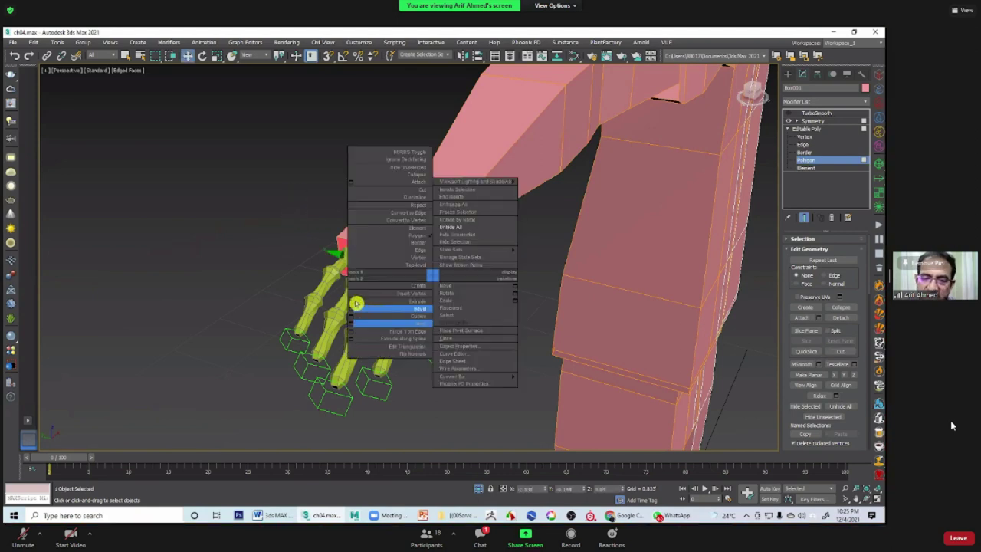
{"action": "left_click", "coordinate": [406, 304]}
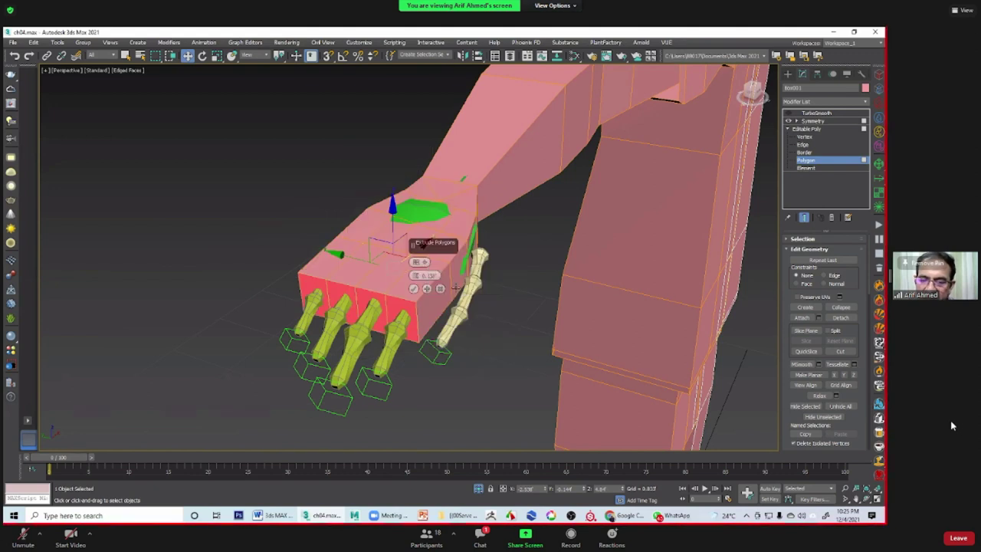
{"action": "mouse_move", "coordinate": [432, 284]}
{"action": "left_mouse_down"}
{"action": "mouse_move", "coordinate": [428, 266]}
{"action": "mouse_move", "coordinate": [415, 276]}
{"action": "left_mouse_up"}
{"action": "left_click", "coordinate": [420, 262]}
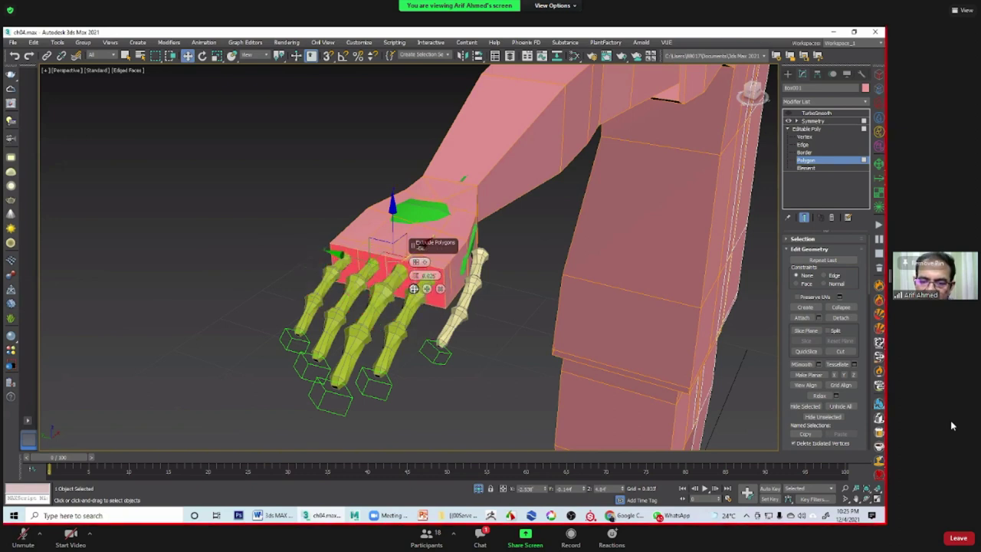
{"action": "left_click", "coordinate": [434, 289]}
Step: Orbit around the hand to inspect the new finger blocks
{"action": "key", "text": "r"}
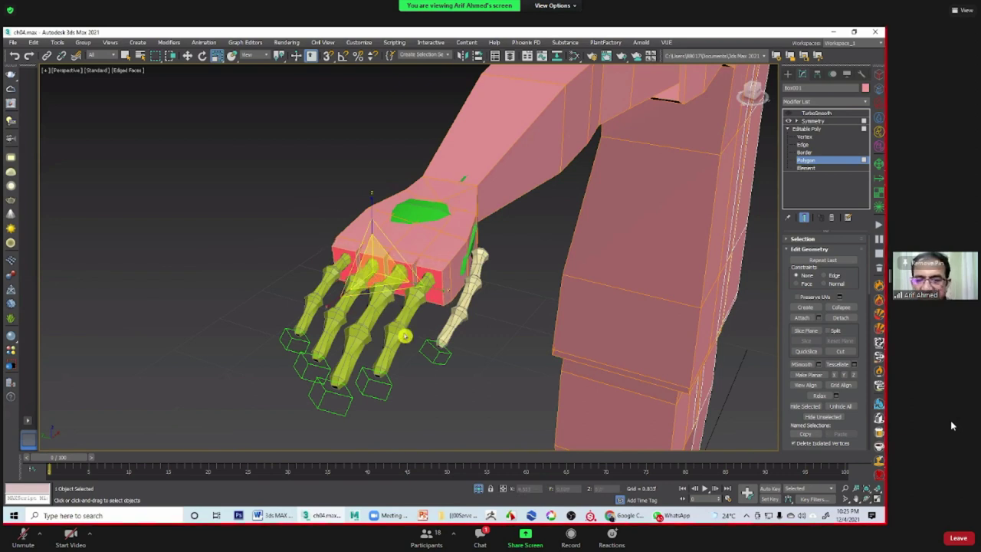
{"action": "mouse_move", "coordinate": [465, 354]}
{"action": "middle_mouse_down", "text": "alt"}
{"action": "mouse_move", "coordinate": [471, 374]}
{"action": "mouse_move", "coordinate": [430, 377]}
{"action": "middle_mouse_up", "text": "alt"}
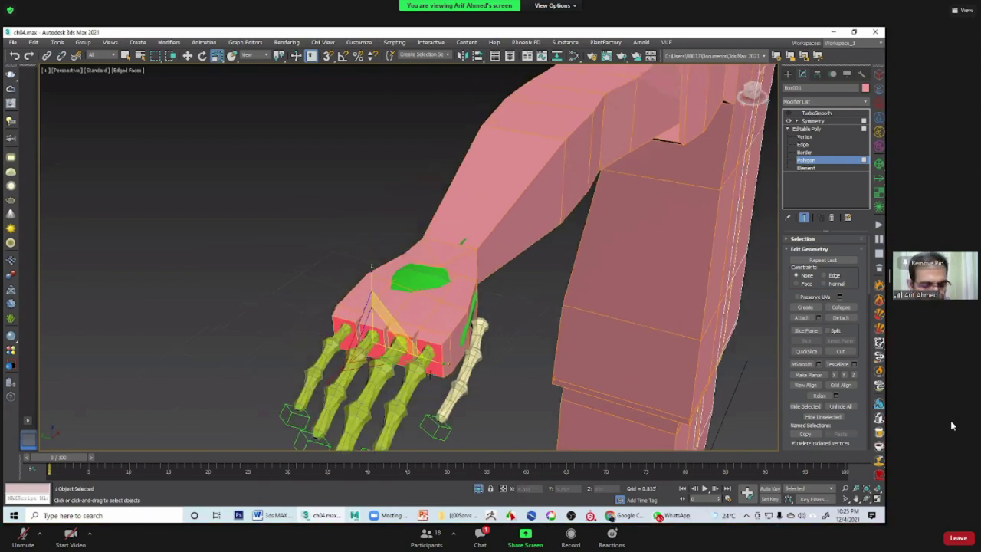
{"action": "mouse_move", "coordinate": [428, 326]}
{"action": "middle_mouse_down", "text": "alt"}
{"action": "mouse_move", "coordinate": [444, 351]}
{"action": "mouse_move", "coordinate": [420, 327]}
{"action": "middle_mouse_up", "text": "alt"}
{"action": "key", "text": "w"}
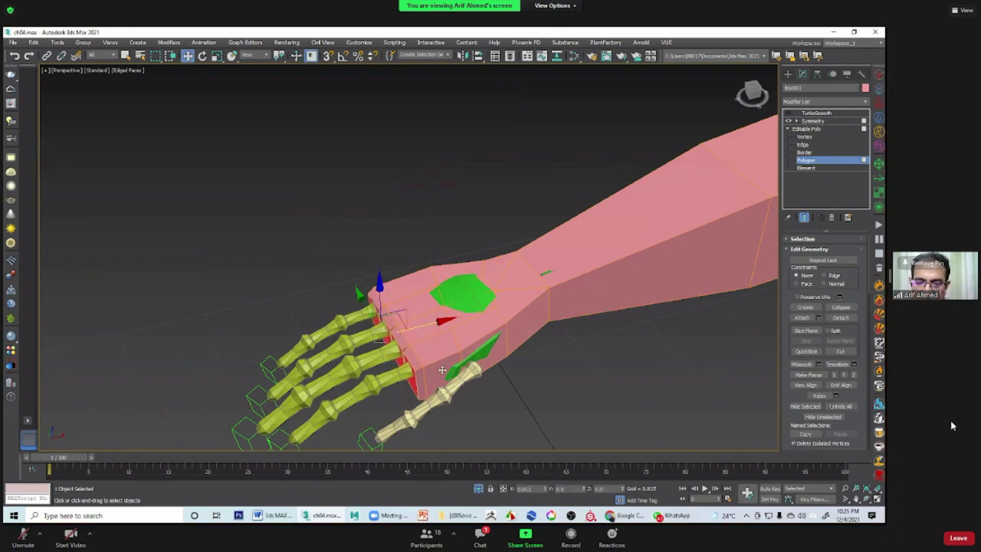
Step: Push the fingertip faces outward along the finger bones to lengthen the fingers
{"action": "mouse_move", "coordinate": [452, 351]}
{"action": "middle_mouse_down", "text": "alt"}
{"action": "mouse_move", "coordinate": [478, 298]}
{"action": "mouse_move", "coordinate": [458, 318]}
{"action": "mouse_move", "coordinate": [469, 288]}
{"action": "middle_mouse_up", "text": "alt"}
{"action": "right_click", "coordinate": [468, 299]}
{"action": "left_click", "coordinate": [469, 301]}
{"action": "left_click_drag", "start_coordinate": [463, 310], "coordinate": [452, 318]}
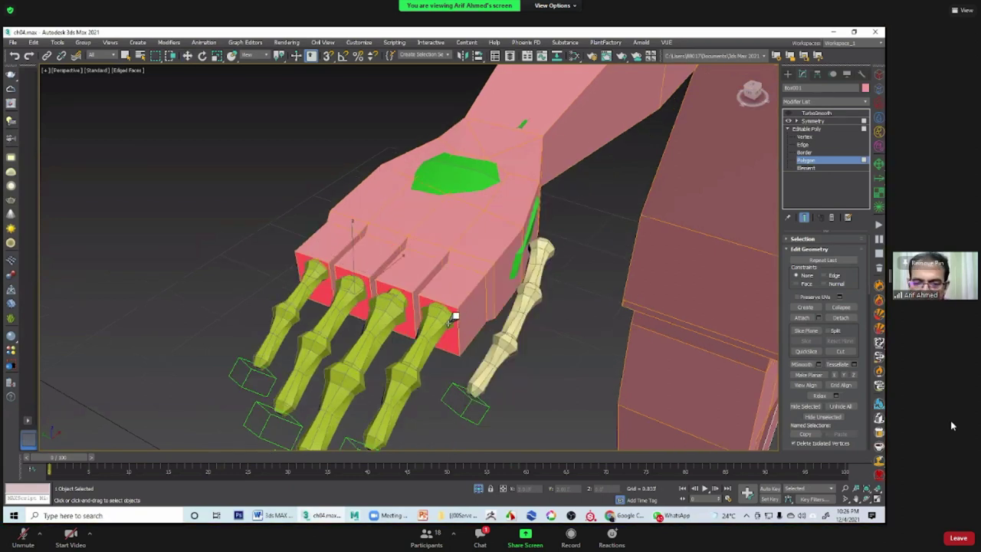
{"action": "left_click_drag", "start_coordinate": [453, 319], "coordinate": [422, 352]}
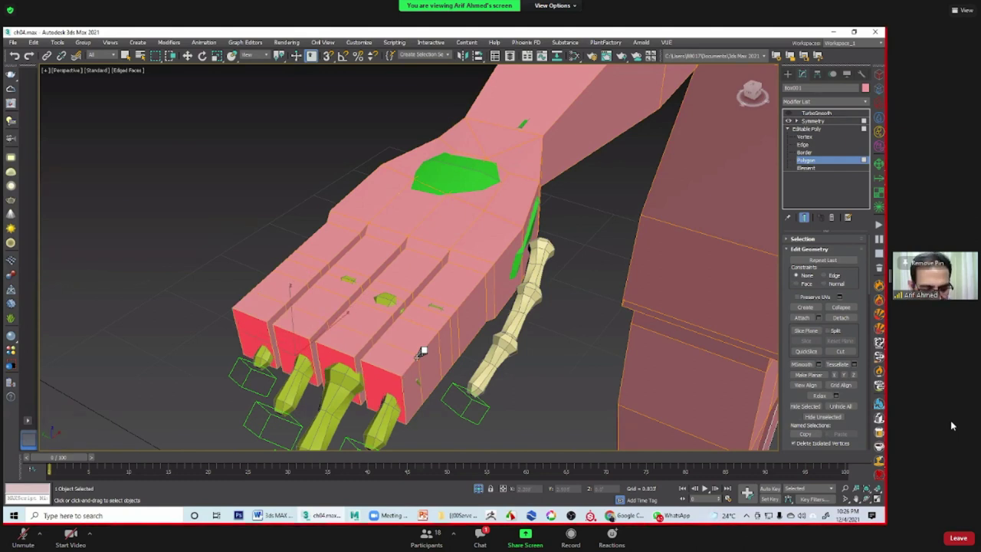
Step: Pull the fingertips further toward the fingertip guides, then restore the four-viewport layout
{"action": "key", "text": "r"}
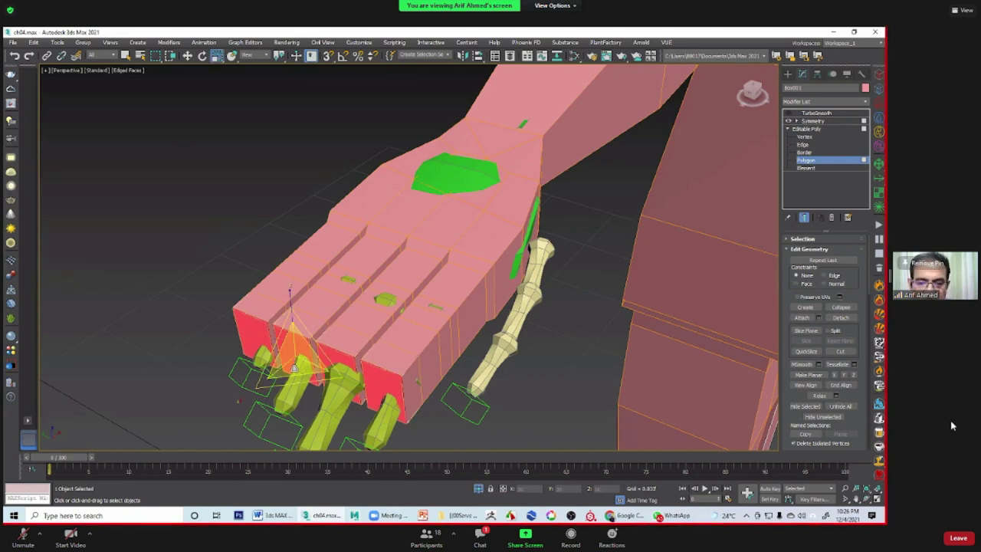
{"action": "right_click", "coordinate": [380, 391]}
{"action": "left_click", "coordinate": [368, 412]}
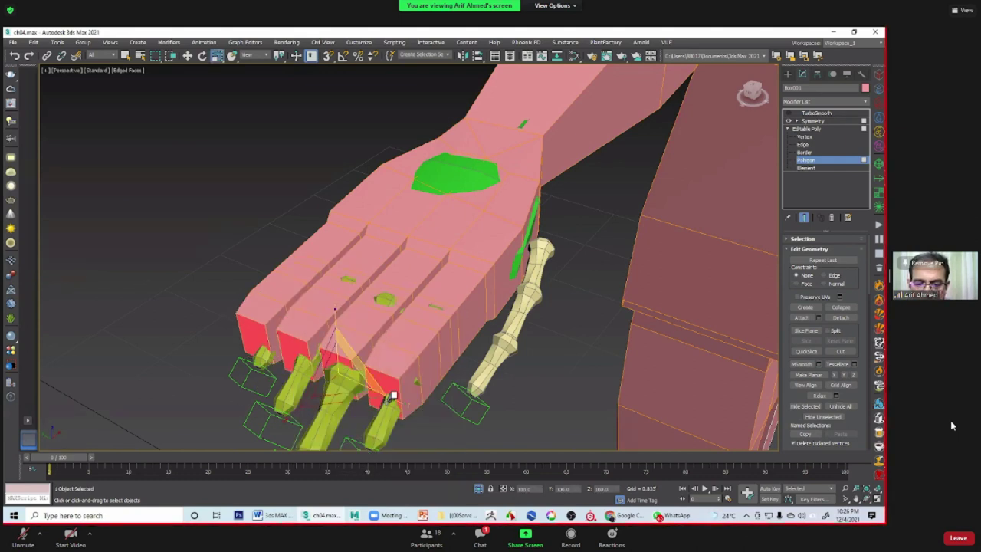
{"action": "left_click_drag", "start_coordinate": [387, 394], "coordinate": [368, 405]}
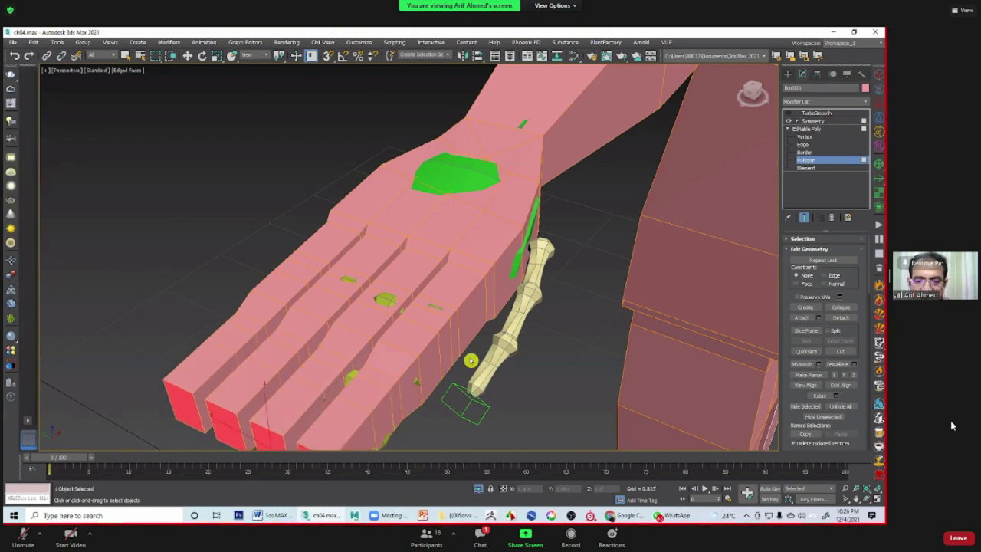
{"action": "middle_click_drag", "start_coordinate": [475, 339], "coordinate": [334, 211]}
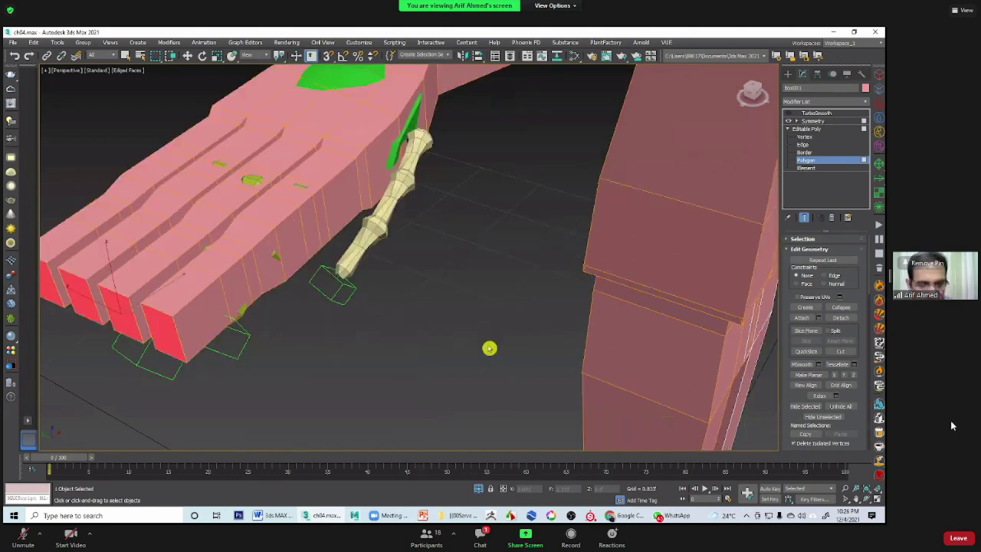
{"action": "middle_click_drag", "start_coordinate": [465, 264], "coordinate": [463, 307], "text": "alt"}
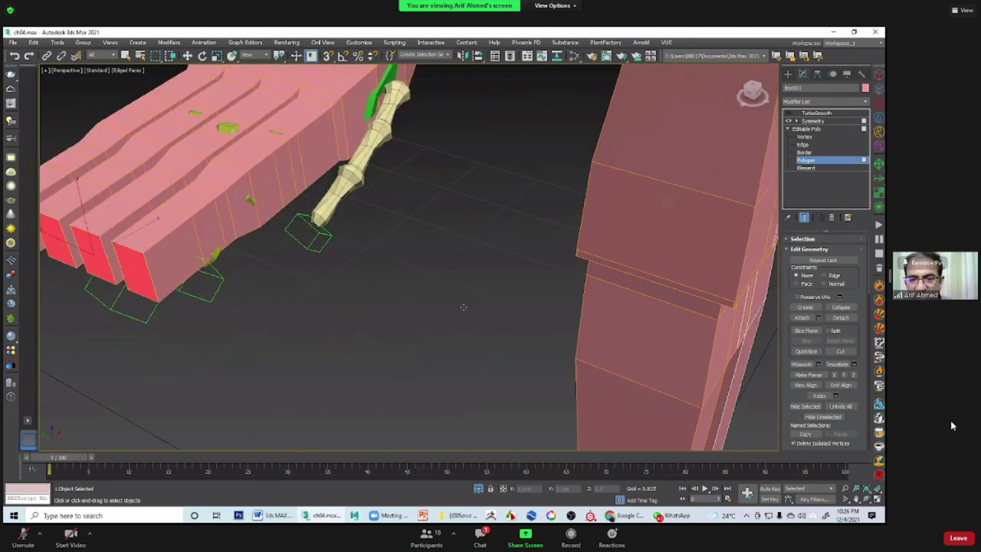
{"action": "key", "text": "z"}
{"action": "key", "text": "alt+w"}
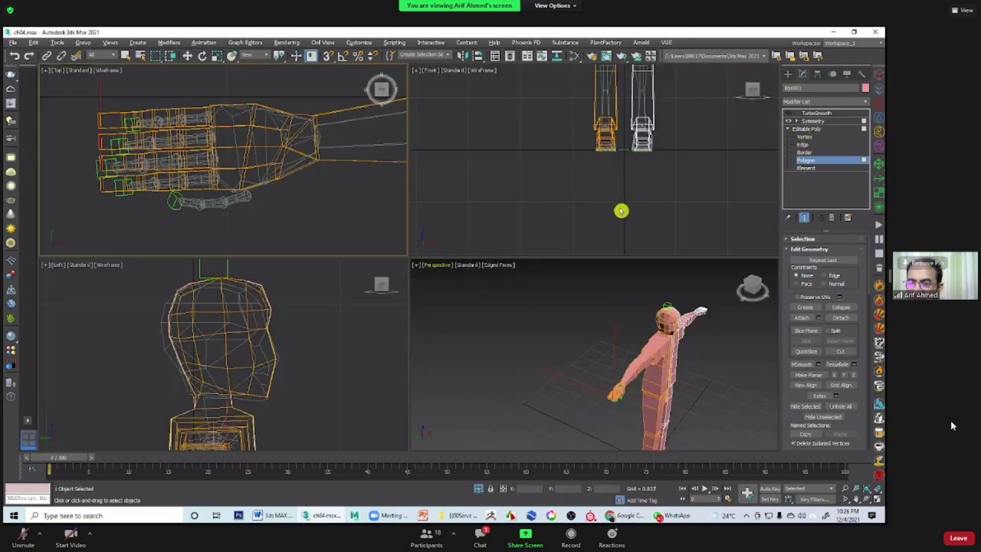
Step: Maximize the Top viewport, enter Vertex level (1) and zoom onto the finger wireframes
{"action": "key", "text": "alt+w"}
{"action": "scroll", "coordinate": [587, 206], "scroll_direction": "up", "scroll_amount": 3}
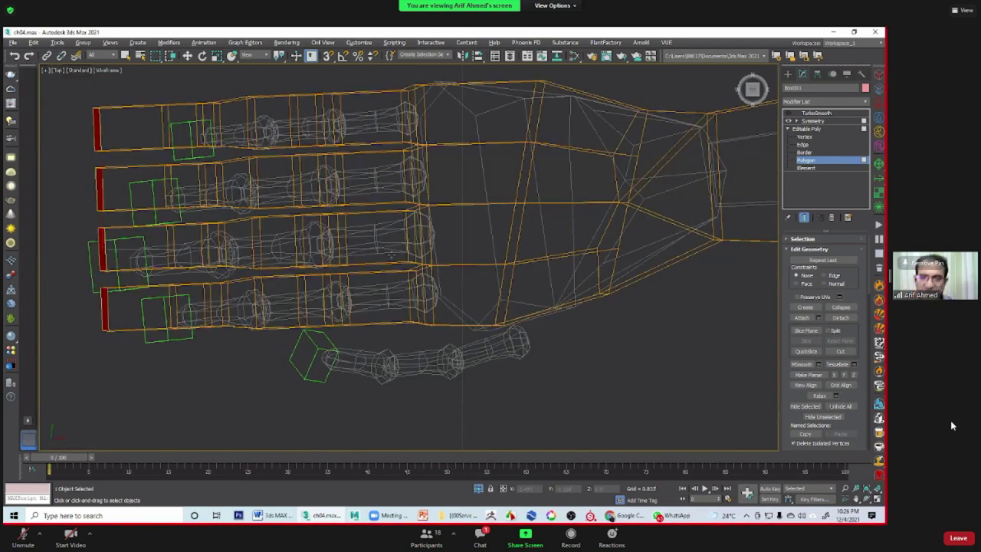
{"action": "scroll", "coordinate": [423, 259], "scroll_direction": "down", "scroll_amount": 3}
{"action": "scroll", "coordinate": [447, 281], "scroll_direction": "down", "scroll_amount": 2}
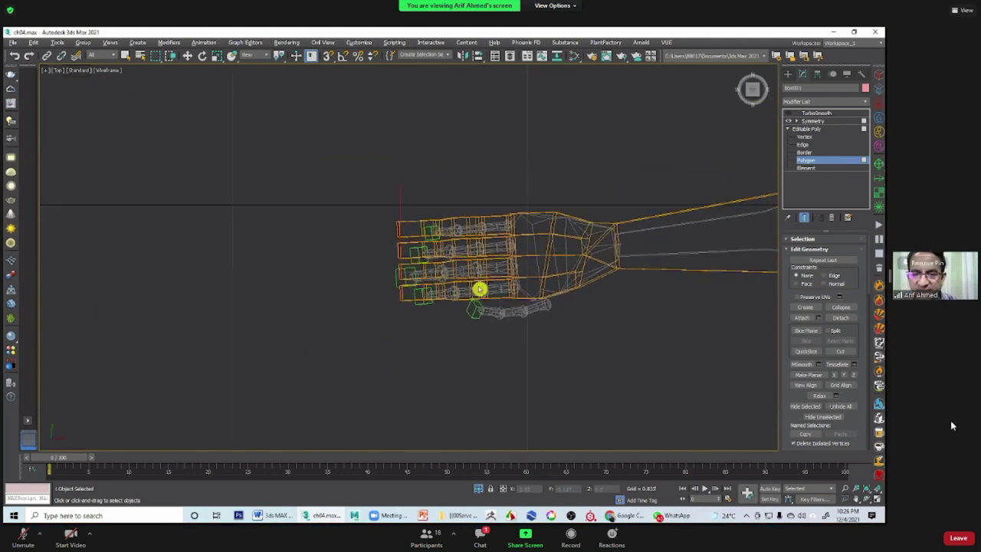
{"action": "scroll", "coordinate": [478, 289], "scroll_direction": "up", "scroll_amount": 1}
{"action": "key", "text": "1"}
{"action": "scroll", "coordinate": [374, 292], "scroll_direction": "up", "scroll_amount": 2}
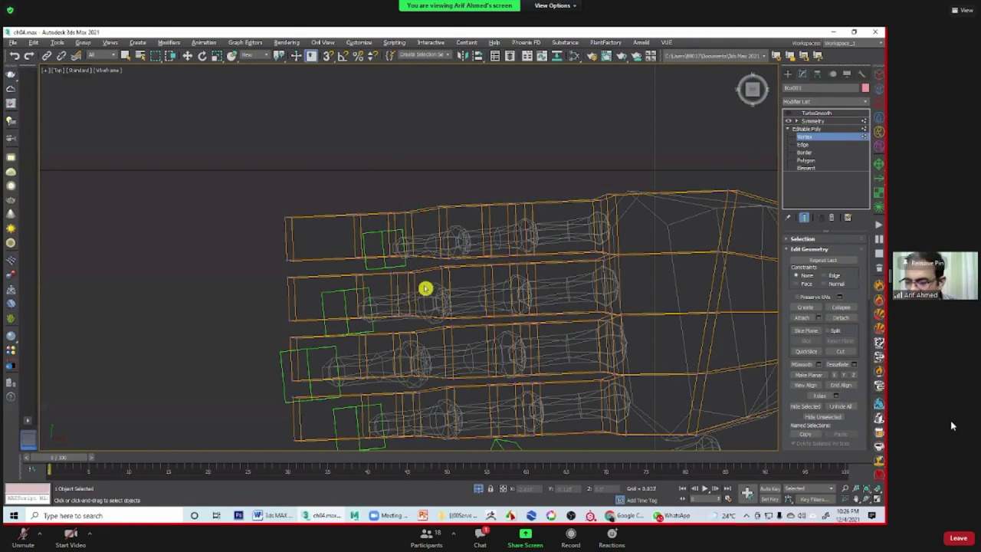
{"action": "scroll", "coordinate": [427, 287], "scroll_direction": "up", "scroll_amount": 2}
{"action": "scroll", "coordinate": [462, 333], "scroll_direction": "up", "scroll_amount": 3}
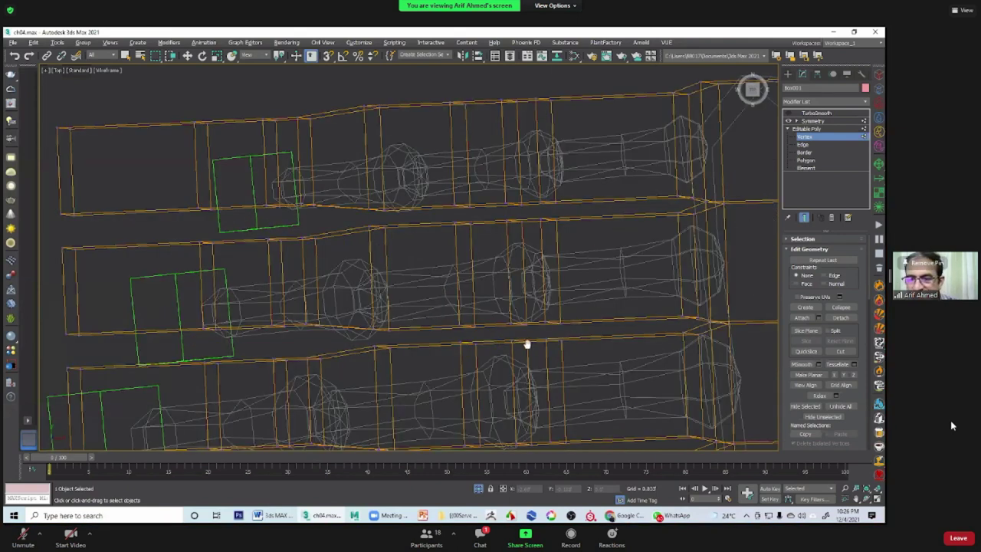
{"action": "scroll", "coordinate": [536, 336], "scroll_direction": "down", "scroll_amount": 2}
{"action": "middle_click_drag", "start_coordinate": [495, 316], "coordinate": [491, 349]}
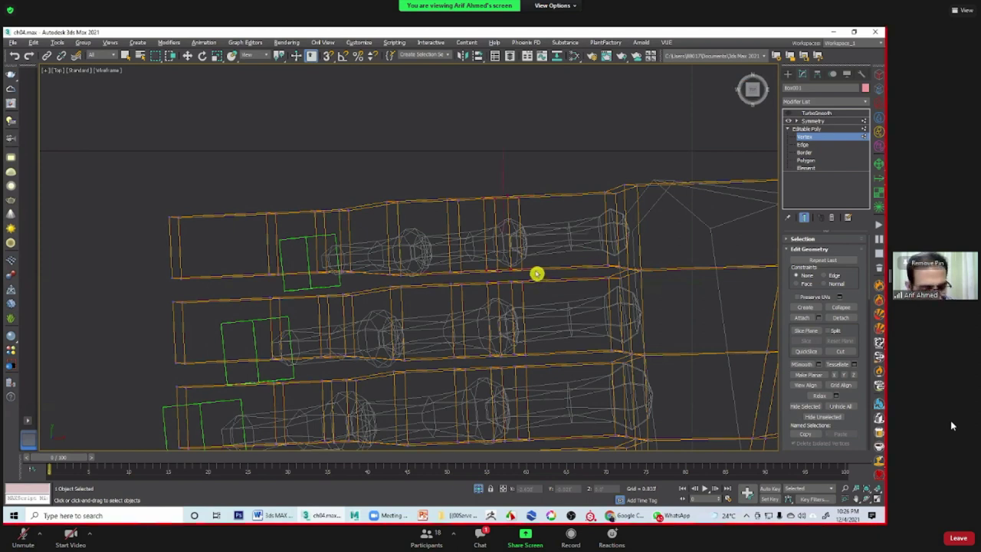
Step: Select and reposition vertices at the top finger's tip to reshape its end
{"action": "key", "text": "w"}
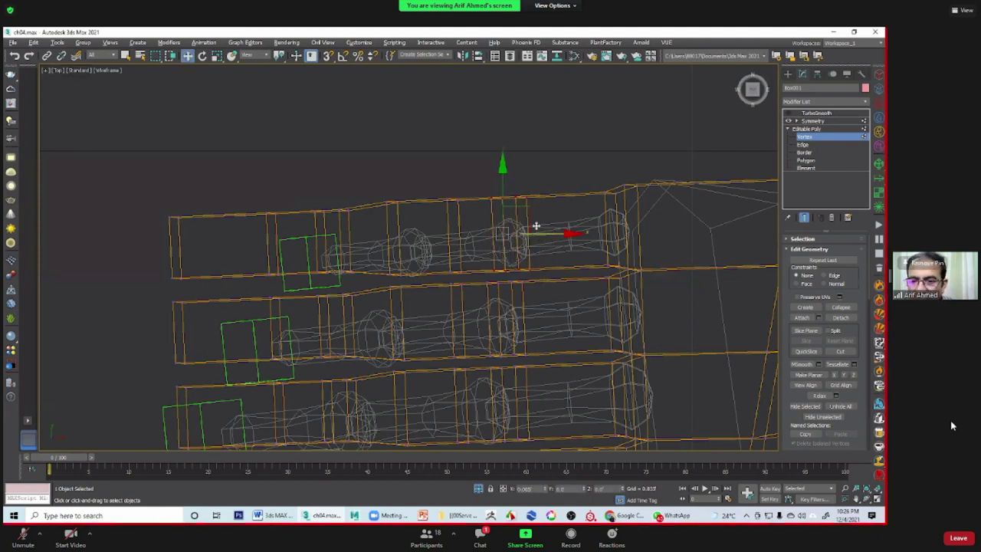
{"action": "left_click", "coordinate": [488, 263]}
{"action": "left_click_drag", "start_coordinate": [375, 172], "coordinate": [413, 289]}
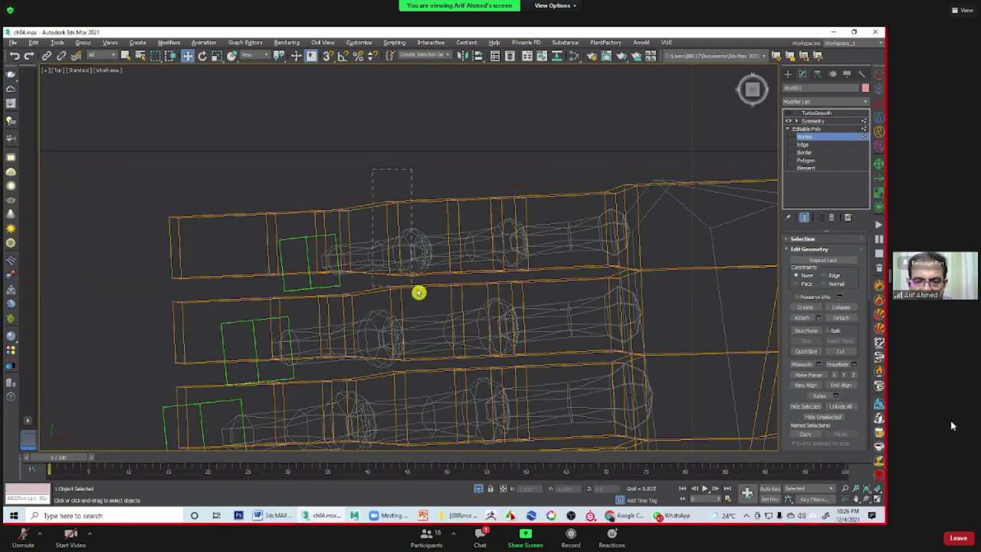
{"action": "left_click_drag", "start_coordinate": [419, 292], "coordinate": [428, 258]}
{"action": "mouse_move", "coordinate": [366, 165]}
{"action": "left_mouse_down"}
{"action": "mouse_move", "coordinate": [423, 284]}
{"action": "mouse_move", "coordinate": [432, 249]}
{"action": "left_mouse_up"}
{"action": "left_click", "coordinate": [450, 160]}
{"action": "left_click", "coordinate": [482, 239]}
{"action": "left_click_drag", "start_coordinate": [461, 235], "coordinate": [378, 250]}
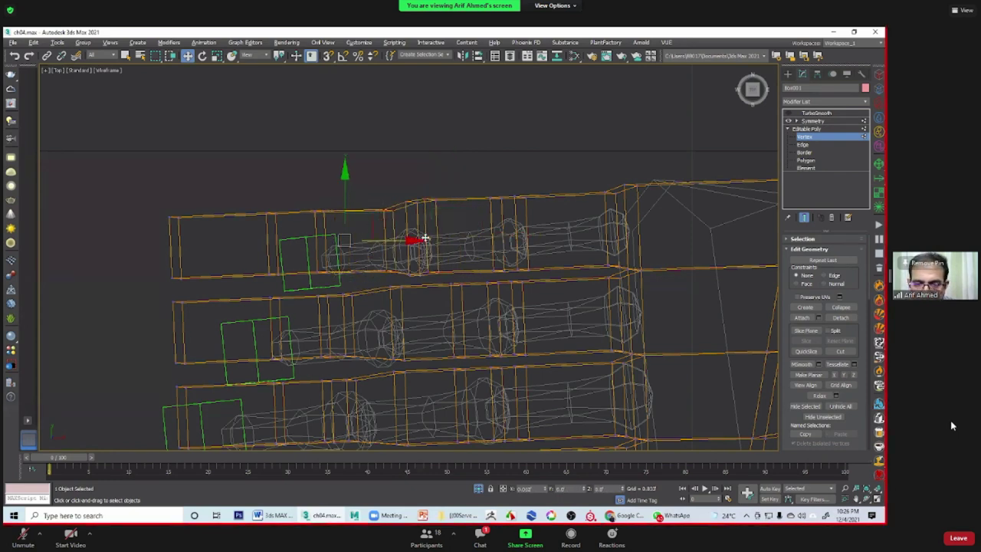
{"action": "left_click_drag", "start_coordinate": [380, 239], "coordinate": [428, 190]}
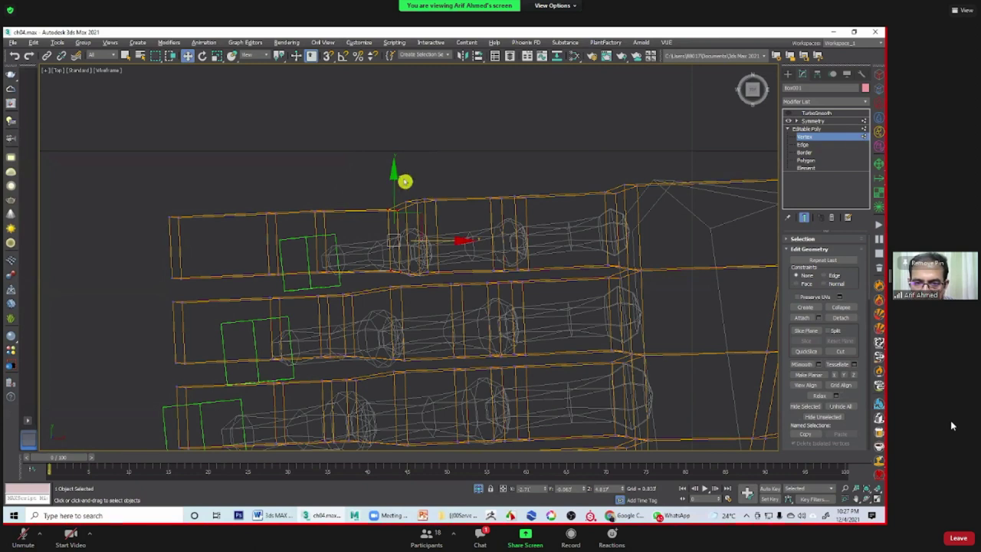
{"action": "mouse_move", "coordinate": [399, 236]}
{"action": "left_mouse_down"}
{"action": "mouse_move", "coordinate": [426, 195]}
{"action": "mouse_move", "coordinate": [530, 162]}
{"action": "left_mouse_up"}
Step: Slide the top finger's vertex rows right to space the loops and shorten the finger
{"action": "left_click", "coordinate": [419, 268]}
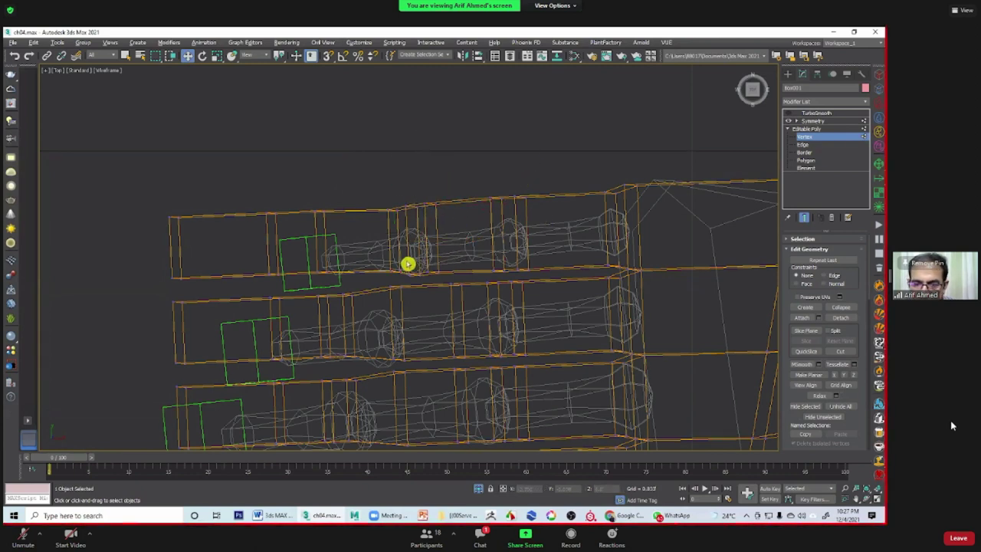
{"action": "left_click_drag", "start_coordinate": [489, 228], "coordinate": [356, 268]}
{"action": "middle_click_drag", "start_coordinate": [356, 268], "coordinate": [401, 248]}
{"action": "left_click_drag", "start_coordinate": [318, 168], "coordinate": [342, 260]}
{"action": "left_click_drag", "start_coordinate": [348, 254], "coordinate": [347, 253]}
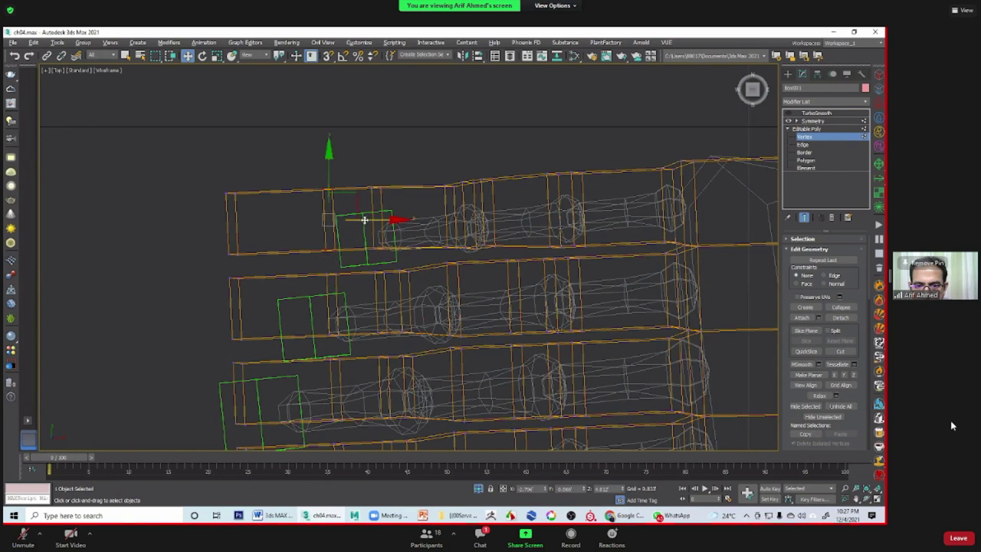
{"action": "left_click_drag", "start_coordinate": [315, 200], "coordinate": [347, 201]}
{"action": "left_click_drag", "start_coordinate": [400, 249], "coordinate": [446, 211]}
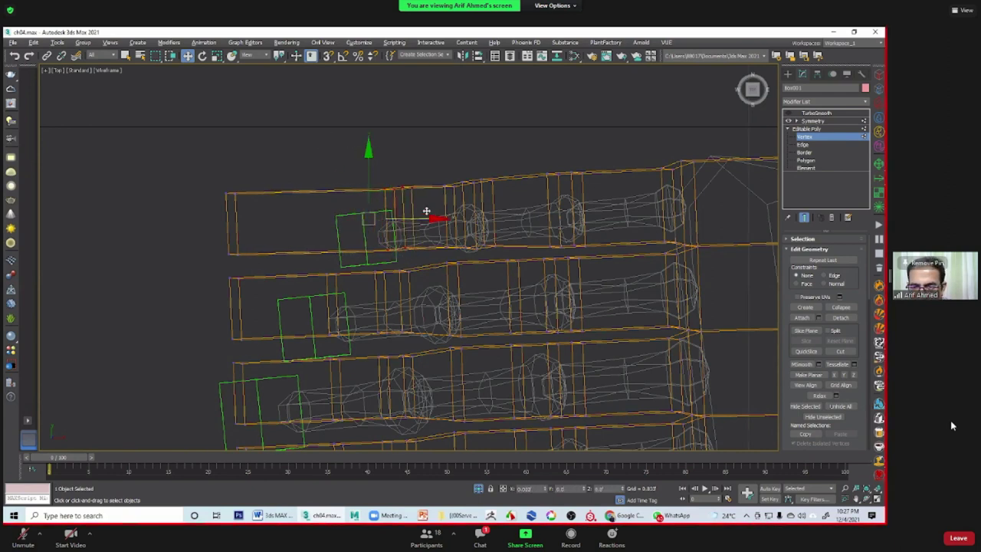
{"action": "left_click_drag", "start_coordinate": [445, 211], "coordinate": [495, 212]}
{"action": "left_click_drag", "start_coordinate": [268, 268], "coordinate": [267, 261]}
{"action": "left_click_drag", "start_coordinate": [279, 226], "coordinate": [428, 219]}
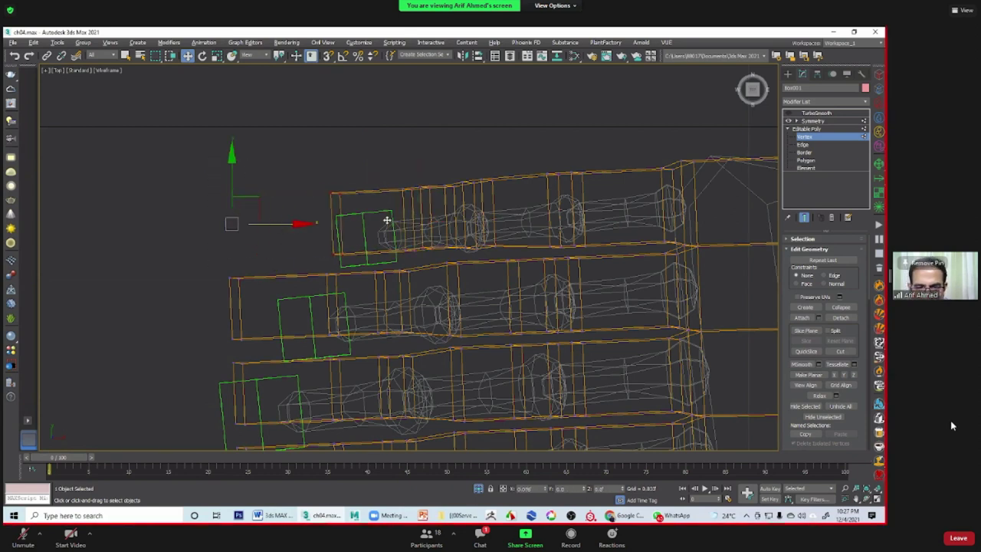
Step: Lower the corner vertex at the top finger's tip slightly
{"action": "mouse_move", "coordinate": [425, 219]}
{"action": "middle_mouse_down", "text": "alt"}
{"action": "mouse_move", "coordinate": [238, 279]}
{"action": "mouse_move", "coordinate": [305, 294]}
{"action": "middle_mouse_up", "text": "alt"}
{"action": "left_click_drag", "start_coordinate": [269, 262], "coordinate": [324, 291]}
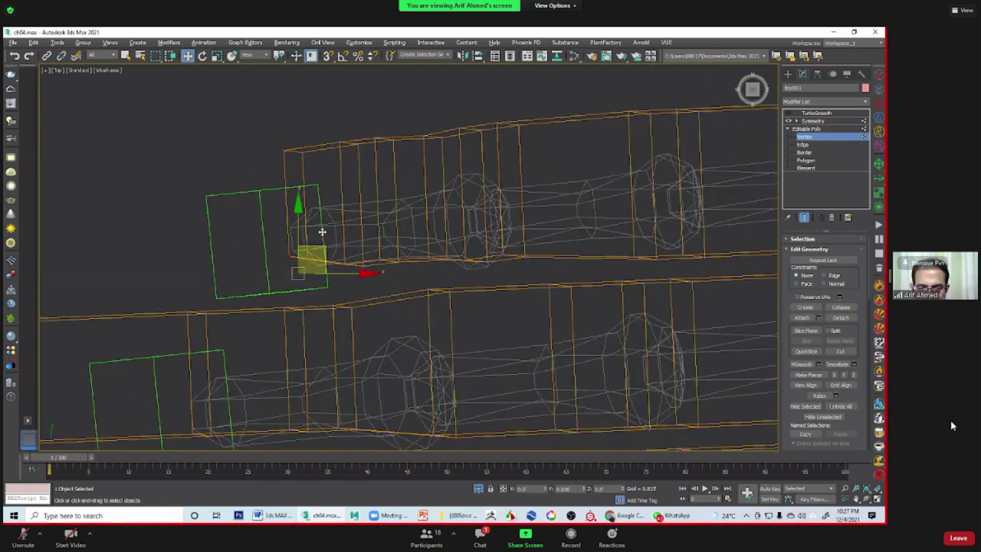
{"action": "left_click", "coordinate": [245, 192]}
{"action": "left_click_drag", "start_coordinate": [300, 163], "coordinate": [300, 161]}
{"action": "left_click_drag", "start_coordinate": [293, 121], "coordinate": [293, 131]}
Step: Frame the fingers, then nudge a box-selected vertex column on the second finger right
{"action": "scroll", "coordinate": [523, 215], "scroll_direction": "down", "scroll_amount": 2}
{"action": "scroll", "coordinate": [401, 184], "scroll_direction": "down", "scroll_amount": 2}
{"action": "mouse_move", "coordinate": [401, 184]}
{"action": "middle_mouse_down"}
{"action": "mouse_move", "coordinate": [470, 190]}
{"action": "mouse_move", "coordinate": [386, 200]}
{"action": "middle_mouse_up"}
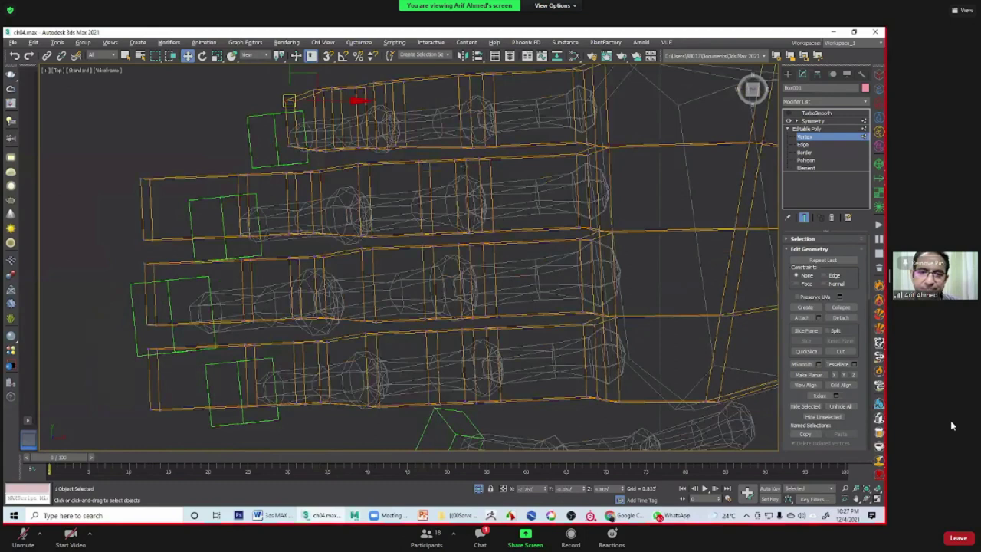
{"action": "scroll", "coordinate": [351, 197], "scroll_direction": "down", "scroll_amount": 1}
{"action": "scroll", "coordinate": [258, 206], "scroll_direction": "down", "scroll_amount": 1}
{"action": "scroll", "coordinate": [373, 230], "scroll_direction": "down", "scroll_amount": 1}
{"action": "scroll", "coordinate": [396, 213], "scroll_direction": "up", "scroll_amount": 1}
{"action": "scroll", "coordinate": [373, 248], "scroll_direction": "up", "scroll_amount": 1}
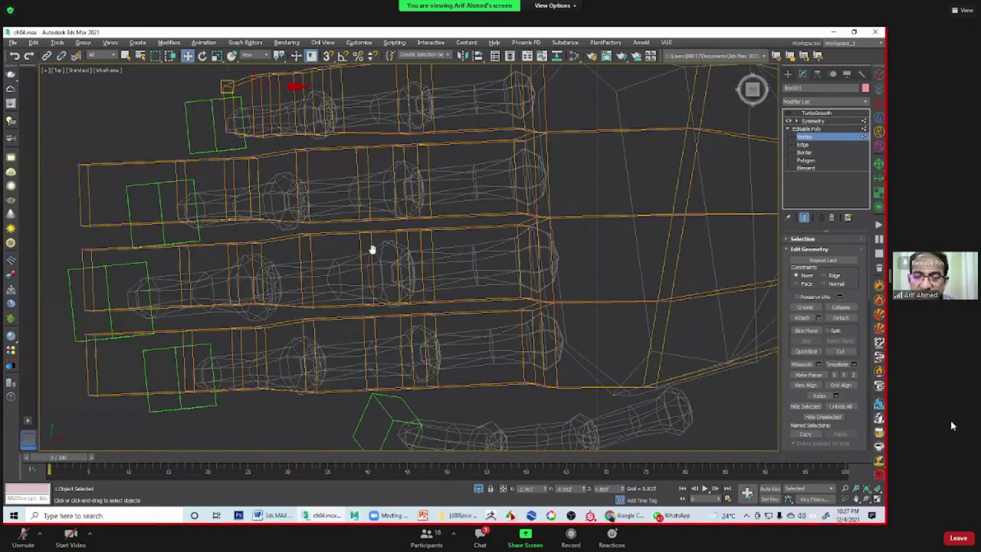
{"action": "scroll", "coordinate": [381, 186], "scroll_direction": "up", "scroll_amount": 1}
{"action": "middle_click_drag", "start_coordinate": [382, 187], "coordinate": [451, 225]}
{"action": "scroll", "coordinate": [381, 235], "scroll_direction": "up", "scroll_amount": 1}
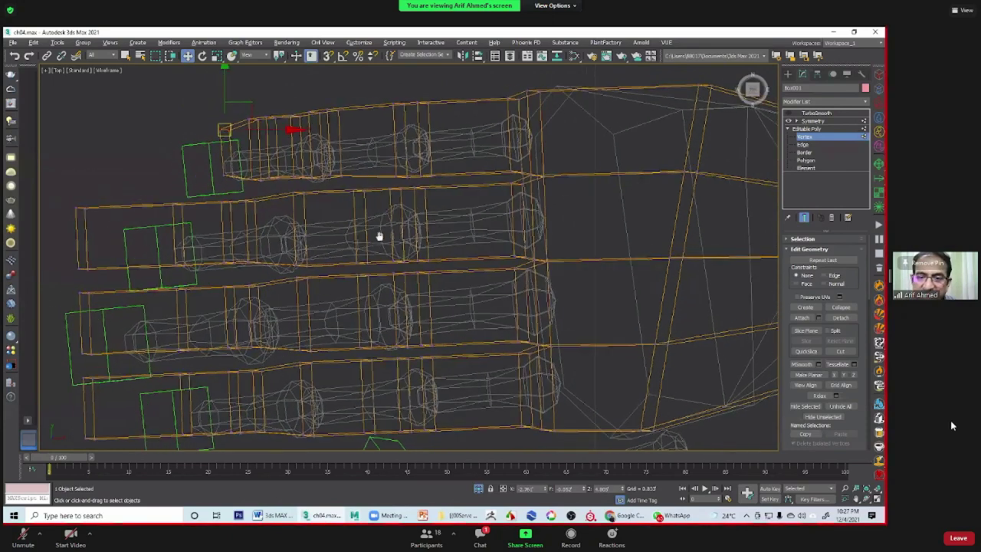
{"action": "middle_click_drag", "start_coordinate": [386, 237], "coordinate": [454, 243]}
{"action": "left_click_drag", "start_coordinate": [316, 192], "coordinate": [341, 267]}
{"action": "left_click_drag", "start_coordinate": [396, 223], "coordinate": [394, 222]}
Step: Lower vertices on the second finger and slide its tip vertex along the finger
{"action": "left_click", "coordinate": [363, 186]}
{"action": "left_click", "coordinate": [386, 198]}
{"action": "left_click_drag", "start_coordinate": [399, 171], "coordinate": [404, 222]}
{"action": "left_click", "coordinate": [366, 249]}
{"action": "left_click", "coordinate": [396, 248]}
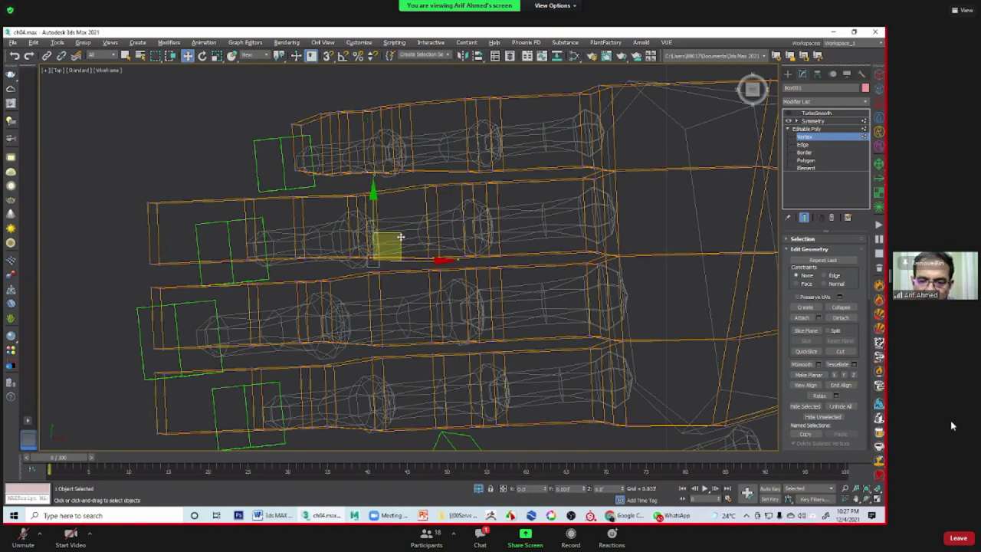
{"action": "middle_click_drag", "start_coordinate": [375, 238], "coordinate": [326, 174]}
{"action": "left_click", "coordinate": [379, 221]}
{"action": "left_click_drag", "start_coordinate": [396, 214], "coordinate": [454, 213]}
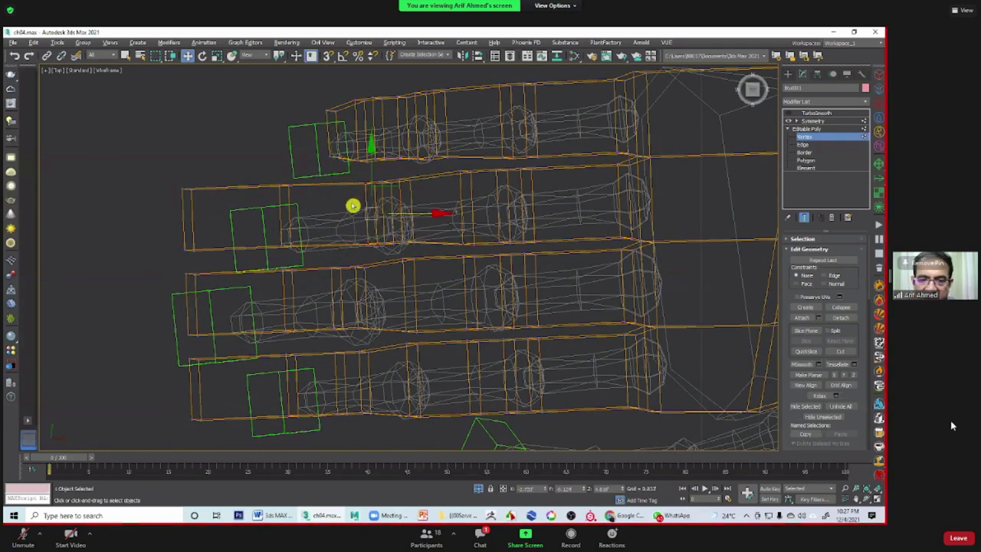
{"action": "middle_click_drag", "start_coordinate": [353, 206], "coordinate": [346, 217]}
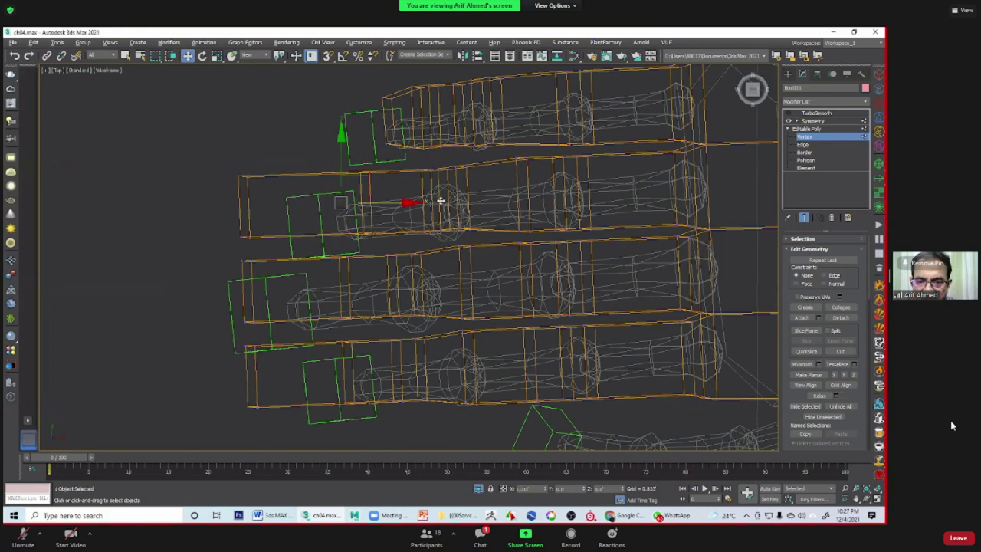
Step: Pull the upper finger's tip-end vertices inward and down
{"action": "left_click_drag", "start_coordinate": [213, 154], "coordinate": [272, 249]}
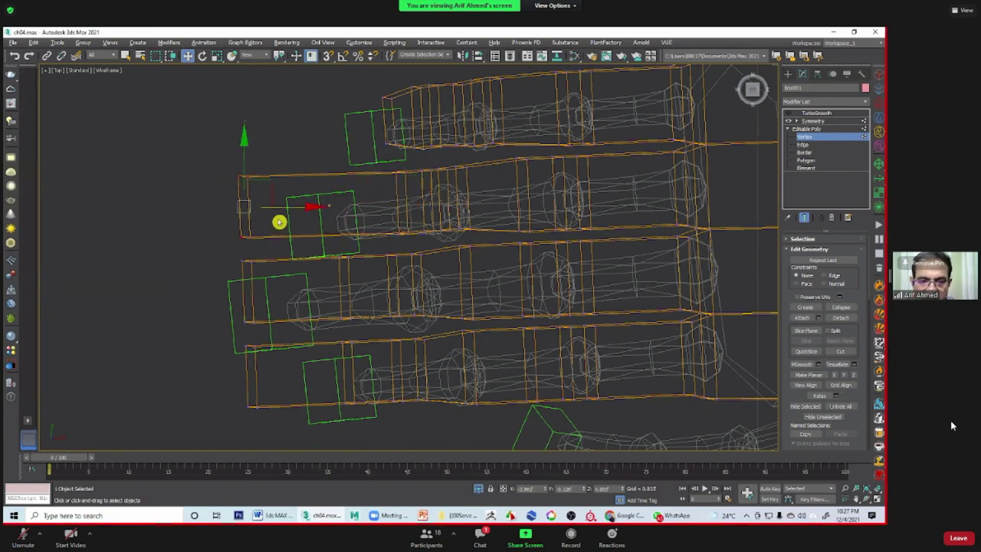
{"action": "left_click_drag", "start_coordinate": [261, 193], "coordinate": [377, 190]}
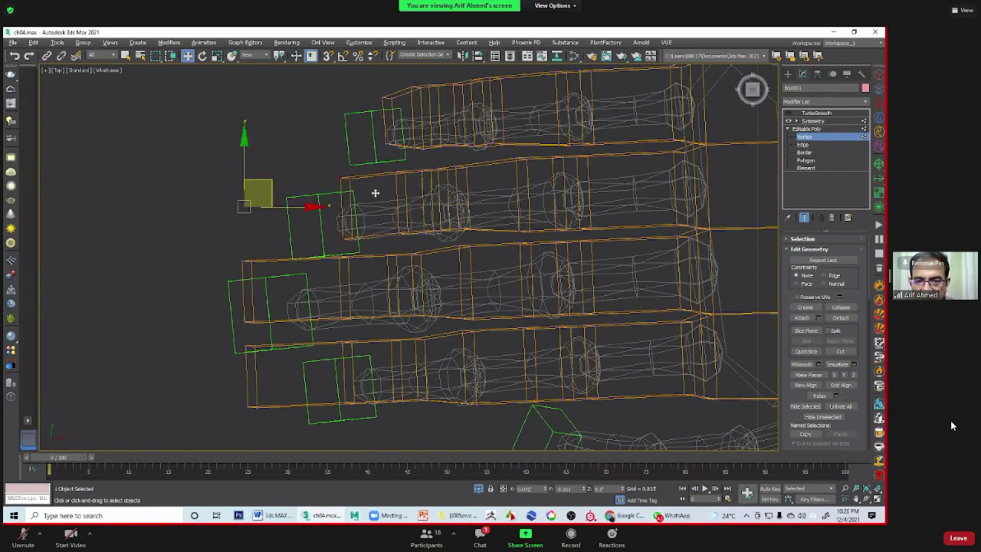
{"action": "middle_click_drag", "start_coordinate": [394, 208], "coordinate": [382, 238]}
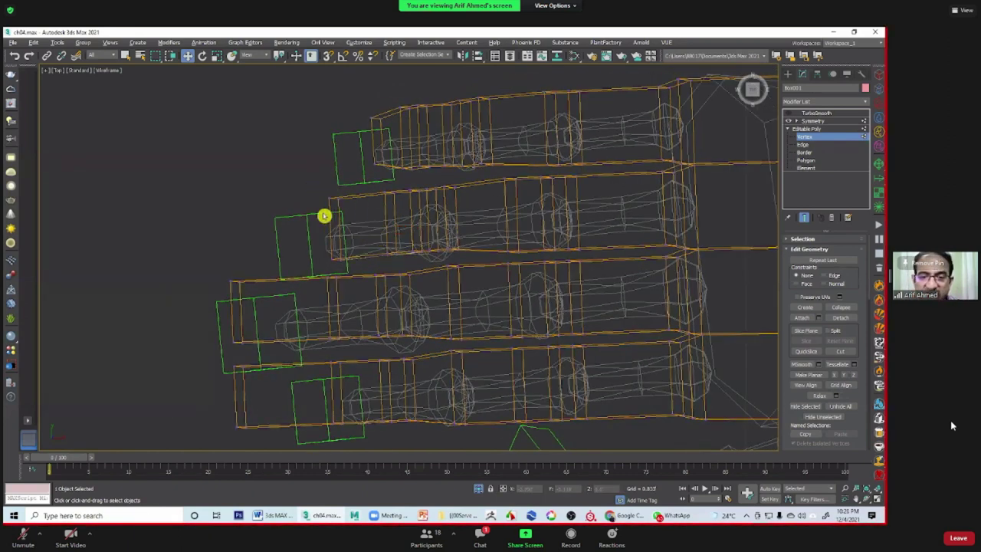
{"action": "middle_click_drag", "start_coordinate": [325, 214], "coordinate": [384, 189]}
{"action": "mouse_move", "coordinate": [395, 170]}
{"action": "left_mouse_down"}
{"action": "mouse_move", "coordinate": [398, 232]}
{"action": "mouse_move", "coordinate": [402, 222]}
{"action": "left_mouse_up"}
{"action": "mouse_move", "coordinate": [400, 217]}
{"action": "middle_mouse_down", "text": "alt"}
{"action": "mouse_move", "coordinate": [384, 189]}
{"action": "mouse_move", "coordinate": [460, 202]}
{"action": "middle_mouse_up", "text": "alt"}
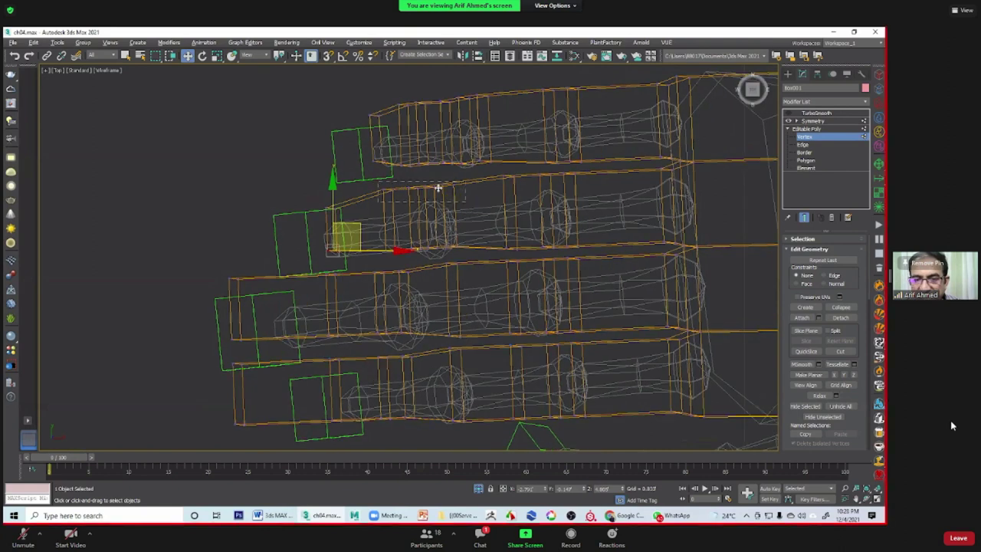
Step: Reselect vertices along the second finger's upper edge, undoing a mistaken selection
{"action": "left_click_drag", "start_coordinate": [437, 188], "coordinate": [460, 198]}
{"action": "left_click", "coordinate": [480, 206]}
{"action": "left_click", "coordinate": [502, 178]}
{"action": "key", "text": "ctrl+z"}
{"action": "left_click", "coordinate": [504, 182]}
{"action": "left_click", "coordinate": [545, 167]}
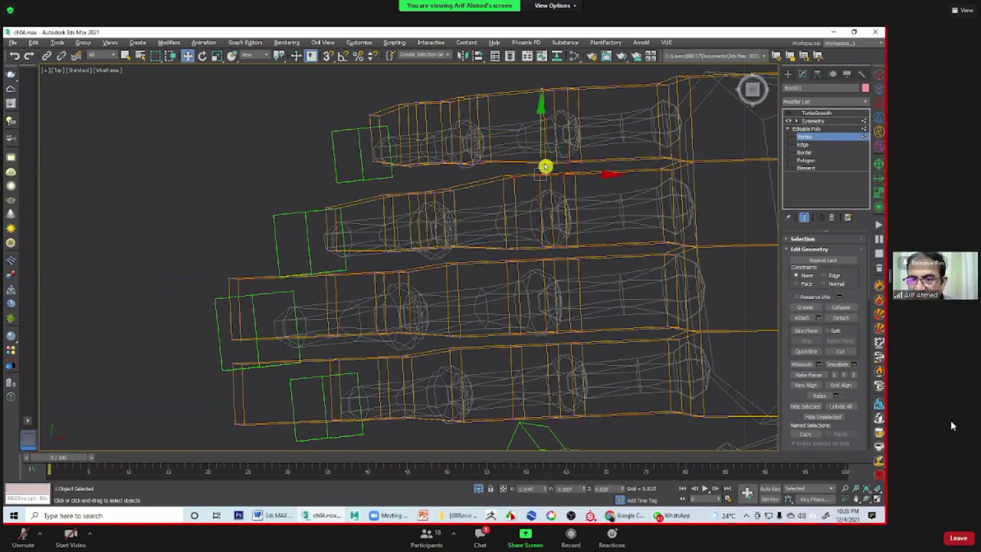
{"action": "mouse_move", "coordinate": [541, 159]}
{"action": "middle_mouse_down"}
{"action": "mouse_move", "coordinate": [521, 199]}
{"action": "mouse_move", "coordinate": [445, 214]}
{"action": "mouse_move", "coordinate": [453, 210]}
{"action": "middle_mouse_up"}
{"action": "left_click_drag", "start_coordinate": [505, 221], "coordinate": [456, 191]}
{"action": "mouse_move", "coordinate": [493, 223]}
{"action": "middle_mouse_down"}
{"action": "mouse_move", "coordinate": [498, 203]}
{"action": "mouse_move", "coordinate": [545, 234]}
{"action": "mouse_move", "coordinate": [511, 237]}
{"action": "mouse_move", "coordinate": [471, 267]}
{"action": "mouse_move", "coordinate": [521, 237]}
{"action": "mouse_move", "coordinate": [430, 201]}
{"action": "mouse_move", "coordinate": [501, 235]}
{"action": "mouse_move", "coordinate": [526, 281]}
{"action": "mouse_move", "coordinate": [532, 228]}
{"action": "middle_mouse_up"}
Step: Raise vertices on the middle finger's lower edge to remove its dent
{"action": "left_click", "coordinate": [421, 279]}
{"action": "mouse_move", "coordinate": [452, 265]}
{"action": "middle_mouse_down"}
{"action": "mouse_move", "coordinate": [425, 222]}
{"action": "mouse_move", "coordinate": [370, 207]}
{"action": "middle_mouse_up"}
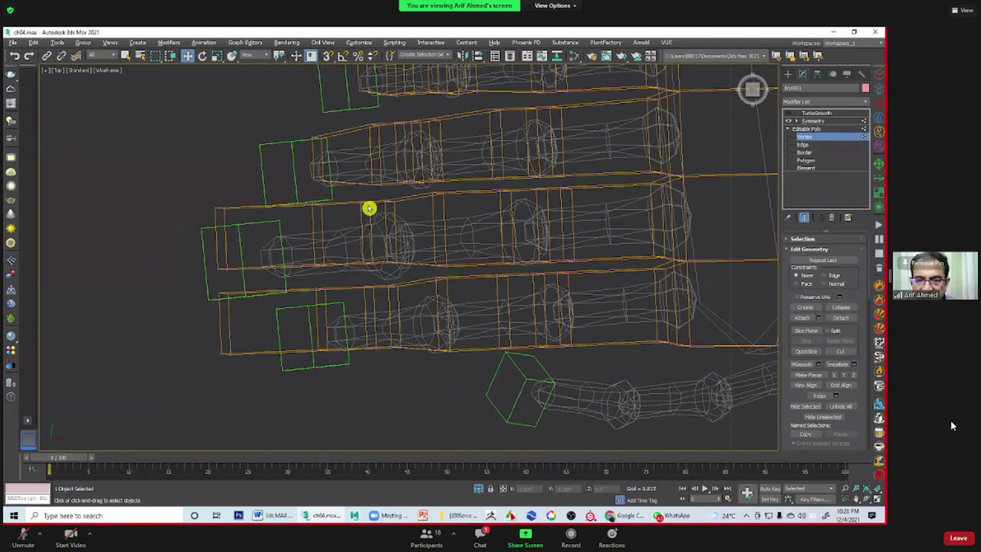
{"action": "left_click", "coordinate": [438, 191]}
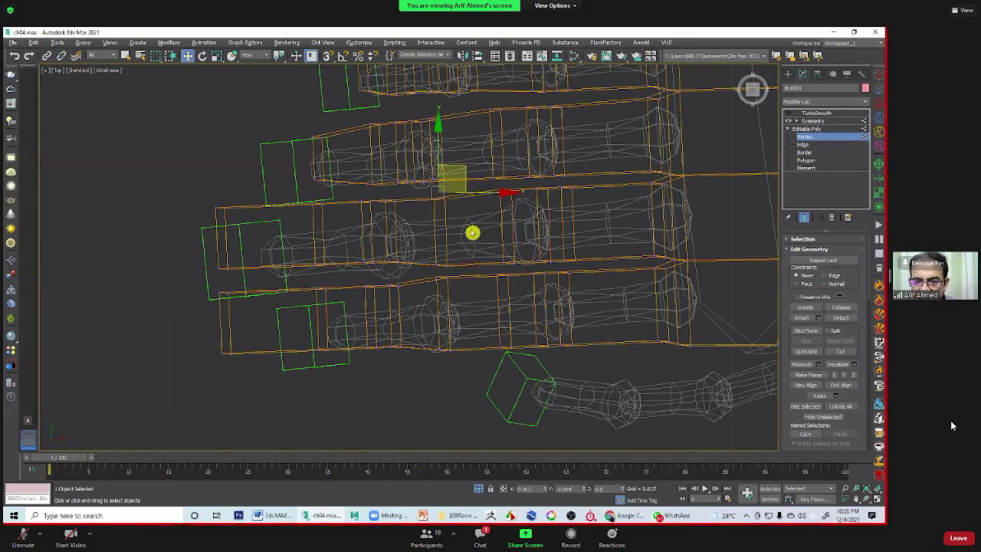
{"action": "left_click", "coordinate": [442, 266]}
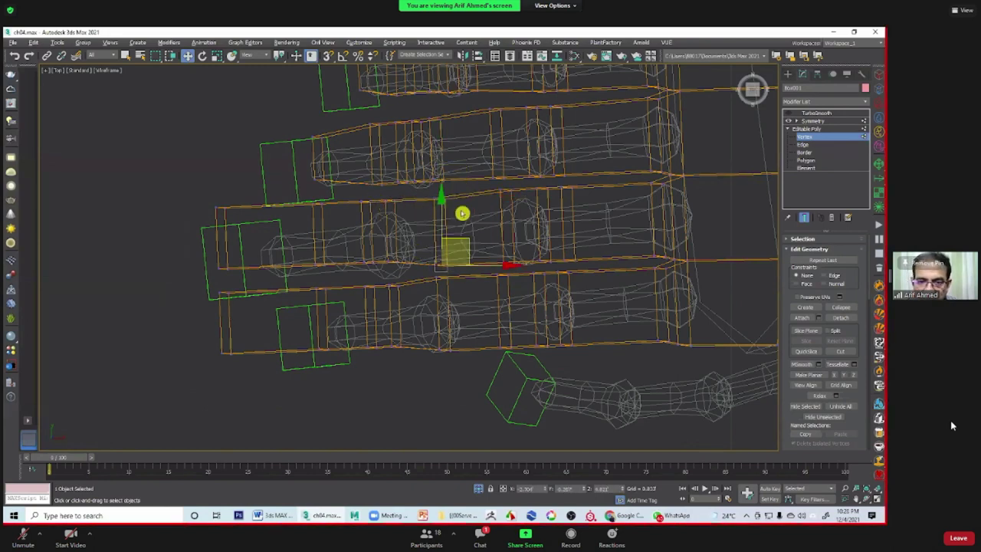
{"action": "left_click", "coordinate": [432, 261]}
{"action": "left_click", "coordinate": [442, 266]}
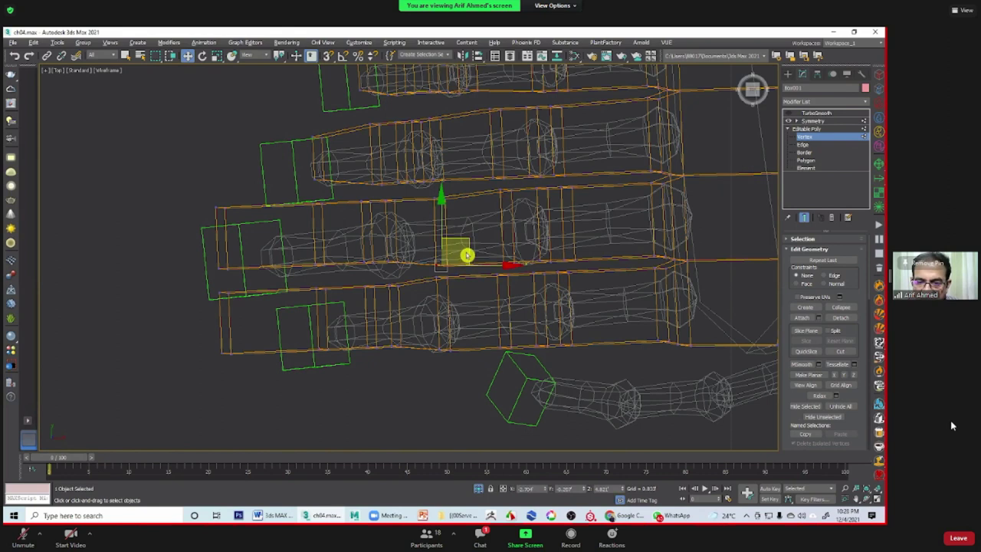
{"action": "left_click", "coordinate": [453, 250]}
{"action": "left_click", "coordinate": [466, 272]}
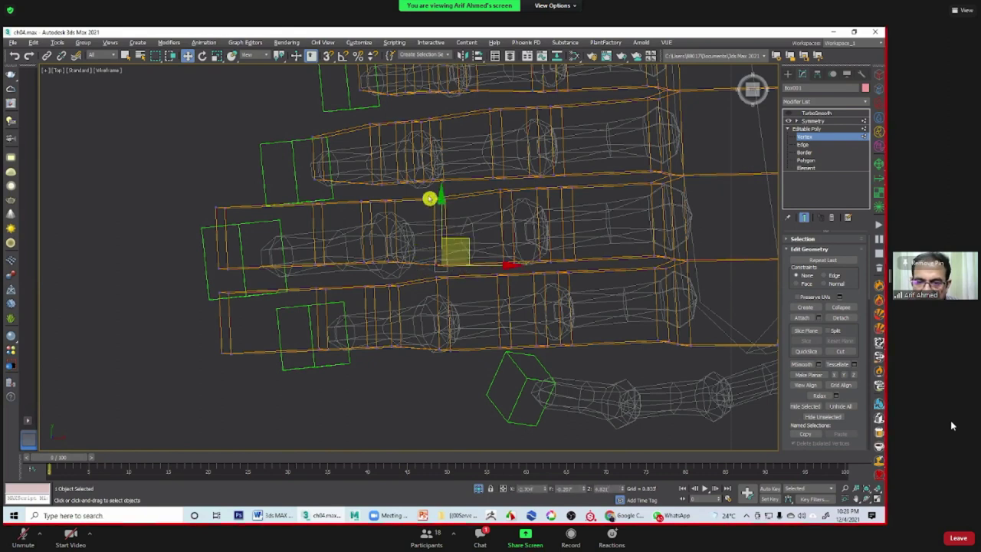
{"action": "left_click_drag", "start_coordinate": [462, 267], "coordinate": [469, 231]}
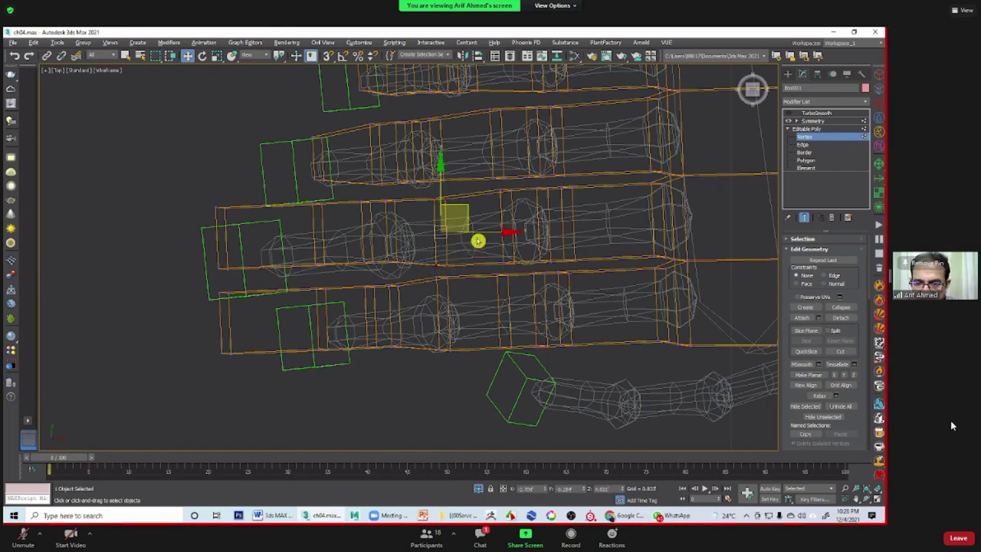
{"action": "middle_click_drag", "start_coordinate": [394, 261], "coordinate": [437, 202]}
{"action": "left_click_drag", "start_coordinate": [459, 276], "coordinate": [481, 232]}
Step: Nudge the middle finger's vertex columns right and select the lower finger's tip vertex
{"action": "left_click_drag", "start_coordinate": [404, 193], "coordinate": [431, 225]}
{"action": "left_click_drag", "start_coordinate": [436, 276], "coordinate": [435, 274]}
{"action": "left_click_drag", "start_coordinate": [460, 231], "coordinate": [423, 231]}
{"action": "left_click_drag", "start_coordinate": [354, 204], "coordinate": [379, 231]}
{"action": "left_click_drag", "start_coordinate": [390, 274], "coordinate": [389, 273]}
{"action": "left_click", "coordinate": [360, 223]}
{"action": "mouse_move", "coordinate": [379, 215]}
{"action": "left_mouse_down"}
{"action": "mouse_move", "coordinate": [390, 278]}
{"action": "mouse_move", "coordinate": [486, 273]}
{"action": "left_mouse_up"}
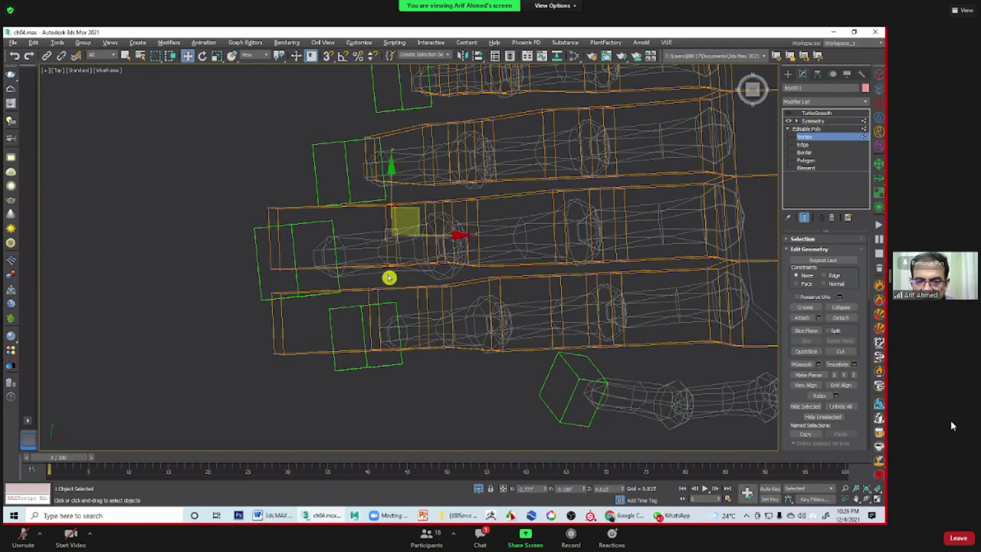
{"action": "left_click", "coordinate": [468, 262]}
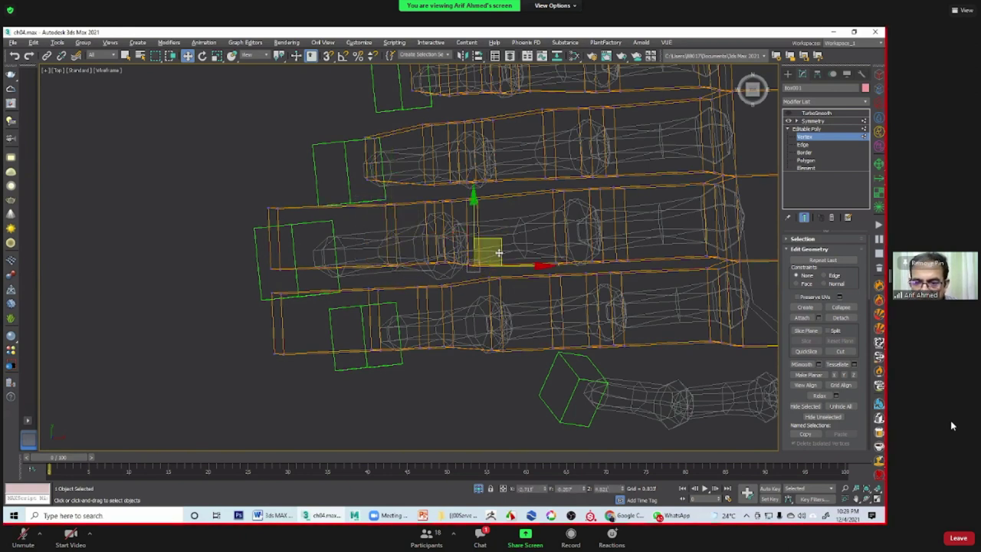
{"action": "middle_click_drag", "start_coordinate": [333, 258], "coordinate": [318, 258]}
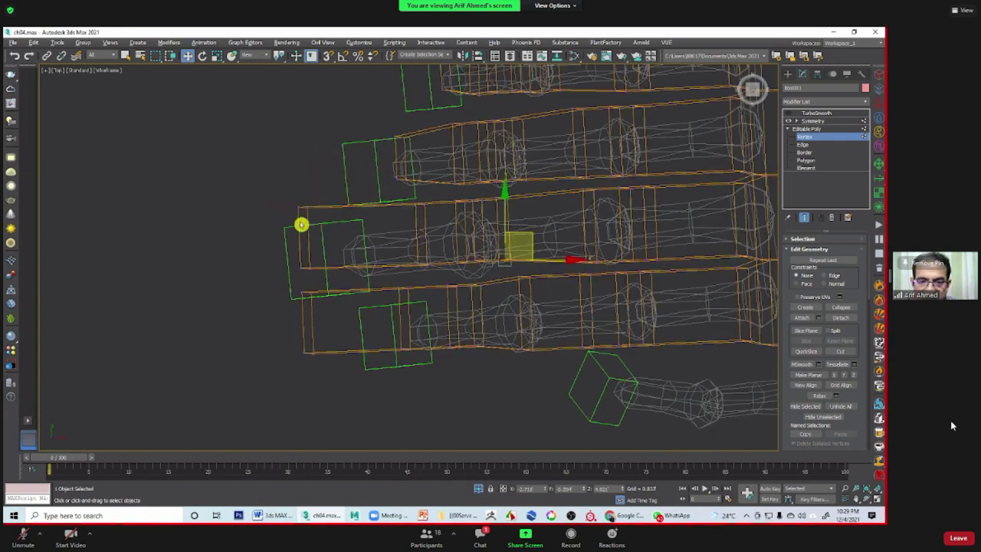
{"action": "left_click", "coordinate": [334, 258]}
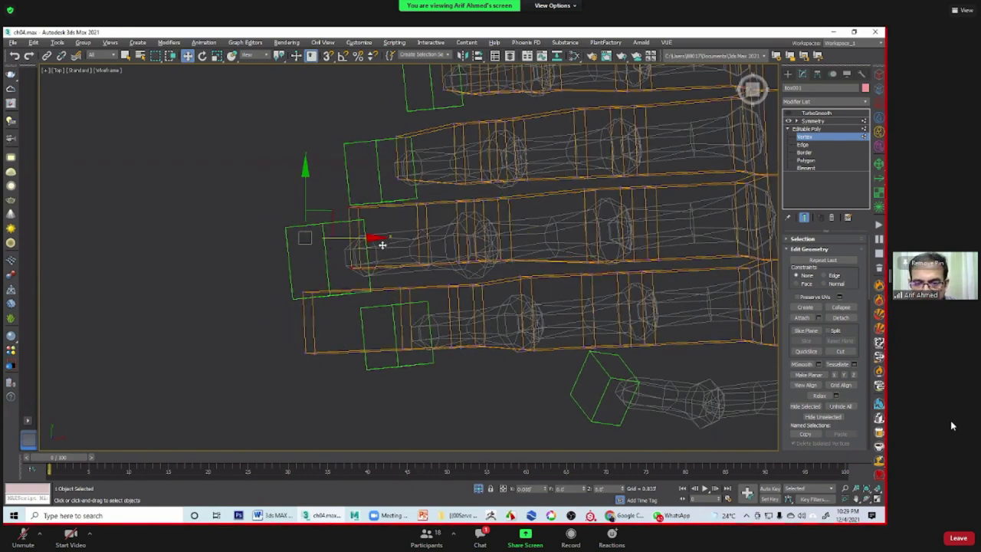
{"action": "middle_click_drag", "start_coordinate": [412, 278], "coordinate": [412, 273]}
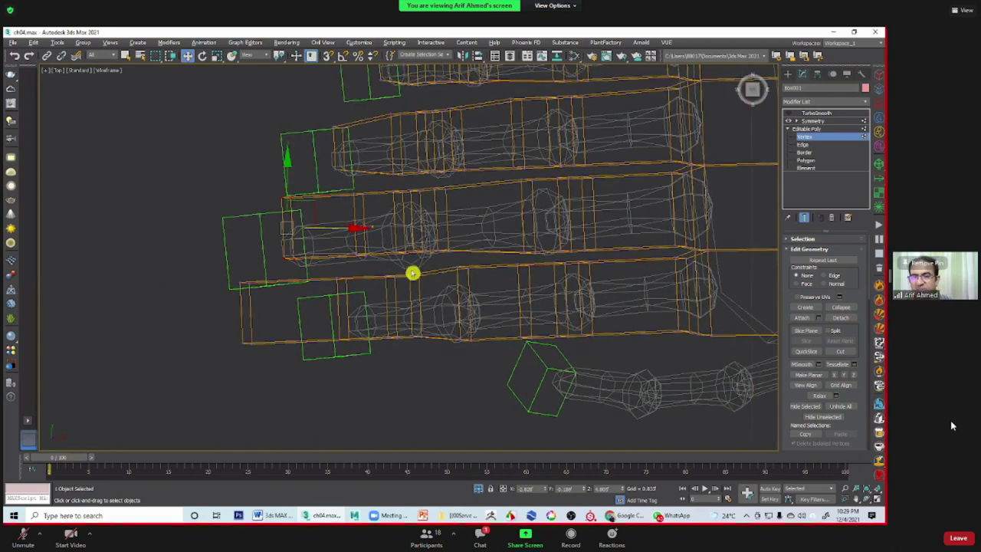
Step: Zoom in on the hand in the Top view and pick vertices on the lowest finger
{"action": "scroll", "coordinate": [412, 273], "scroll_direction": "down", "scroll_amount": 2}
{"action": "scroll", "coordinate": [394, 317], "scroll_direction": "down", "scroll_amount": 2}
{"action": "scroll", "coordinate": [371, 308], "scroll_direction": "down", "scroll_amount": 2}
{"action": "mouse_move", "coordinate": [370, 307]}
{"action": "middle_mouse_down"}
{"action": "mouse_move", "coordinate": [396, 285]}
{"action": "mouse_move", "coordinate": [401, 296]}
{"action": "mouse_move", "coordinate": [403, 287]}
{"action": "mouse_move", "coordinate": [481, 296]}
{"action": "middle_mouse_up"}
{"action": "mouse_move", "coordinate": [415, 294]}
{"action": "middle_mouse_down"}
{"action": "mouse_move", "coordinate": [438, 289]}
{"action": "mouse_move", "coordinate": [444, 305]}
{"action": "middle_mouse_up"}
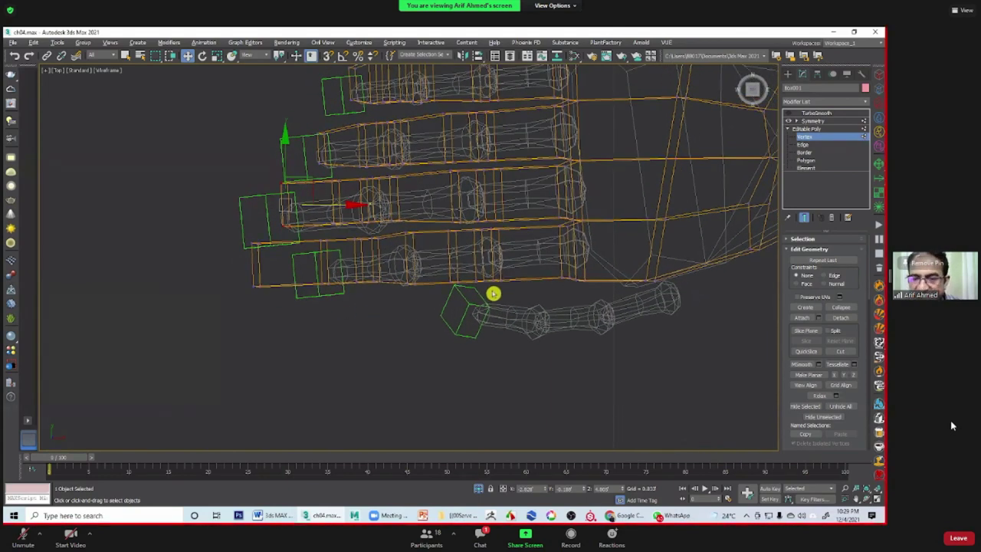
{"action": "left_click", "coordinate": [473, 269]}
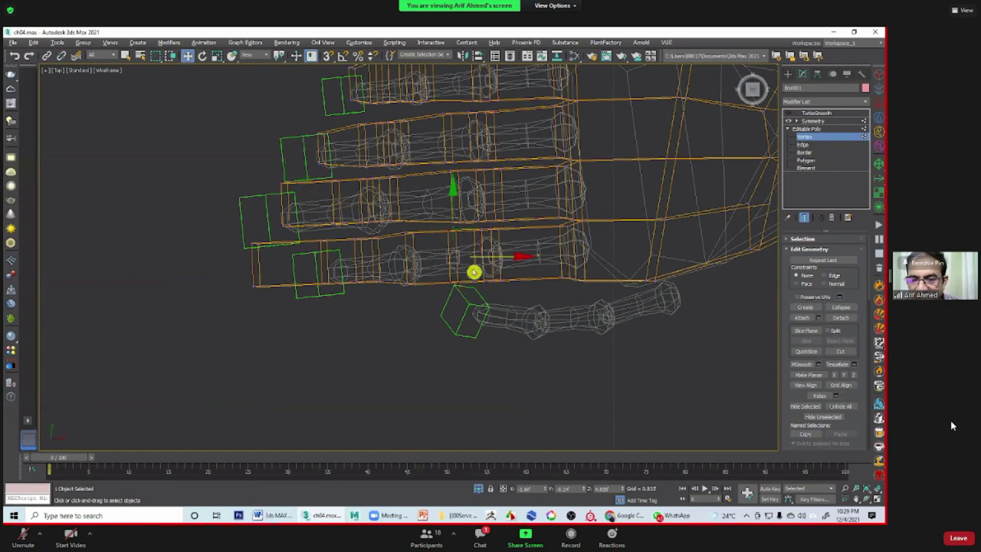
{"action": "left_click", "coordinate": [486, 274]}
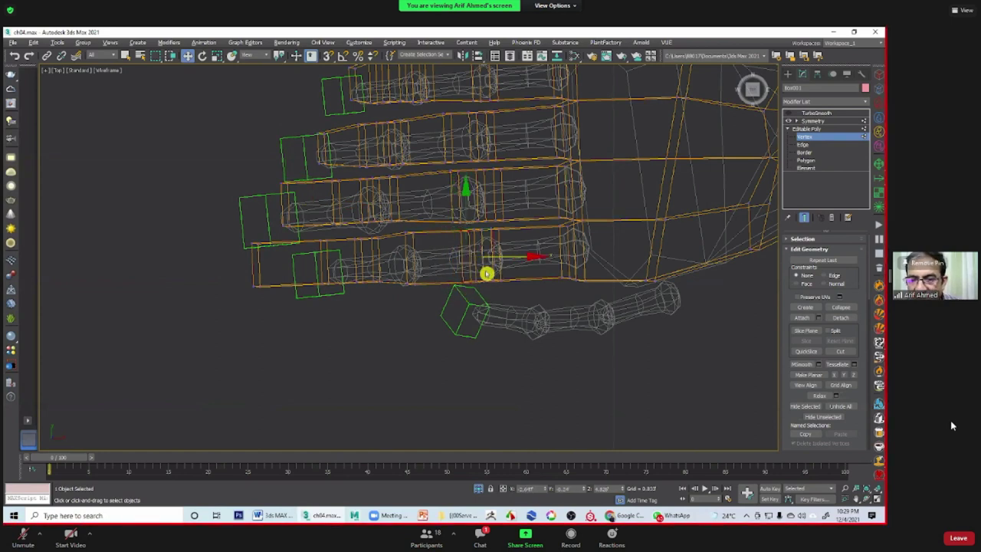
{"action": "mouse_move", "coordinate": [438, 296]}
{"action": "middle_mouse_down"}
{"action": "mouse_move", "coordinate": [458, 251]}
{"action": "mouse_move", "coordinate": [411, 236]}
{"action": "mouse_move", "coordinate": [460, 243]}
{"action": "mouse_move", "coordinate": [440, 223]}
{"action": "middle_mouse_up"}
{"action": "left_click", "coordinate": [459, 216]}
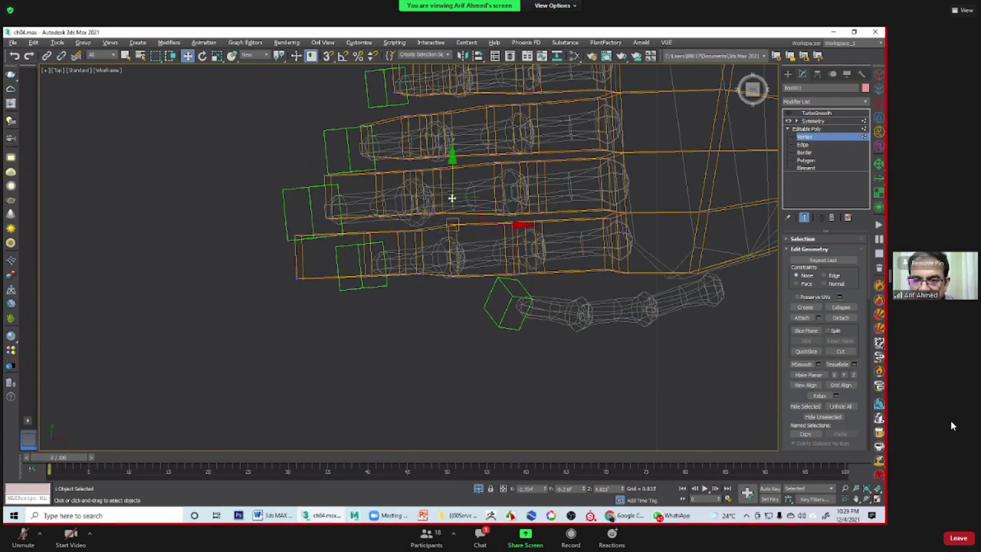
{"action": "mouse_move", "coordinate": [451, 283]}
{"action": "middle_mouse_down"}
{"action": "mouse_move", "coordinate": [462, 281]}
{"action": "mouse_move", "coordinate": [439, 249]}
{"action": "middle_mouse_up"}
{"action": "left_click", "coordinate": [441, 226]}
{"action": "left_click", "coordinate": [438, 253]}
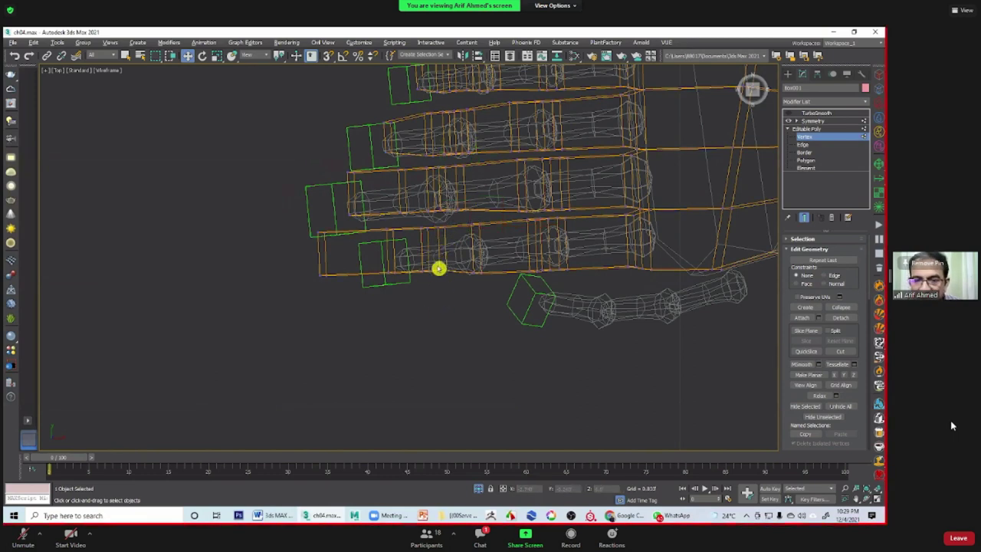
Step: Select the lowest finger's tip-end vertex columns and nudge them upward and slightly right
{"action": "left_click_drag", "start_coordinate": [345, 298], "coordinate": [311, 228]}
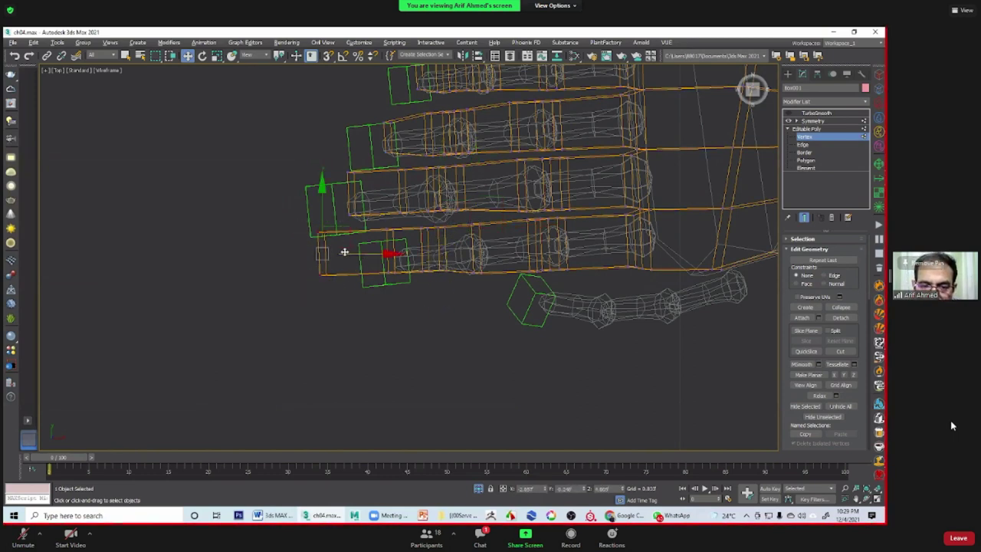
{"action": "left_click", "coordinate": [390, 234]}
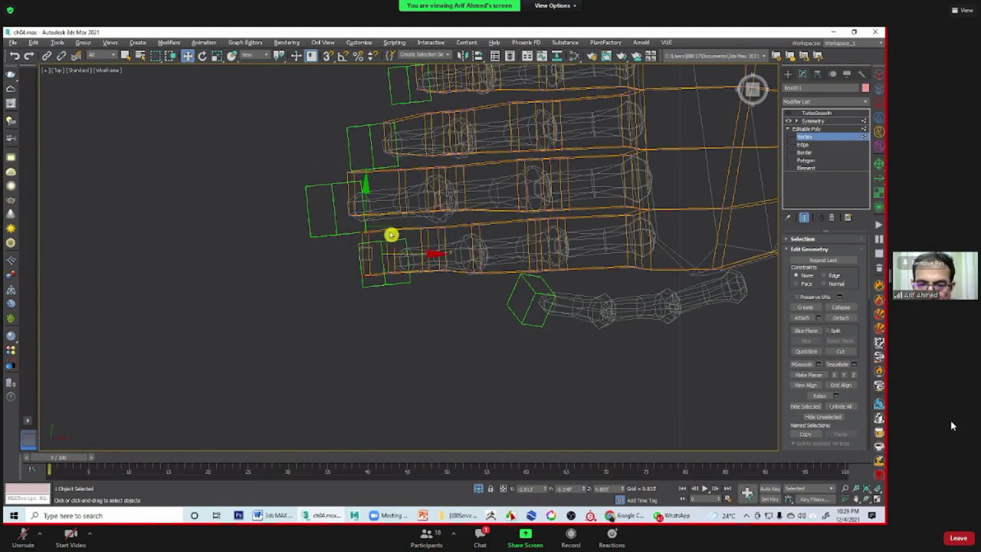
{"action": "left_click_drag", "start_coordinate": [390, 222], "coordinate": [390, 220]}
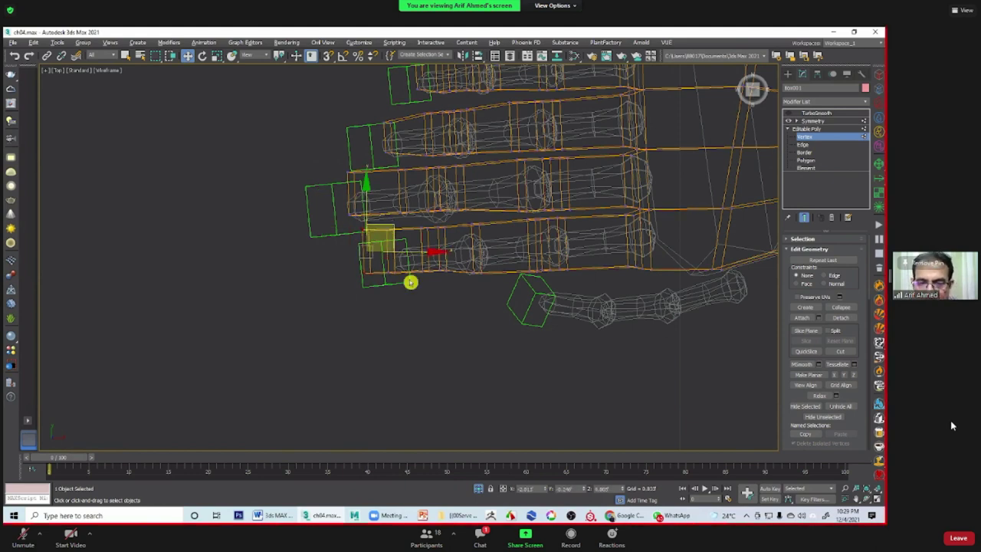
{"action": "left_click", "coordinate": [347, 276]}
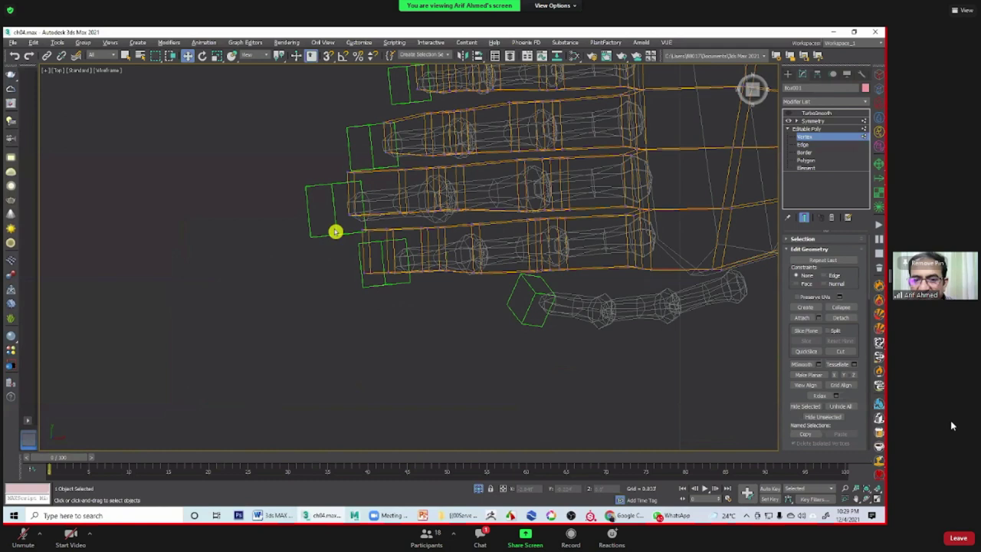
{"action": "left_click_drag", "start_coordinate": [407, 293], "coordinate": [421, 257]}
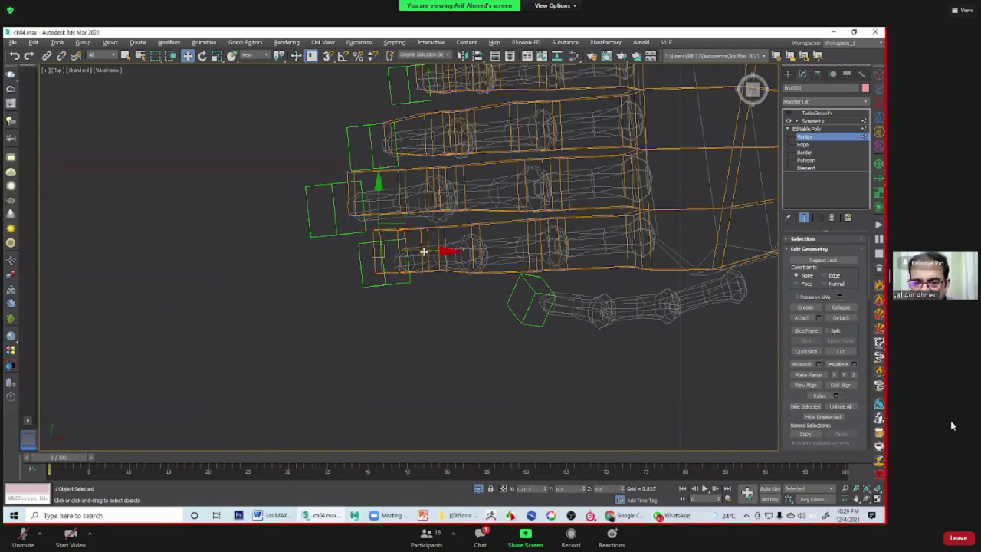
{"action": "left_click", "coordinate": [437, 307]}
Step: Move the lower fingertip vertices outward along X, then maximize the Front viewport
{"action": "middle_click_drag", "start_coordinate": [418, 311], "coordinate": [354, 253]}
{"action": "mouse_move", "coordinate": [347, 239]}
{"action": "left_mouse_down"}
{"action": "mouse_move", "coordinate": [467, 290]}
{"action": "mouse_move", "coordinate": [464, 305]}
{"action": "left_mouse_up"}
{"action": "left_click_drag", "start_coordinate": [460, 263], "coordinate": [473, 262]}
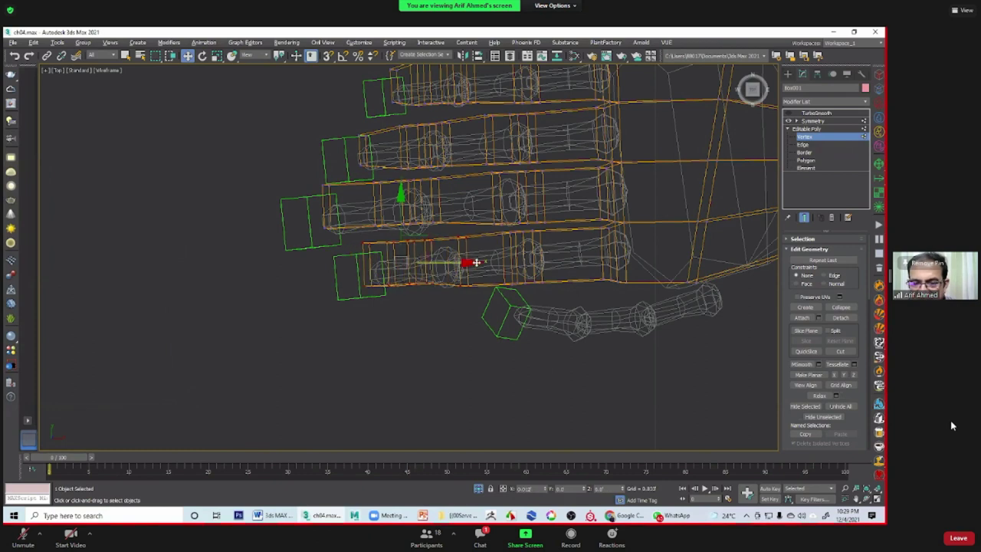
{"action": "mouse_move", "coordinate": [448, 320]}
{"action": "middle_mouse_down"}
{"action": "mouse_move", "coordinate": [493, 333]}
{"action": "mouse_move", "coordinate": [416, 329]}
{"action": "mouse_move", "coordinate": [419, 307]}
{"action": "mouse_move", "coordinate": [478, 307]}
{"action": "mouse_move", "coordinate": [402, 265]}
{"action": "middle_mouse_up"}
{"action": "left_click", "coordinate": [408, 285]}
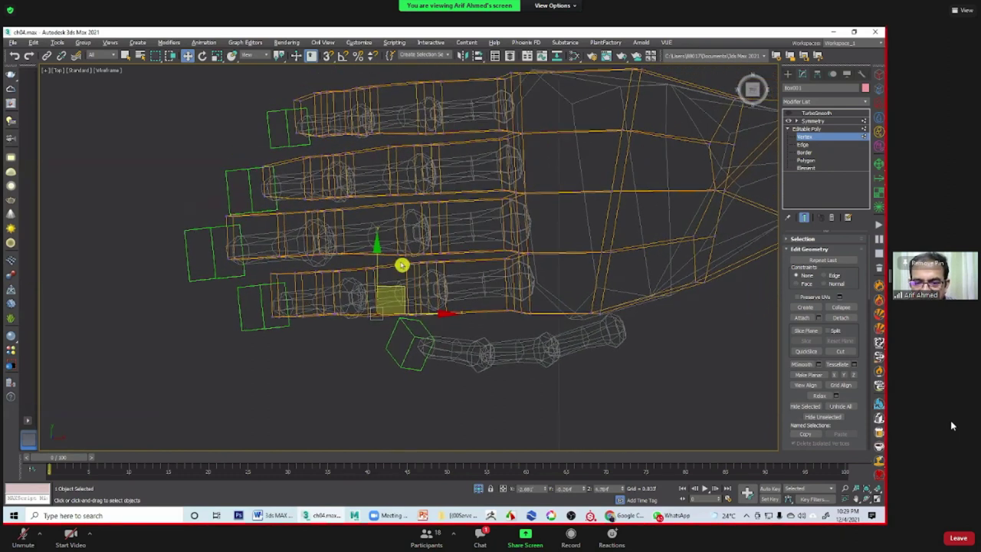
{"action": "left_click", "coordinate": [429, 242]}
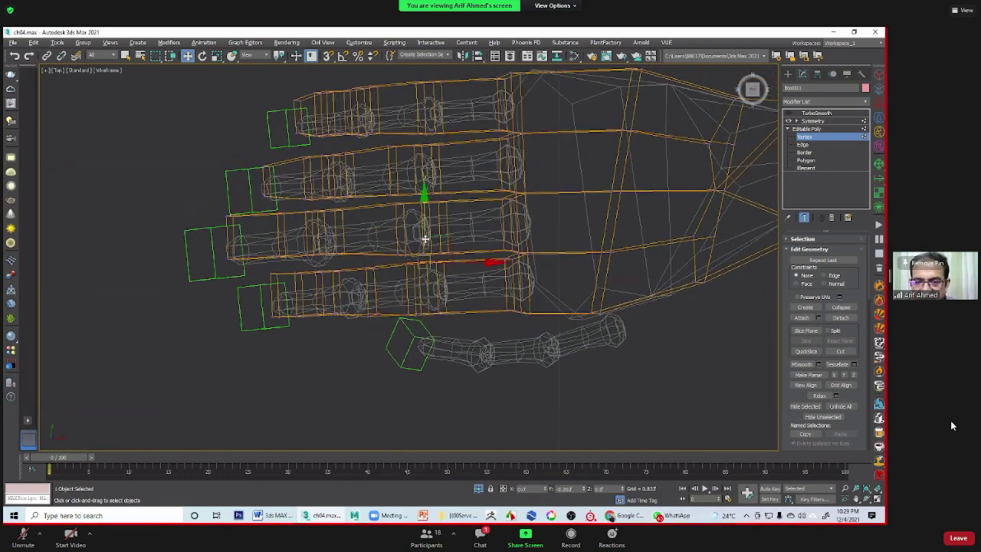
{"action": "middle_click_drag", "start_coordinate": [465, 284], "coordinate": [464, 291]}
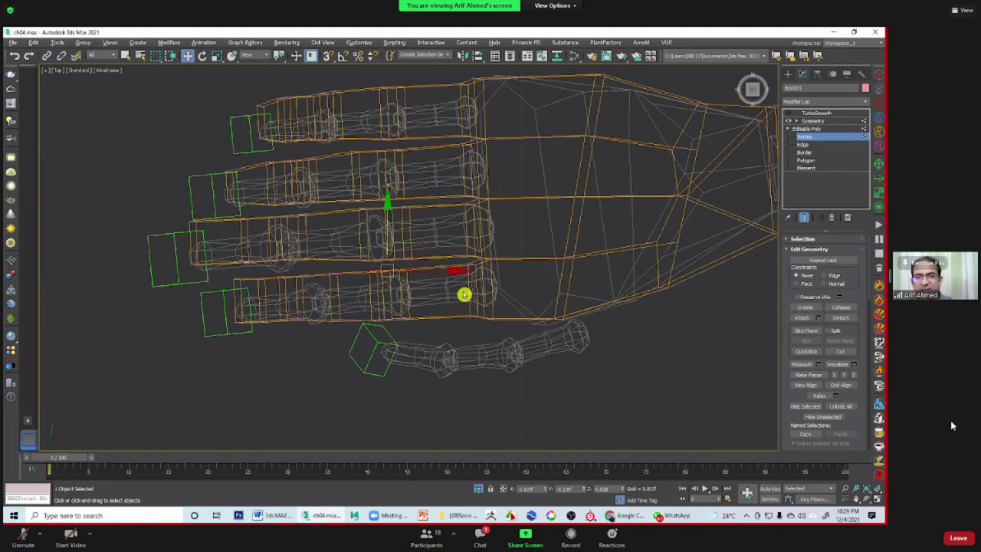
{"action": "mouse_move", "coordinate": [570, 253]}
{"action": "middle_mouse_down"}
{"action": "mouse_move", "coordinate": [512, 196]}
{"action": "mouse_move", "coordinate": [584, 287]}
{"action": "middle_mouse_up"}
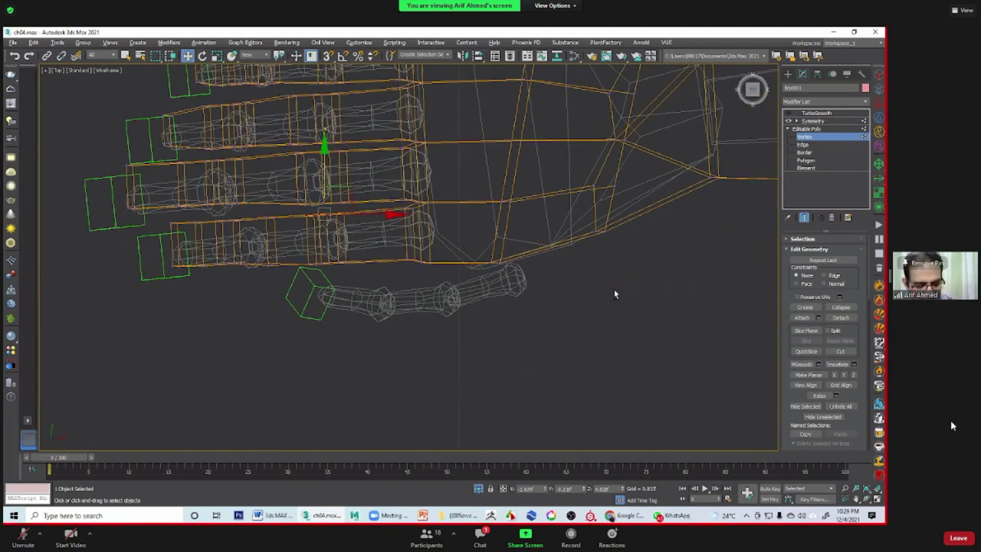
{"action": "key", "text": "alt+w"}
{"action": "key", "text": "alt+w"}
Step: Zoom in on the hips and select vertices at the hip-leg junction
{"action": "scroll", "coordinate": [576, 193], "scroll_direction": "up", "scroll_amount": 3}
{"action": "scroll", "coordinate": [572, 409], "scroll_direction": "down", "scroll_amount": 4}
{"action": "scroll", "coordinate": [608, 341], "scroll_direction": "up", "scroll_amount": 3}
{"action": "middle_click_drag", "start_coordinate": [609, 342], "coordinate": [572, 323]}
{"action": "mouse_move", "coordinate": [565, 283]}
{"action": "left_mouse_down"}
{"action": "mouse_move", "coordinate": [587, 318]}
{"action": "mouse_move", "coordinate": [609, 281]}
{"action": "left_mouse_up"}
{"action": "mouse_move", "coordinate": [572, 224]}
{"action": "middle_mouse_down"}
{"action": "mouse_move", "coordinate": [561, 253]}
{"action": "mouse_move", "coordinate": [535, 262]}
{"action": "mouse_move", "coordinate": [489, 381]}
{"action": "middle_mouse_up"}
{"action": "left_click", "coordinate": [571, 266]}
{"action": "left_click", "coordinate": [527, 268]}
Step: Scale the arm's vertex rings to taper the forearm
{"action": "scroll", "coordinate": [395, 287], "scroll_direction": "down", "scroll_amount": 5}
{"action": "mouse_move", "coordinate": [394, 287]}
{"action": "middle_mouse_down"}
{"action": "mouse_move", "coordinate": [489, 290]}
{"action": "mouse_move", "coordinate": [409, 307]}
{"action": "middle_mouse_up"}
{"action": "scroll", "coordinate": [480, 272], "scroll_direction": "up", "scroll_amount": 3}
{"action": "scroll", "coordinate": [457, 283], "scroll_direction": "up", "scroll_amount": 3}
{"action": "middle_click_drag", "start_coordinate": [457, 283], "coordinate": [437, 319]}
{"action": "mouse_move", "coordinate": [514, 294]}
{"action": "middle_mouse_down"}
{"action": "mouse_move", "coordinate": [464, 342]}
{"action": "mouse_move", "coordinate": [466, 313]}
{"action": "middle_mouse_up"}
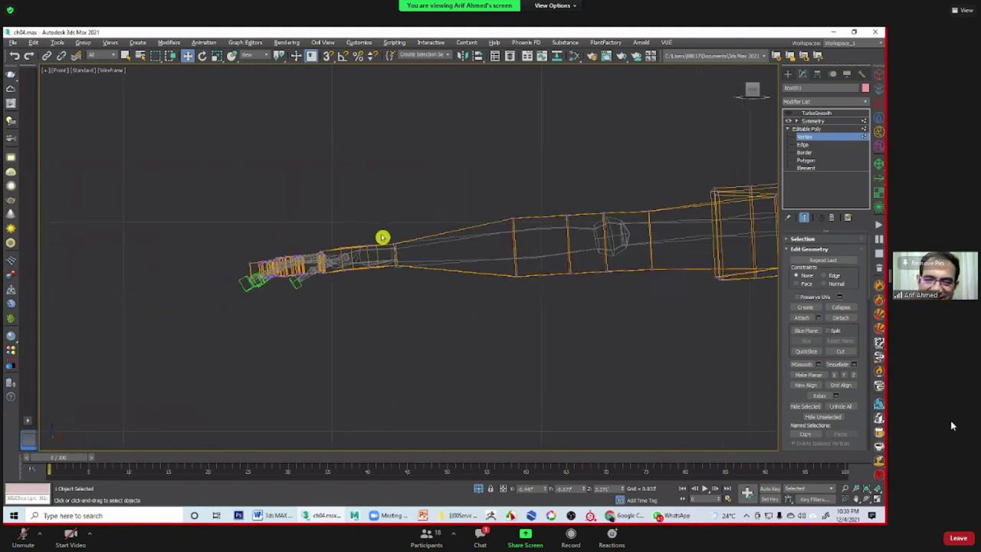
{"action": "left_click_drag", "start_coordinate": [412, 288], "coordinate": [426, 271]}
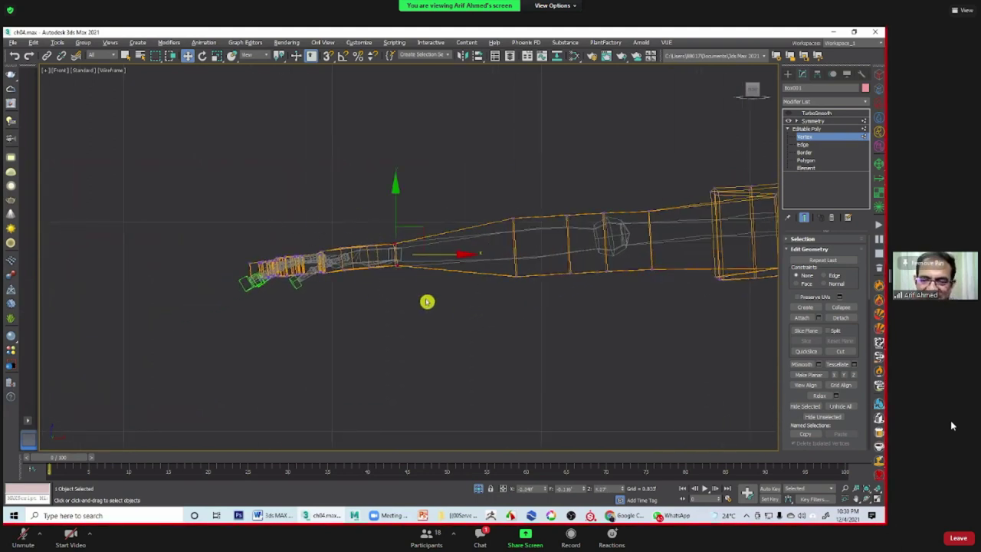
{"action": "key", "text": "r"}
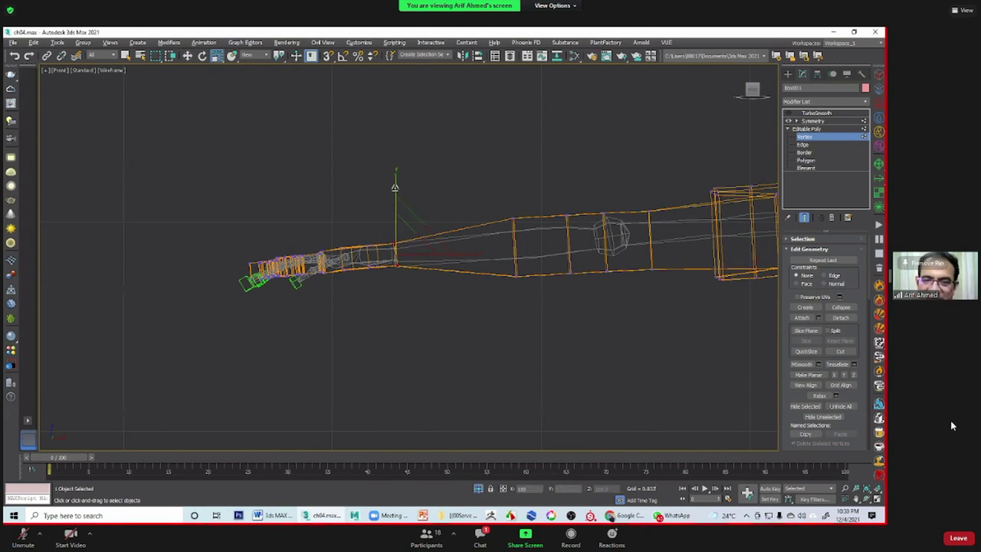
{"action": "middle_click_drag", "start_coordinate": [535, 298], "coordinate": [559, 286]}
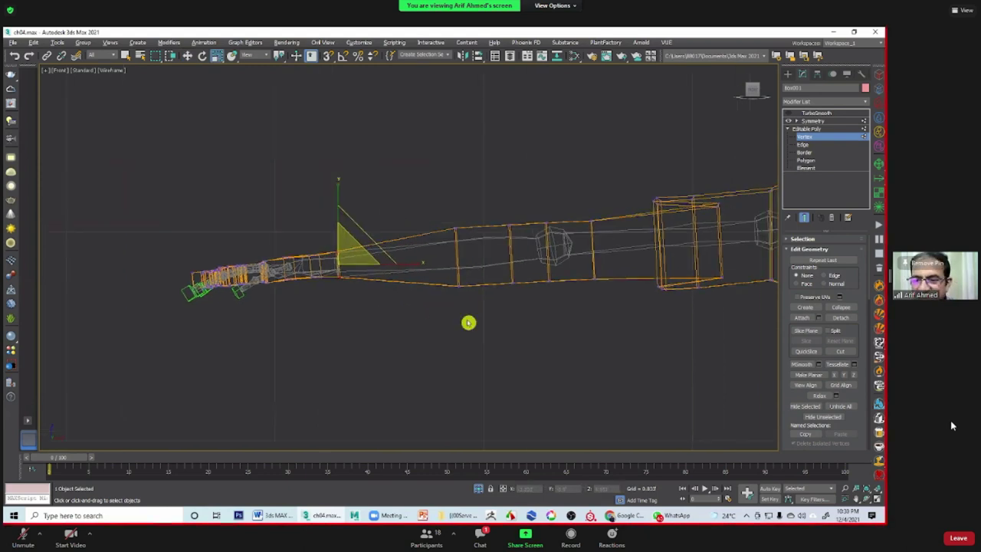
{"action": "left_click_drag", "start_coordinate": [625, 322], "coordinate": [641, 326]}
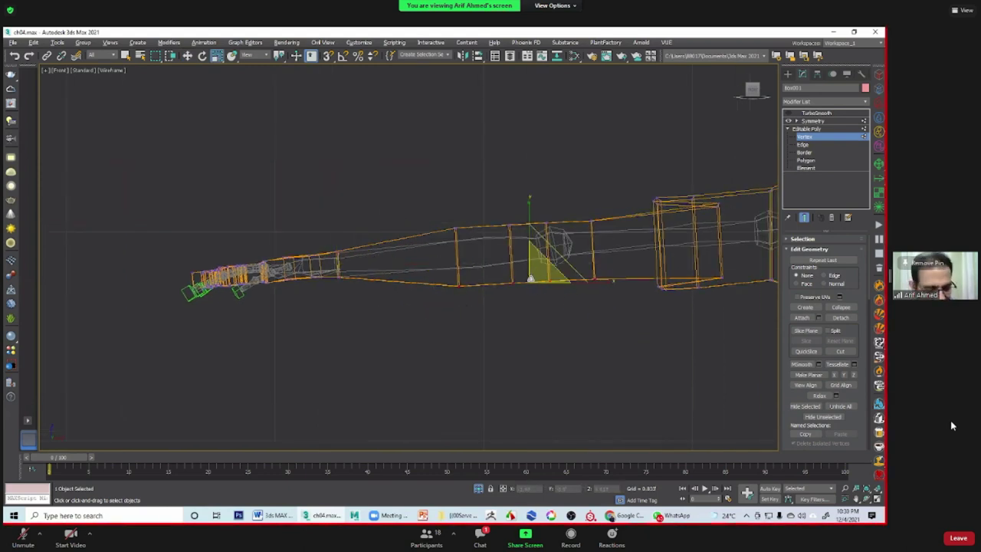
{"action": "key", "text": "w"}
{"action": "left_click", "coordinate": [514, 300]}
Step: Nudge the bottom vertices of the arm's box section and pick the elbow vertex
{"action": "mouse_move", "coordinate": [594, 299]}
{"action": "middle_mouse_down"}
{"action": "mouse_move", "coordinate": [609, 340]}
{"action": "mouse_move", "coordinate": [486, 271]}
{"action": "middle_mouse_up"}
{"action": "left_click_drag", "start_coordinate": [594, 326], "coordinate": [494, 284]}
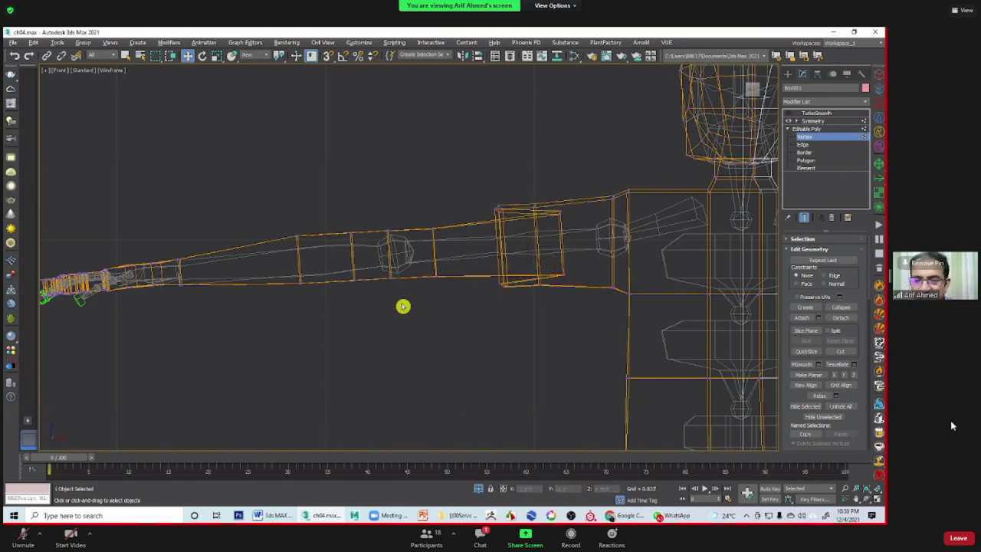
{"action": "middle_click_drag", "start_coordinate": [404, 306], "coordinate": [373, 291]}
{"action": "middle_click_drag", "start_coordinate": [464, 265], "coordinate": [438, 225]}
{"action": "left_click_drag", "start_coordinate": [454, 225], "coordinate": [409, 222]}
{"action": "left_click", "coordinate": [411, 251]}
{"action": "left_click", "coordinate": [381, 332]}
{"action": "mouse_move", "coordinate": [381, 333]}
{"action": "middle_mouse_down"}
{"action": "mouse_move", "coordinate": [427, 314]}
{"action": "mouse_move", "coordinate": [444, 322]}
{"action": "middle_mouse_up"}
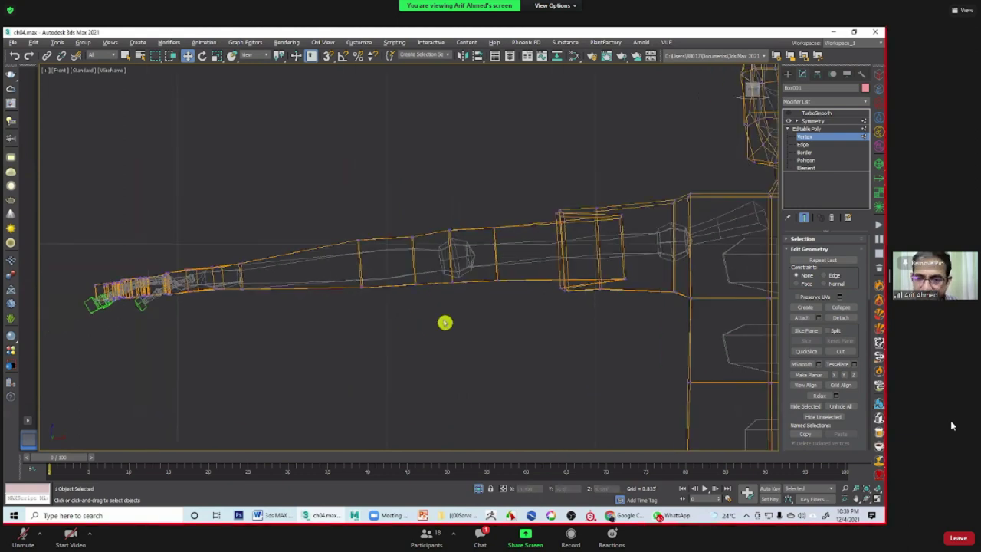
Step: Shift the forearm vertex loop and pull the torso side vertex inward
{"action": "left_click_drag", "start_coordinate": [420, 295], "coordinate": [426, 320]}
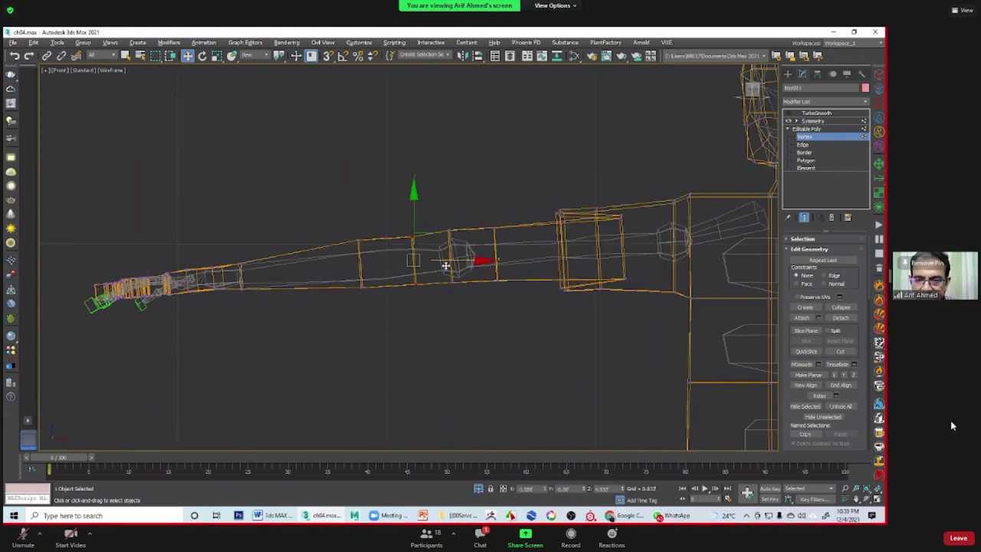
{"action": "mouse_move", "coordinate": [467, 257]}
{"action": "left_mouse_down"}
{"action": "mouse_move", "coordinate": [486, 197]}
{"action": "mouse_move", "coordinate": [518, 321]}
{"action": "left_mouse_up"}
{"action": "mouse_move", "coordinate": [524, 252]}
{"action": "left_mouse_down"}
{"action": "mouse_move", "coordinate": [502, 253]}
{"action": "mouse_move", "coordinate": [445, 317]}
{"action": "left_mouse_up"}
{"action": "left_click_drag", "start_coordinate": [437, 254], "coordinate": [428, 216]}
{"action": "mouse_move", "coordinate": [357, 249]}
{"action": "middle_mouse_down"}
{"action": "mouse_move", "coordinate": [315, 276]}
{"action": "mouse_move", "coordinate": [541, 313]}
{"action": "mouse_move", "coordinate": [470, 314]}
{"action": "mouse_move", "coordinate": [510, 313]}
{"action": "middle_mouse_up"}
{"action": "mouse_move", "coordinate": [412, 307]}
{"action": "middle_mouse_down"}
{"action": "mouse_move", "coordinate": [552, 311]}
{"action": "mouse_move", "coordinate": [449, 293]}
{"action": "mouse_move", "coordinate": [570, 307]}
{"action": "mouse_move", "coordinate": [380, 290]}
{"action": "mouse_move", "coordinate": [484, 271]}
{"action": "mouse_move", "coordinate": [493, 294]}
{"action": "mouse_move", "coordinate": [511, 276]}
{"action": "mouse_move", "coordinate": [498, 292]}
{"action": "mouse_move", "coordinate": [462, 284]}
{"action": "mouse_move", "coordinate": [403, 246]}
{"action": "mouse_move", "coordinate": [454, 249]}
{"action": "middle_mouse_up"}
{"action": "left_click_drag", "start_coordinate": [462, 234], "coordinate": [470, 227]}
Step: Nudge the shoulder vertex right and adjust the armpit and head-base vertices
{"action": "mouse_move", "coordinate": [465, 261]}
{"action": "middle_mouse_down"}
{"action": "mouse_move", "coordinate": [458, 296]}
{"action": "mouse_move", "coordinate": [440, 242]}
{"action": "mouse_move", "coordinate": [433, 300]}
{"action": "middle_mouse_up"}
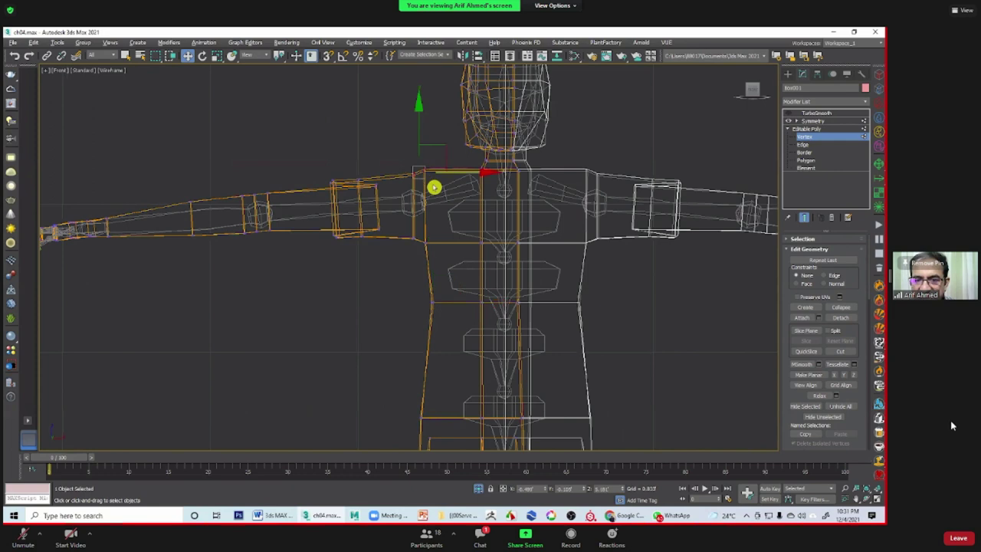
{"action": "left_click_drag", "start_coordinate": [433, 158], "coordinate": [444, 157]}
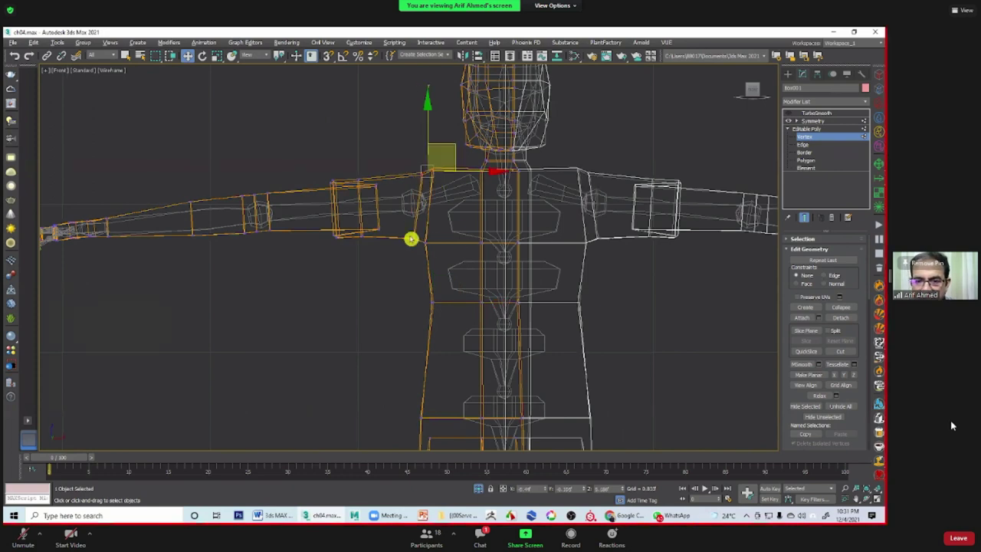
{"action": "left_click", "coordinate": [419, 240]}
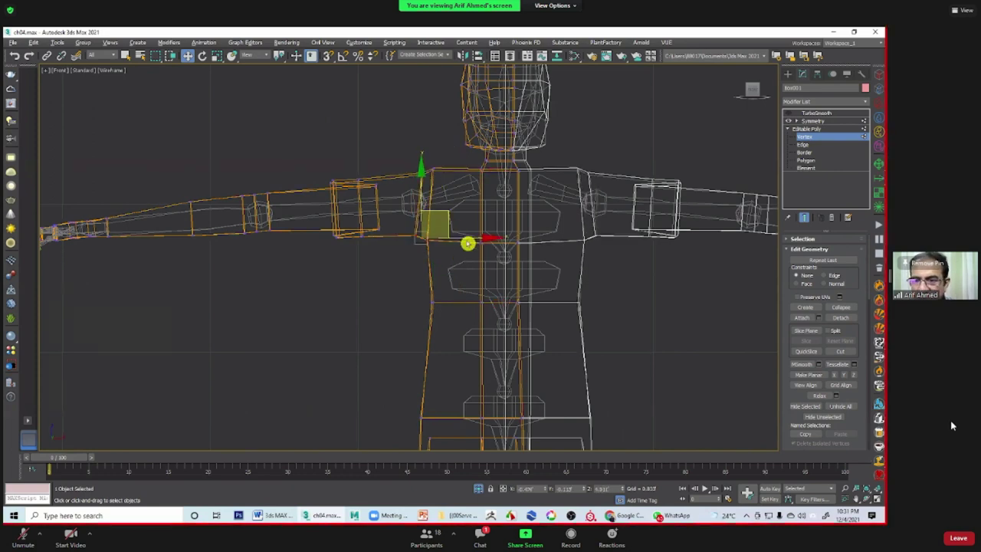
{"action": "scroll", "coordinate": [468, 244], "scroll_direction": "down", "scroll_amount": 2}
{"action": "scroll", "coordinate": [550, 287], "scroll_direction": "down", "scroll_amount": 2}
{"action": "scroll", "coordinate": [391, 256], "scroll_direction": "up", "scroll_amount": 2}
{"action": "scroll", "coordinate": [390, 237], "scroll_direction": "up", "scroll_amount": 1}
{"action": "left_click", "coordinate": [418, 232]}
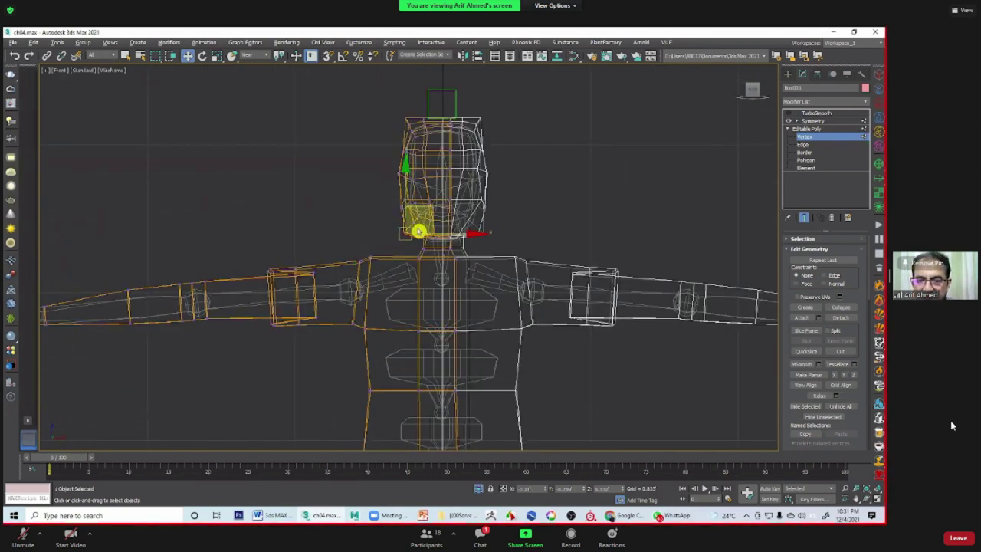
{"action": "left_click", "coordinate": [552, 228]}
Step: Adjust the head-top vertices, then zoom out and restore the four-viewport layout
{"action": "middle_click_drag", "start_coordinate": [417, 132], "coordinate": [391, 141]}
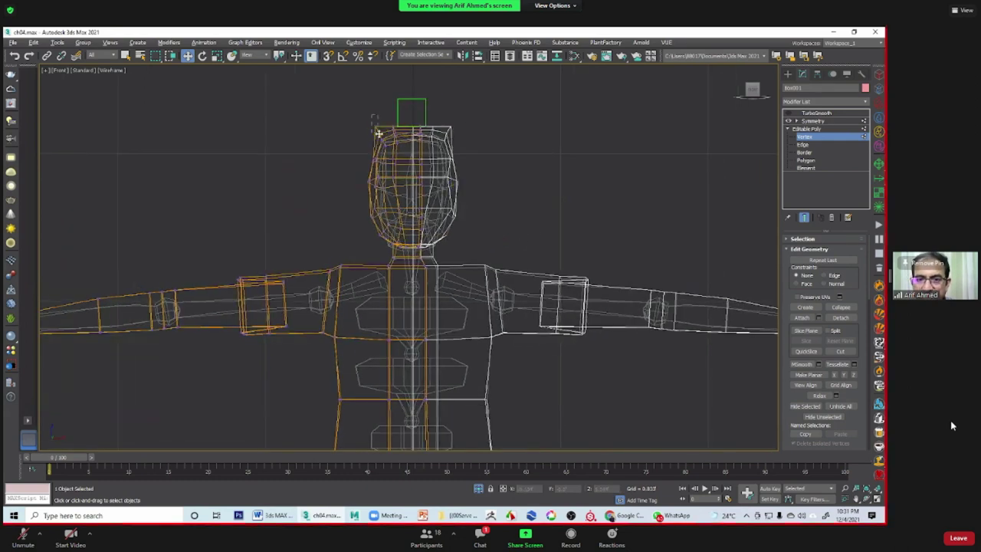
{"action": "left_click_drag", "start_coordinate": [378, 133], "coordinate": [400, 116]}
{"action": "left_click", "coordinate": [537, 143]}
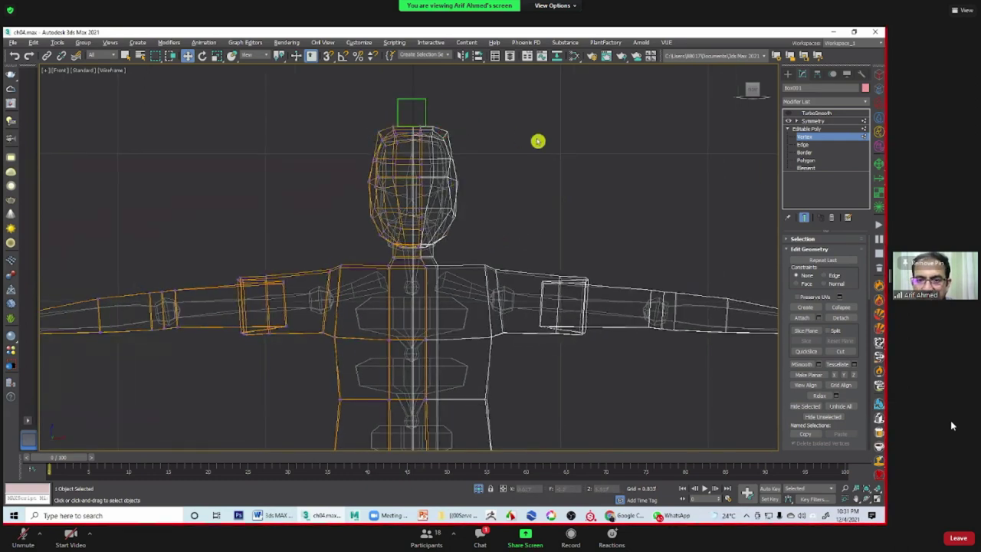
{"action": "left_click_drag", "start_coordinate": [398, 133], "coordinate": [412, 121]}
{"action": "left_click", "coordinate": [503, 166]}
{"action": "middle_click_drag", "start_coordinate": [350, 175], "coordinate": [379, 168]}
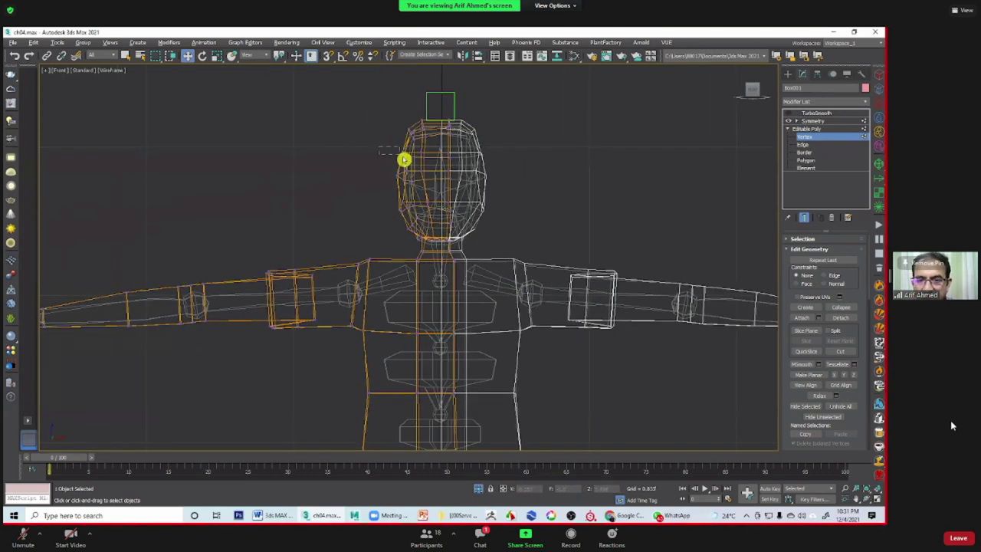
{"action": "left_click_drag", "start_coordinate": [404, 159], "coordinate": [417, 162]}
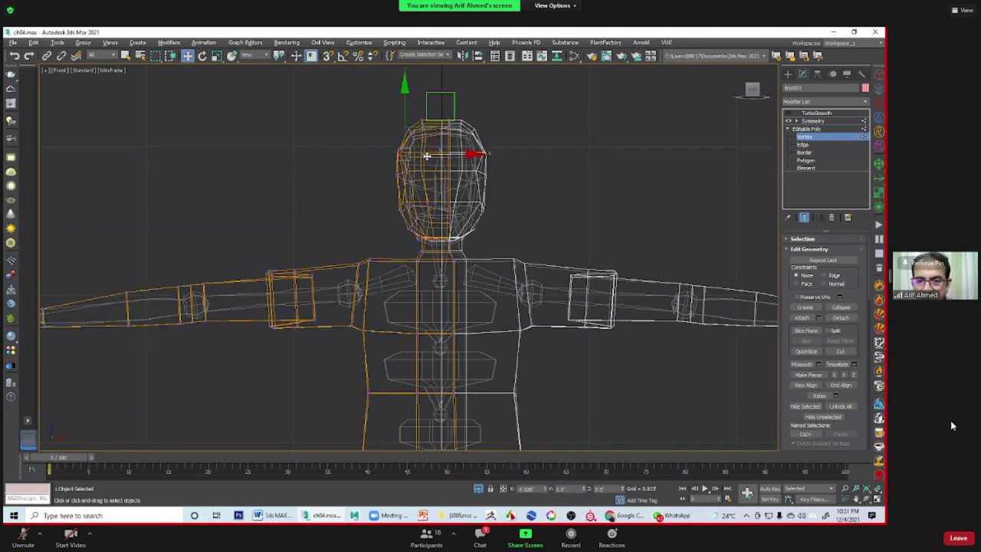
{"action": "scroll", "coordinate": [539, 260], "scroll_direction": "down", "scroll_amount": 3}
{"action": "mouse_move", "coordinate": [522, 322]}
{"action": "middle_mouse_down"}
{"action": "mouse_move", "coordinate": [473, 160]}
{"action": "mouse_move", "coordinate": [484, 265]}
{"action": "middle_mouse_up"}
{"action": "scroll", "coordinate": [484, 266], "scroll_direction": "down", "scroll_amount": 3}
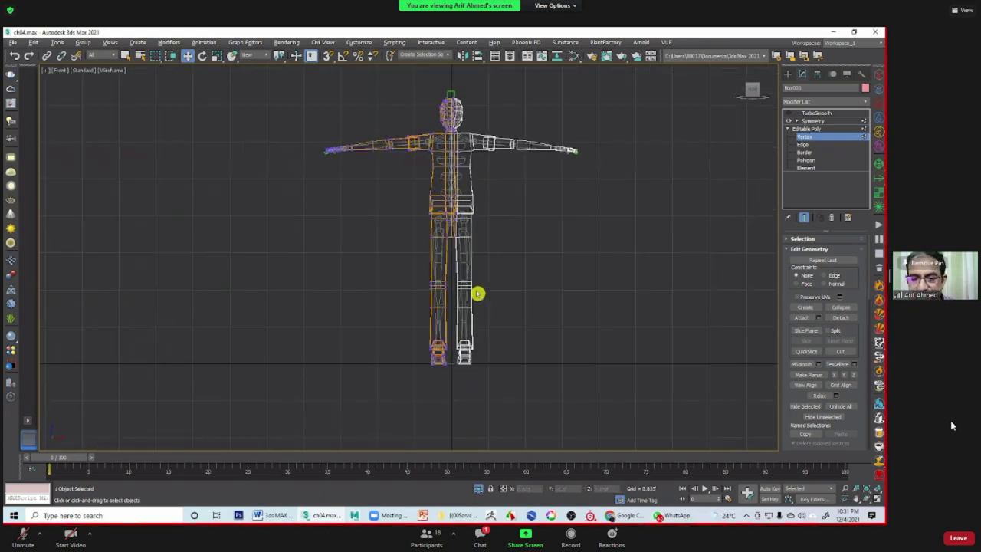
{"action": "key", "text": "alt+w"}
{"action": "key", "text": "alt+w"}
Step: Orbit in close on the hand and select the polygon on the side of the wrist
{"action": "mouse_move", "coordinate": [529, 356]}
{"action": "middle_mouse_down", "text": "alt"}
{"action": "mouse_move", "coordinate": [599, 341]}
{"action": "mouse_move", "coordinate": [570, 350]}
{"action": "mouse_move", "coordinate": [493, 293]}
{"action": "mouse_move", "coordinate": [527, 346]}
{"action": "middle_mouse_up", "text": "alt"}
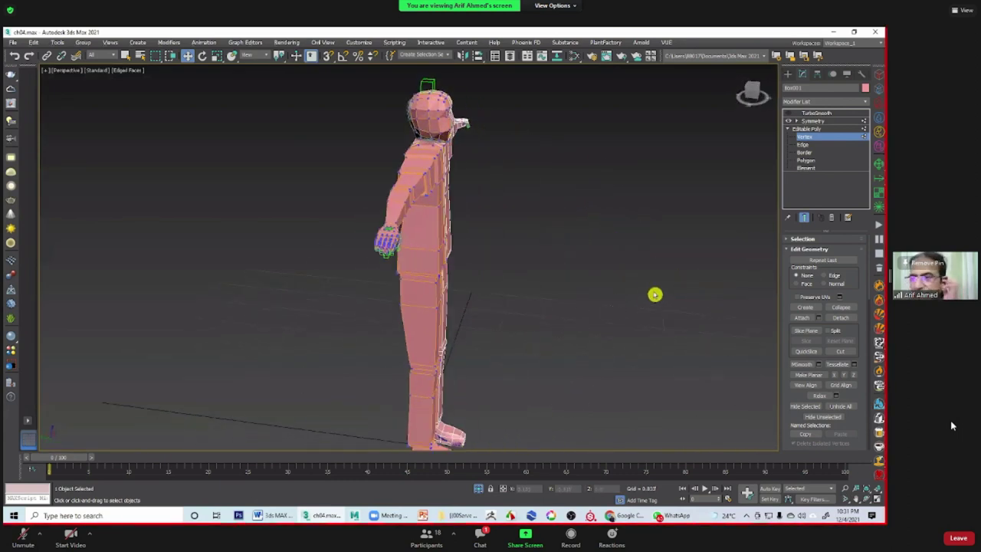
{"action": "mouse_move", "coordinate": [482, 243]}
{"action": "middle_mouse_down", "text": "alt"}
{"action": "mouse_move", "coordinate": [486, 233]}
{"action": "mouse_move", "coordinate": [515, 270]}
{"action": "mouse_move", "coordinate": [391, 291]}
{"action": "middle_mouse_up", "text": "alt"}
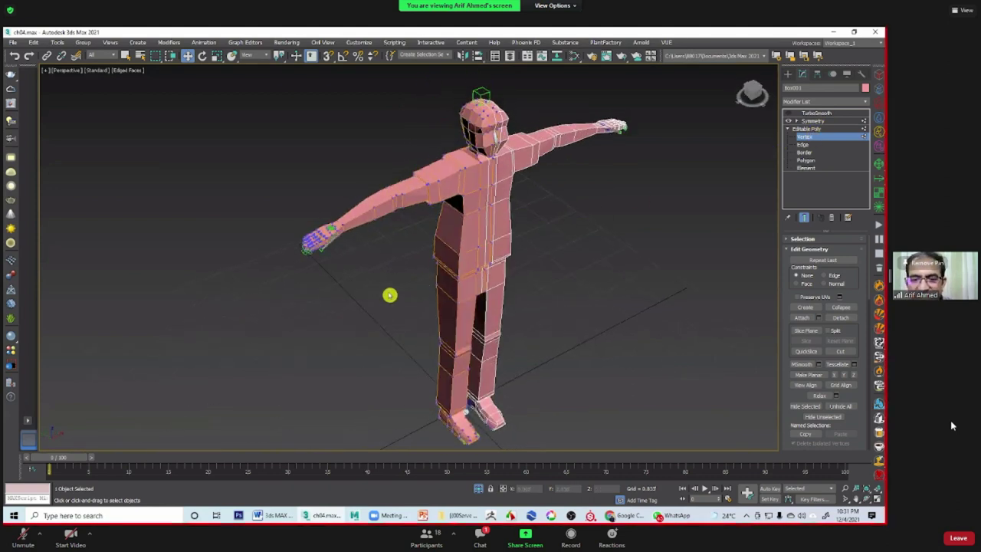
{"action": "scroll", "coordinate": [320, 276], "scroll_direction": "up", "scroll_amount": 5}
{"action": "mouse_move", "coordinate": [319, 276]}
{"action": "middle_mouse_down", "text": "alt"}
{"action": "mouse_move", "coordinate": [313, 307]}
{"action": "mouse_move", "coordinate": [383, 265]}
{"action": "mouse_move", "coordinate": [427, 221]}
{"action": "middle_mouse_up", "text": "alt"}
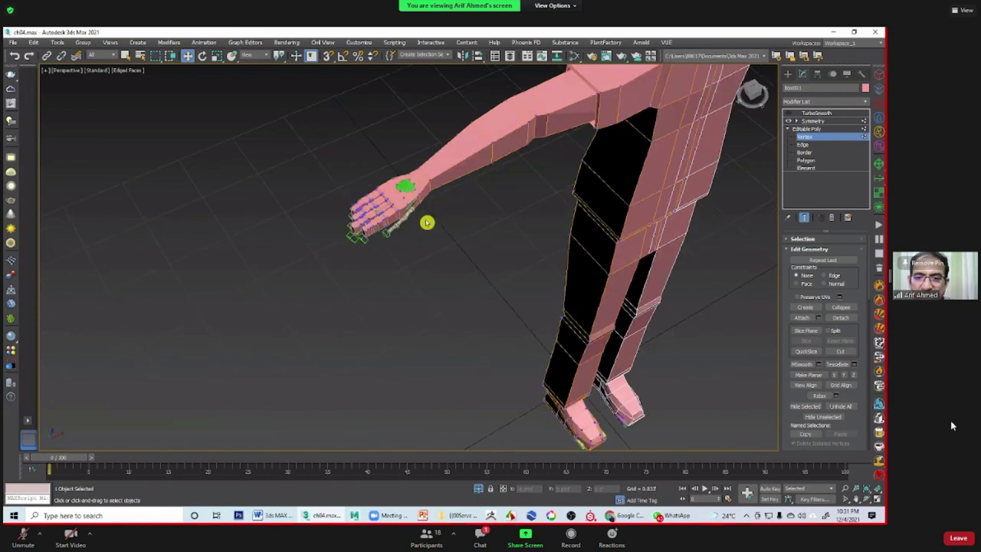
{"action": "scroll", "coordinate": [359, 287], "scroll_direction": "up", "scroll_amount": 5}
{"action": "mouse_move", "coordinate": [359, 286]}
{"action": "middle_mouse_down", "text": "alt"}
{"action": "mouse_move", "coordinate": [307, 298]}
{"action": "mouse_move", "coordinate": [330, 279]}
{"action": "middle_mouse_up", "text": "alt"}
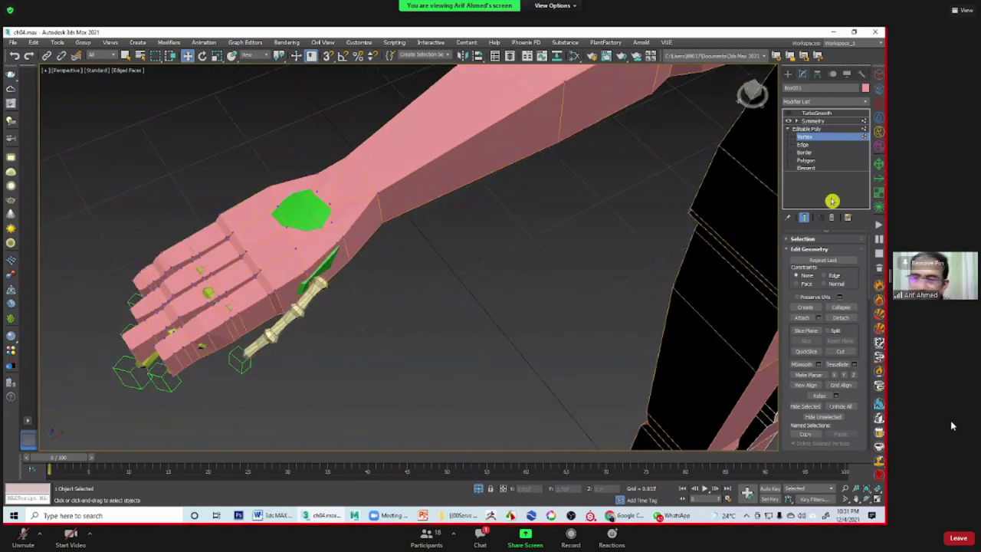
{"action": "left_click", "coordinate": [810, 159]}
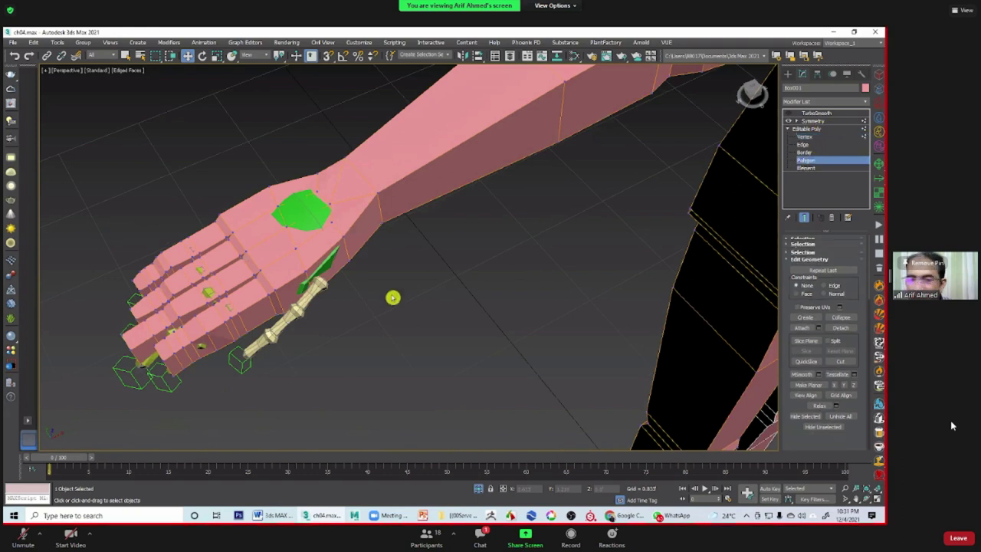
{"action": "left_click", "coordinate": [337, 275]}
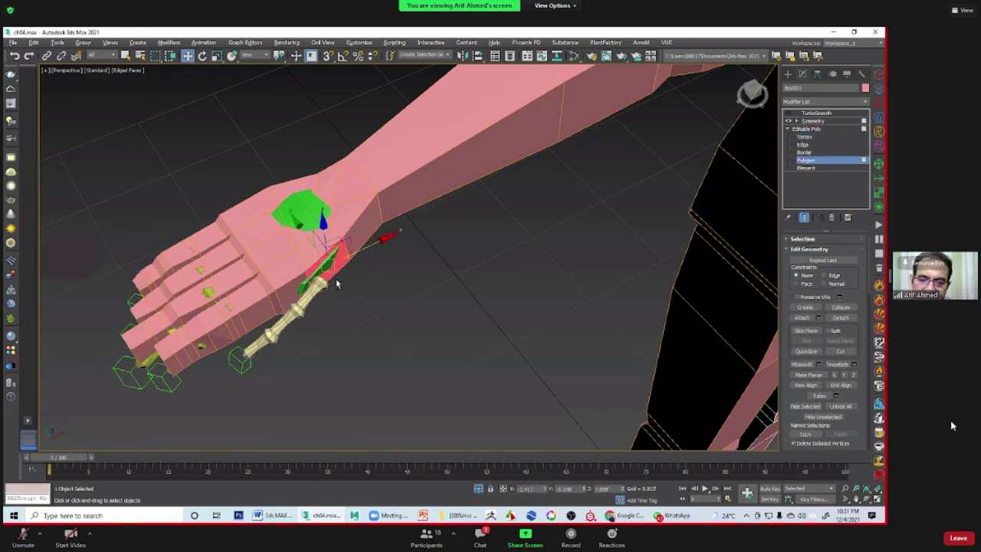
{"action": "middle_click_drag", "start_coordinate": [337, 283], "coordinate": [325, 280], "text": "alt"}
{"action": "right_click", "coordinate": [324, 292]}
{"action": "left_click", "coordinate": [335, 270]}
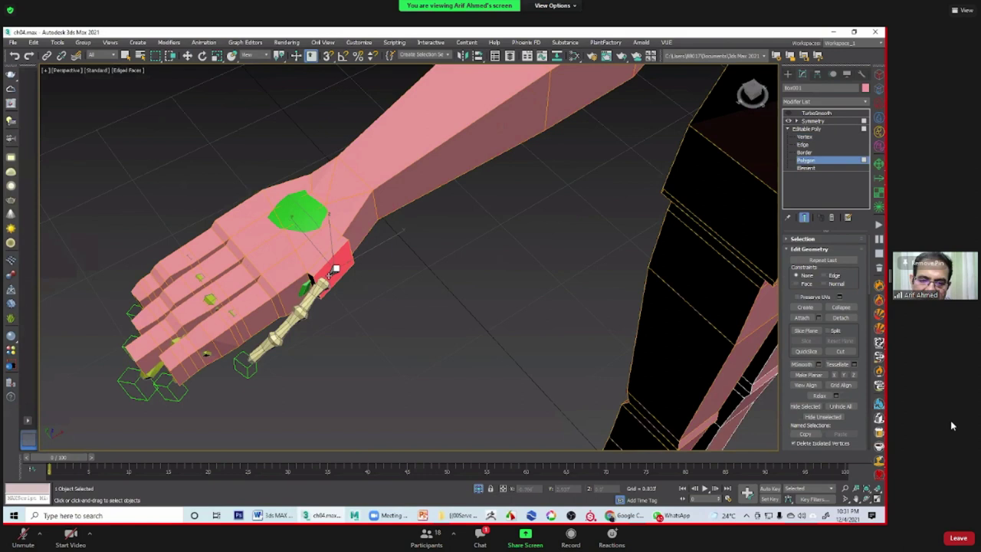
Step: Extrude the wrist polygon outward twice, extending the end face well past the hand
{"action": "key", "text": "r"}
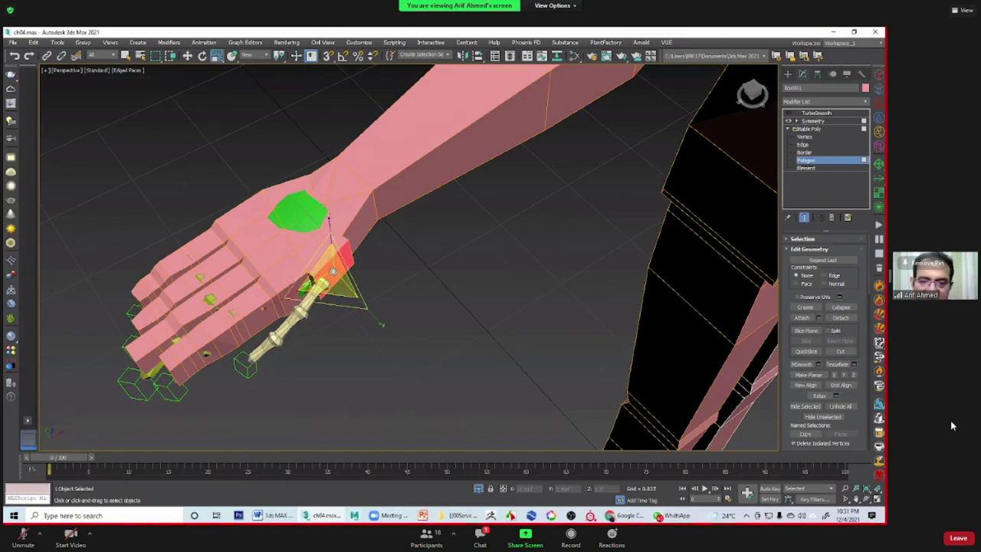
{"action": "right_click", "coordinate": [328, 281]}
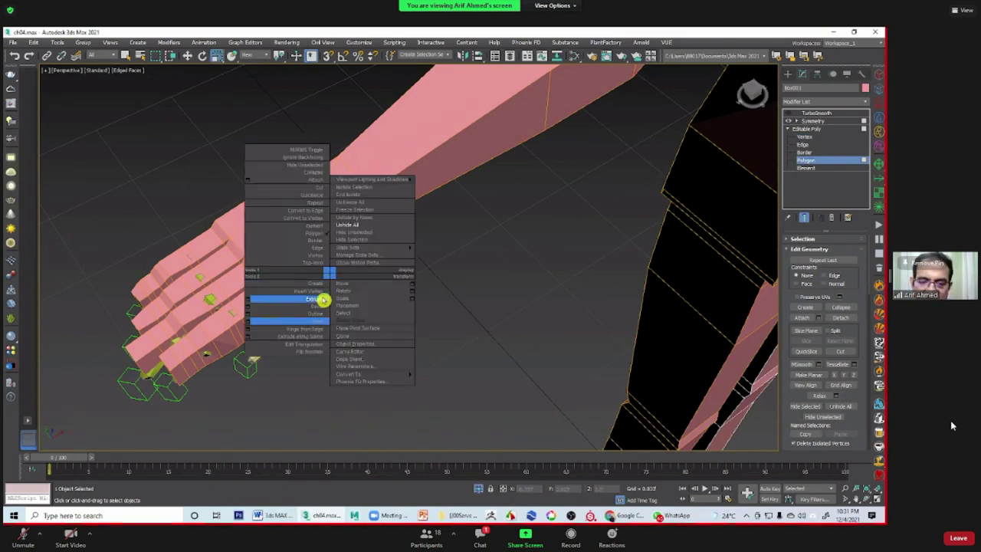
{"action": "left_click", "coordinate": [324, 303]}
{"action": "mouse_move", "coordinate": [331, 286]}
{"action": "left_mouse_down"}
{"action": "mouse_move", "coordinate": [339, 272]}
{"action": "mouse_move", "coordinate": [350, 277]}
{"action": "left_mouse_up"}
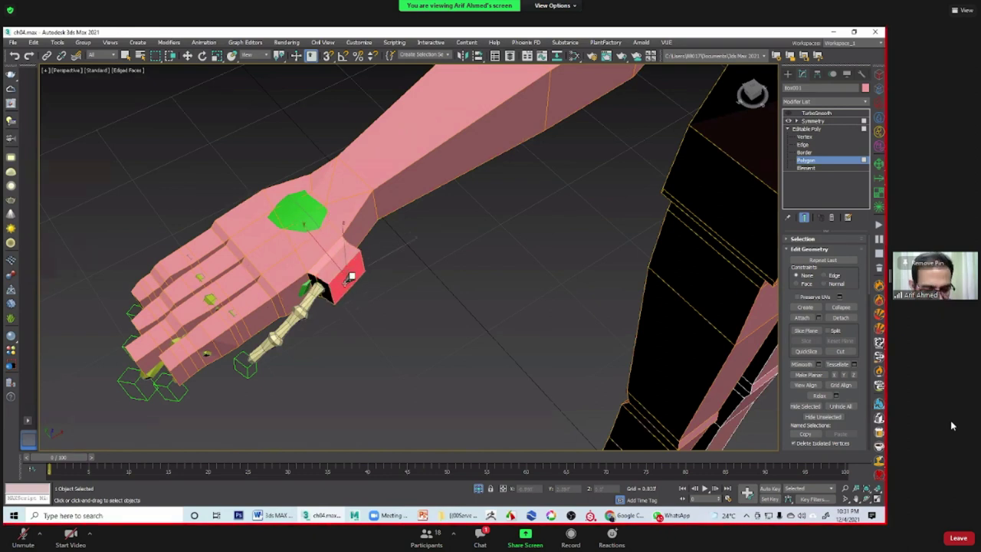
{"action": "key", "text": "r"}
{"action": "right_click", "coordinate": [344, 290]}
{"action": "left_click", "coordinate": [340, 311]}
{"action": "mouse_move", "coordinate": [351, 284]}
{"action": "left_mouse_down"}
{"action": "mouse_move", "coordinate": [388, 314]}
{"action": "mouse_move", "coordinate": [388, 304]}
{"action": "mouse_move", "coordinate": [417, 315]}
{"action": "mouse_move", "coordinate": [515, 270]}
{"action": "left_mouse_up"}
{"action": "key", "text": "r"}
{"action": "left_click", "coordinate": [515, 270]}
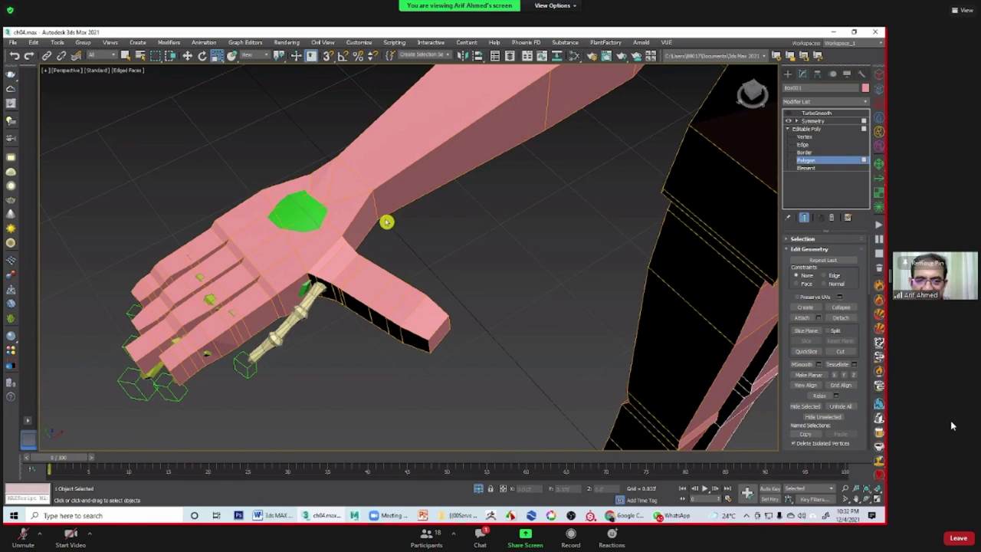
Step: Maximize the Top viewport and switch the hand mesh to vertex level
{"action": "key", "text": "alt+w"}
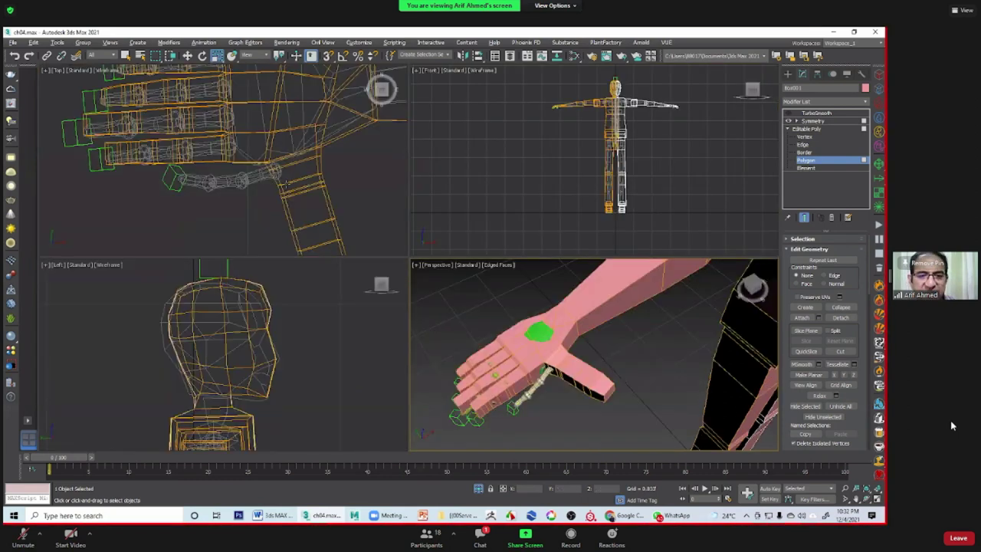
{"action": "right_click", "coordinate": [287, 184]}
{"action": "key", "text": "alt+w"}
{"action": "scroll", "coordinate": [479, 296], "scroll_direction": "down", "scroll_amount": 5}
{"action": "scroll", "coordinate": [526, 278], "scroll_direction": "up", "scroll_amount": 3}
{"action": "key", "text": "1"}
{"action": "middle_click_drag", "start_coordinate": [460, 243], "coordinate": [483, 224]}
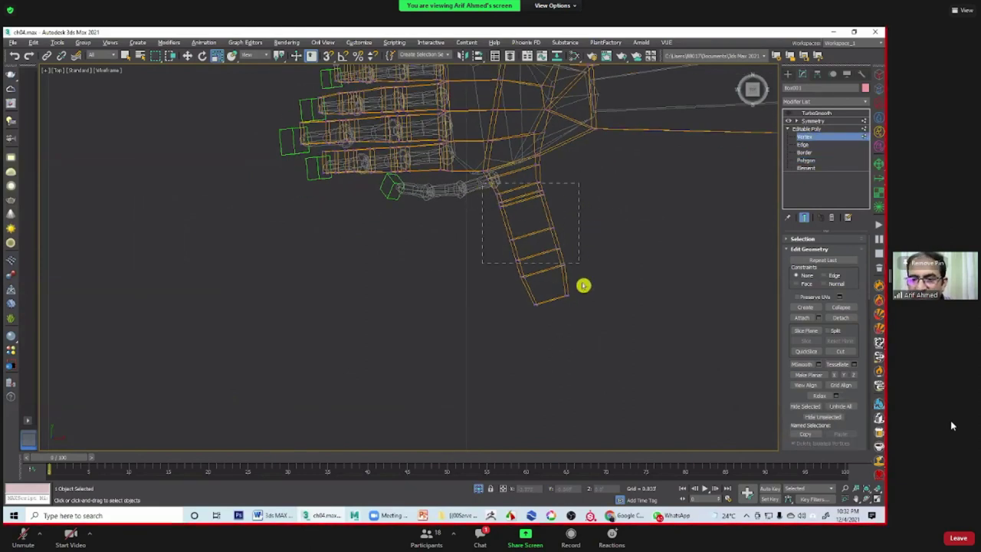
Step: Select the thumb vertices, move them and rotate the thumb to tilt toward the fingers
{"action": "left_click_drag", "start_coordinate": [583, 285], "coordinate": [604, 355]}
{"action": "left_click_drag", "start_coordinate": [559, 176], "coordinate": [528, 190]}
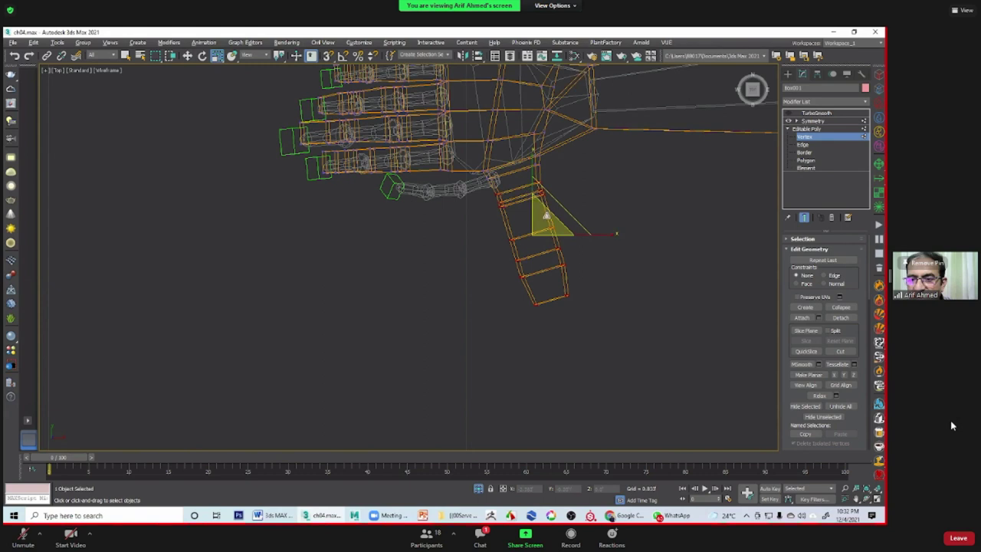
{"action": "left_click_drag", "start_coordinate": [553, 232], "coordinate": [534, 226]}
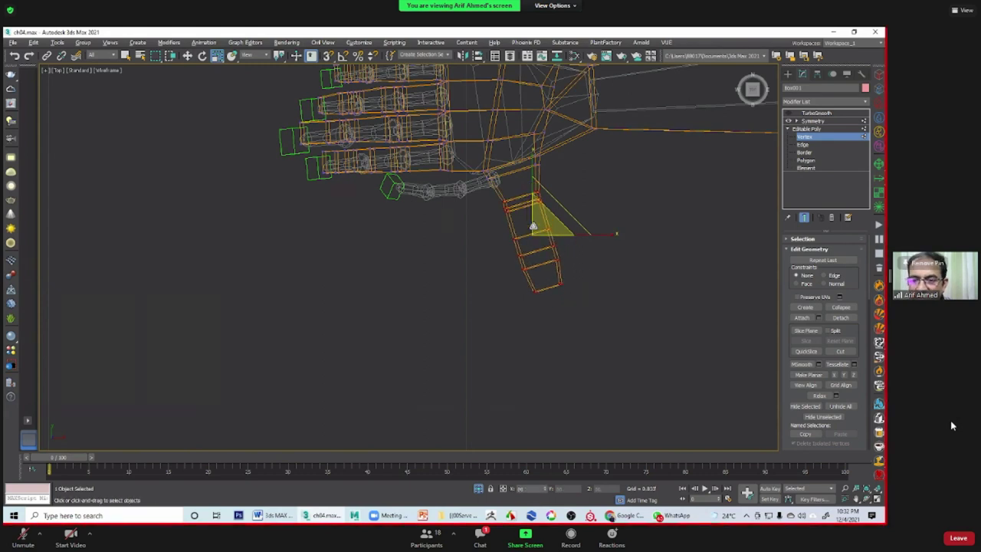
{"action": "key", "text": "e"}
{"action": "left_click_drag", "start_coordinate": [590, 213], "coordinate": [568, 279]}
{"action": "key", "text": "w"}
{"action": "left_click", "coordinate": [499, 219]}
{"action": "left_click_drag", "start_coordinate": [566, 224], "coordinate": [502, 218]}
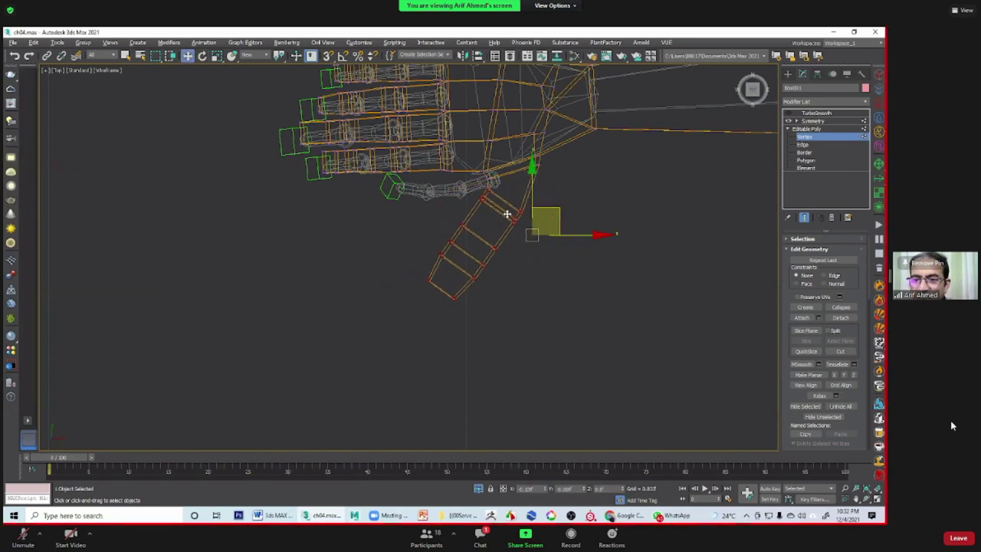
Step: Move two vertices of the thumb's lower segment up and to the right
{"action": "mouse_move", "coordinate": [484, 292]}
{"action": "middle_mouse_down"}
{"action": "mouse_move", "coordinate": [484, 307]}
{"action": "mouse_move", "coordinate": [532, 263]}
{"action": "middle_mouse_up"}
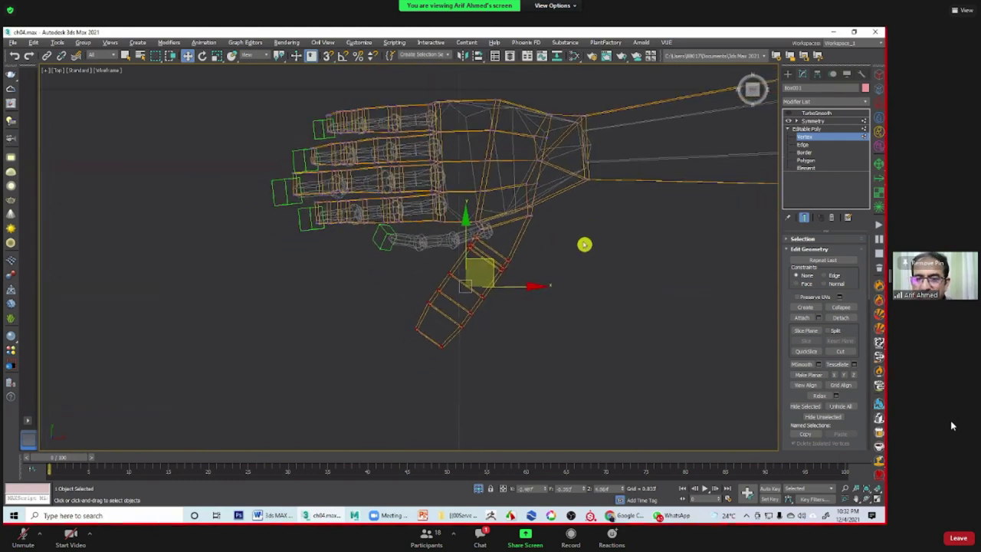
{"action": "scroll", "coordinate": [587, 246], "scroll_direction": "up", "scroll_amount": 2}
{"action": "scroll", "coordinate": [467, 337], "scroll_direction": "up", "scroll_amount": 2}
{"action": "scroll", "coordinate": [490, 324], "scroll_direction": "up", "scroll_amount": 1}
{"action": "left_click", "coordinate": [499, 321]}
{"action": "scroll", "coordinate": [384, 325], "scroll_direction": "up", "scroll_amount": 2}
{"action": "left_click_drag", "start_coordinate": [368, 294], "coordinate": [432, 345]}
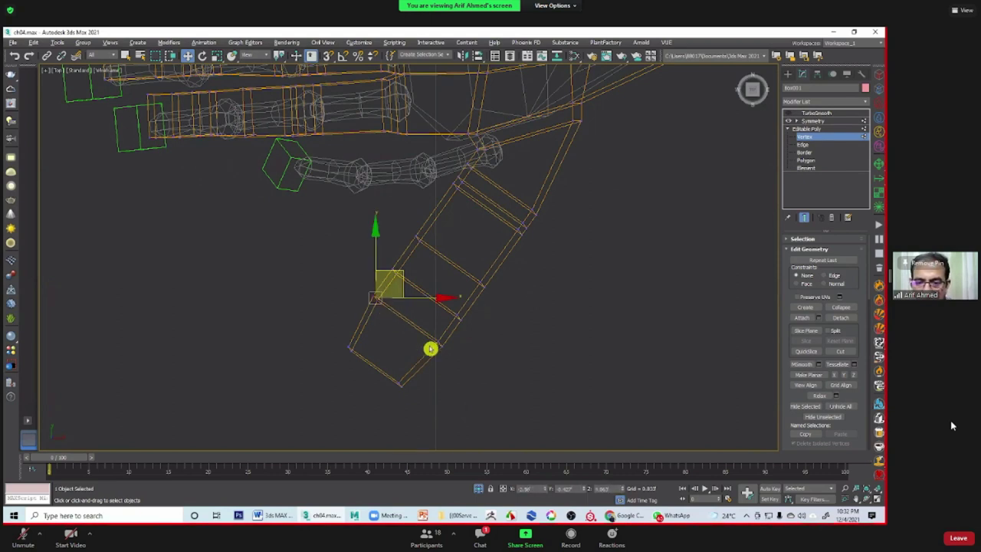
{"action": "left_click_drag", "start_coordinate": [436, 295], "coordinate": [449, 278]}
{"action": "left_click", "coordinate": [495, 345]}
{"action": "left_click", "coordinate": [386, 353]}
Step: Reposition the thumb tip and joint vertices up and to the right
{"action": "mouse_move", "coordinate": [493, 309]}
{"action": "middle_mouse_down"}
{"action": "mouse_move", "coordinate": [485, 318]}
{"action": "mouse_move", "coordinate": [424, 257]}
{"action": "mouse_move", "coordinate": [440, 291]}
{"action": "mouse_move", "coordinate": [441, 383]}
{"action": "mouse_move", "coordinate": [447, 333]}
{"action": "mouse_move", "coordinate": [434, 396]}
{"action": "middle_mouse_up"}
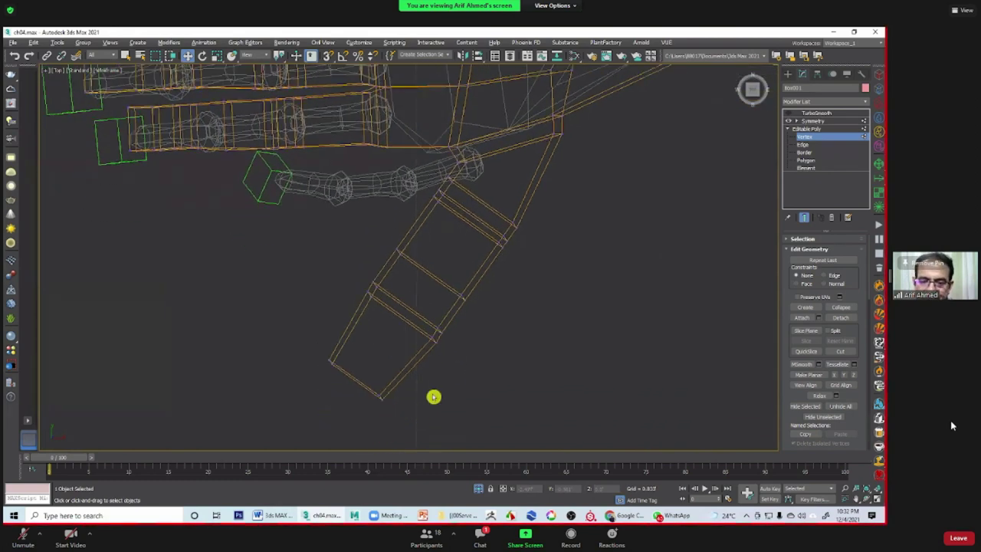
{"action": "mouse_move", "coordinate": [355, 388]}
{"action": "left_mouse_down"}
{"action": "mouse_move", "coordinate": [425, 378]}
{"action": "mouse_move", "coordinate": [436, 359]}
{"action": "left_mouse_up"}
{"action": "mouse_move", "coordinate": [404, 314]}
{"action": "left_mouse_down"}
{"action": "mouse_move", "coordinate": [493, 299]}
{"action": "mouse_move", "coordinate": [474, 271]}
{"action": "left_mouse_up"}
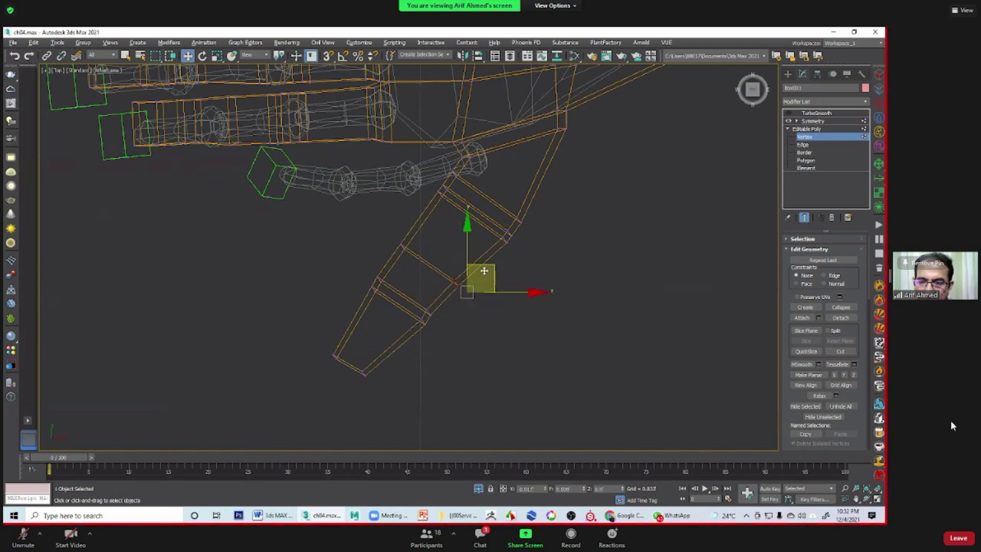
{"action": "scroll", "coordinate": [484, 270], "scroll_direction": "down", "scroll_amount": 3}
{"action": "middle_click_drag", "start_coordinate": [501, 266], "coordinate": [471, 265]}
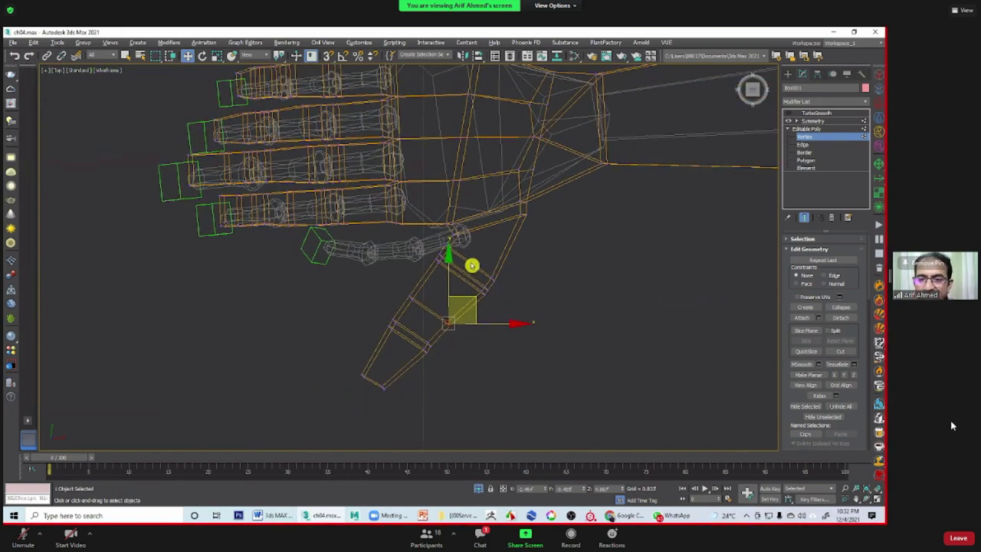
{"action": "left_click_drag", "start_coordinate": [513, 274], "coordinate": [550, 232]}
{"action": "middle_click_drag", "start_coordinate": [464, 302], "coordinate": [368, 324]}
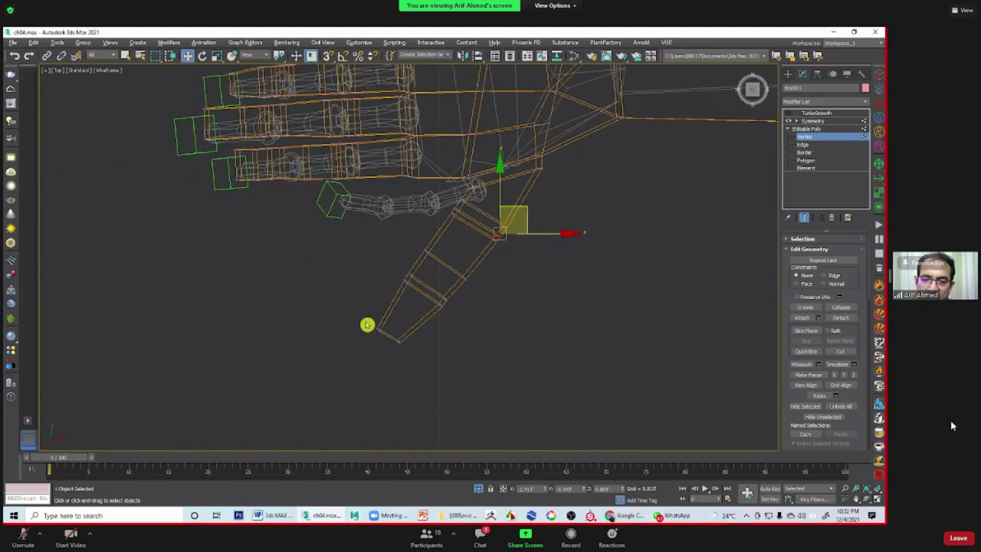
{"action": "left_click_drag", "start_coordinate": [367, 325], "coordinate": [411, 357]}
{"action": "mouse_move", "coordinate": [414, 298]}
{"action": "left_mouse_down"}
{"action": "mouse_move", "coordinate": [427, 299]}
{"action": "mouse_move", "coordinate": [418, 282]}
{"action": "mouse_move", "coordinate": [435, 275]}
{"action": "left_mouse_up"}
Step: Box-select the thumb-tip vertices and shift them up and to the right
{"action": "left_click", "coordinate": [434, 272]}
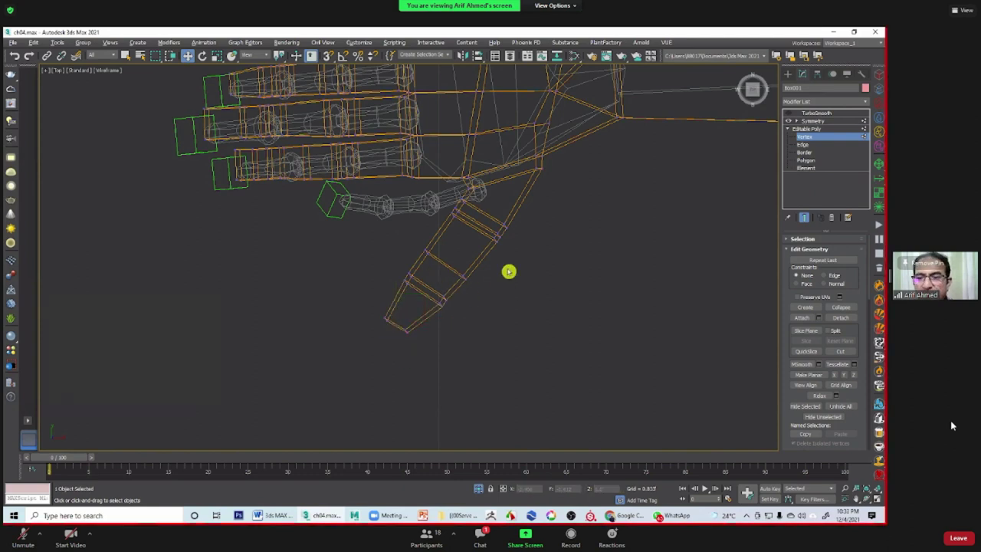
{"action": "middle_click_drag", "start_coordinate": [510, 271], "coordinate": [486, 272], "text": "alt"}
{"action": "left_click_drag", "start_coordinate": [394, 285], "coordinate": [452, 329]}
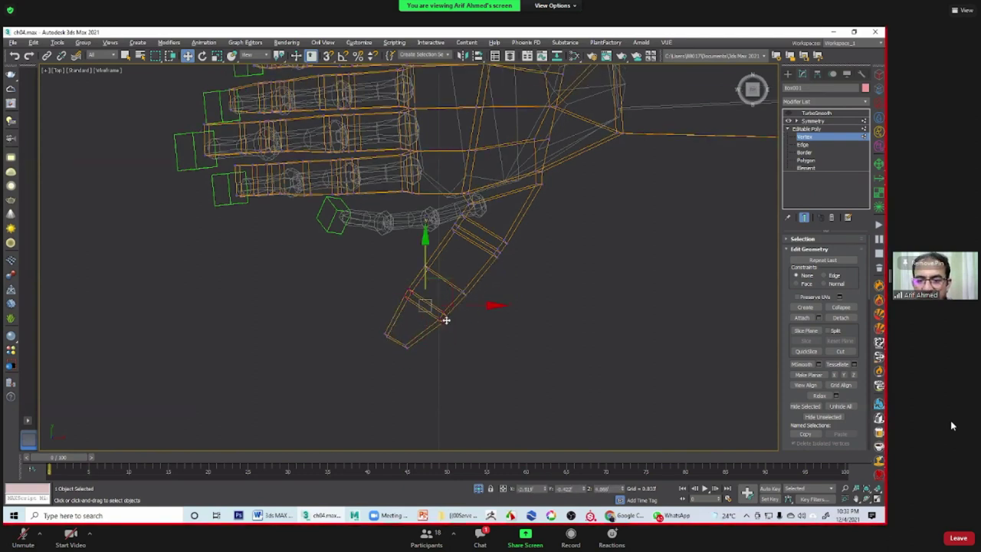
{"action": "left_click_drag", "start_coordinate": [458, 274], "coordinate": [461, 273]}
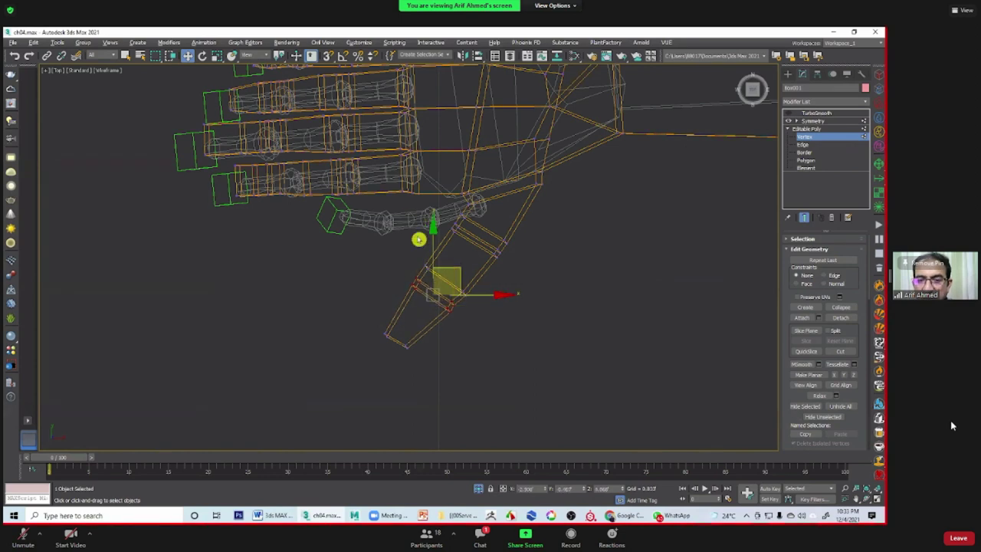
{"action": "middle_click_drag", "start_coordinate": [416, 307], "coordinate": [393, 309]}
{"action": "left_click_drag", "start_coordinate": [370, 258], "coordinate": [443, 315]}
{"action": "left_click_drag", "start_coordinate": [437, 273], "coordinate": [446, 258]}
Step: Reposition the thumb-base and thumb-tip vertices so the thumb joins the palm neatly
{"action": "mouse_move", "coordinate": [447, 261]}
{"action": "middle_mouse_down", "text": "alt"}
{"action": "mouse_move", "coordinate": [433, 292]}
{"action": "mouse_move", "coordinate": [524, 273]}
{"action": "mouse_move", "coordinate": [512, 239]}
{"action": "middle_mouse_up", "text": "alt"}
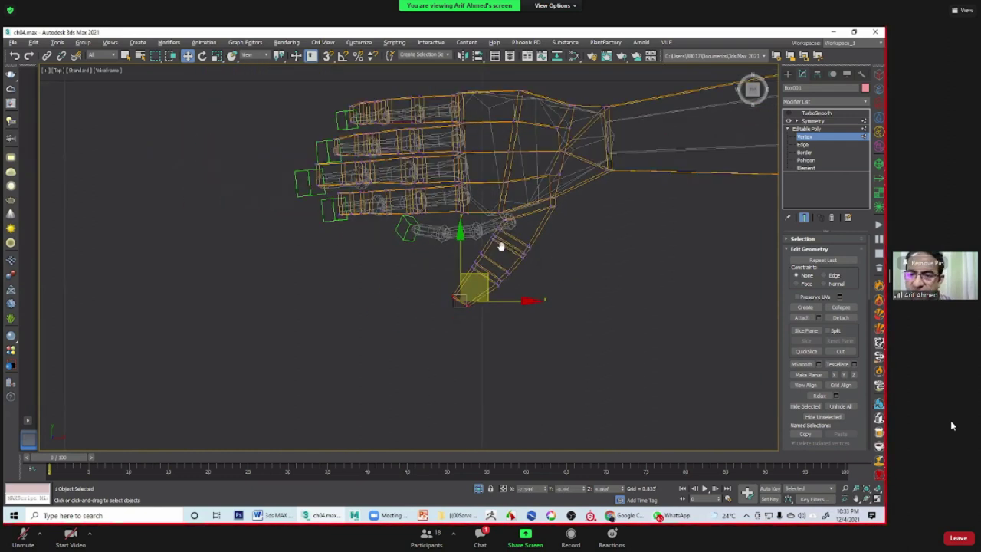
{"action": "scroll", "coordinate": [499, 269], "scroll_direction": "up", "scroll_amount": 2}
{"action": "scroll", "coordinate": [480, 243], "scroll_direction": "up", "scroll_amount": 2}
{"action": "scroll", "coordinate": [460, 231], "scroll_direction": "up", "scroll_amount": 1}
{"action": "left_click", "coordinate": [503, 262]}
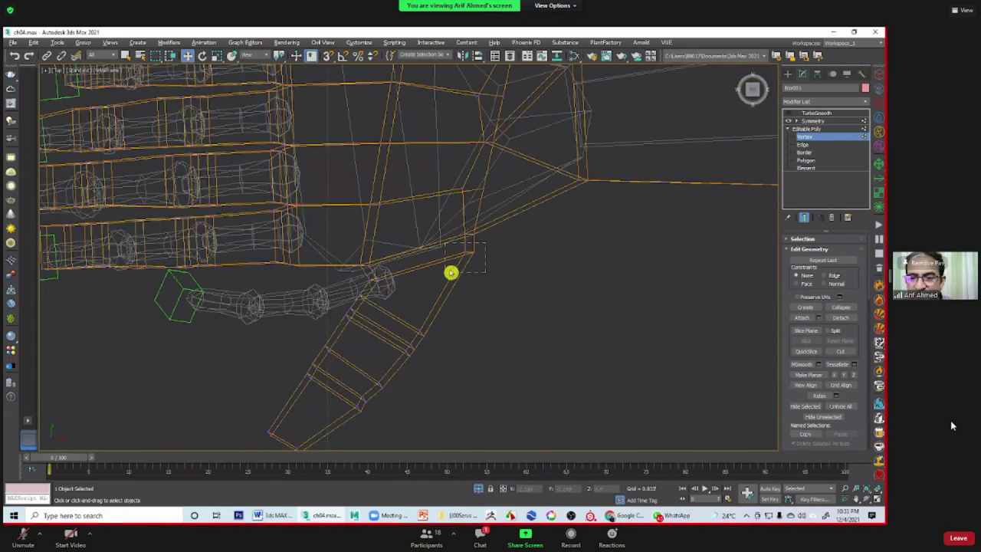
{"action": "left_click_drag", "start_coordinate": [451, 273], "coordinate": [502, 246]}
{"action": "mouse_move", "coordinate": [493, 280]}
{"action": "middle_mouse_down", "text": "alt"}
{"action": "mouse_move", "coordinate": [379, 295]}
{"action": "mouse_move", "coordinate": [407, 263]}
{"action": "middle_mouse_up", "text": "alt"}
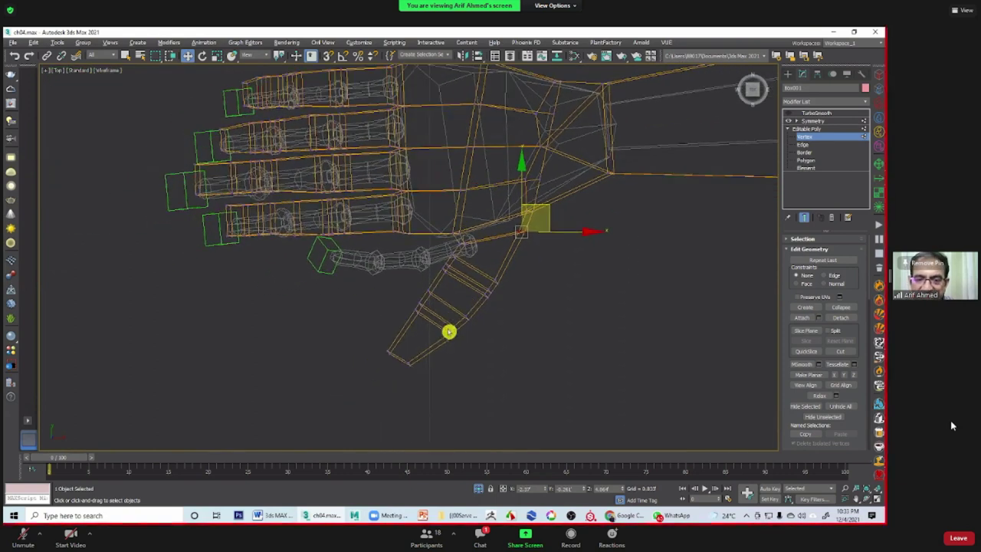
{"action": "middle_click_drag", "start_coordinate": [406, 263], "coordinate": [403, 309], "text": "alt"}
{"action": "left_click_drag", "start_coordinate": [403, 309], "coordinate": [425, 285]}
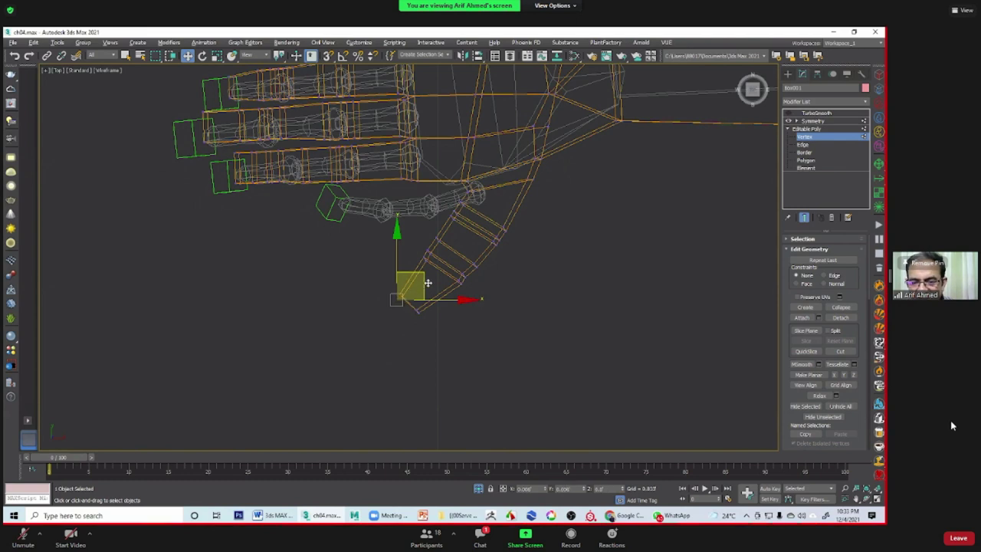
{"action": "middle_click_drag", "start_coordinate": [460, 303], "coordinate": [408, 300], "text": "alt"}
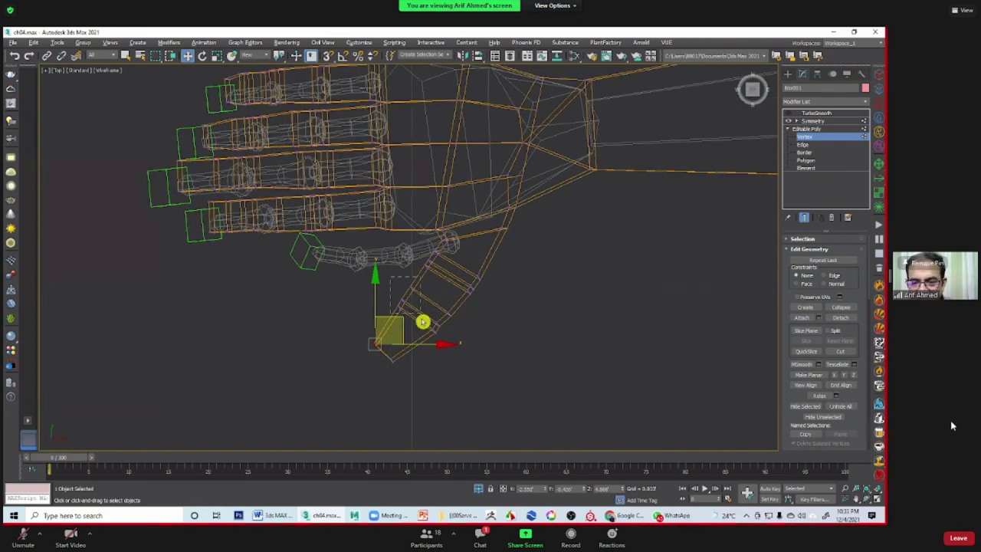
{"action": "left_click_drag", "start_coordinate": [423, 321], "coordinate": [434, 292]}
{"action": "mouse_move", "coordinate": [438, 287]}
{"action": "middle_mouse_down", "text": "alt"}
{"action": "mouse_move", "coordinate": [510, 327]}
{"action": "mouse_move", "coordinate": [432, 287]}
{"action": "mouse_move", "coordinate": [523, 346]}
{"action": "mouse_move", "coordinate": [463, 345]}
{"action": "mouse_move", "coordinate": [589, 301]}
{"action": "mouse_move", "coordinate": [521, 296]}
{"action": "mouse_move", "coordinate": [524, 256]}
{"action": "middle_mouse_up", "text": "alt"}
{"action": "left_click", "coordinate": [432, 287]}
{"action": "left_click_drag", "start_coordinate": [540, 243], "coordinate": [542, 242]}
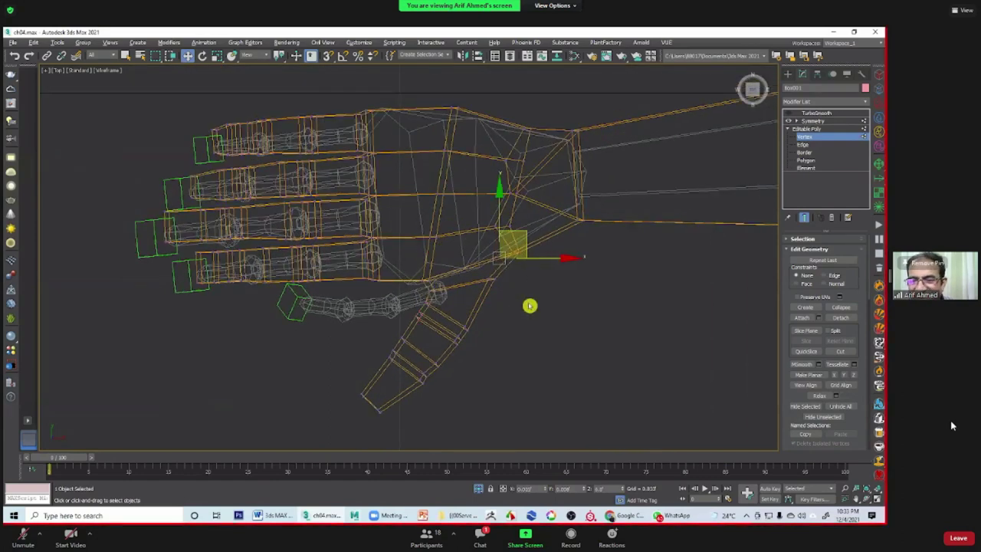
Step: Slide the wrist vertex at the thumb junction upward and select the next wrist vertex
{"action": "left_click_drag", "start_coordinate": [487, 221], "coordinate": [540, 226]}
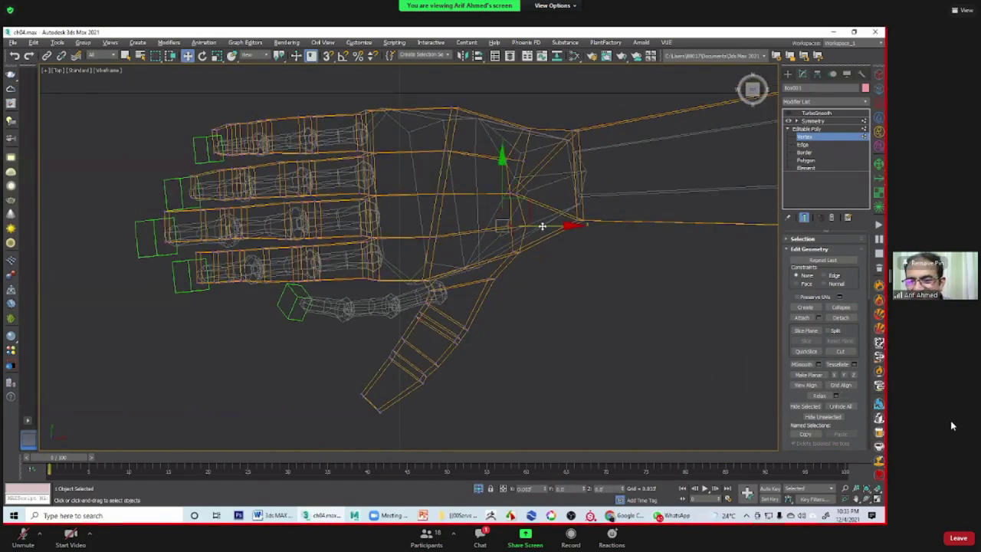
{"action": "mouse_move", "coordinate": [530, 300]}
{"action": "middle_mouse_down", "text": "alt"}
{"action": "mouse_move", "coordinate": [471, 227]}
{"action": "mouse_move", "coordinate": [528, 239]}
{"action": "middle_mouse_up", "text": "alt"}
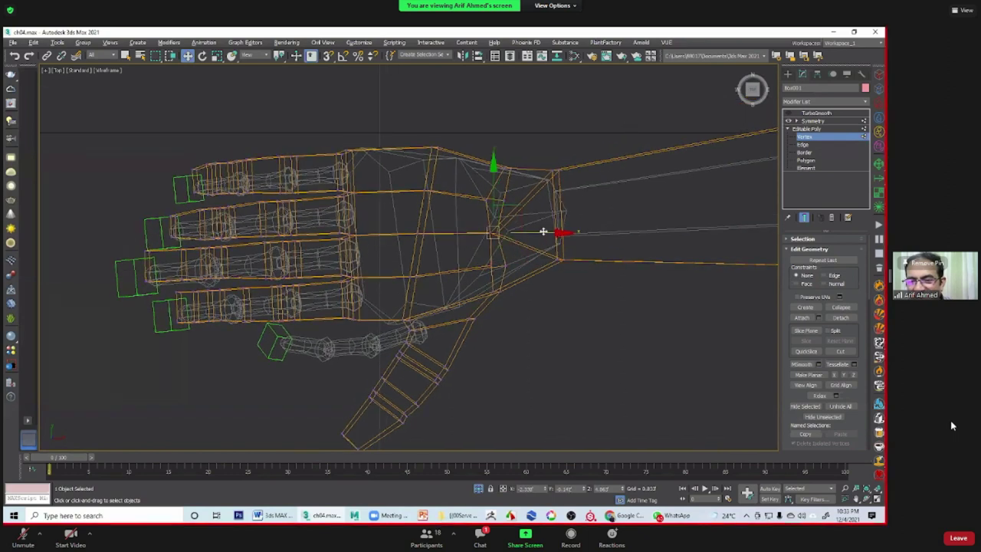
{"action": "mouse_move", "coordinate": [552, 319]}
{"action": "middle_mouse_down", "text": "alt"}
{"action": "mouse_move", "coordinate": [530, 294]}
{"action": "mouse_move", "coordinate": [469, 333]}
{"action": "mouse_move", "coordinate": [470, 317]}
{"action": "mouse_move", "coordinate": [547, 300]}
{"action": "middle_mouse_up", "text": "alt"}
{"action": "scroll", "coordinate": [490, 333], "scroll_direction": "up", "scroll_amount": 3}
{"action": "mouse_move", "coordinate": [491, 333]}
{"action": "middle_mouse_down", "text": "alt"}
{"action": "mouse_move", "coordinate": [480, 317]}
{"action": "mouse_move", "coordinate": [561, 298]}
{"action": "mouse_move", "coordinate": [470, 273]}
{"action": "mouse_move", "coordinate": [452, 284]}
{"action": "mouse_move", "coordinate": [409, 245]}
{"action": "mouse_move", "coordinate": [441, 244]}
{"action": "middle_mouse_up", "text": "alt"}
{"action": "left_click_drag", "start_coordinate": [442, 245], "coordinate": [451, 245]}
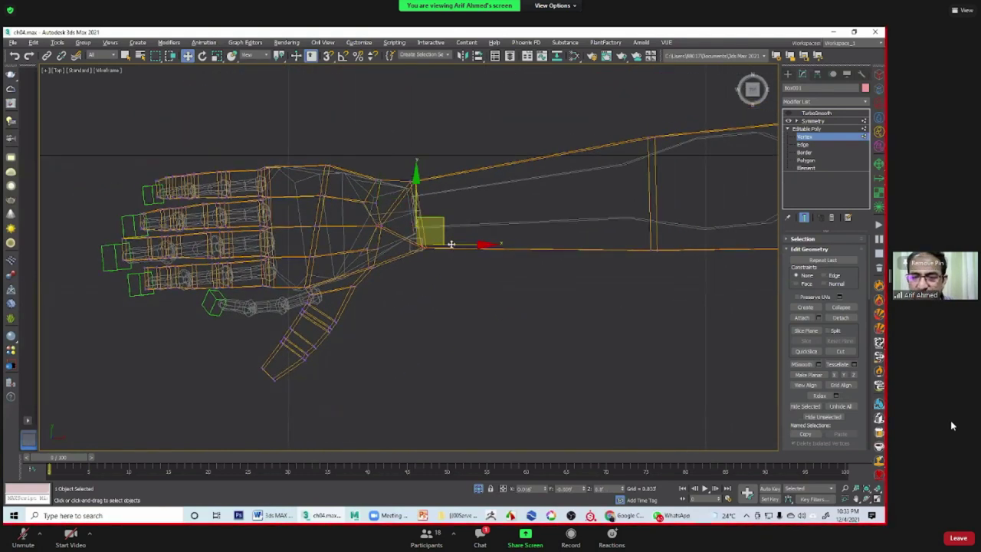
Step: Look along the forearm and restore the maximized shaded Perspective view
{"action": "middle_click_drag", "start_coordinate": [375, 256], "coordinate": [538, 335], "text": "alt"}
{"action": "middle_click_drag", "start_coordinate": [505, 323], "coordinate": [361, 336]}
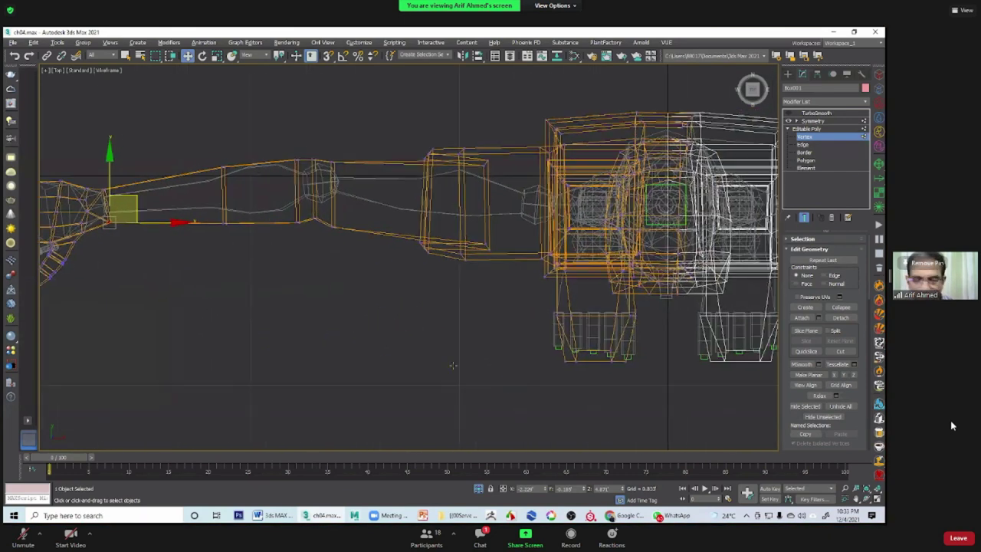
{"action": "key", "text": "alt+w"}
{"action": "middle_click", "coordinate": [473, 315]}
{"action": "key", "text": "alt+w"}
Step: Return to object level and turn on the TurboSmooth modifier's preview
{"action": "scroll", "coordinate": [473, 315], "scroll_direction": "down", "scroll_amount": 2}
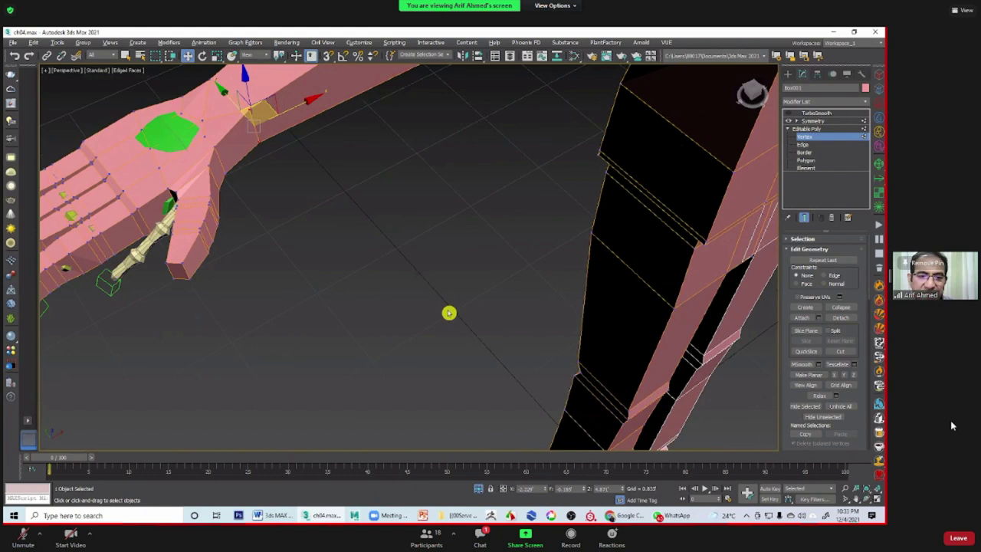
{"action": "scroll", "coordinate": [451, 316], "scroll_direction": "down", "scroll_amount": 3}
{"action": "scroll", "coordinate": [453, 322], "scroll_direction": "down", "scroll_amount": 2}
{"action": "scroll", "coordinate": [406, 297], "scroll_direction": "up", "scroll_amount": 4}
{"action": "mouse_move", "coordinate": [413, 251]}
{"action": "middle_mouse_down", "text": "alt"}
{"action": "mouse_move", "coordinate": [398, 233]}
{"action": "mouse_move", "coordinate": [391, 271]}
{"action": "mouse_move", "coordinate": [373, 246]}
{"action": "middle_mouse_up", "text": "alt"}
{"action": "scroll", "coordinate": [516, 292], "scroll_direction": "down", "scroll_amount": 2}
{"action": "mouse_move", "coordinate": [515, 292]}
{"action": "middle_mouse_down", "text": "alt"}
{"action": "mouse_move", "coordinate": [532, 311]}
{"action": "mouse_move", "coordinate": [498, 298]}
{"action": "mouse_move", "coordinate": [552, 253]}
{"action": "middle_mouse_up", "text": "alt"}
{"action": "left_click", "coordinate": [807, 130]}
{"action": "left_click", "coordinate": [812, 113]}
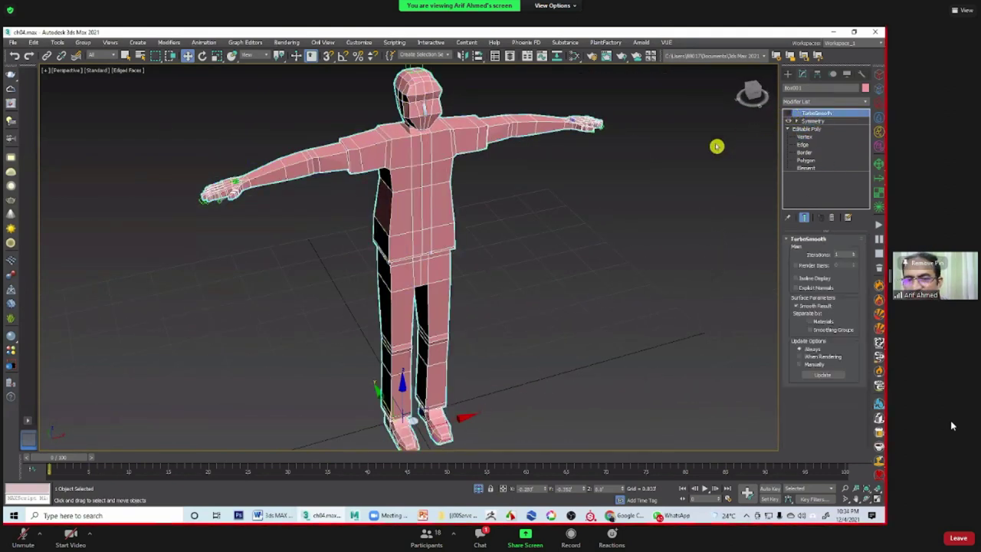
{"action": "left_click", "coordinate": [789, 115]}
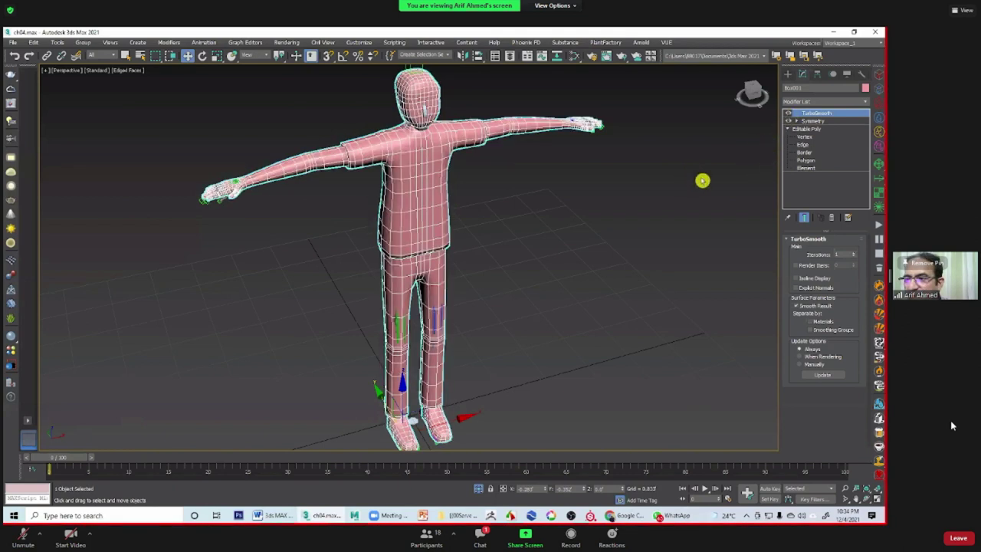
Step: Turn off Edged Faces with F4 and open the Display panel
{"action": "mouse_move", "coordinate": [554, 235]}
{"action": "middle_mouse_down", "text": "alt"}
{"action": "mouse_move", "coordinate": [552, 256]}
{"action": "mouse_move", "coordinate": [528, 240]}
{"action": "mouse_move", "coordinate": [578, 223]}
{"action": "mouse_move", "coordinate": [543, 235]}
{"action": "mouse_move", "coordinate": [559, 225]}
{"action": "middle_mouse_up", "text": "alt"}
{"action": "key", "text": "F4"}
{"action": "scroll", "coordinate": [558, 225], "scroll_direction": "down", "scroll_amount": 3}
{"action": "mouse_move", "coordinate": [545, 278]}
{"action": "middle_mouse_down", "text": "alt"}
{"action": "mouse_move", "coordinate": [701, 268]}
{"action": "mouse_move", "coordinate": [651, 278]}
{"action": "mouse_move", "coordinate": [834, 147]}
{"action": "mouse_move", "coordinate": [829, 120]}
{"action": "middle_mouse_up", "text": "alt"}
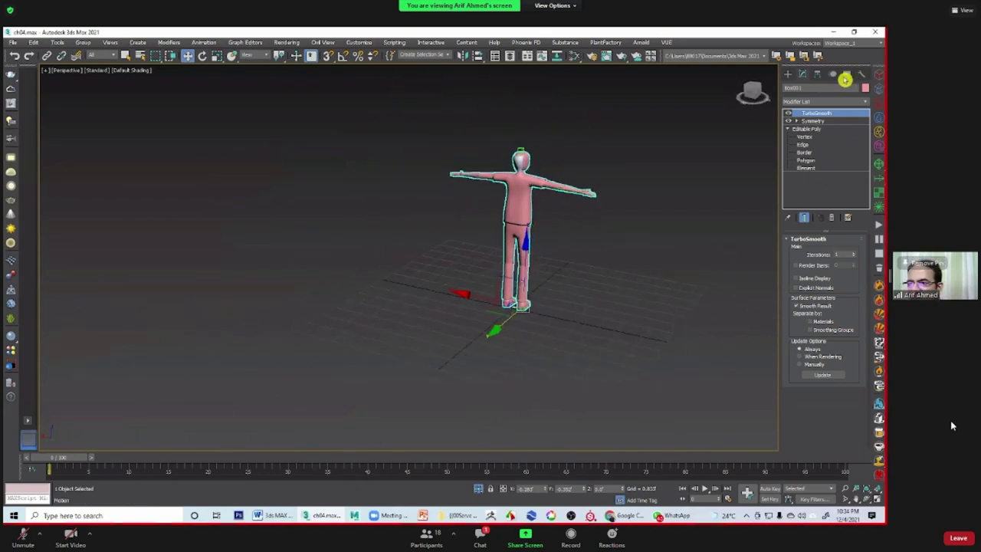
{"action": "left_click", "coordinate": [846, 76]}
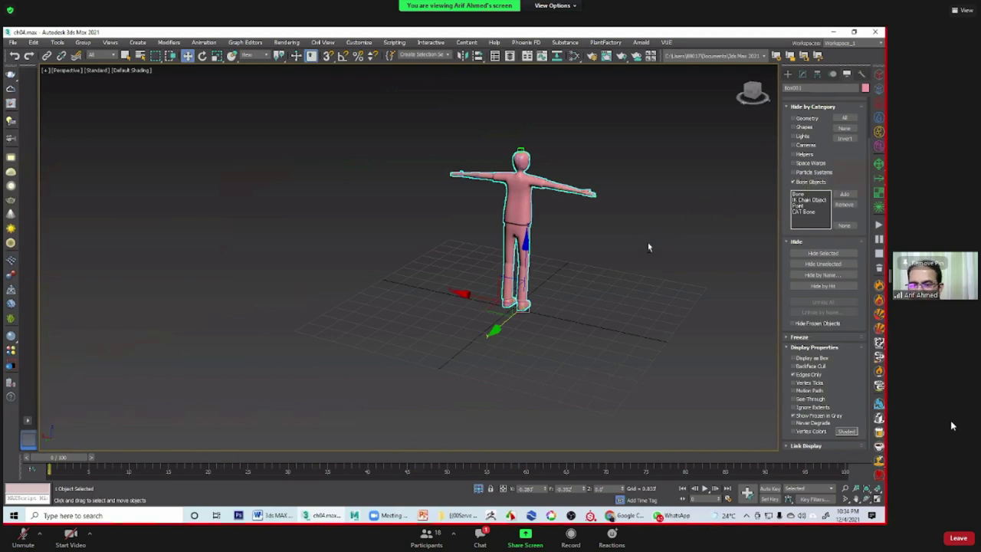
Step: Orbit and zoom around the smoothed character to inspect its hand and leg
{"action": "mouse_move", "coordinate": [614, 247]}
{"action": "middle_mouse_down", "text": "alt"}
{"action": "mouse_move", "coordinate": [458, 240]}
{"action": "mouse_move", "coordinate": [525, 263]}
{"action": "mouse_move", "coordinate": [482, 284]}
{"action": "mouse_move", "coordinate": [440, 281]}
{"action": "middle_mouse_up", "text": "alt"}
{"action": "scroll", "coordinate": [450, 258], "scroll_direction": "up", "scroll_amount": 3}
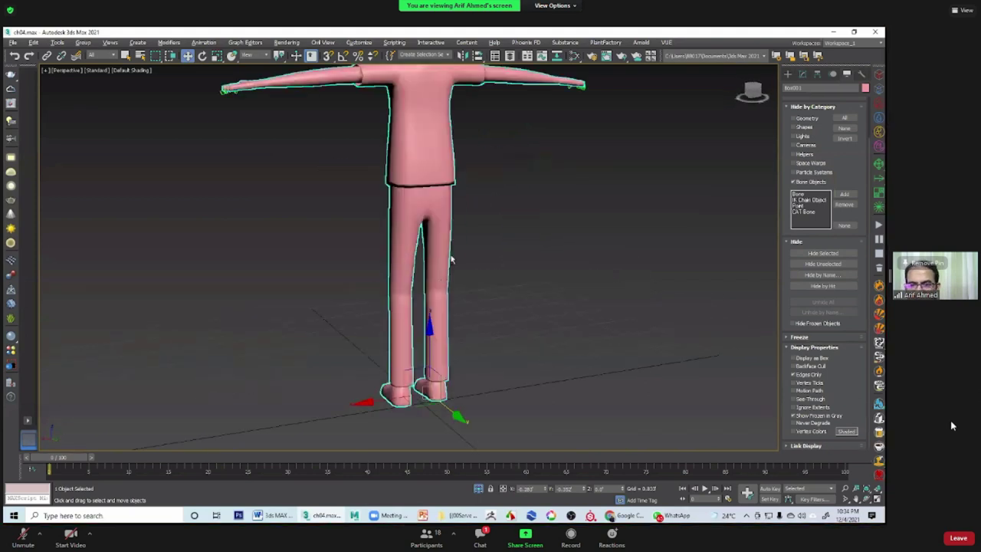
{"action": "mouse_move", "coordinate": [638, 259]}
{"action": "middle_mouse_down", "text": "alt"}
{"action": "mouse_move", "coordinate": [690, 259]}
{"action": "mouse_move", "coordinate": [572, 280]}
{"action": "mouse_move", "coordinate": [568, 320]}
{"action": "mouse_move", "coordinate": [534, 324]}
{"action": "mouse_move", "coordinate": [456, 306]}
{"action": "mouse_move", "coordinate": [450, 318]}
{"action": "mouse_move", "coordinate": [542, 324]}
{"action": "mouse_move", "coordinate": [539, 298]}
{"action": "mouse_move", "coordinate": [529, 309]}
{"action": "middle_mouse_up", "text": "alt"}
{"action": "scroll", "coordinate": [497, 275], "scroll_direction": "down", "scroll_amount": 3}
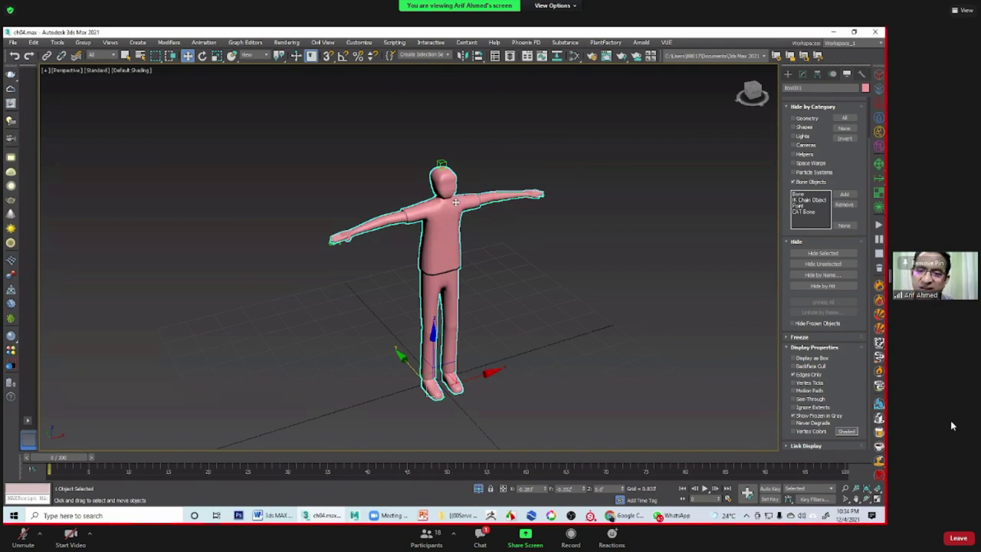
{"action": "scroll", "coordinate": [476, 188], "scroll_direction": "up", "scroll_amount": 2}
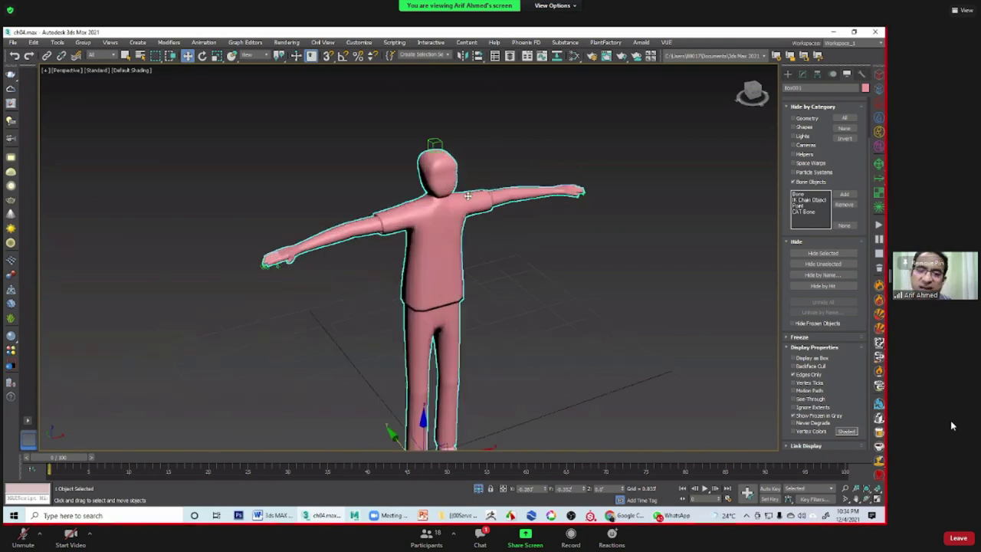
{"action": "middle_click_drag", "start_coordinate": [344, 256], "coordinate": [357, 314], "text": "alt"}
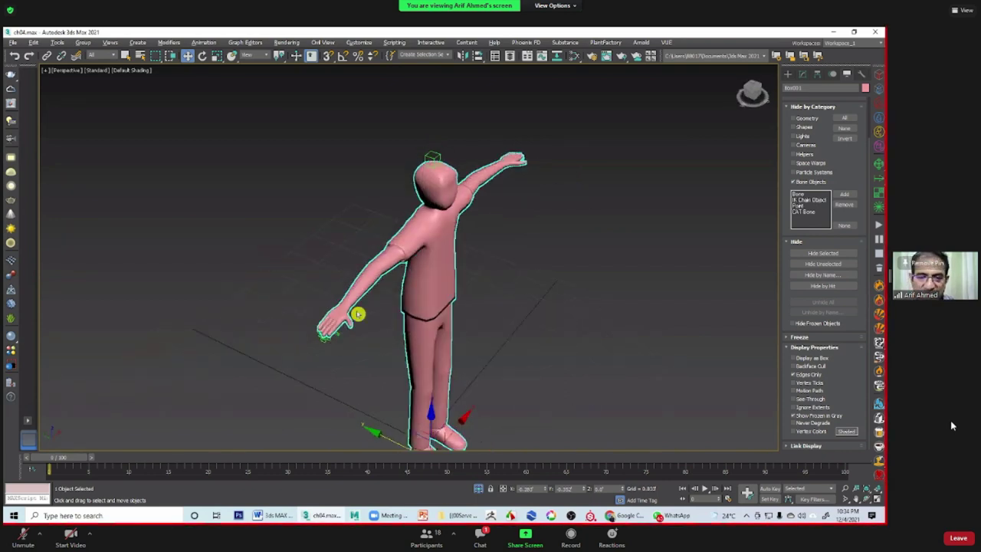
{"action": "scroll", "coordinate": [337, 322], "scroll_direction": "up", "scroll_amount": 5}
{"action": "scroll", "coordinate": [361, 317], "scroll_direction": "down", "scroll_amount": 5}
{"action": "scroll", "coordinate": [447, 320], "scroll_direction": "down", "scroll_amount": 5}
{"action": "scroll", "coordinate": [447, 320], "scroll_direction": "down", "scroll_amount": 5}
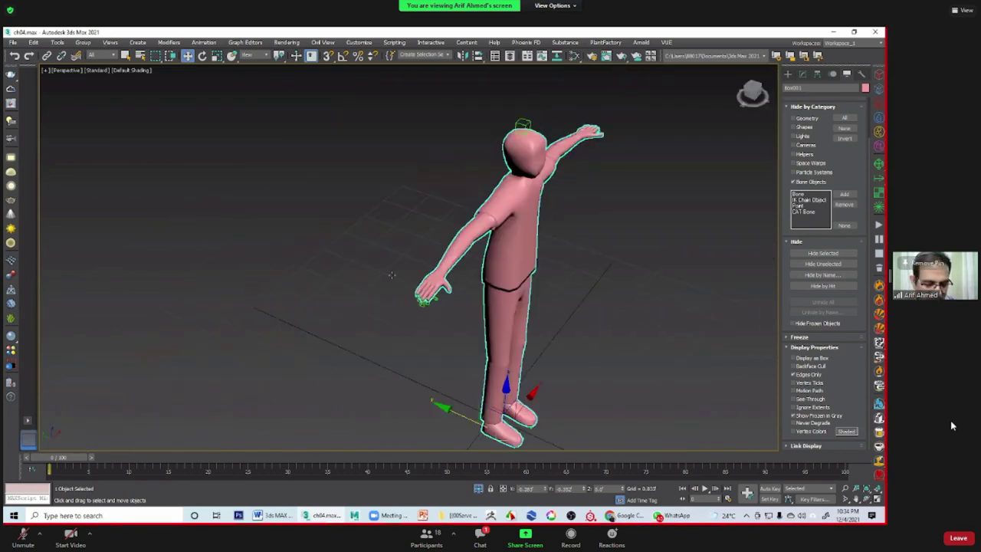
{"action": "key", "text": "alt+w"}
Step: Maximize the Top view over the hand and enter Vertex level of the mesh
{"action": "middle_click", "coordinate": [250, 245]}
{"action": "key", "text": "alt+w"}
{"action": "scroll", "coordinate": [622, 234], "scroll_direction": "up", "scroll_amount": 5}
{"action": "middle_click_drag", "start_coordinate": [622, 235], "coordinate": [453, 256]}
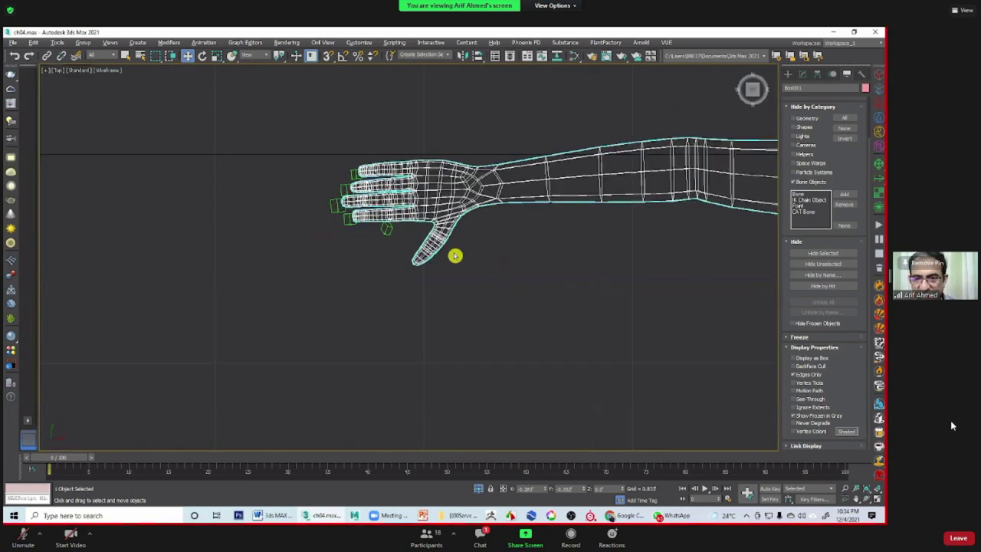
{"action": "scroll", "coordinate": [453, 256], "scroll_direction": "up", "scroll_amount": 2}
{"action": "left_click", "coordinate": [805, 76]}
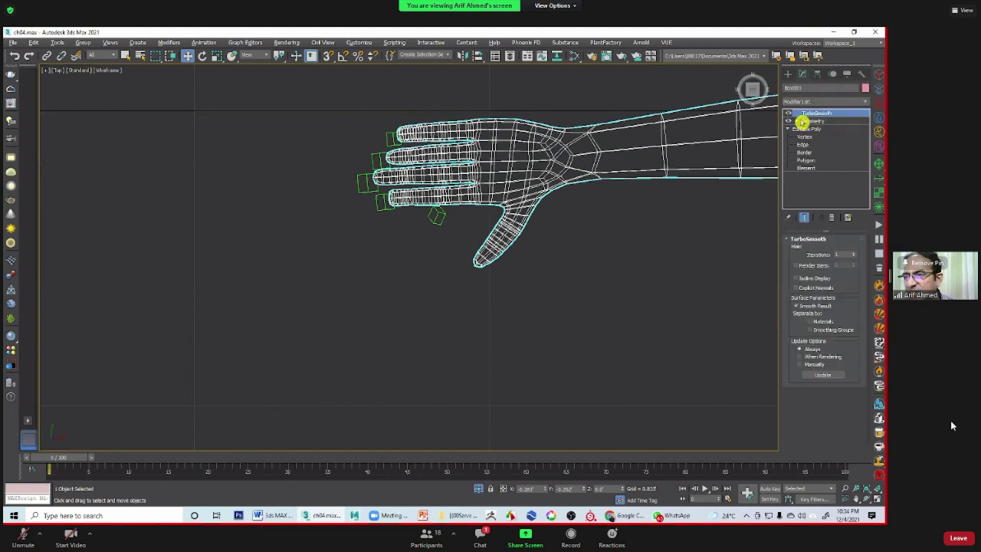
{"action": "key", "text": "1"}
Step: Move the thumb-base and thumb-tip vertices up and left to reshape the thumb
{"action": "scroll", "coordinate": [532, 252], "scroll_direction": "up", "scroll_amount": 2}
{"action": "scroll", "coordinate": [552, 245], "scroll_direction": "up", "scroll_amount": 2}
{"action": "scroll", "coordinate": [565, 189], "scroll_direction": "up", "scroll_amount": 2}
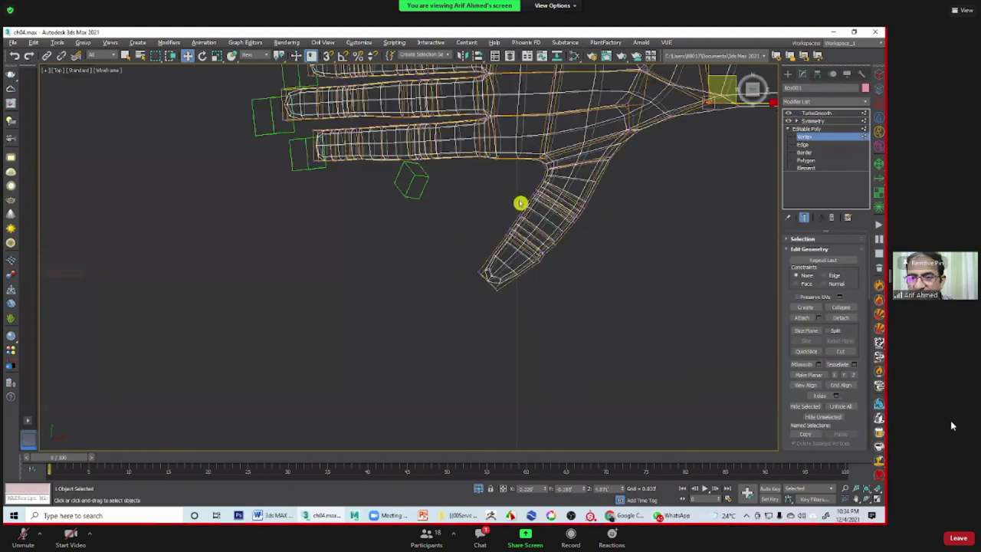
{"action": "middle_click_drag", "start_coordinate": [522, 201], "coordinate": [556, 227]}
{"action": "left_click", "coordinate": [554, 222]}
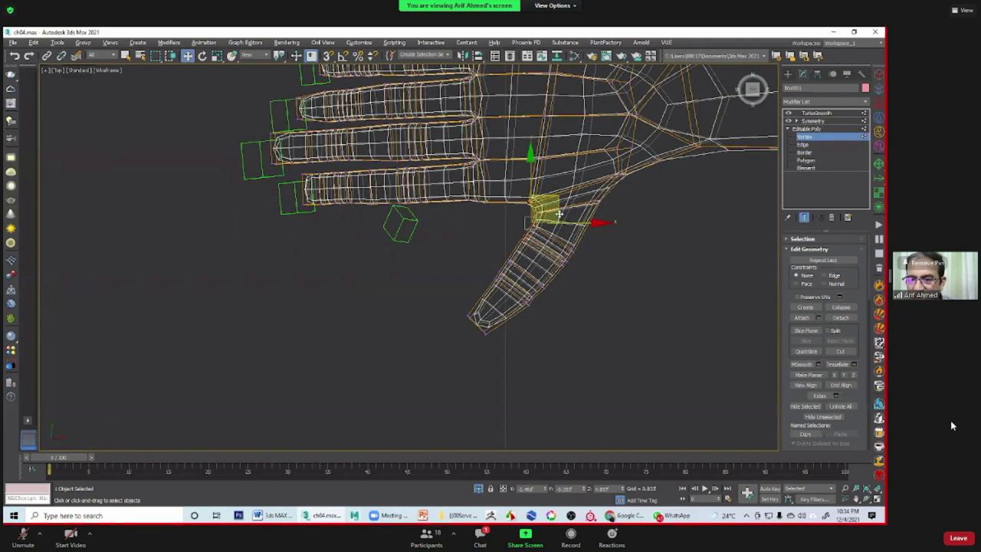
{"action": "left_click_drag", "start_coordinate": [560, 215], "coordinate": [557, 212]}
{"action": "left_click", "coordinate": [639, 278]}
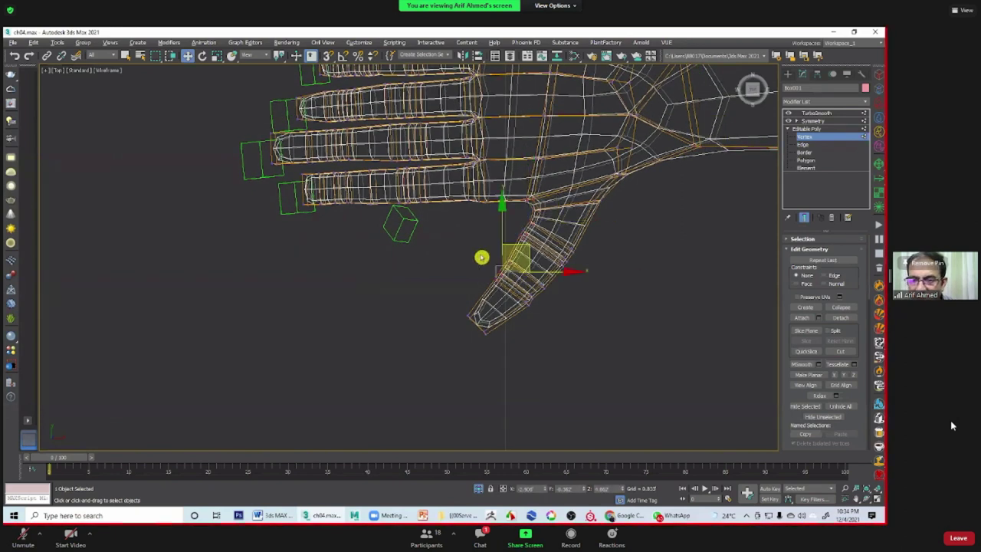
{"action": "left_click_drag", "start_coordinate": [522, 255], "coordinate": [517, 252]}
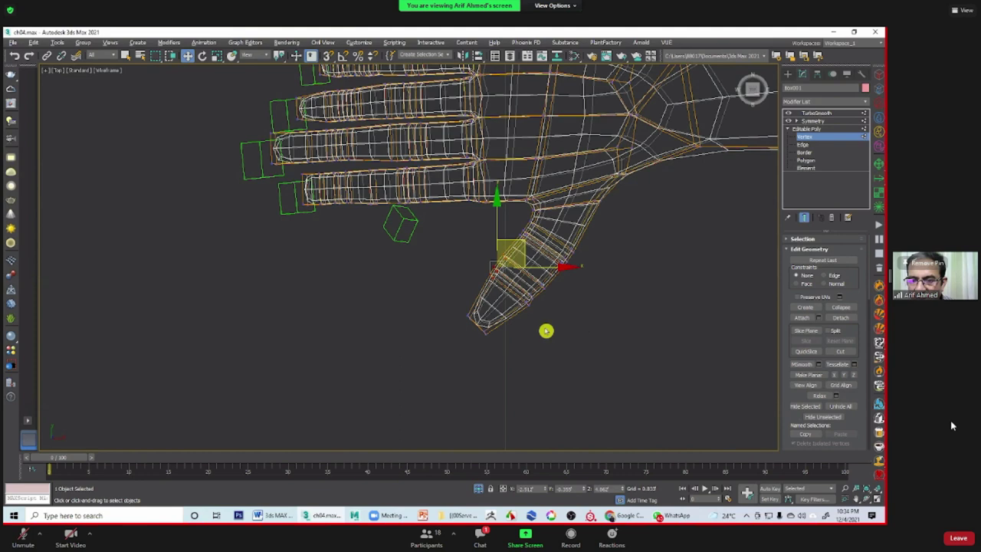
{"action": "left_click", "coordinate": [481, 322]}
{"action": "left_click_drag", "start_coordinate": [493, 295], "coordinate": [488, 286]}
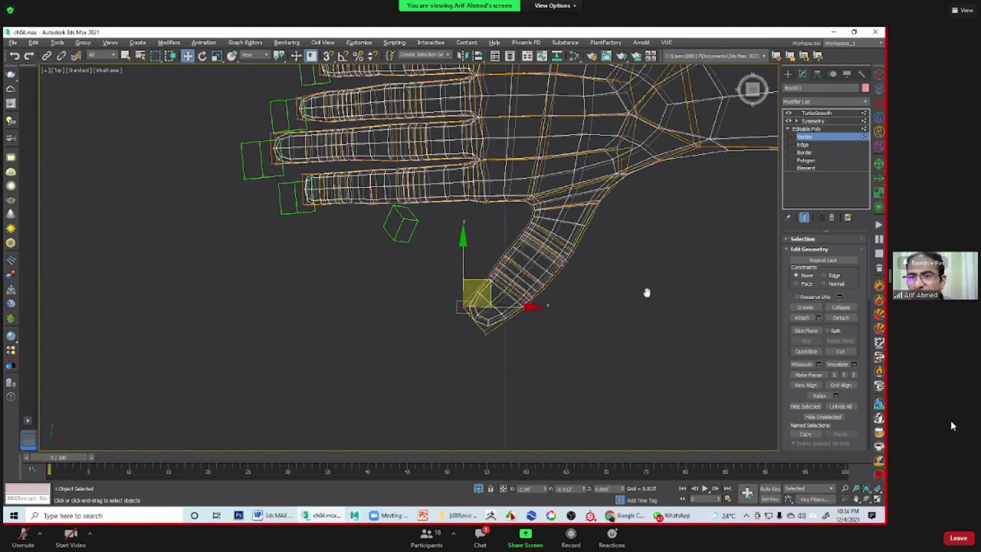
Step: Nudge a hand vertex slightly right and select a vertex at the wrist
{"action": "scroll", "coordinate": [646, 292], "scroll_direction": "down", "scroll_amount": 2}
{"action": "scroll", "coordinate": [591, 309], "scroll_direction": "down", "scroll_amount": 2}
{"action": "scroll", "coordinate": [588, 283], "scroll_direction": "down", "scroll_amount": 2}
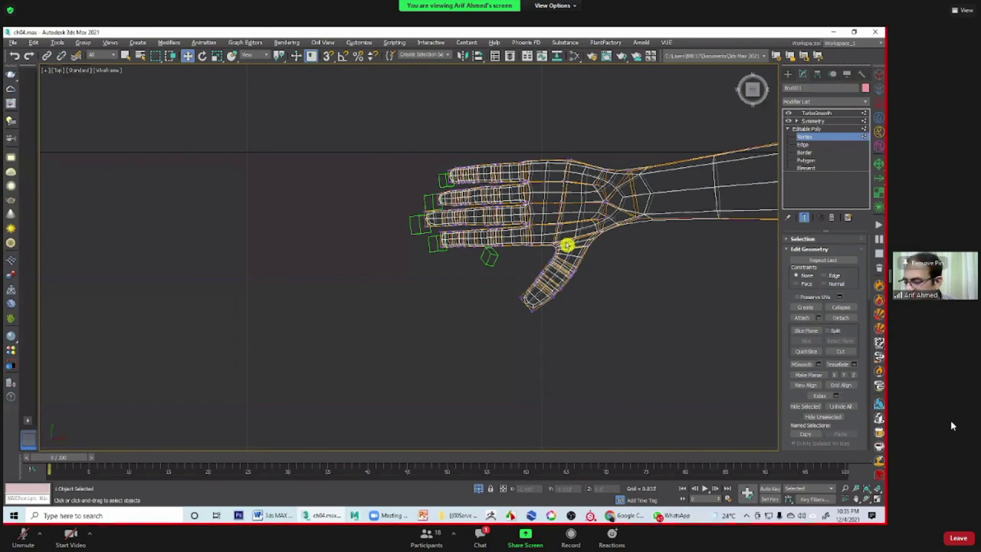
{"action": "middle_click_drag", "start_coordinate": [607, 258], "coordinate": [558, 291]}
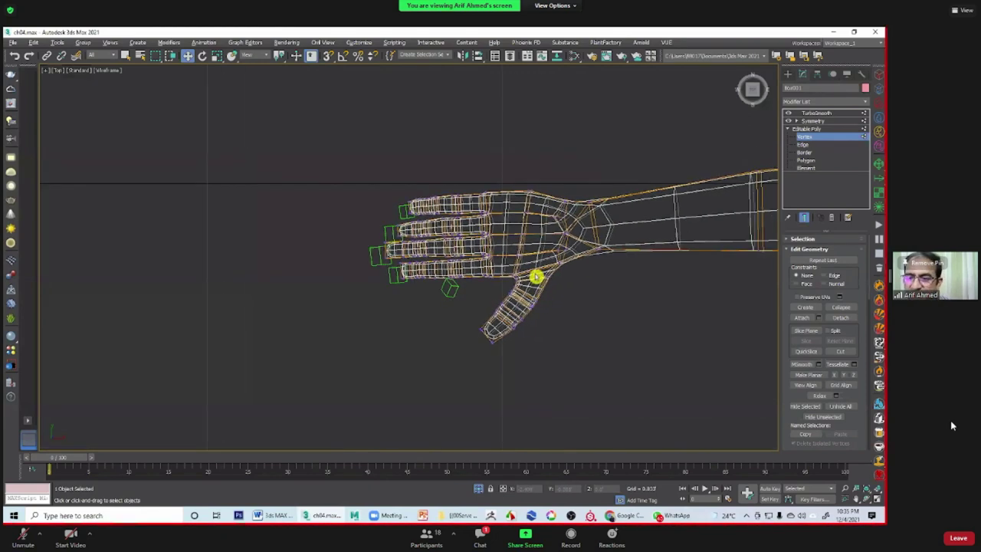
{"action": "left_click", "coordinate": [541, 276]}
{"action": "left_click_drag", "start_coordinate": [576, 276], "coordinate": [578, 276]}
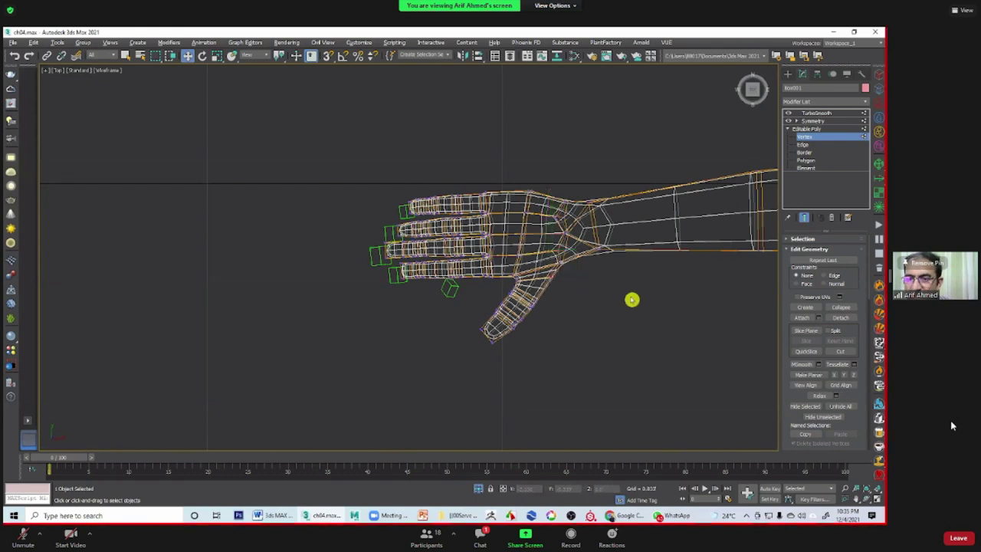
{"action": "middle_click_drag", "start_coordinate": [632, 299], "coordinate": [544, 266]}
{"action": "left_click", "coordinate": [546, 259]}
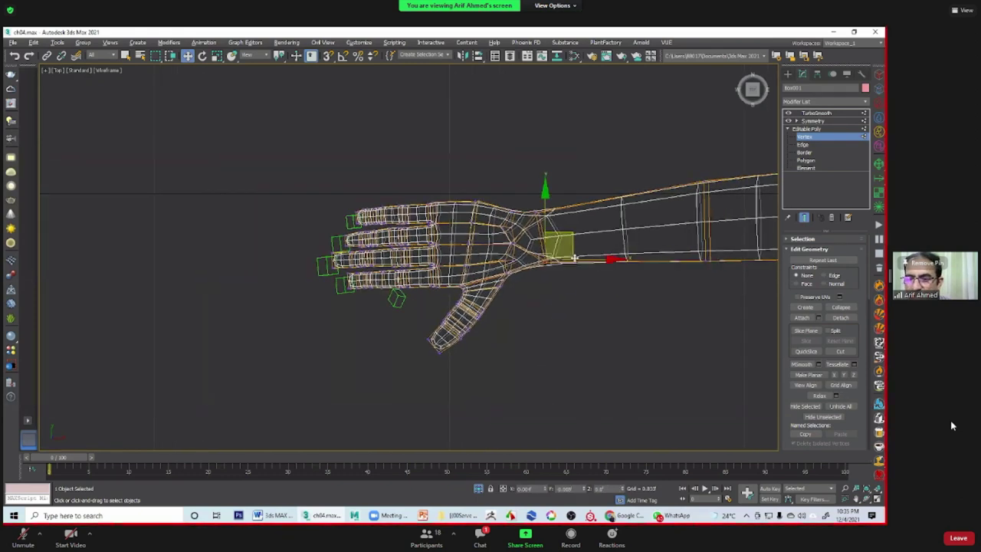
Step: Zoom out over the arm and torso, then maximize the Perspective view
{"action": "scroll", "coordinate": [628, 327], "scroll_direction": "down", "scroll_amount": 3}
{"action": "mouse_move", "coordinate": [385, 274]}
{"action": "middle_mouse_down"}
{"action": "mouse_move", "coordinate": [605, 314]}
{"action": "mouse_move", "coordinate": [526, 321]}
{"action": "middle_mouse_up"}
{"action": "scroll", "coordinate": [526, 322], "scroll_direction": "down", "scroll_amount": 2}
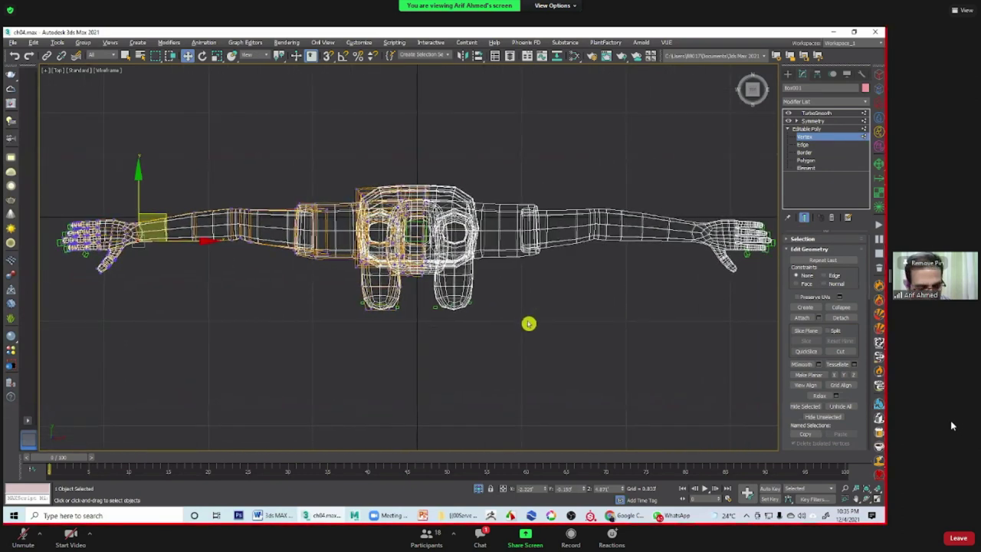
{"action": "scroll", "coordinate": [529, 323], "scroll_direction": "down", "scroll_amount": 2}
{"action": "key", "text": "alt+w"}
{"action": "middle_click", "coordinate": [576, 340]}
{"action": "key", "text": "alt+w"}
{"action": "mouse_move", "coordinate": [556, 328]}
{"action": "middle_mouse_down"}
{"action": "mouse_move", "coordinate": [526, 284]}
{"action": "mouse_move", "coordinate": [415, 259]}
{"action": "middle_mouse_up"}
Step: Exit Vertex level, deselect the character and orbit around it
{"action": "left_click", "coordinate": [805, 121]}
{"action": "left_click", "coordinate": [570, 248]}
{"action": "scroll", "coordinate": [564, 266], "scroll_direction": "down", "scroll_amount": 1}
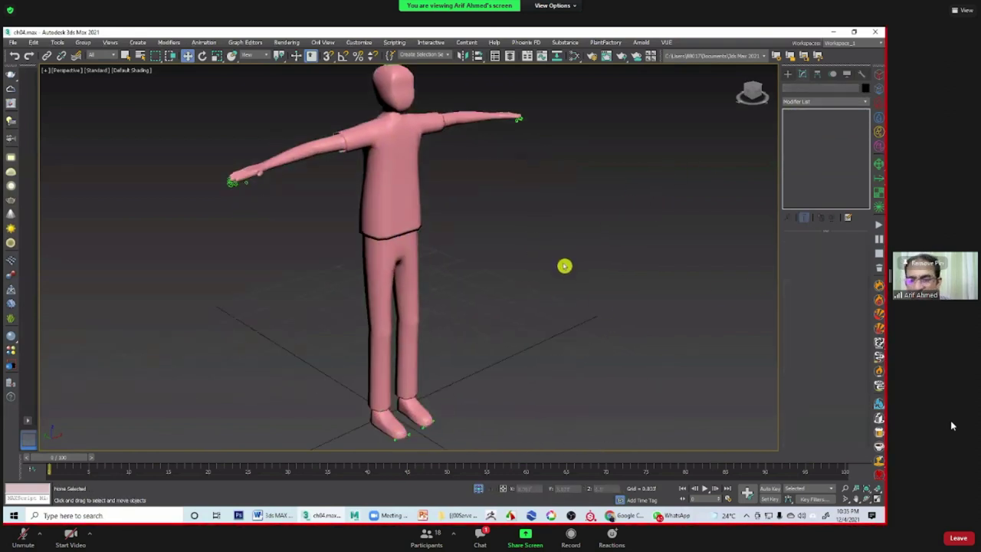
{"action": "scroll", "coordinate": [565, 266], "scroll_direction": "down", "scroll_amount": 3}
{"action": "scroll", "coordinate": [564, 266], "scroll_direction": "down", "scroll_amount": 2}
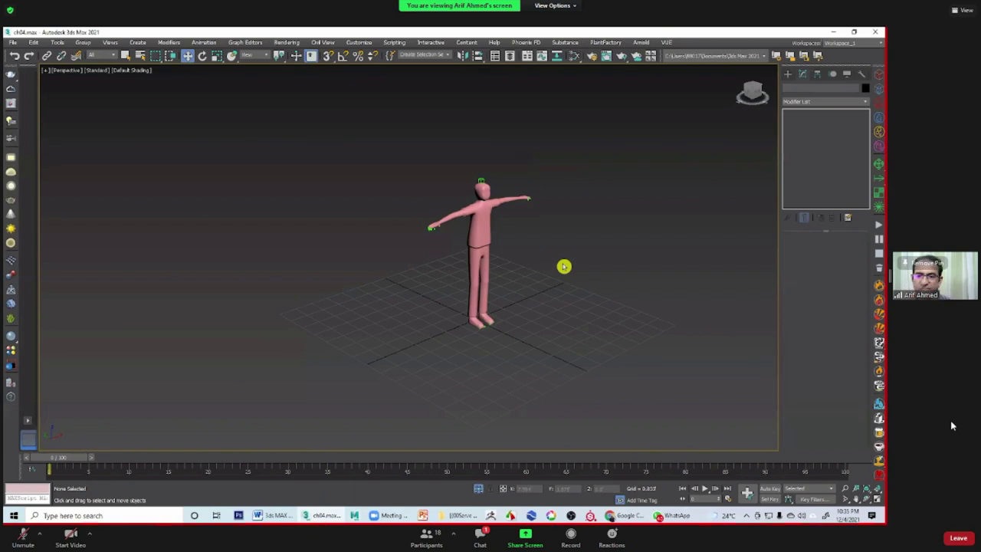
{"action": "mouse_move", "coordinate": [524, 267]}
{"action": "middle_mouse_down", "text": "alt"}
{"action": "mouse_move", "coordinate": [618, 258]}
{"action": "mouse_move", "coordinate": [465, 259]}
{"action": "mouse_move", "coordinate": [467, 271]}
{"action": "mouse_move", "coordinate": [481, 259]}
{"action": "middle_mouse_up", "text": "alt"}
Step: Zoom and orbit to examine the legs and view the character from other angles
{"action": "scroll", "coordinate": [483, 263], "scroll_direction": "up", "scroll_amount": 2}
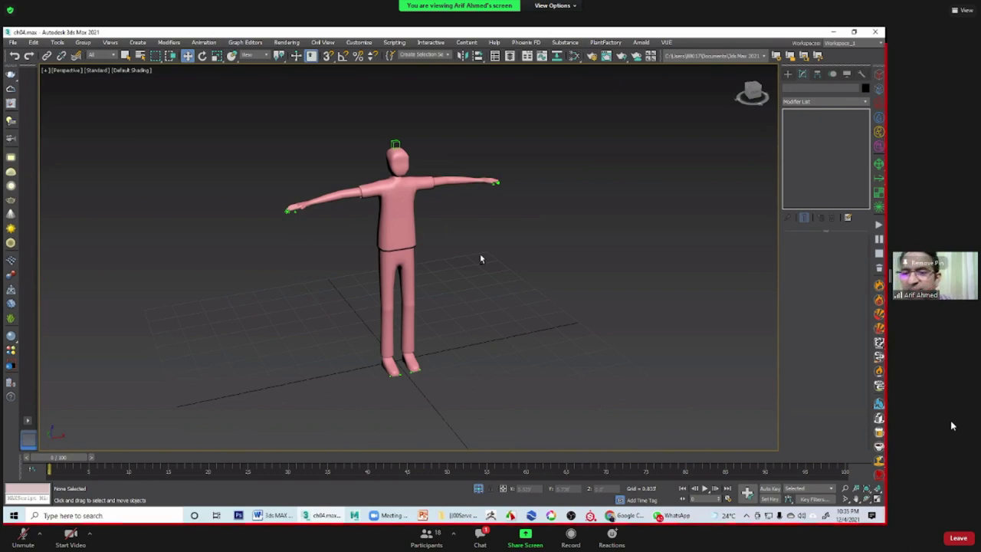
{"action": "scroll", "coordinate": [422, 270], "scroll_direction": "up", "scroll_amount": 5}
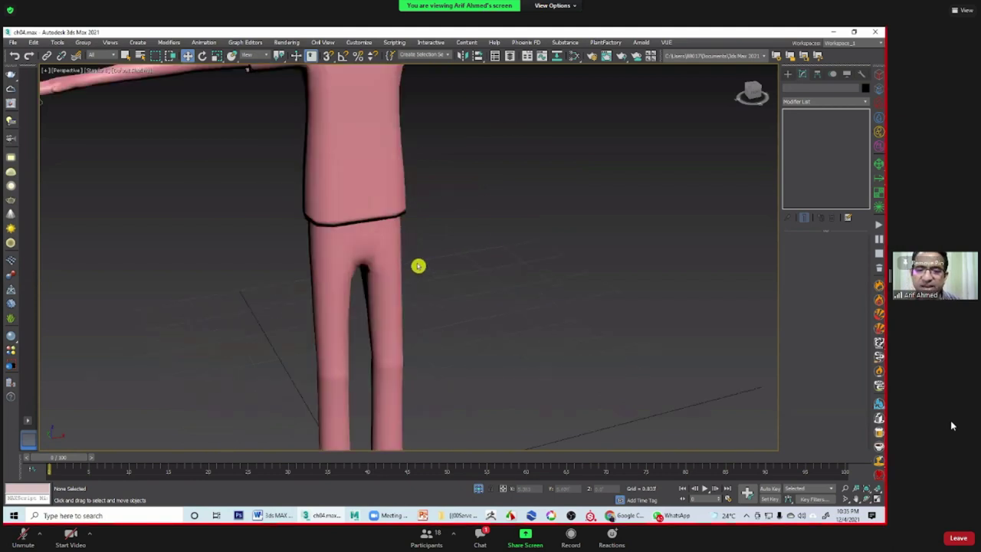
{"action": "mouse_move", "coordinate": [418, 265]}
{"action": "middle_mouse_down", "text": "alt"}
{"action": "mouse_move", "coordinate": [438, 261]}
{"action": "mouse_move", "coordinate": [407, 261]}
{"action": "mouse_move", "coordinate": [428, 304]}
{"action": "mouse_move", "coordinate": [511, 299]}
{"action": "mouse_move", "coordinate": [532, 320]}
{"action": "mouse_move", "coordinate": [536, 285]}
{"action": "mouse_move", "coordinate": [401, 299]}
{"action": "mouse_move", "coordinate": [395, 313]}
{"action": "mouse_move", "coordinate": [394, 285]}
{"action": "mouse_move", "coordinate": [410, 283]}
{"action": "mouse_move", "coordinate": [442, 245]}
{"action": "middle_mouse_up", "text": "alt"}
{"action": "scroll", "coordinate": [408, 261], "scroll_direction": "down", "scroll_amount": 5}
{"action": "scroll", "coordinate": [440, 234], "scroll_direction": "up", "scroll_amount": 5}
{"action": "mouse_move", "coordinate": [633, 271]}
{"action": "middle_mouse_down", "text": "alt"}
{"action": "mouse_move", "coordinate": [762, 265]}
{"action": "mouse_move", "coordinate": [815, 146]}
{"action": "middle_mouse_up", "text": "alt"}
{"action": "scroll", "coordinate": [469, 287], "scroll_direction": "down", "scroll_amount": 4}
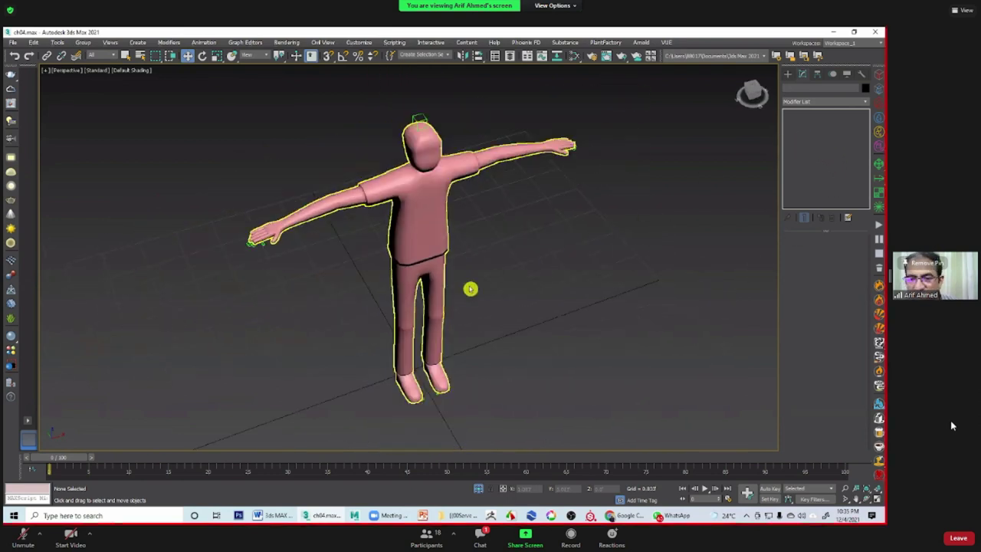
{"action": "scroll", "coordinate": [475, 273], "scroll_direction": "down", "scroll_amount": 2}
Step: Select the character, enter Vertex level and frame the torso in the front view
{"action": "left_click", "coordinate": [473, 283]}
{"action": "key", "text": "1"}
{"action": "middle_click_drag", "start_coordinate": [467, 248], "coordinate": [489, 282], "text": "alt"}
{"action": "scroll", "coordinate": [489, 281], "scroll_direction": "up", "scroll_amount": 2}
{"action": "scroll", "coordinate": [626, 176], "scroll_direction": "up", "scroll_amount": 2}
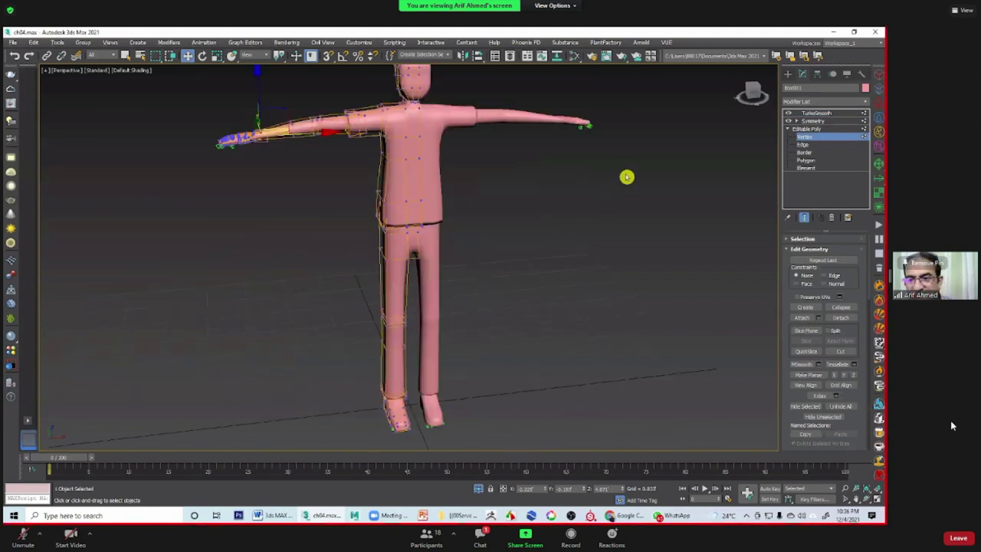
{"action": "scroll", "coordinate": [554, 220], "scroll_direction": "up", "scroll_amount": 4}
{"action": "key", "text": "alt+w"}
{"action": "key", "text": "alt+w"}
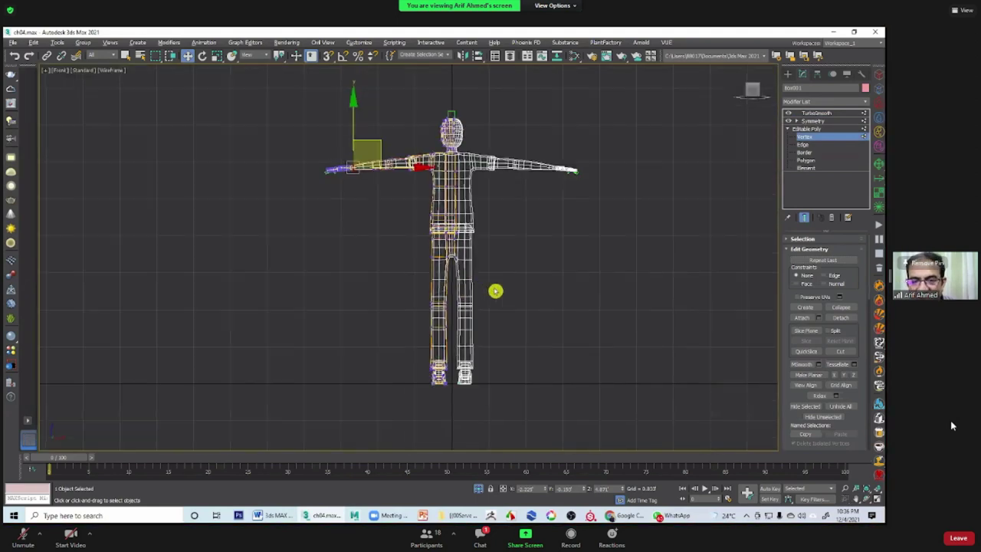
{"action": "scroll", "coordinate": [412, 283], "scroll_direction": "up", "scroll_amount": 3}
{"action": "scroll", "coordinate": [413, 280], "scroll_direction": "up", "scroll_amount": 5}
{"action": "middle_click_drag", "start_coordinate": [362, 208], "coordinate": [346, 232]}
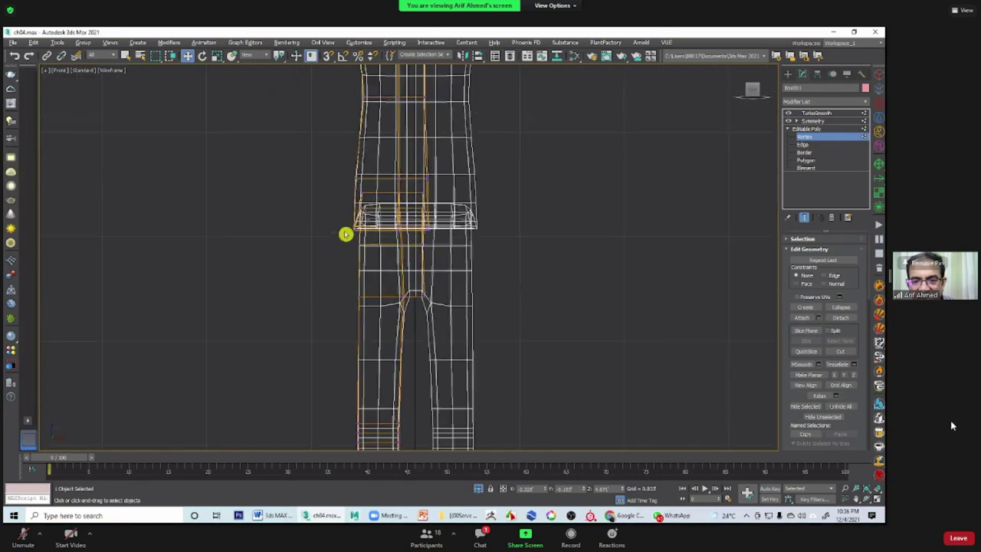
Step: Box-select the shirt hem vertices at the waist and raise them slightly
{"action": "left_click_drag", "start_coordinate": [483, 234], "coordinate": [507, 242]}
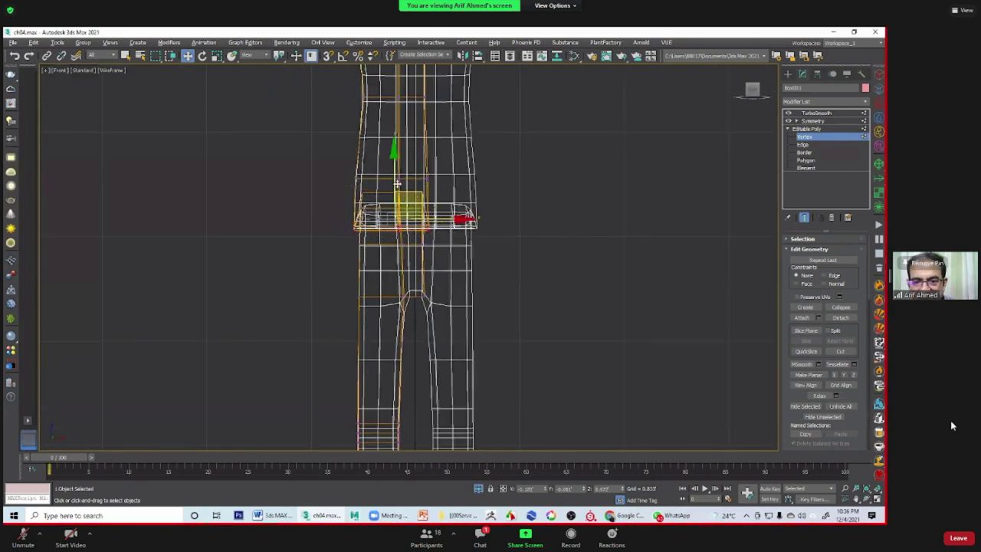
{"action": "left_click_drag", "start_coordinate": [397, 184], "coordinate": [397, 186]}
{"action": "left_click_drag", "start_coordinate": [531, 206], "coordinate": [533, 201]}
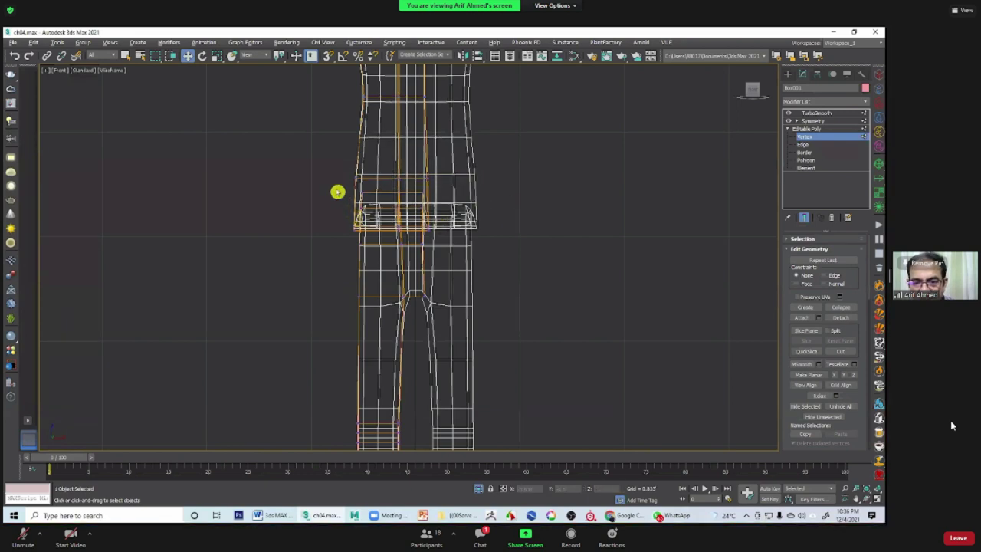
{"action": "left_click_drag", "start_coordinate": [549, 205], "coordinate": [549, 210]}
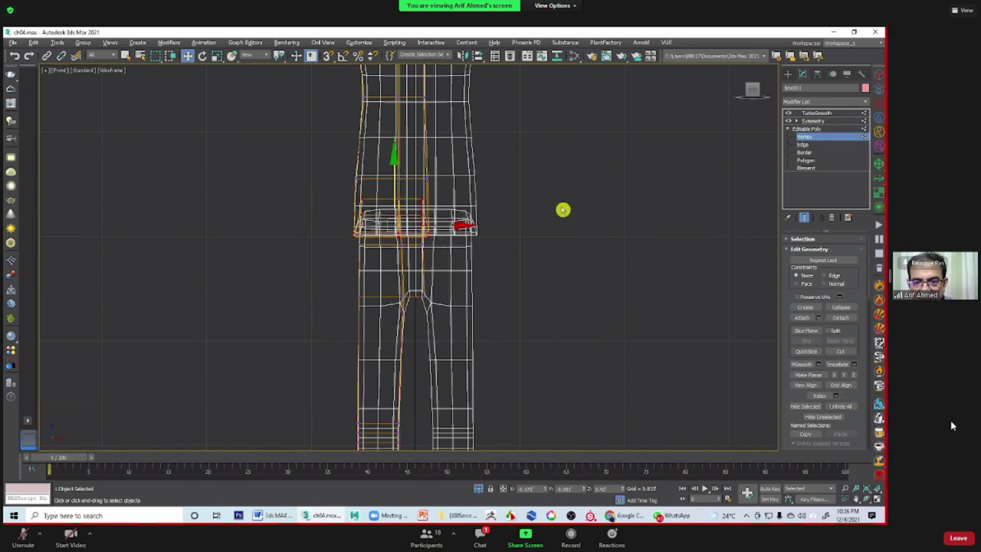
{"action": "scroll", "coordinate": [545, 238], "scroll_direction": "down", "scroll_amount": 3}
Step: Maximize the Perspective view and orbit around the character's body
{"action": "key", "text": "alt+w"}
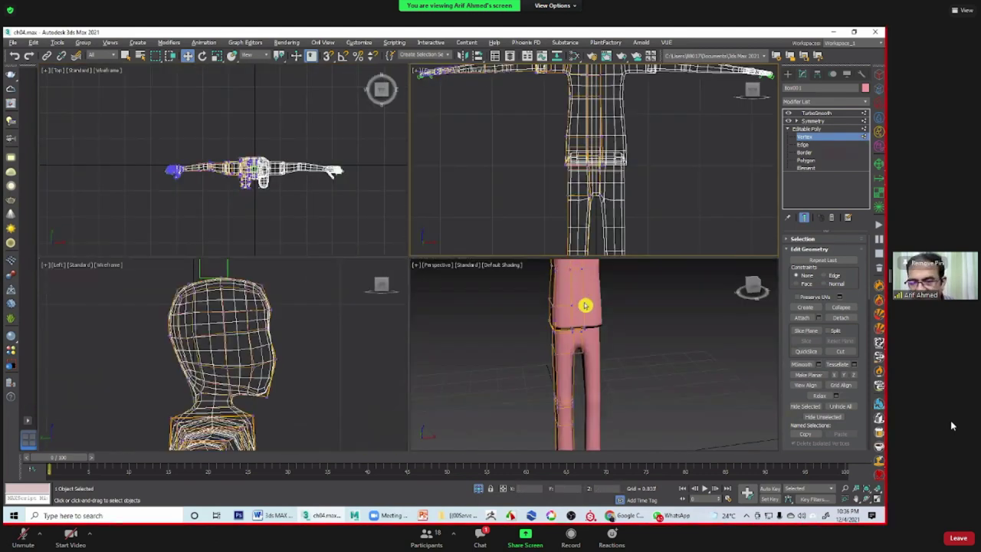
{"action": "left_click", "coordinate": [442, 284]}
{"action": "key", "text": "alt+w"}
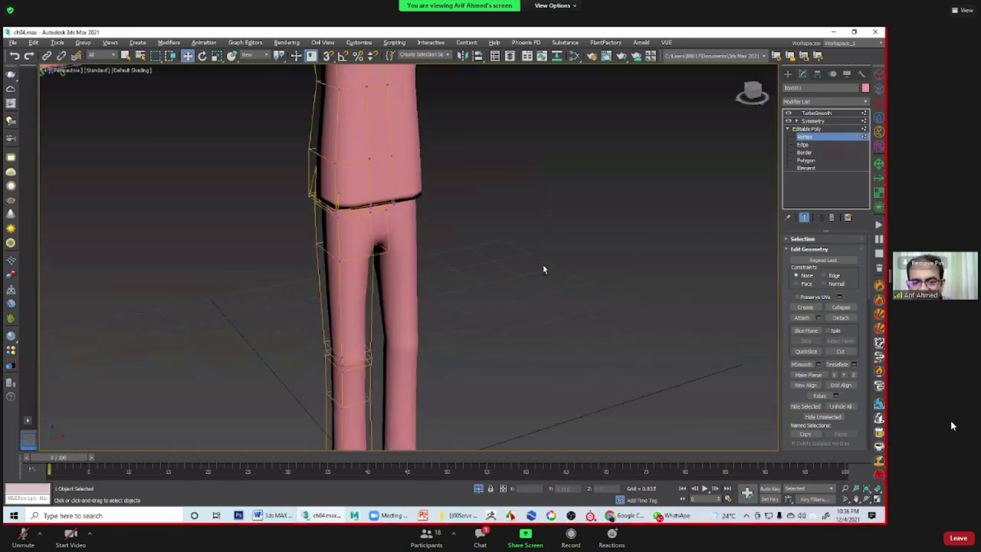
{"action": "mouse_move", "coordinate": [536, 254]}
{"action": "middle_mouse_down", "text": "alt"}
{"action": "mouse_move", "coordinate": [416, 253]}
{"action": "mouse_move", "coordinate": [395, 317]}
{"action": "mouse_move", "coordinate": [414, 292]}
{"action": "mouse_move", "coordinate": [466, 304]}
{"action": "mouse_move", "coordinate": [442, 304]}
{"action": "mouse_move", "coordinate": [438, 248]}
{"action": "mouse_move", "coordinate": [422, 269]}
{"action": "mouse_move", "coordinate": [423, 304]}
{"action": "mouse_move", "coordinate": [440, 276]}
{"action": "mouse_move", "coordinate": [416, 285]}
{"action": "mouse_move", "coordinate": [411, 303]}
{"action": "mouse_move", "coordinate": [422, 274]}
{"action": "mouse_move", "coordinate": [379, 289]}
{"action": "middle_mouse_up", "text": "alt"}
Step: Zoom and orbit around the feet to inspect the smoothed shoes from several angles
{"action": "scroll", "coordinate": [423, 303], "scroll_direction": "down", "scroll_amount": 5}
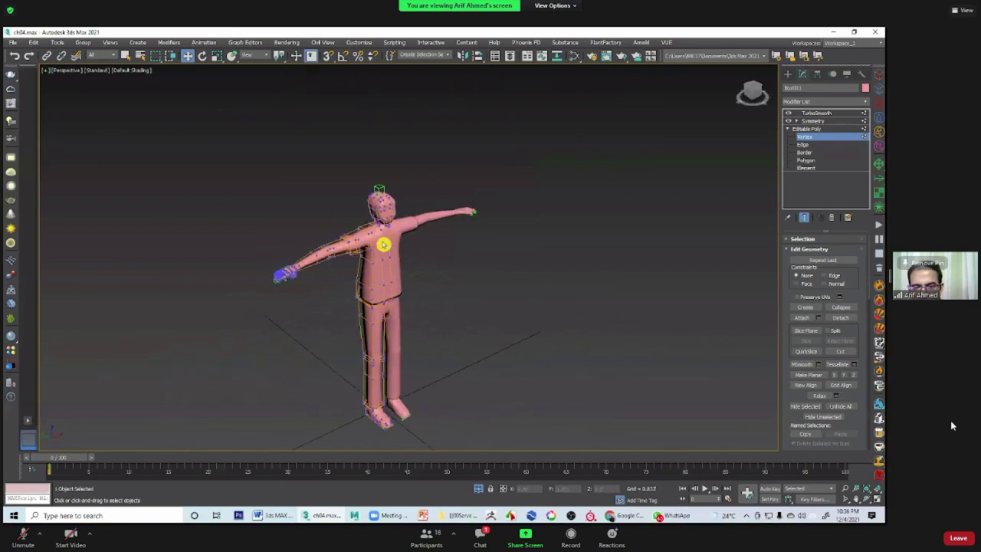
{"action": "scroll", "coordinate": [389, 290], "scroll_direction": "up", "scroll_amount": 8}
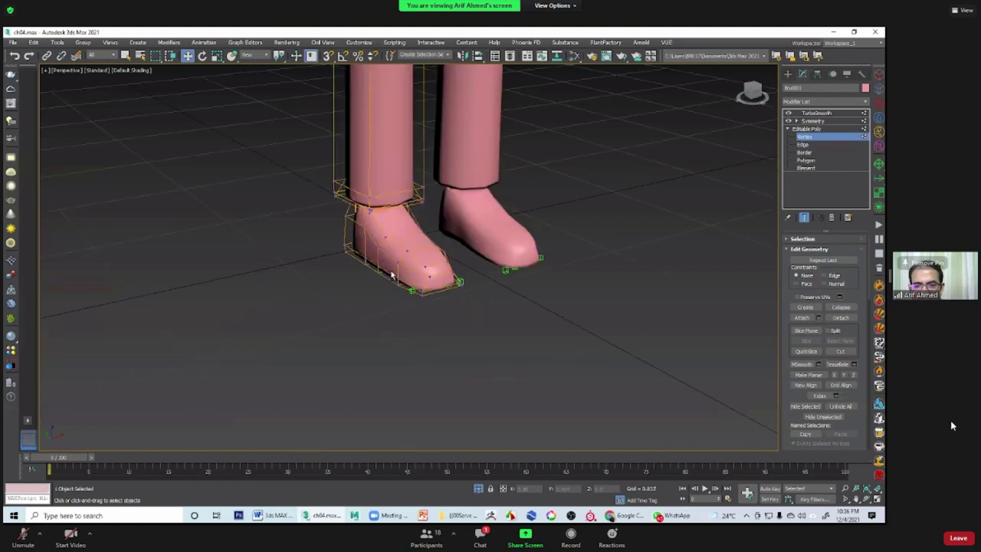
{"action": "scroll", "coordinate": [420, 294], "scroll_direction": "up", "scroll_amount": 3}
{"action": "scroll", "coordinate": [388, 276], "scroll_direction": "up", "scroll_amount": 3}
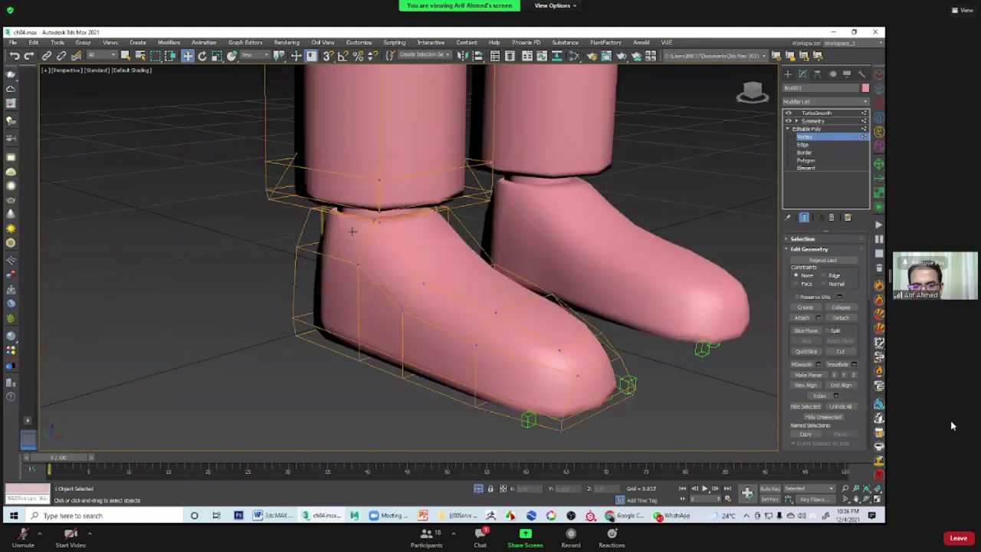
{"action": "middle_click_drag", "start_coordinate": [386, 283], "coordinate": [447, 314], "text": "alt"}
{"action": "mouse_move", "coordinate": [421, 285]}
{"action": "middle_mouse_down"}
{"action": "mouse_move", "coordinate": [442, 310]}
{"action": "mouse_move", "coordinate": [524, 314]}
{"action": "middle_mouse_up"}
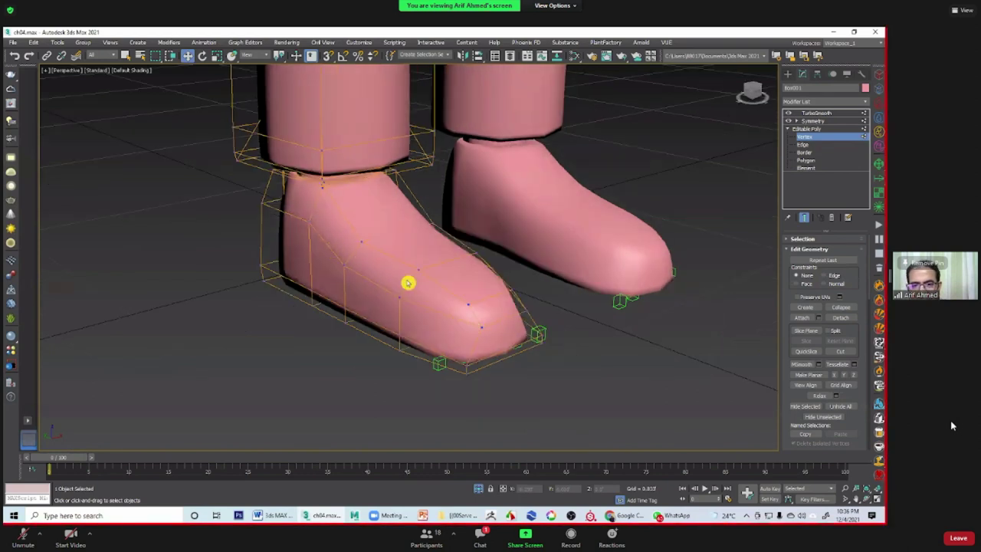
{"action": "scroll", "coordinate": [392, 270], "scroll_direction": "down", "scroll_amount": 2}
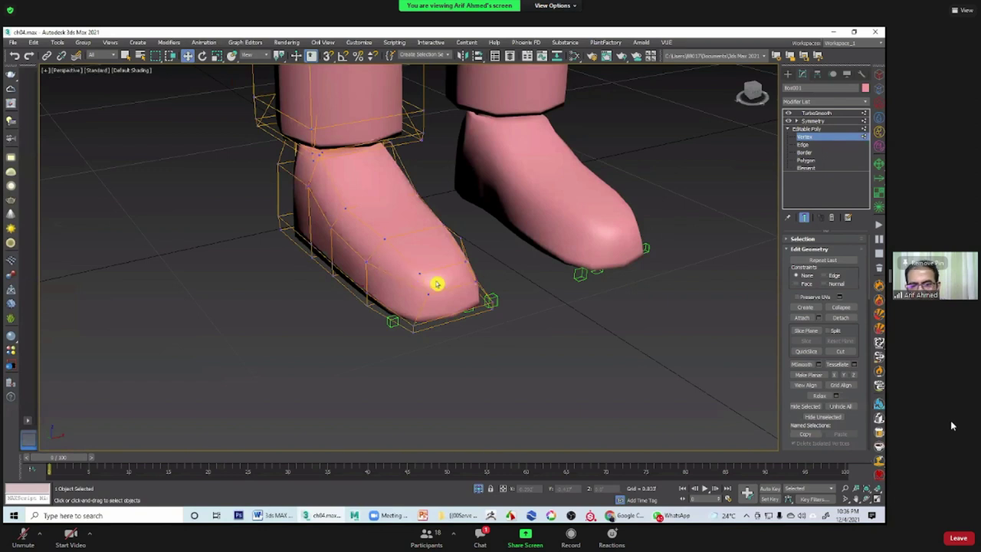
{"action": "scroll", "coordinate": [402, 235], "scroll_direction": "up", "scroll_amount": 2}
{"action": "middle_click_drag", "start_coordinate": [347, 215], "coordinate": [352, 205], "text": "alt"}
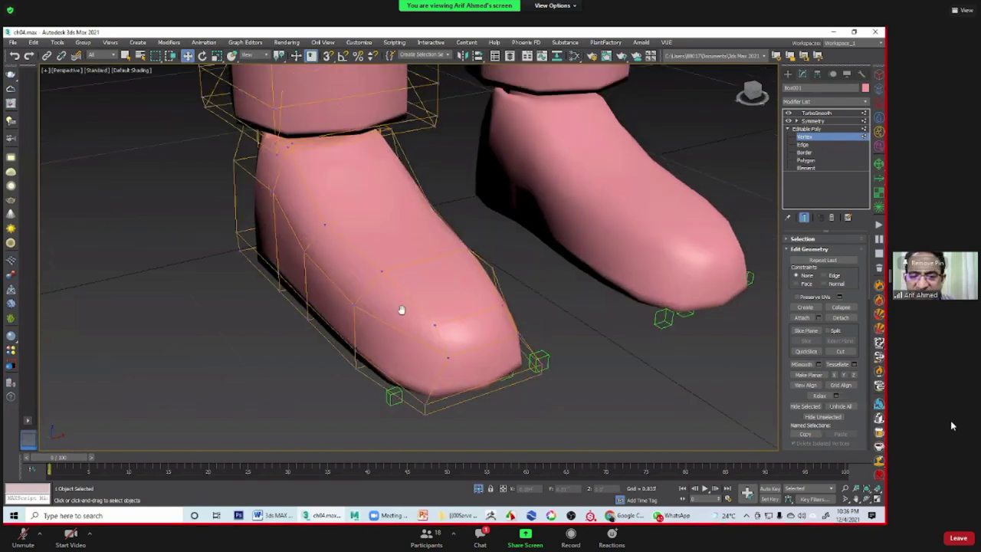
{"action": "middle_click_drag", "start_coordinate": [324, 255], "coordinate": [399, 320], "text": "alt"}
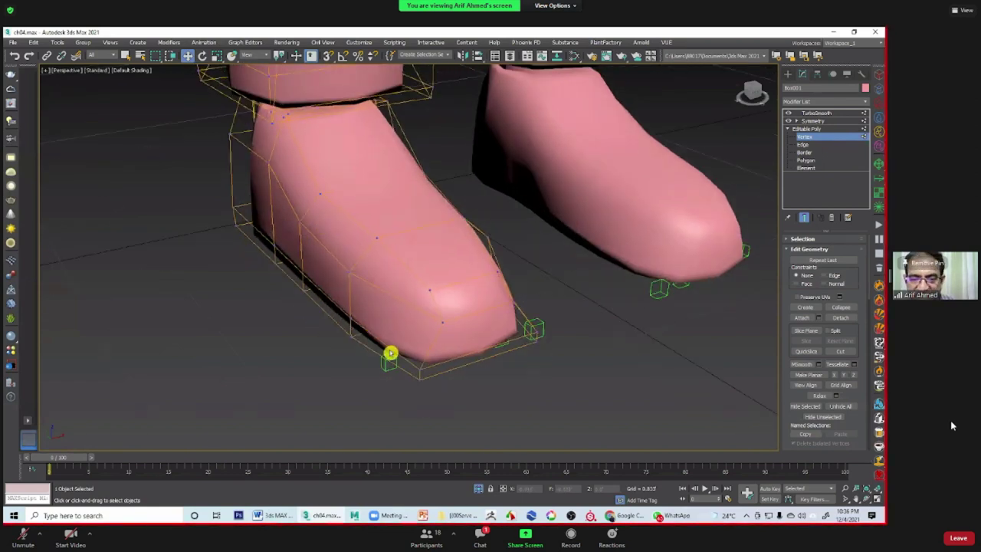
{"action": "mouse_move", "coordinate": [386, 181]}
{"action": "middle_mouse_down", "text": "alt"}
{"action": "mouse_move", "coordinate": [389, 318]}
{"action": "mouse_move", "coordinate": [394, 289]}
{"action": "middle_mouse_up", "text": "alt"}
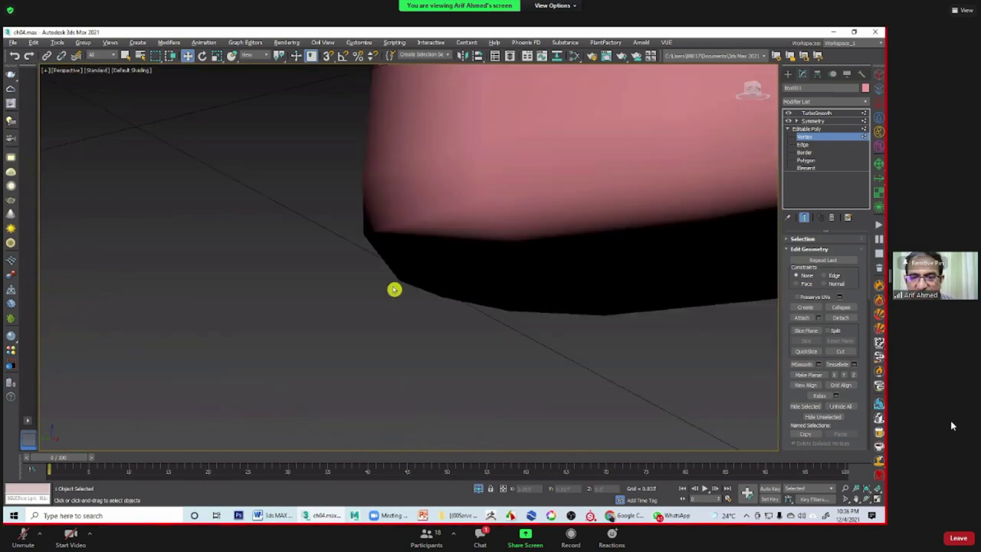
{"action": "scroll", "coordinate": [405, 214], "scroll_direction": "down", "scroll_amount": 5}
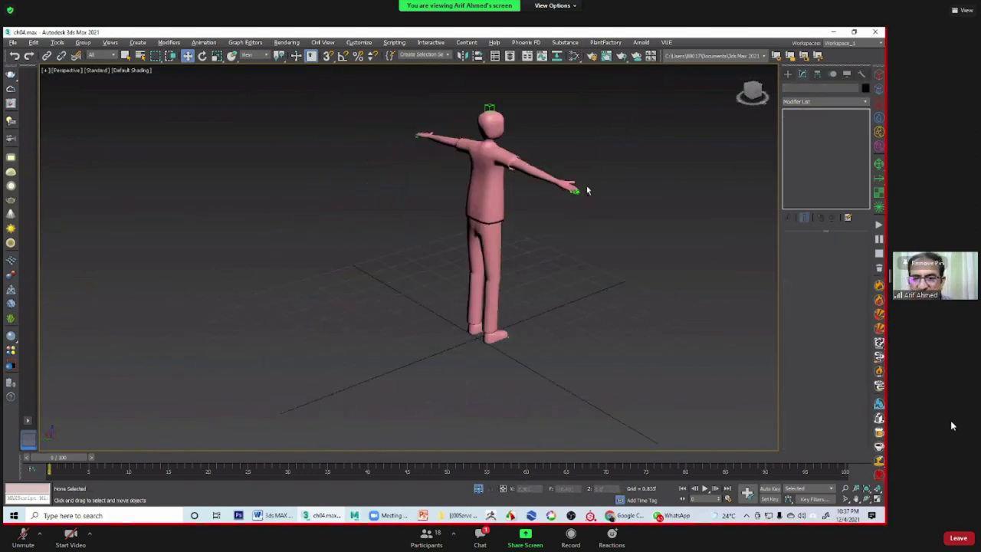
Step: Orbit around the whole character and select the mesh to reach its TurboSmooth modifier
{"action": "mouse_move", "coordinate": [529, 180]}
{"action": "middle_mouse_down", "text": "alt"}
{"action": "mouse_move", "coordinate": [326, 190]}
{"action": "mouse_move", "coordinate": [512, 190]}
{"action": "mouse_move", "coordinate": [511, 215]}
{"action": "mouse_move", "coordinate": [457, 234]}
{"action": "mouse_move", "coordinate": [437, 221]}
{"action": "middle_mouse_up", "text": "alt"}
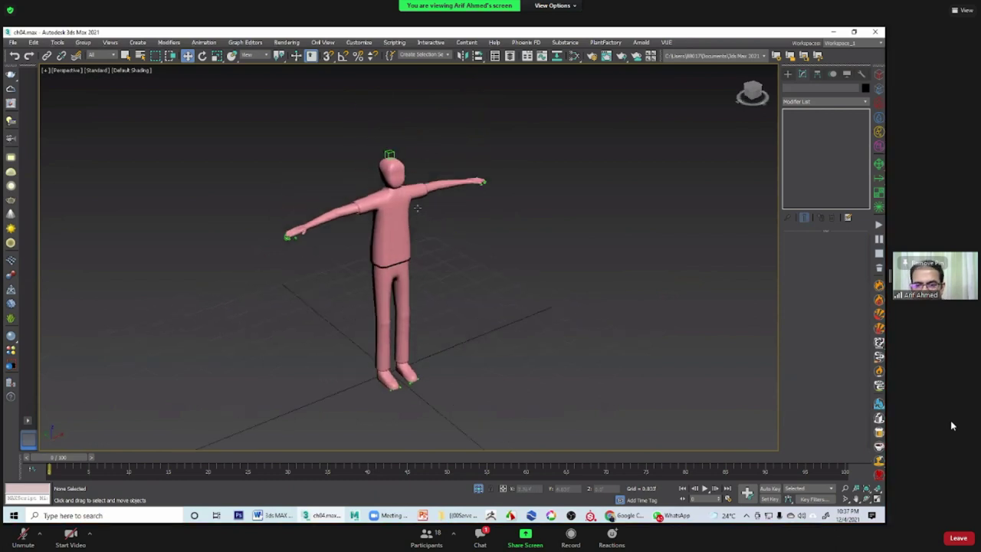
{"action": "scroll", "coordinate": [416, 203], "scroll_direction": "up", "scroll_amount": 3}
{"action": "scroll", "coordinate": [442, 220], "scroll_direction": "up", "scroll_amount": 2}
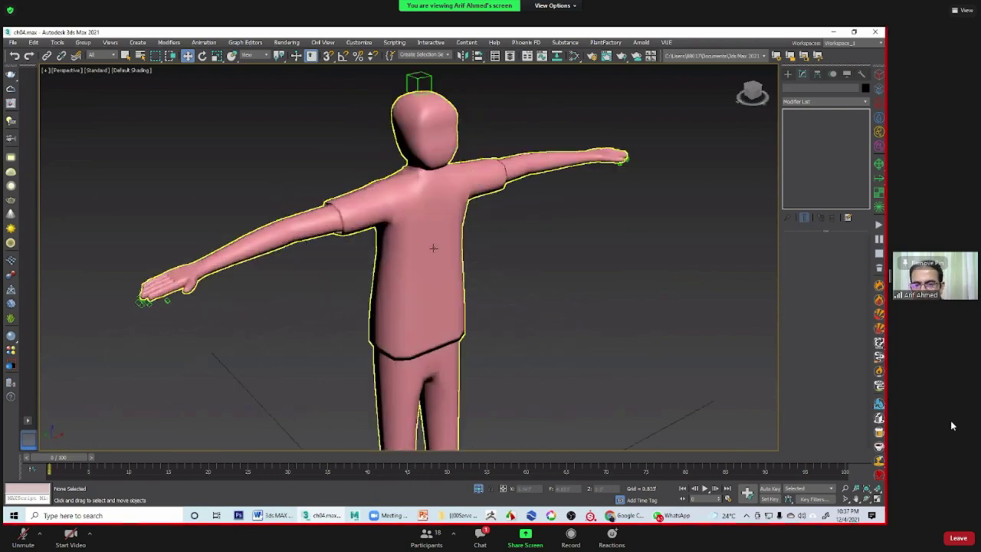
{"action": "scroll", "coordinate": [424, 125], "scroll_direction": "up", "scroll_amount": 1}
{"action": "mouse_move", "coordinate": [428, 243]}
{"action": "middle_mouse_down", "text": "alt"}
{"action": "mouse_move", "coordinate": [427, 216]}
{"action": "mouse_move", "coordinate": [442, 224]}
{"action": "middle_mouse_up", "text": "alt"}
{"action": "left_click", "coordinate": [443, 220]}
Step: Turn off the TurboSmooth preview, enable Edged Faces, and zoom in on the head
{"action": "left_click", "coordinate": [788, 113]}
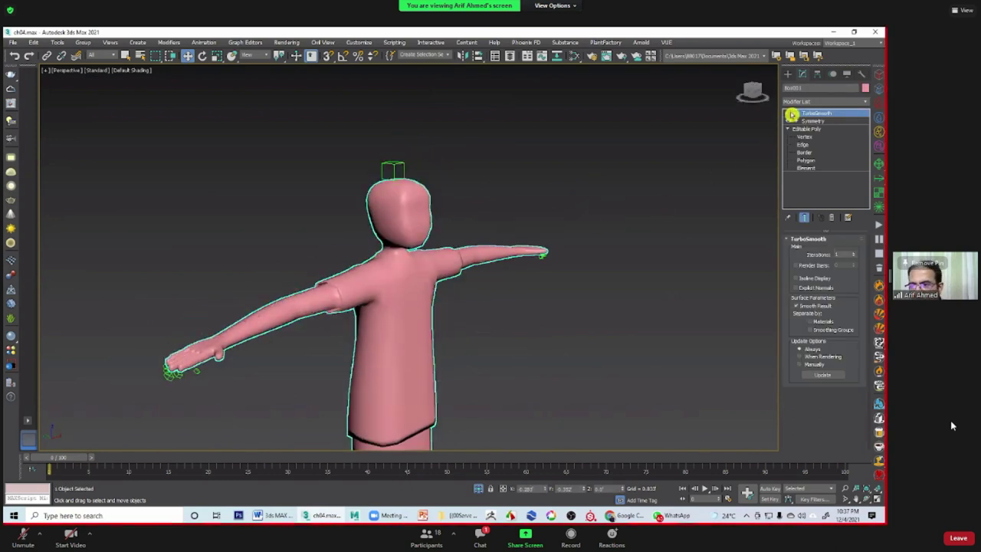
{"action": "key", "text": "F4"}
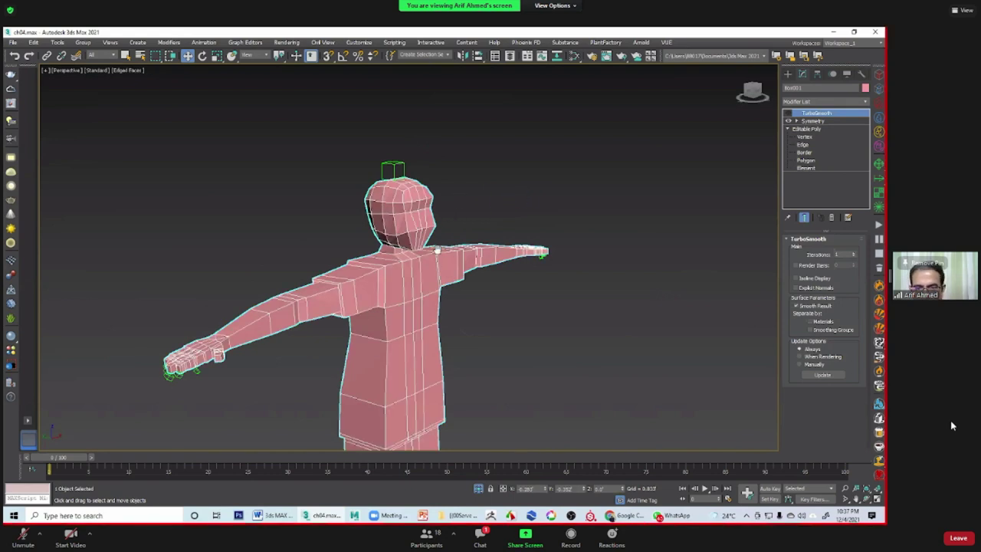
{"action": "scroll", "coordinate": [415, 268], "scroll_direction": "up", "scroll_amount": 2}
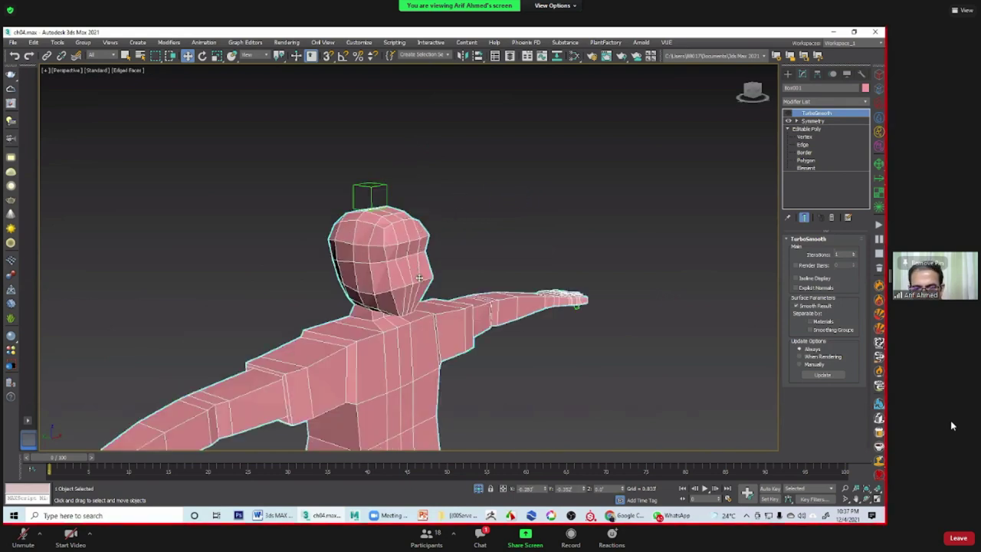
{"action": "scroll", "coordinate": [419, 281], "scroll_direction": "up", "scroll_amount": 1}
{"action": "scroll", "coordinate": [415, 286], "scroll_direction": "up", "scroll_amount": 1}
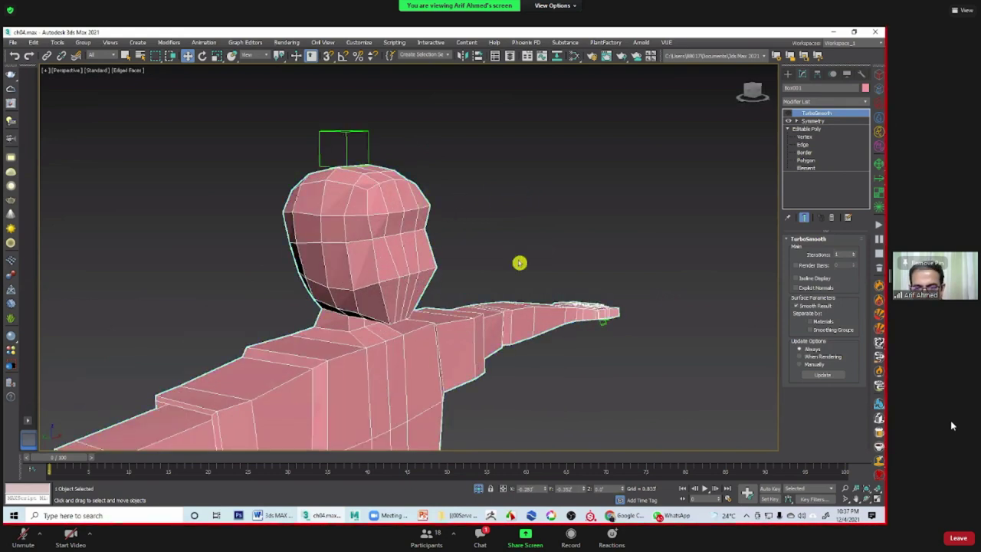
Step: Extrude a front head polygon outward into a blocky nose
{"action": "left_click", "coordinate": [407, 261]}
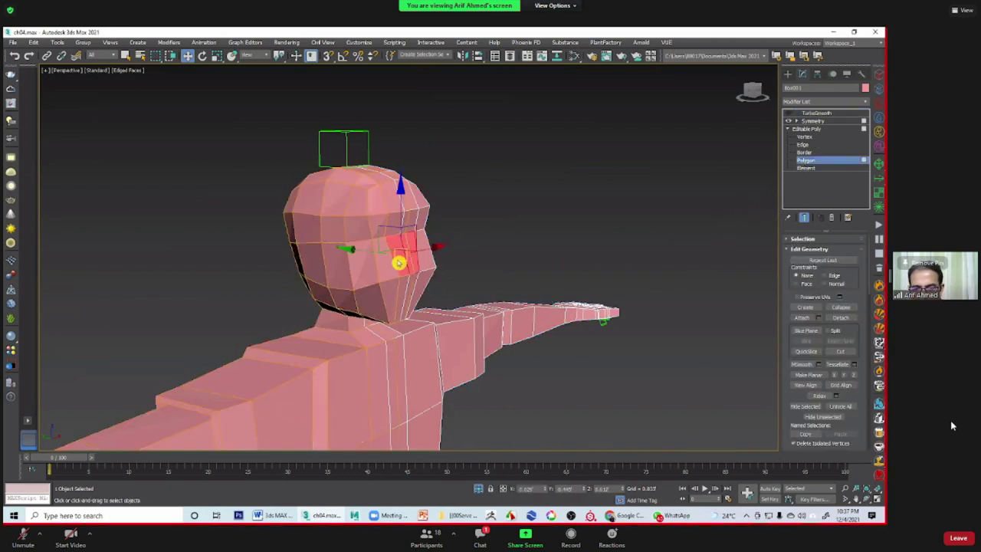
{"action": "right_click", "coordinate": [399, 262]}
{"action": "left_click", "coordinate": [387, 285]}
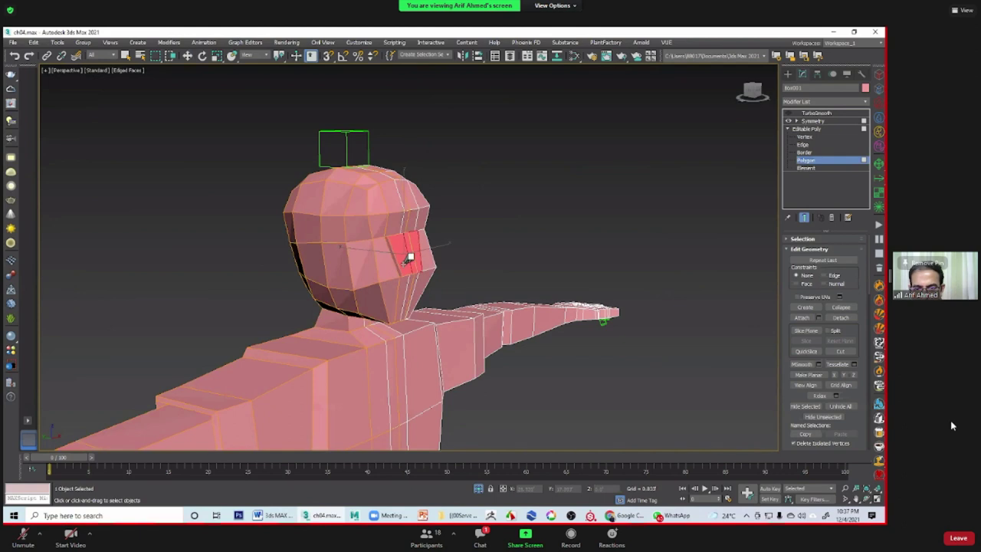
{"action": "left_click_drag", "start_coordinate": [411, 257], "coordinate": [412, 255]}
{"action": "middle_click_drag", "start_coordinate": [411, 257], "coordinate": [415, 281], "text": "alt"}
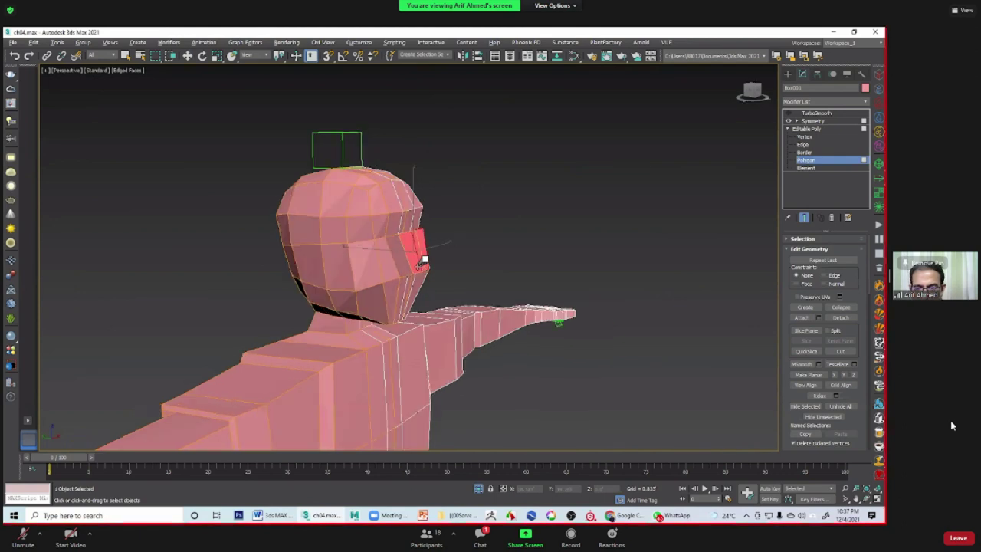
{"action": "scroll", "coordinate": [409, 252], "scroll_direction": "up", "scroll_amount": 2}
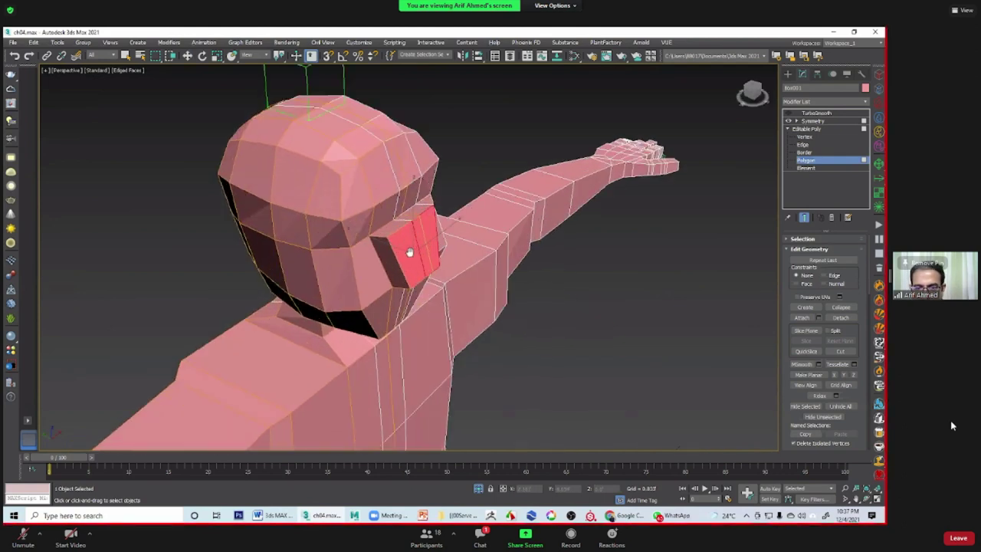
{"action": "scroll", "coordinate": [414, 245], "scroll_direction": "up", "scroll_amount": 2}
Step: Switch the Editable Poly to Vertex sub-object level
{"action": "left_click", "coordinate": [807, 137]}
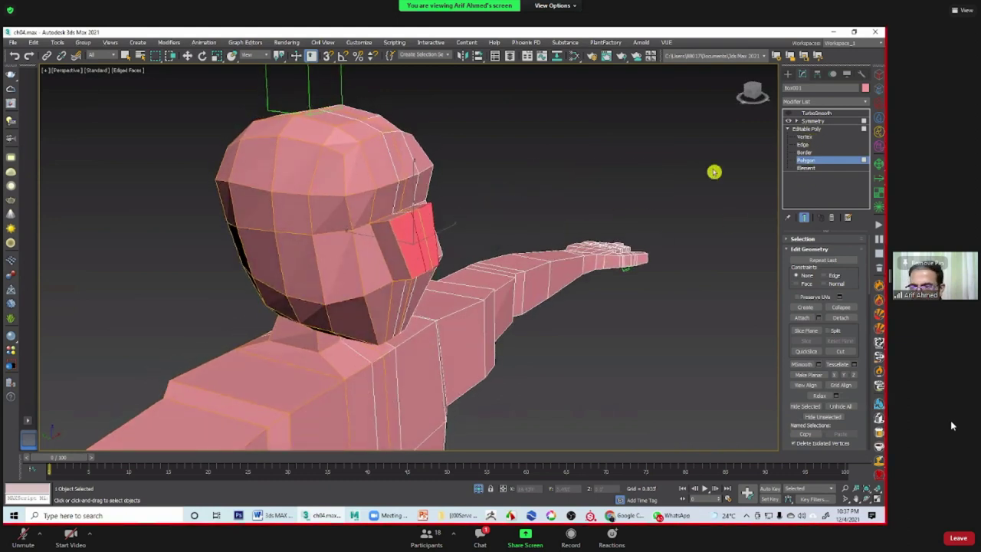
{"action": "left_click", "coordinate": [844, 304]}
{"action": "left_click", "coordinate": [806, 390]}
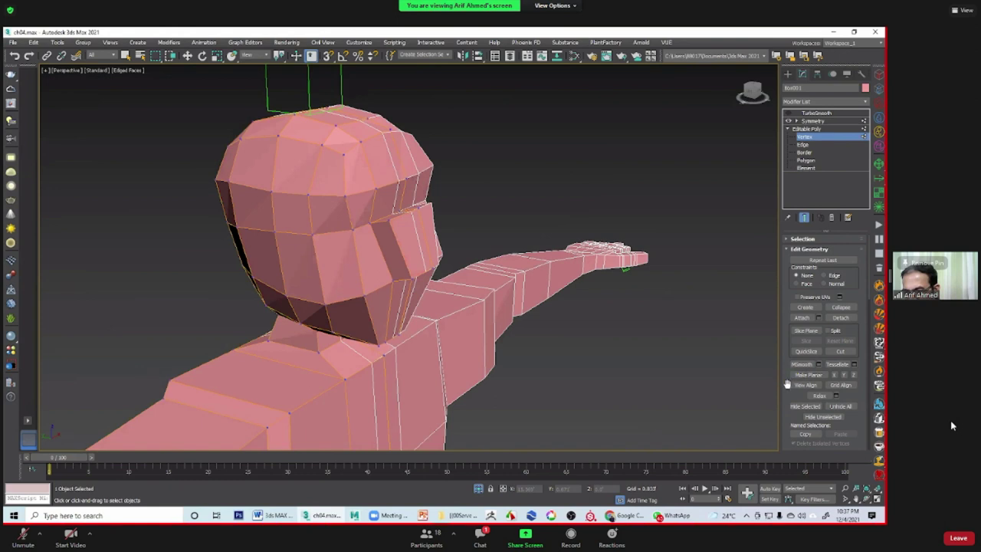
Step: Weld the nose vertices together into a wedge shape
{"action": "scroll", "coordinate": [787, 384], "scroll_direction": "down", "scroll_amount": 3}
{"action": "scroll", "coordinate": [813, 395], "scroll_direction": "down", "scroll_amount": 2}
{"action": "left_click_drag", "start_coordinate": [789, 405], "coordinate": [800, 211]}
{"action": "scroll", "coordinate": [793, 337], "scroll_direction": "up", "scroll_amount": 3}
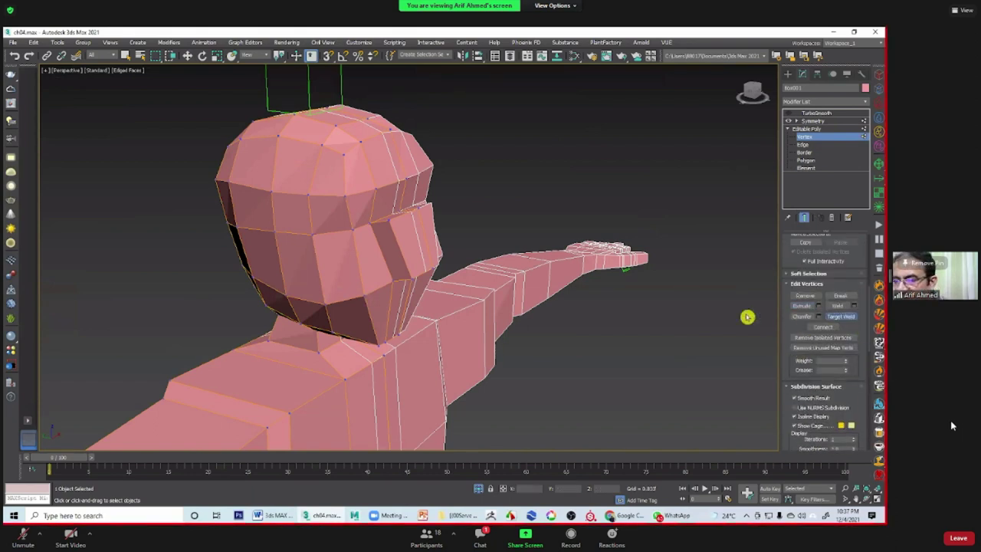
{"action": "mouse_move", "coordinate": [414, 272]}
{"action": "middle_mouse_down", "text": "alt"}
{"action": "mouse_move", "coordinate": [431, 305]}
{"action": "mouse_move", "coordinate": [413, 307]}
{"action": "middle_mouse_up", "text": "alt"}
{"action": "left_click", "coordinate": [402, 304]}
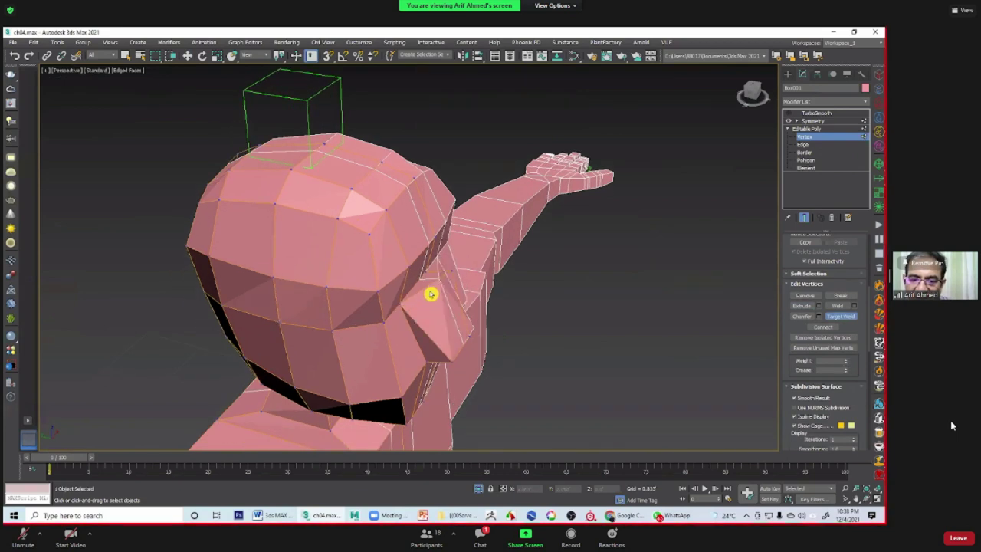
{"action": "left_click", "coordinate": [450, 271]}
Step: Nudge the nose vertex along X and centre it at X 0.0
{"action": "mouse_move", "coordinate": [442, 298]}
{"action": "middle_mouse_down", "text": "alt"}
{"action": "mouse_move", "coordinate": [449, 329]}
{"action": "mouse_move", "coordinate": [394, 307]}
{"action": "mouse_move", "coordinate": [412, 298]}
{"action": "mouse_move", "coordinate": [405, 313]}
{"action": "mouse_move", "coordinate": [416, 299]}
{"action": "middle_mouse_up", "text": "alt"}
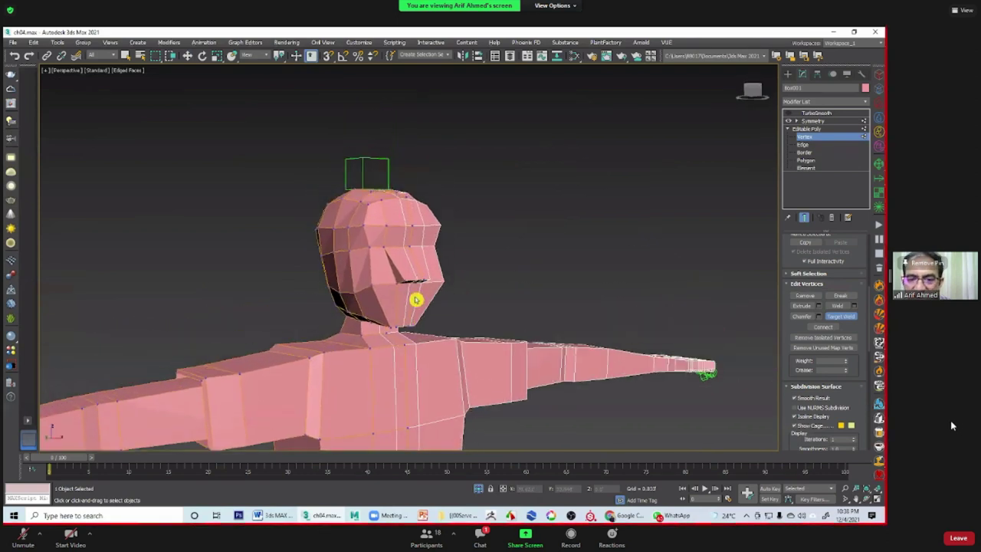
{"action": "scroll", "coordinate": [415, 300], "scroll_direction": "up", "scroll_amount": 3}
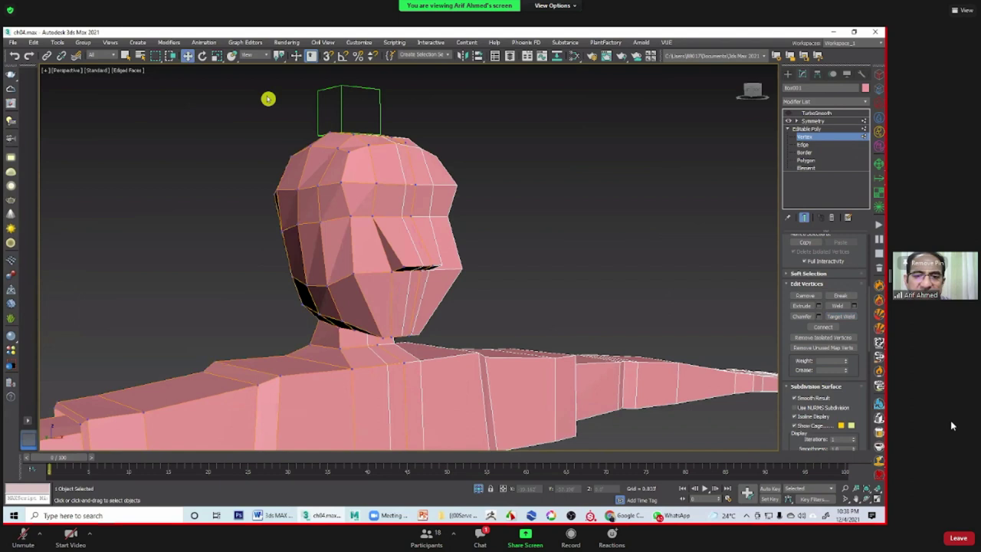
{"action": "middle_click_drag", "start_coordinate": [267, 99], "coordinate": [362, 271], "text": "alt"}
{"action": "left_click_drag", "start_coordinate": [419, 280], "coordinate": [439, 275]}
{"action": "mouse_move", "coordinate": [437, 274]}
{"action": "middle_mouse_down", "text": "alt"}
{"action": "mouse_move", "coordinate": [478, 280]}
{"action": "mouse_move", "coordinate": [470, 296]}
{"action": "mouse_move", "coordinate": [495, 260]}
{"action": "mouse_move", "coordinate": [473, 199]}
{"action": "mouse_move", "coordinate": [414, 195]}
{"action": "mouse_move", "coordinate": [477, 197]}
{"action": "mouse_move", "coordinate": [488, 187]}
{"action": "mouse_move", "coordinate": [476, 210]}
{"action": "mouse_move", "coordinate": [452, 205]}
{"action": "mouse_move", "coordinate": [463, 220]}
{"action": "mouse_move", "coordinate": [472, 205]}
{"action": "middle_mouse_up", "text": "alt"}
{"action": "left_click_drag", "start_coordinate": [521, 195], "coordinate": [500, 197]}
{"action": "mouse_move", "coordinate": [511, 208]}
{"action": "middle_mouse_down", "text": "alt"}
{"action": "mouse_move", "coordinate": [568, 201]}
{"action": "mouse_move", "coordinate": [319, 281]}
{"action": "mouse_move", "coordinate": [377, 223]}
{"action": "mouse_move", "coordinate": [329, 158]}
{"action": "mouse_move", "coordinate": [532, 151]}
{"action": "mouse_move", "coordinate": [434, 161]}
{"action": "middle_mouse_up", "text": "alt"}
Step: Connect the selected shoulder edges with a new pinched edge loop
{"action": "left_click", "coordinate": [804, 144]}
{"action": "right_click", "coordinate": [428, 156]}
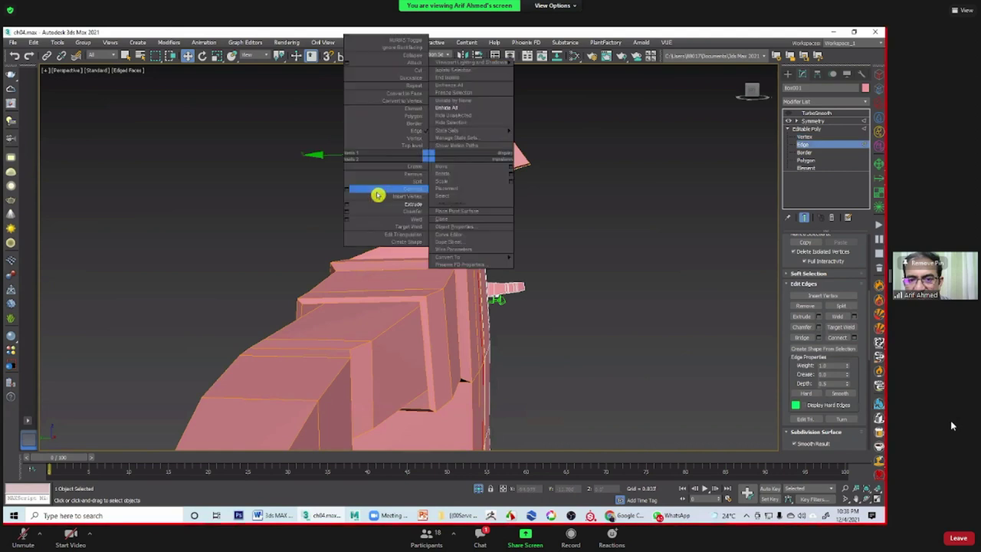
{"action": "left_click", "coordinate": [358, 190]}
{"action": "left_click", "coordinate": [418, 276]}
{"action": "left_click", "coordinate": [414, 302]}
{"action": "mouse_move", "coordinate": [526, 240]}
{"action": "middle_mouse_down", "text": "alt"}
{"action": "mouse_move", "coordinate": [492, 273]}
{"action": "mouse_move", "coordinate": [775, 191]}
{"action": "middle_mouse_up", "text": "alt"}
Step: Pull the nose-tip vertex forward to make an angled, pointed nose
{"action": "left_click", "coordinate": [801, 137]}
{"action": "mouse_move", "coordinate": [511, 212]}
{"action": "middle_mouse_down", "text": "alt"}
{"action": "mouse_move", "coordinate": [484, 221]}
{"action": "mouse_move", "coordinate": [532, 184]}
{"action": "mouse_move", "coordinate": [442, 222]}
{"action": "mouse_move", "coordinate": [467, 213]}
{"action": "mouse_move", "coordinate": [485, 235]}
{"action": "middle_mouse_up", "text": "alt"}
{"action": "left_click", "coordinate": [445, 208]}
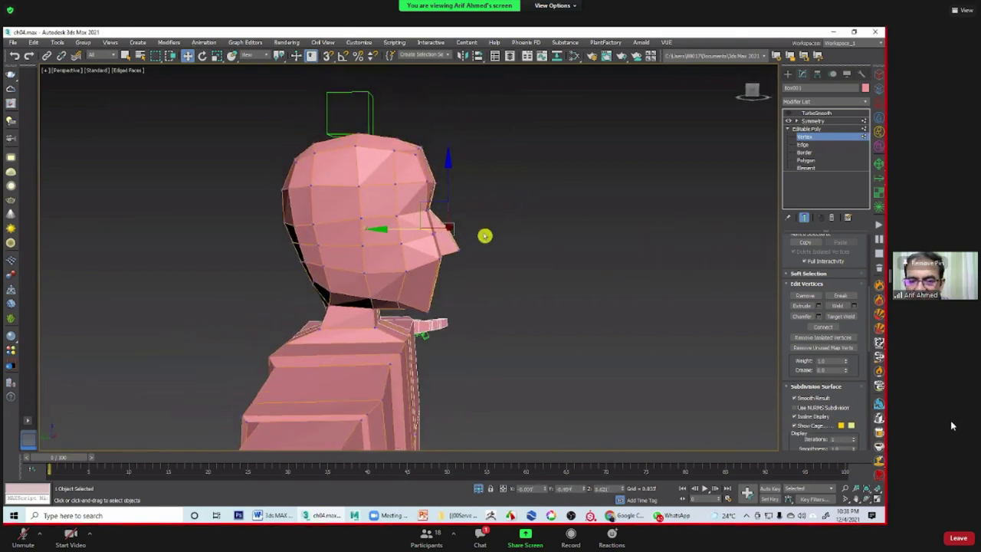
{"action": "scroll", "coordinate": [485, 236], "scroll_direction": "up", "scroll_amount": 4}
{"action": "left_click_drag", "start_coordinate": [398, 242], "coordinate": [481, 232]}
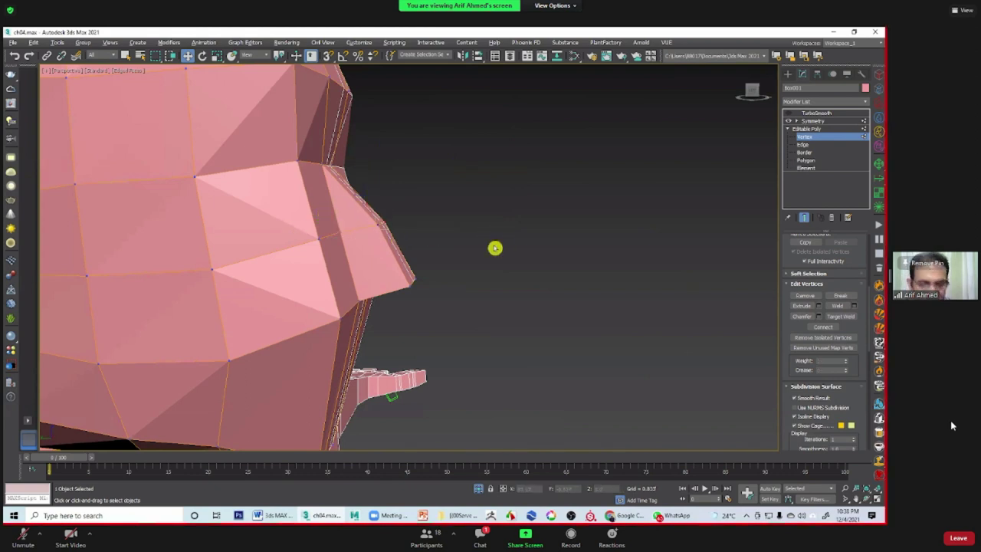
{"action": "key", "text": "alt+w"}
{"action": "key", "text": "alt+w"}
Step: In the Left view, move the nose vertices up and forward to refine the profile
{"action": "scroll", "coordinate": [430, 299], "scroll_direction": "up", "scroll_amount": 3}
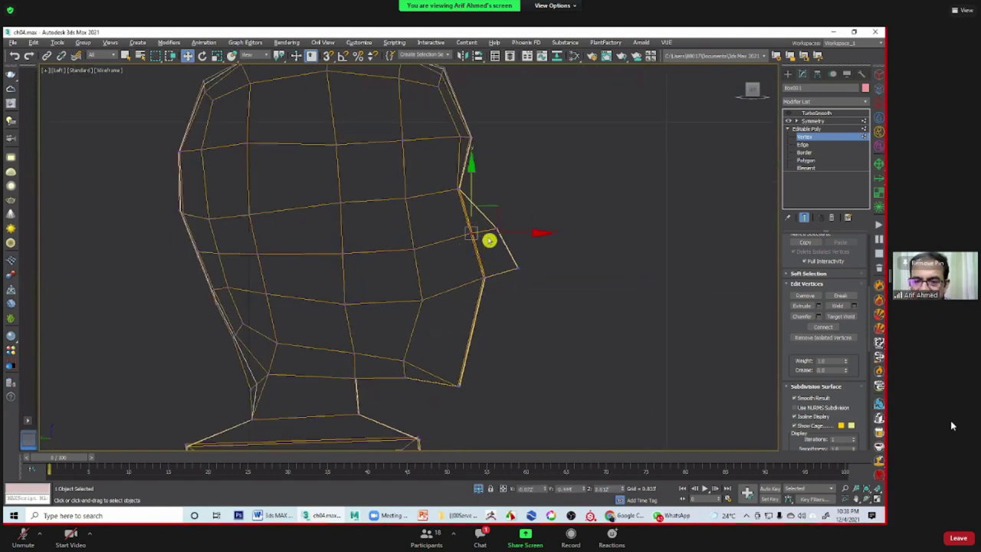
{"action": "left_click_drag", "start_coordinate": [504, 240], "coordinate": [534, 220]}
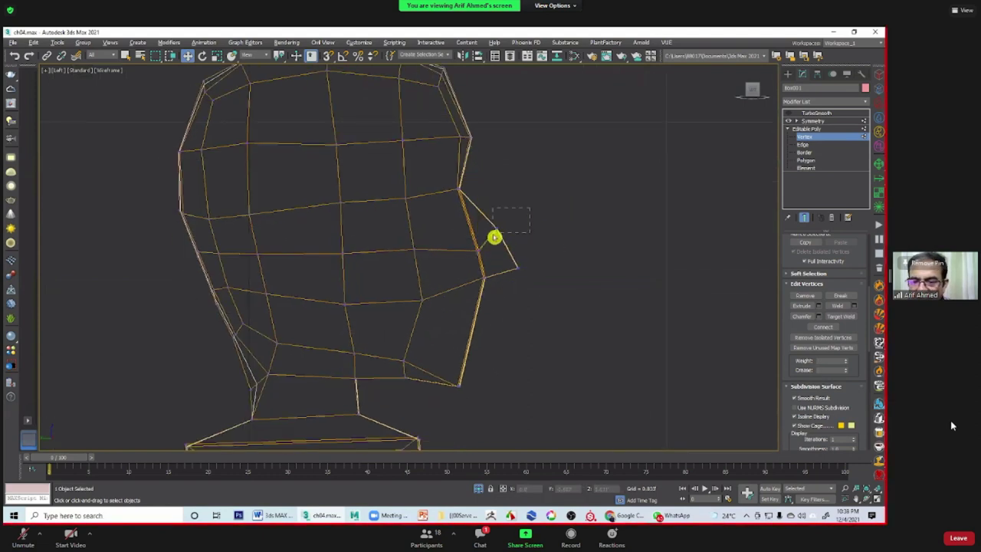
{"action": "left_click", "coordinate": [537, 207]}
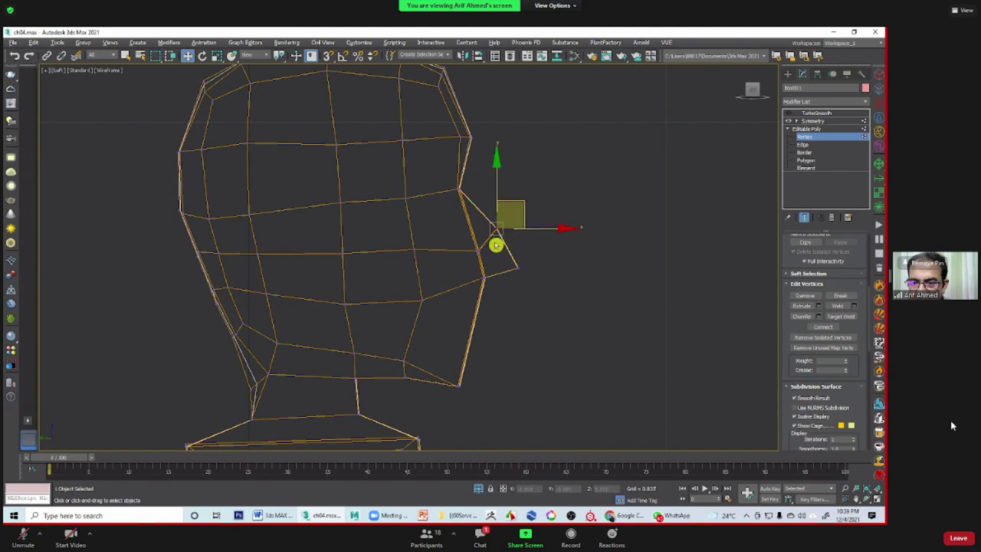
{"action": "left_click_drag", "start_coordinate": [534, 232], "coordinate": [539, 236]}
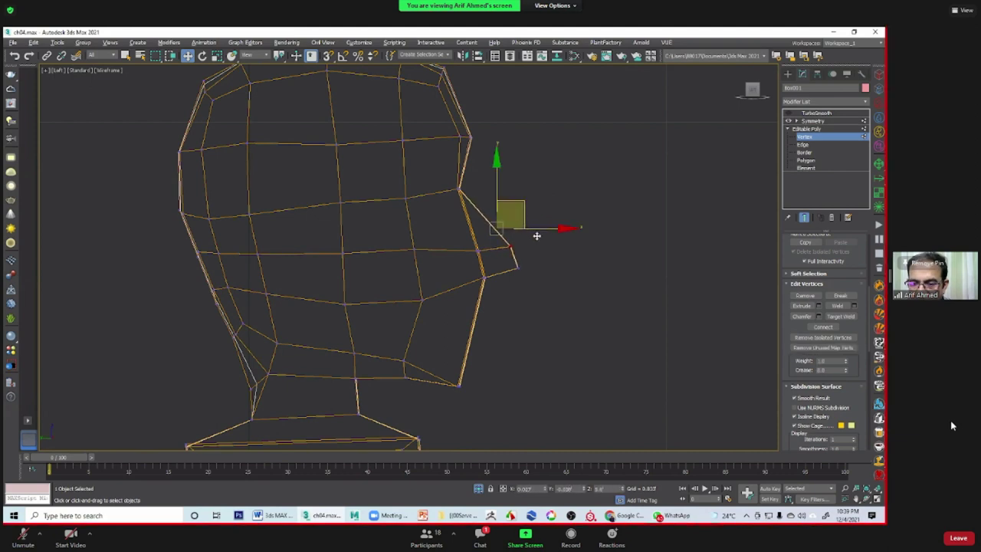
{"action": "left_click", "coordinate": [501, 271]}
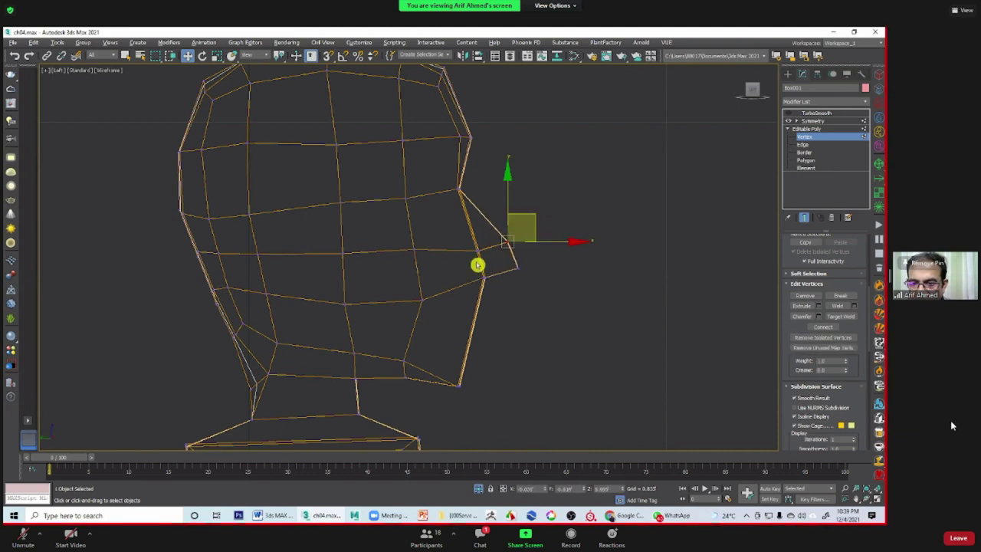
{"action": "middle_click_drag", "start_coordinate": [493, 307], "coordinate": [491, 281]}
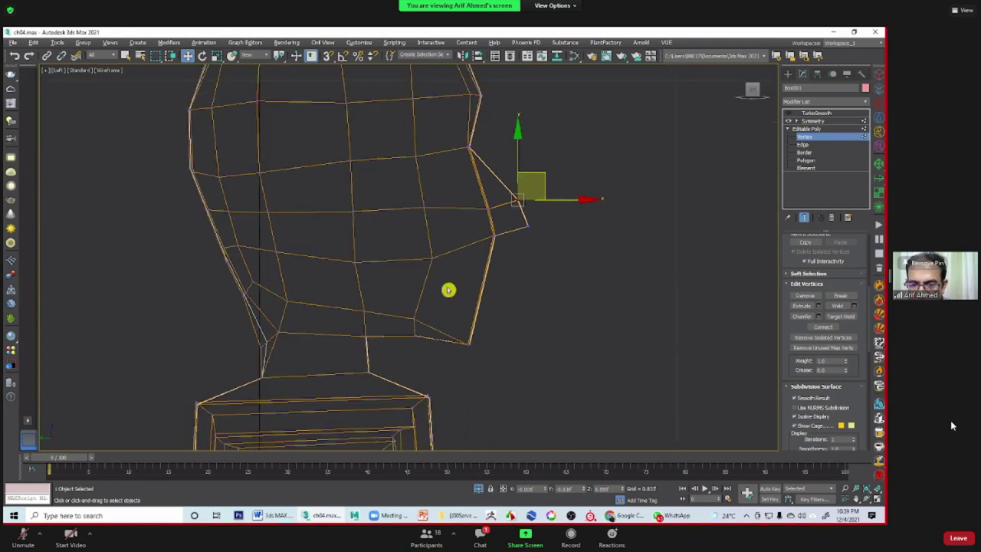
Step: Connect the lower-face and jaw edges with a new horizontal edge
{"action": "left_click", "coordinate": [802, 145]}
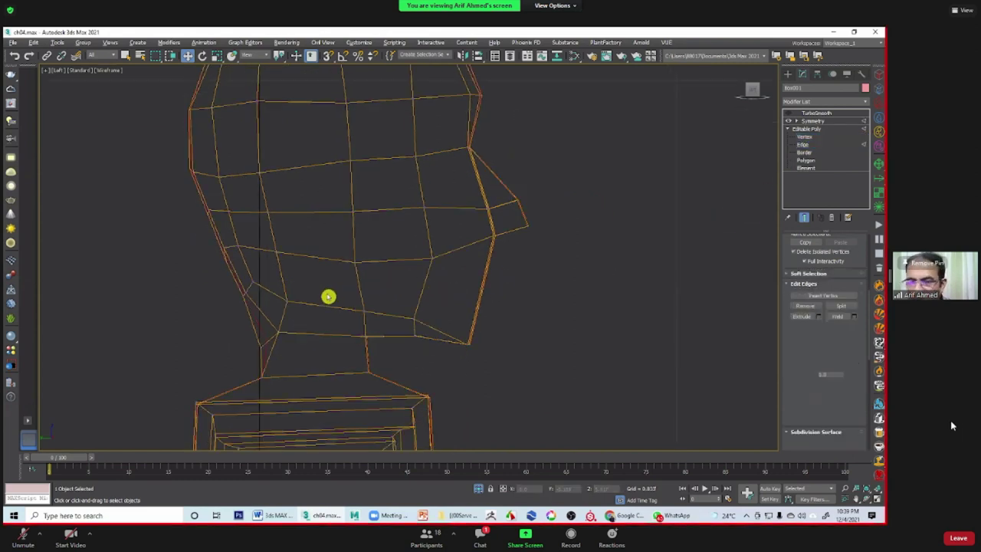
{"action": "left_click_drag", "start_coordinate": [240, 271], "coordinate": [305, 279]}
{"action": "left_click_drag", "start_coordinate": [411, 286], "coordinate": [494, 287]}
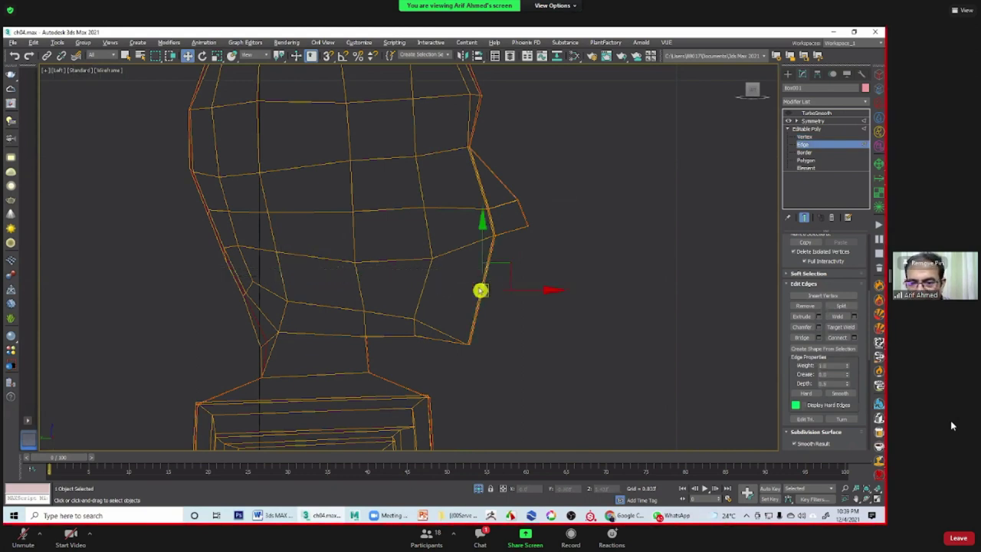
{"action": "right_click", "coordinate": [478, 287]}
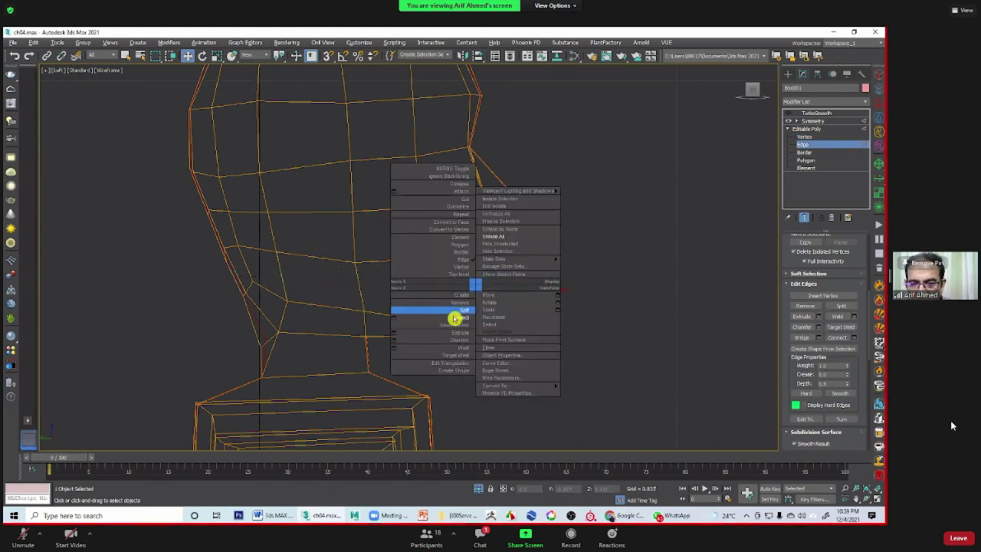
{"action": "left_click", "coordinate": [394, 318]}
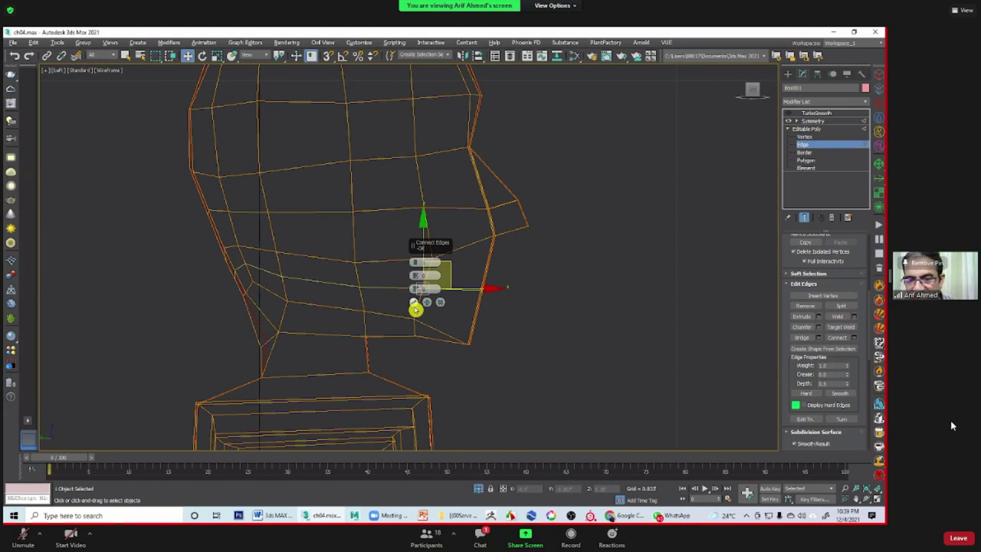
{"action": "left_click", "coordinate": [415, 304]}
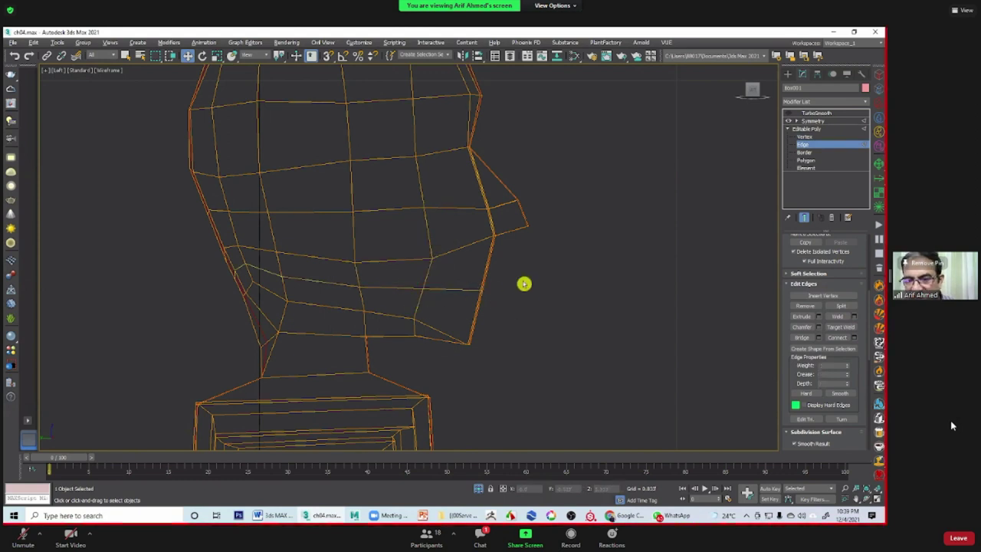
Step: Raise the chin vertex slightly, then return to the single Perspective view
{"action": "key", "text": "1"}
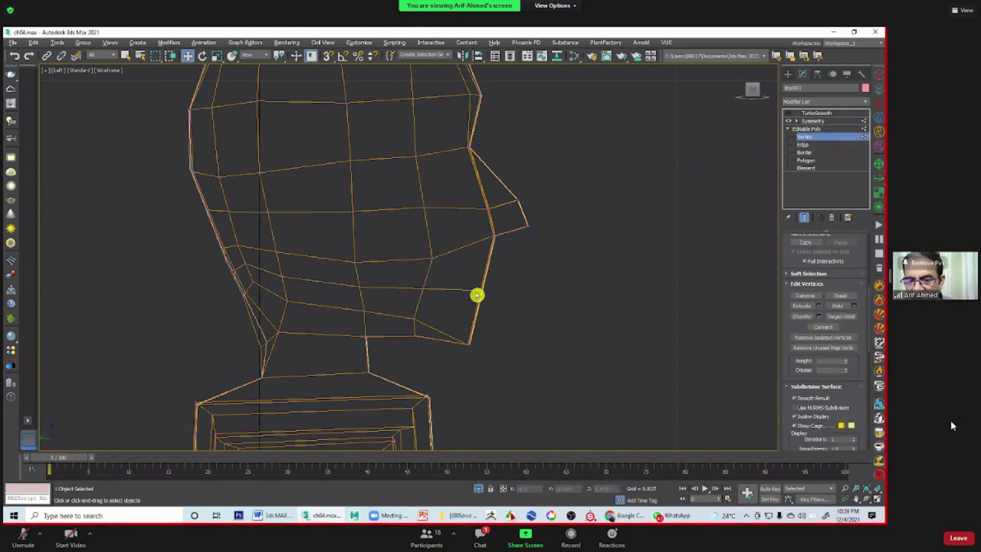
{"action": "left_click_drag", "start_coordinate": [509, 270], "coordinate": [519, 301]}
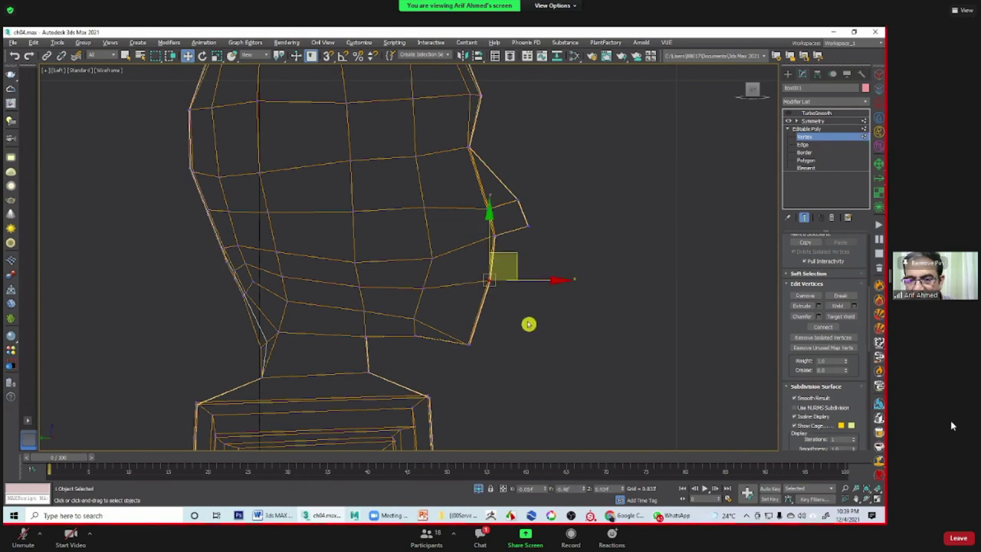
{"action": "key", "text": "alt+w"}
{"action": "key", "text": "alt+w"}
{"action": "mouse_move", "coordinate": [467, 345]}
{"action": "middle_mouse_down", "text": "alt"}
{"action": "mouse_move", "coordinate": [436, 344]}
{"action": "mouse_move", "coordinate": [414, 313]}
{"action": "mouse_move", "coordinate": [401, 333]}
{"action": "mouse_move", "coordinate": [424, 302]}
{"action": "middle_mouse_up", "text": "alt"}
Step: Cut a new edge from the chin vertex across the chin, then orbit to check it
{"action": "left_click", "coordinate": [403, 301]}
{"action": "left_click", "coordinate": [393, 288]}
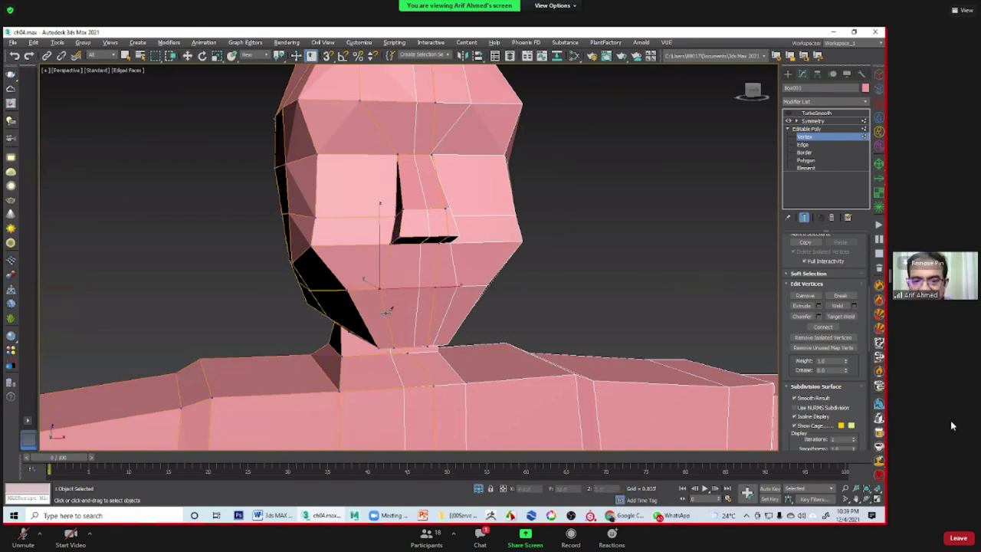
{"action": "mouse_move", "coordinate": [381, 286]}
{"action": "left_mouse_down"}
{"action": "mouse_move", "coordinate": [421, 273]}
{"action": "mouse_move", "coordinate": [407, 301]}
{"action": "left_mouse_up"}
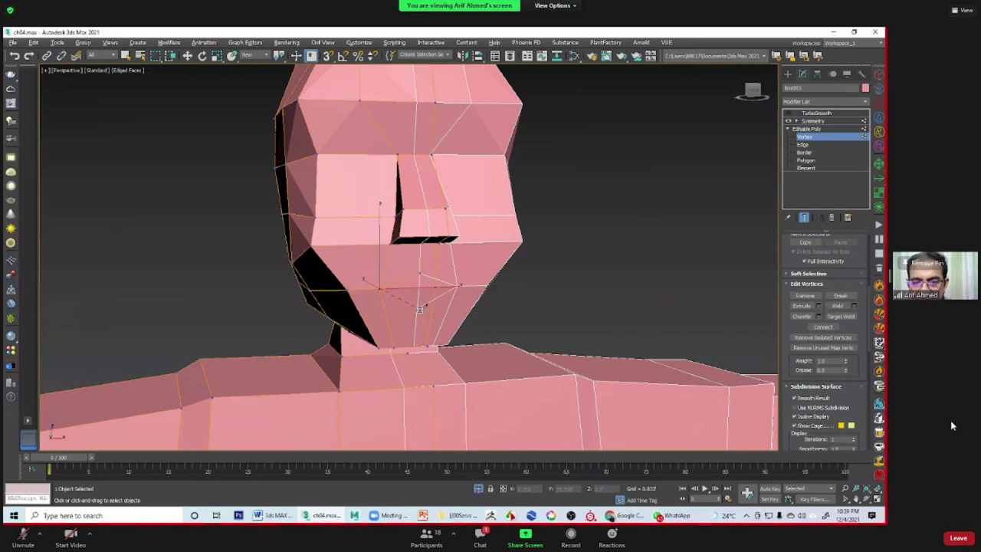
{"action": "left_click", "coordinate": [435, 312]}
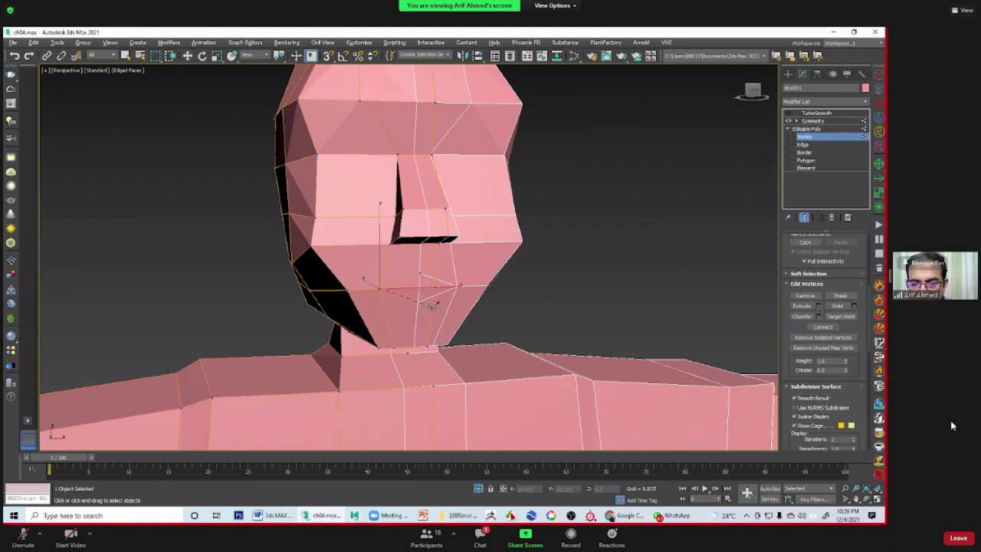
{"action": "middle_click_drag", "start_coordinate": [595, 308], "coordinate": [566, 299], "text": "alt"}
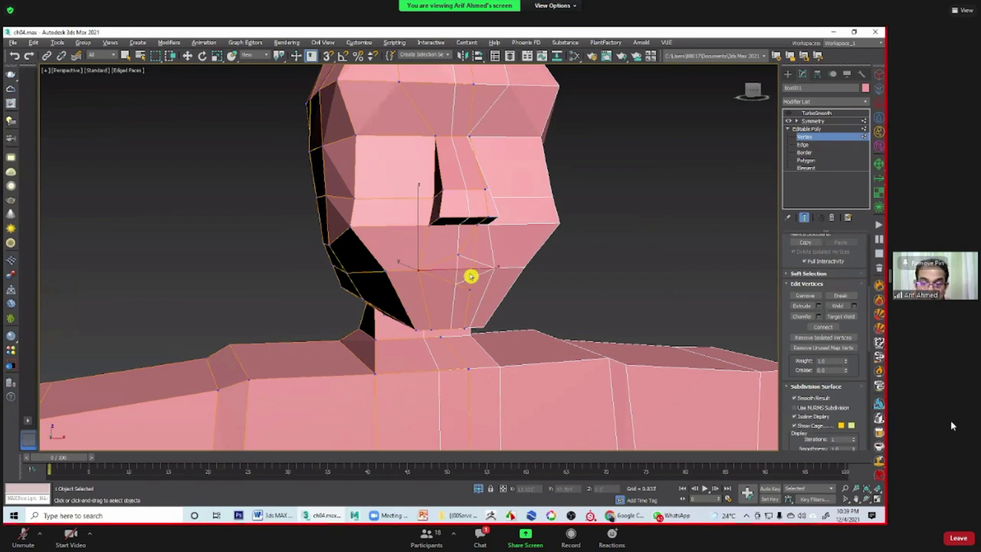
{"action": "middle_click_drag", "start_coordinate": [454, 248], "coordinate": [706, 210], "text": "alt"}
Step: Exit vertex editing to show the TurboSmooth result and frame the full T-posed figure
{"action": "left_click", "coordinate": [808, 135]}
{"action": "left_click", "coordinate": [809, 128]}
{"action": "left_click", "coordinate": [813, 120]}
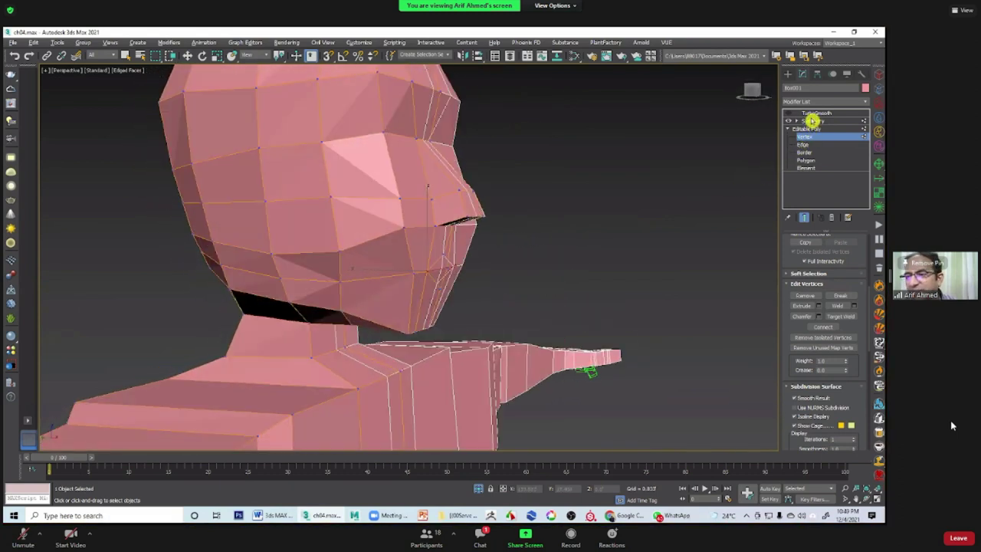
{"action": "left_click", "coordinate": [797, 114]}
{"action": "mouse_move", "coordinate": [598, 215]}
{"action": "middle_mouse_down", "text": "alt"}
{"action": "mouse_move", "coordinate": [547, 226]}
{"action": "mouse_move", "coordinate": [588, 227]}
{"action": "mouse_move", "coordinate": [634, 354]}
{"action": "mouse_move", "coordinate": [542, 307]}
{"action": "mouse_move", "coordinate": [455, 319]}
{"action": "mouse_move", "coordinate": [485, 310]}
{"action": "mouse_move", "coordinate": [426, 153]}
{"action": "middle_mouse_up", "text": "alt"}
{"action": "scroll", "coordinate": [635, 354], "scroll_direction": "down", "scroll_amount": 10}
{"action": "scroll", "coordinate": [481, 260], "scroll_direction": "up", "scroll_amount": 3}
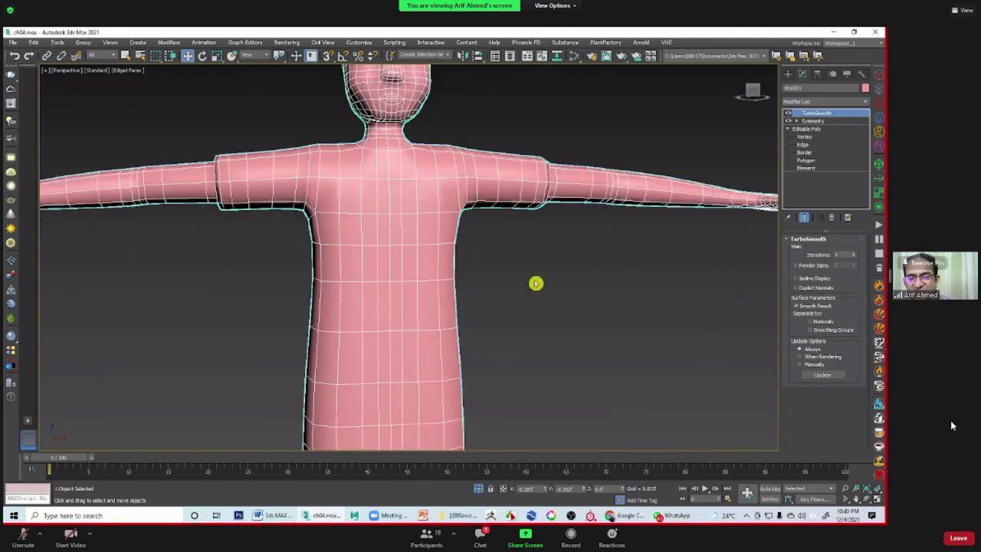
{"action": "scroll", "coordinate": [529, 280], "scroll_direction": "down", "scroll_amount": 3}
{"action": "mouse_move", "coordinate": [497, 276]}
{"action": "middle_mouse_down", "text": "alt"}
{"action": "mouse_move", "coordinate": [490, 282]}
{"action": "mouse_move", "coordinate": [523, 283]}
{"action": "mouse_move", "coordinate": [493, 324]}
{"action": "mouse_move", "coordinate": [489, 309]}
{"action": "mouse_move", "coordinate": [552, 337]}
{"action": "mouse_move", "coordinate": [519, 304]}
{"action": "mouse_move", "coordinate": [406, 297]}
{"action": "mouse_move", "coordinate": [547, 315]}
{"action": "mouse_move", "coordinate": [532, 322]}
{"action": "middle_mouse_up", "text": "alt"}
{"action": "scroll", "coordinate": [552, 337], "scroll_direction": "down", "scroll_amount": 5}
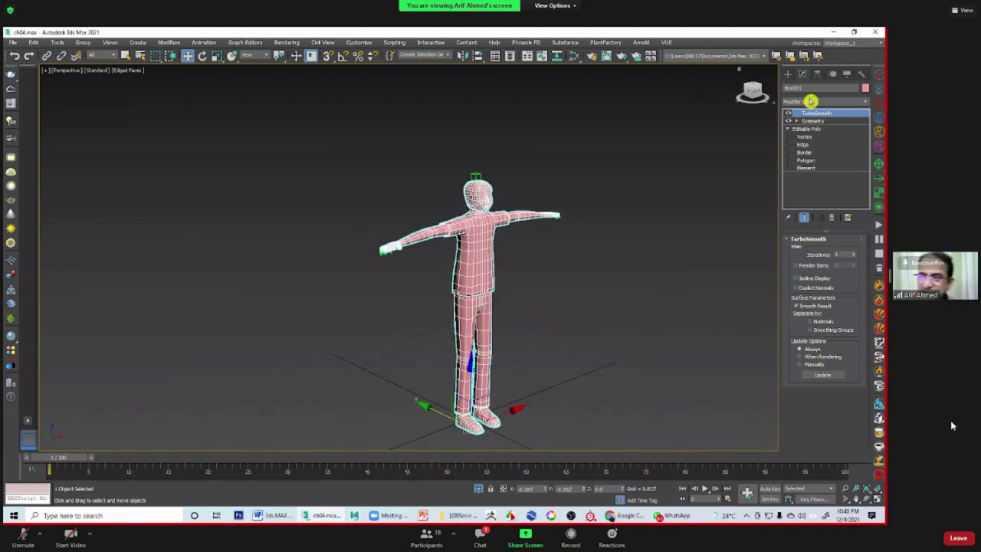
{"action": "middle_click_drag", "start_coordinate": [519, 302], "coordinate": [476, 277]}
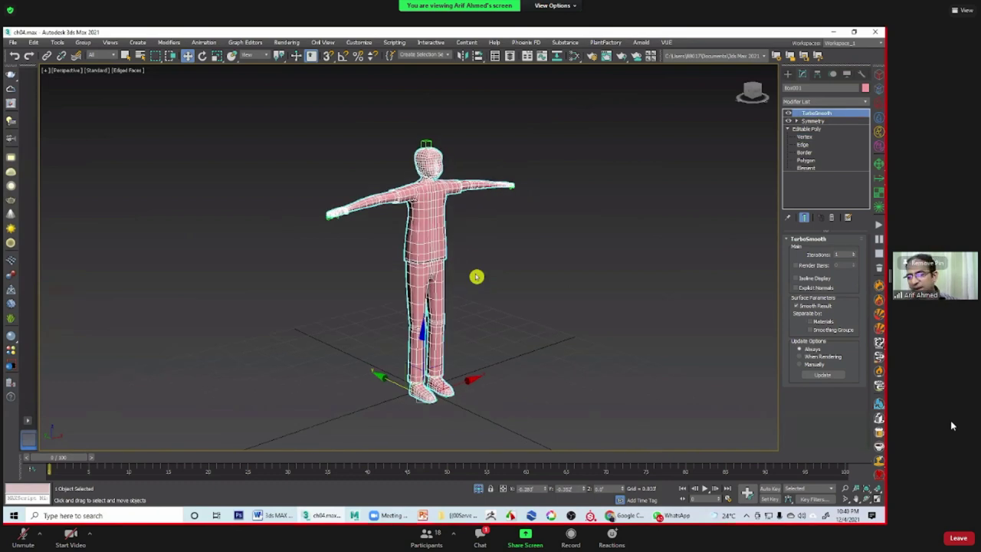
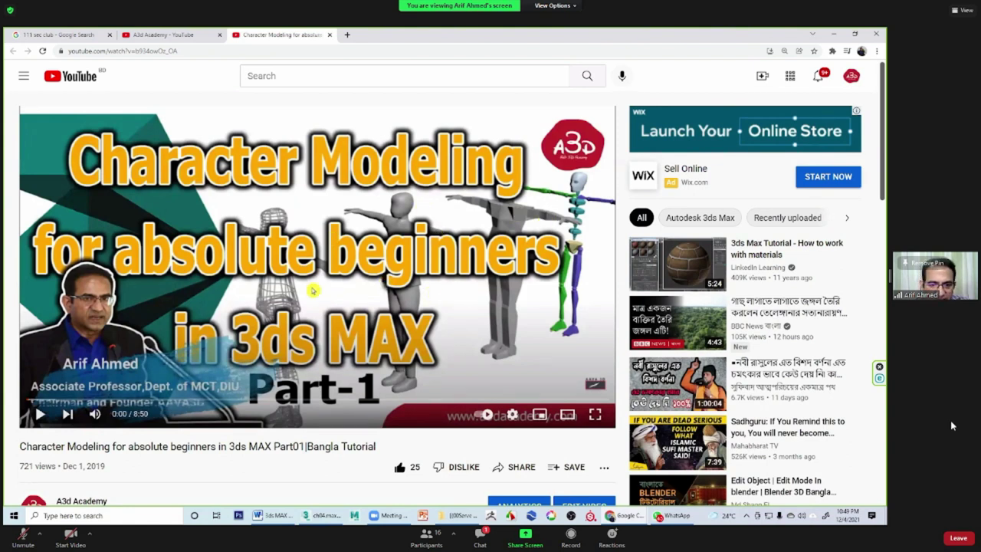
Step: Copy the URL of the 'Character Modeling for absolute beginners in 3ds MAX Part01' video
{"action": "right_click", "coordinate": [334, 228]}
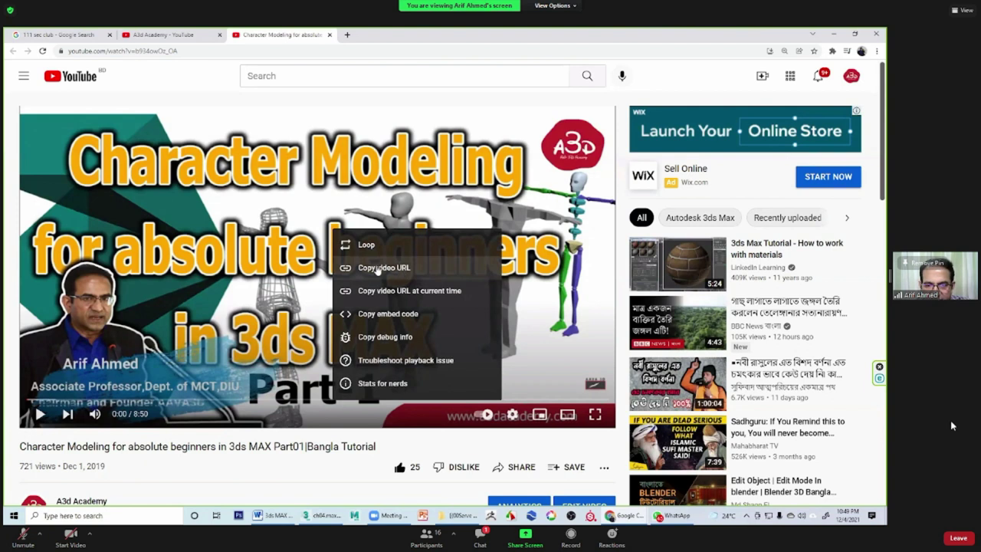
{"action": "left_click", "coordinate": [377, 269]}
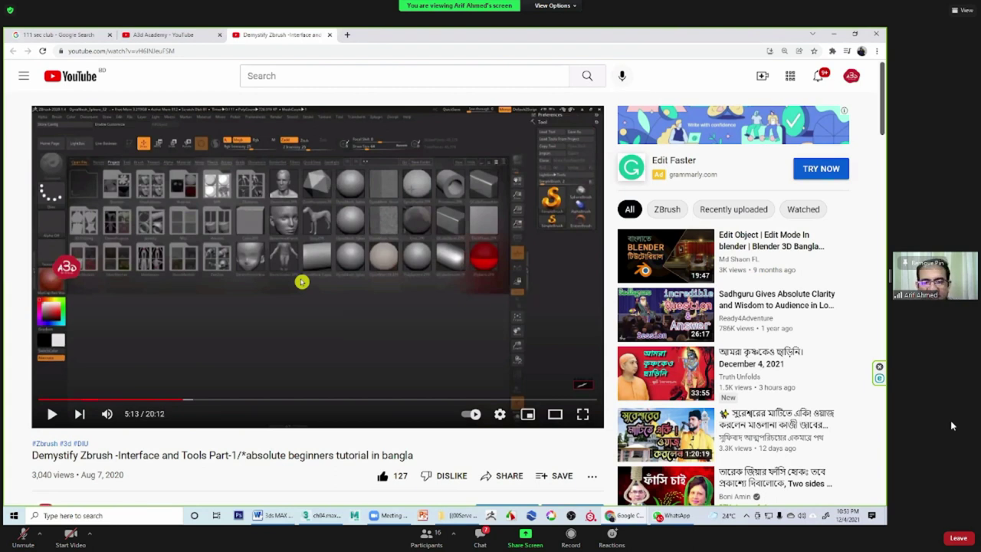
Step: Seek the Zbrush tutorial forward in jumps from 5:52 to 19:17
{"action": "left_click", "coordinate": [201, 399]}
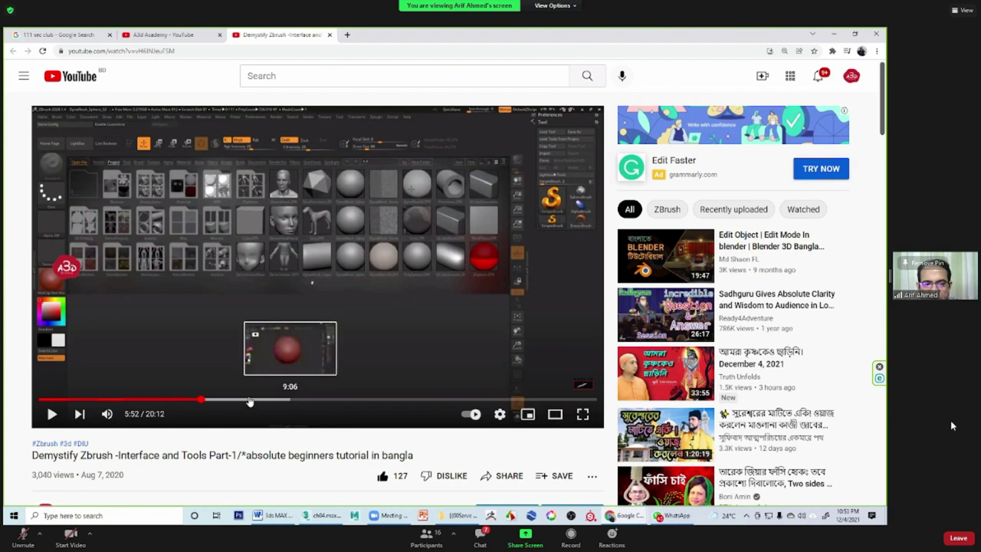
{"action": "left_click", "coordinate": [231, 399]}
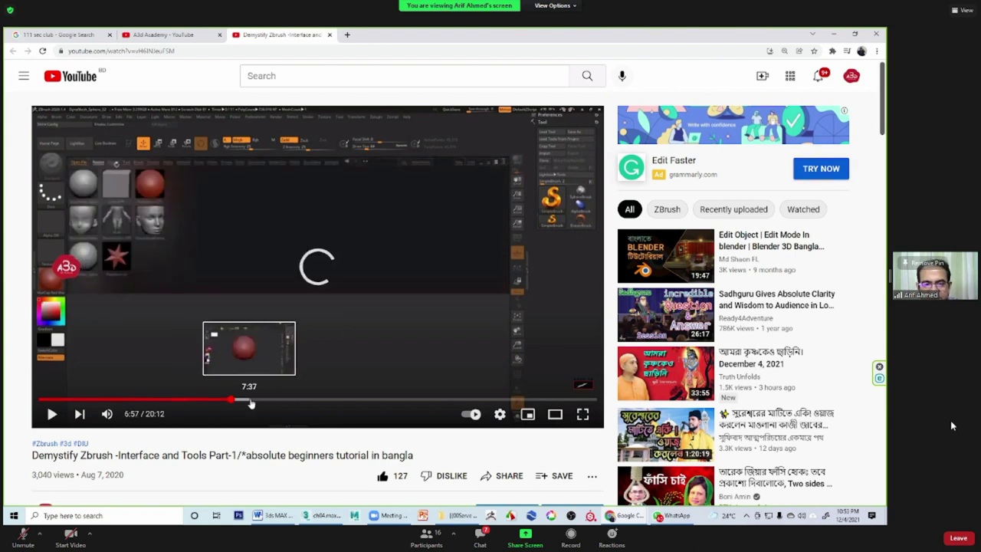
{"action": "left_click", "coordinate": [319, 400]}
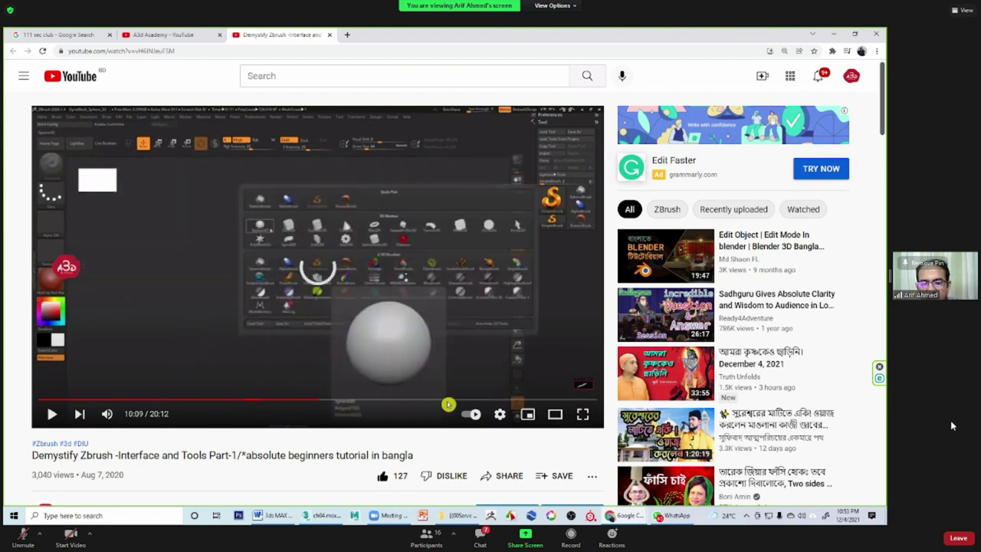
{"action": "left_click", "coordinate": [414, 399]}
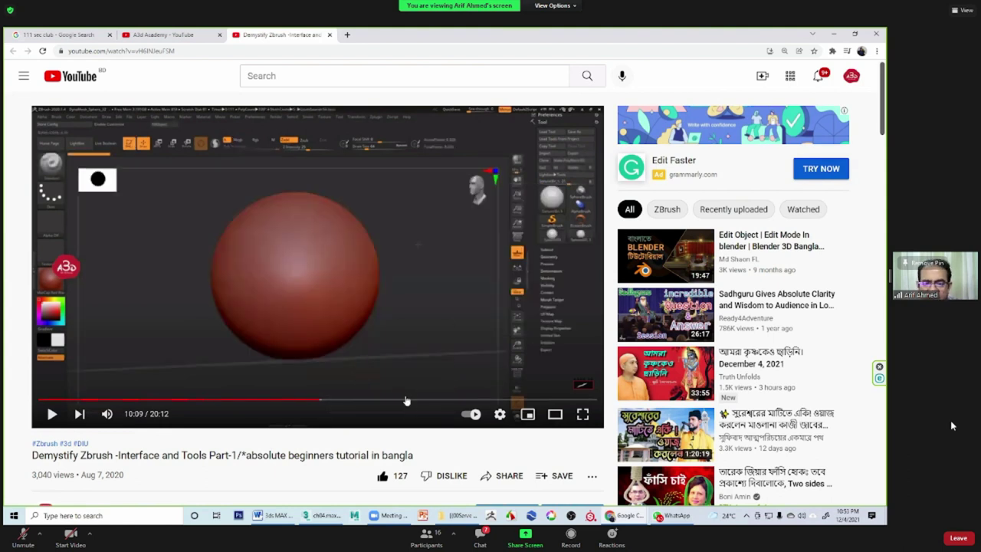
{"action": "left_click", "coordinate": [474, 399]}
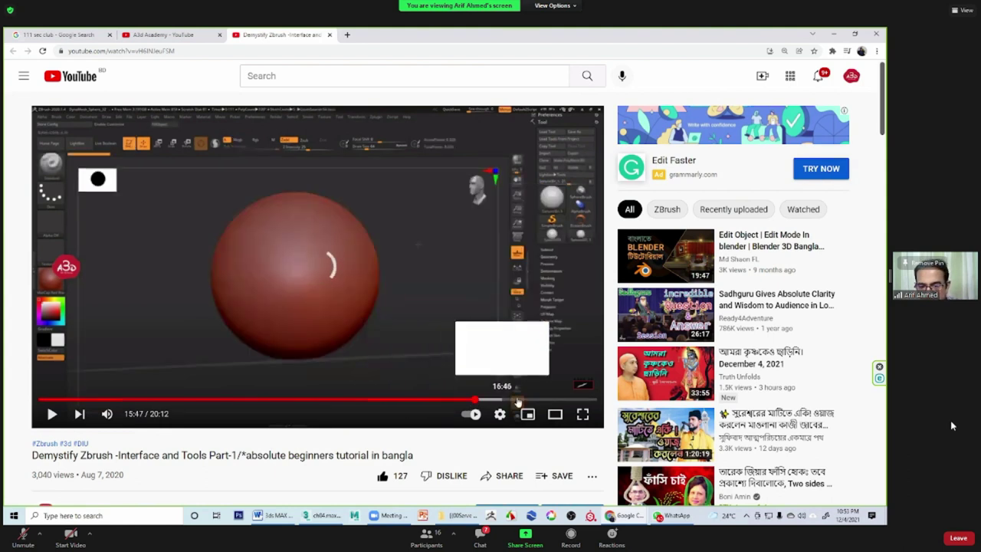
{"action": "left_click", "coordinate": [553, 400]}
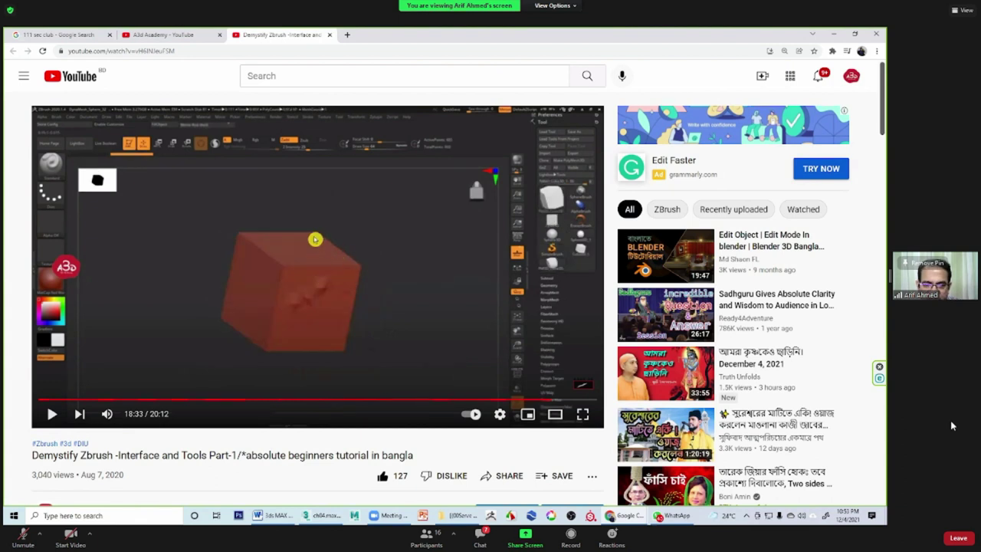
{"action": "left_click", "coordinate": [571, 400]}
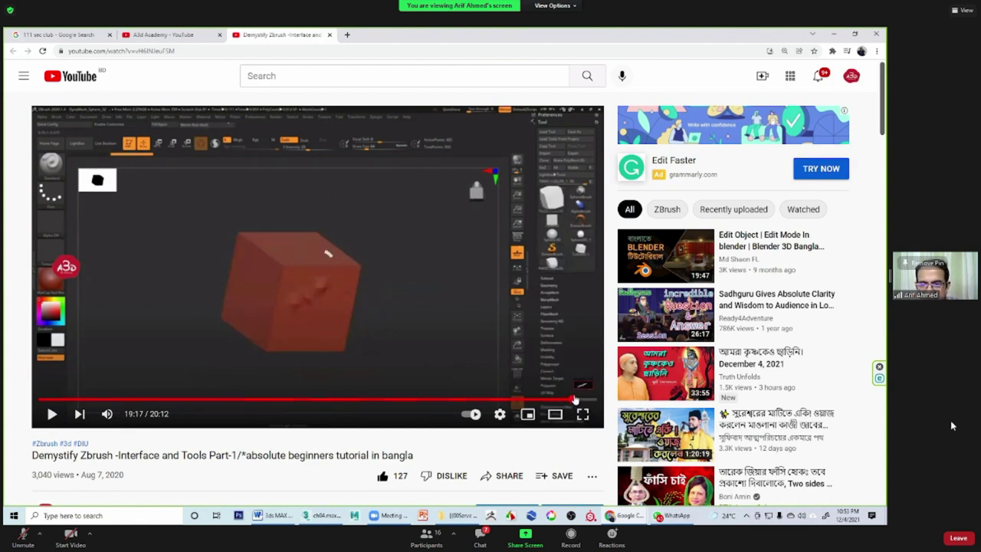
Step: Briefly play and pause the tutorial, then close its tab
{"action": "left_click", "coordinate": [52, 415]}
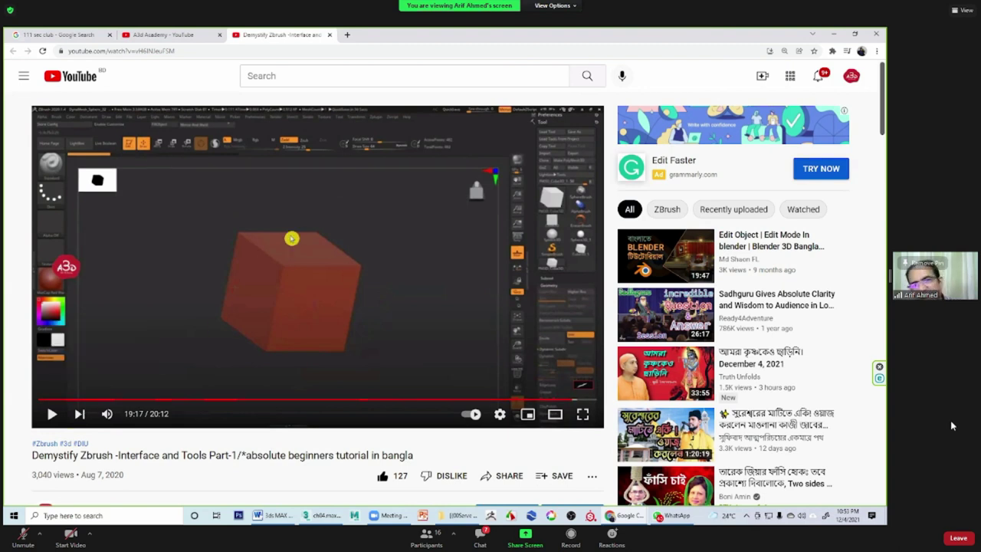
{"action": "left_click", "coordinate": [52, 414]}
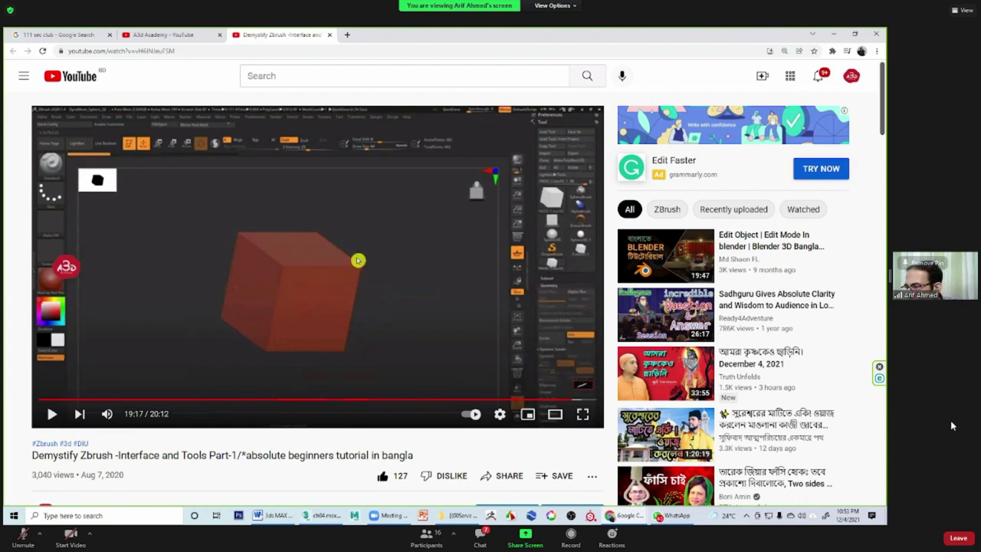
{"action": "left_click", "coordinate": [328, 35]}
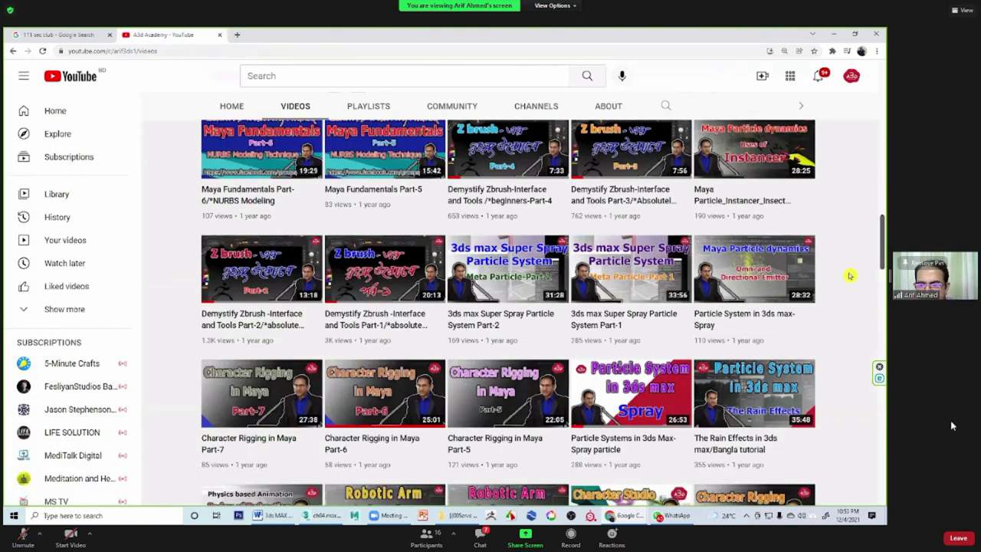
Step: Scroll down the A3d Academy video list and minimize the browser
{"action": "scroll", "coordinate": [590, 272], "scroll_direction": "down", "scroll_amount": 1}
{"action": "scroll", "coordinate": [602, 278], "scroll_direction": "down", "scroll_amount": 2}
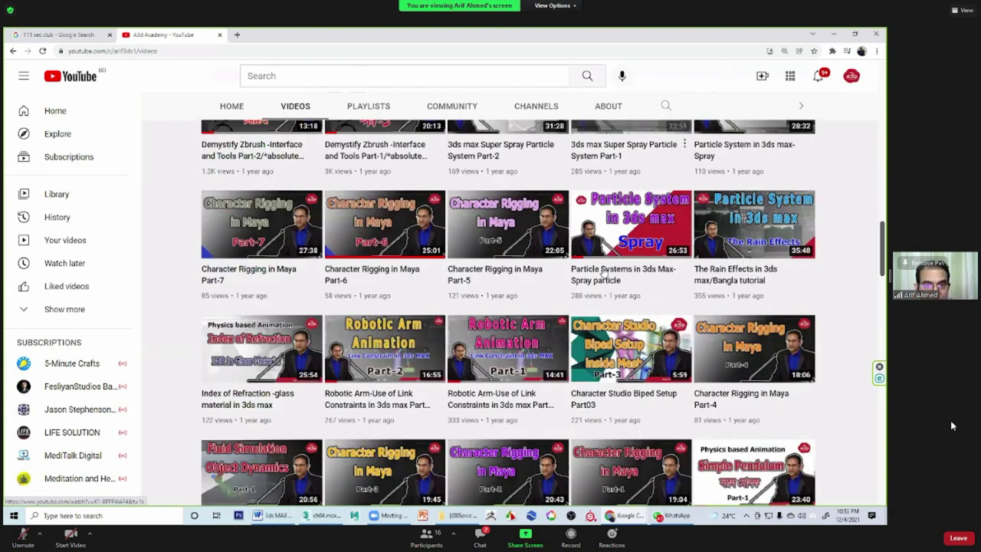
{"action": "left_click", "coordinate": [813, 35]}
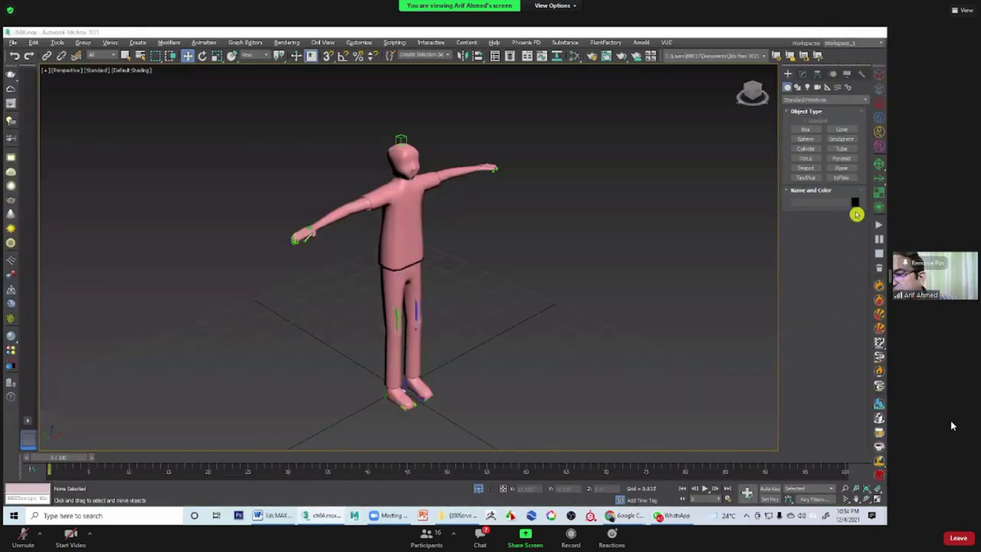
Step: Show the desktop and select the Blender and ZBrush 2021 shortcuts
{"action": "key", "text": "super+d"}
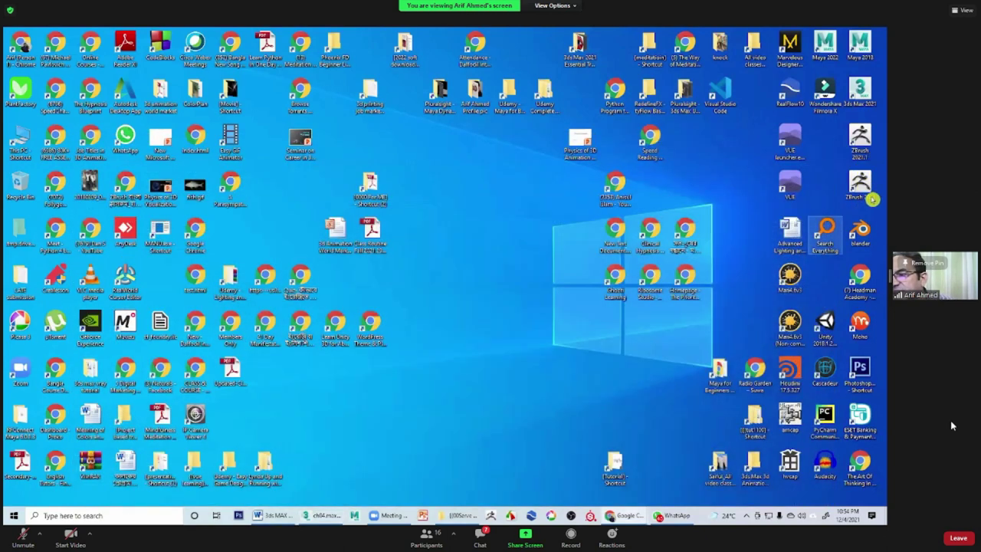
{"action": "left_click", "coordinate": [860, 230]}
{"action": "left_click", "coordinate": [857, 184]}
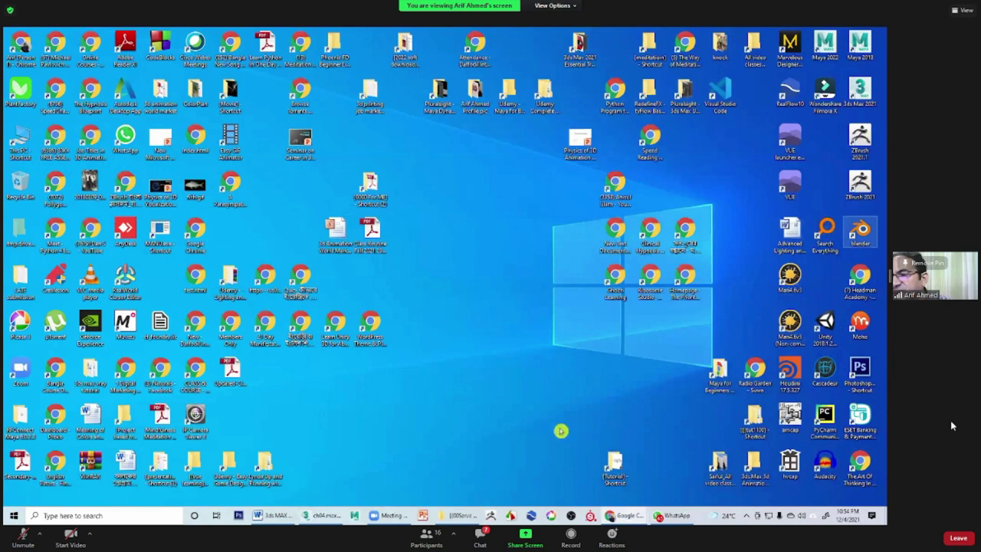
{"action": "left_click", "coordinate": [330, 516]}
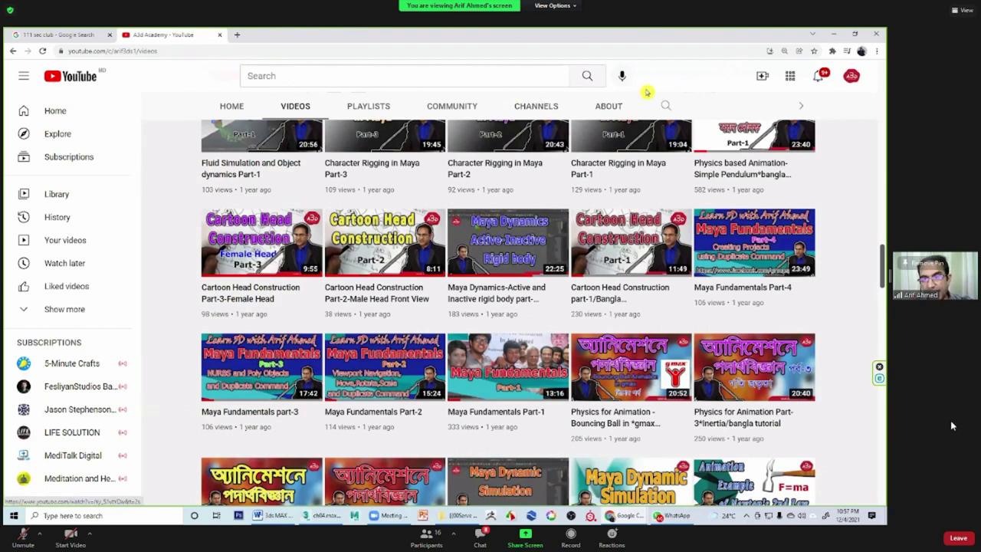
Step: Scroll the A3d Academy Videos page up to the channel banner and header
{"action": "scroll", "coordinate": [699, 201], "scroll_direction": "up", "scroll_amount": 1}
{"action": "scroll", "coordinate": [701, 191], "scroll_direction": "up", "scroll_amount": 1}
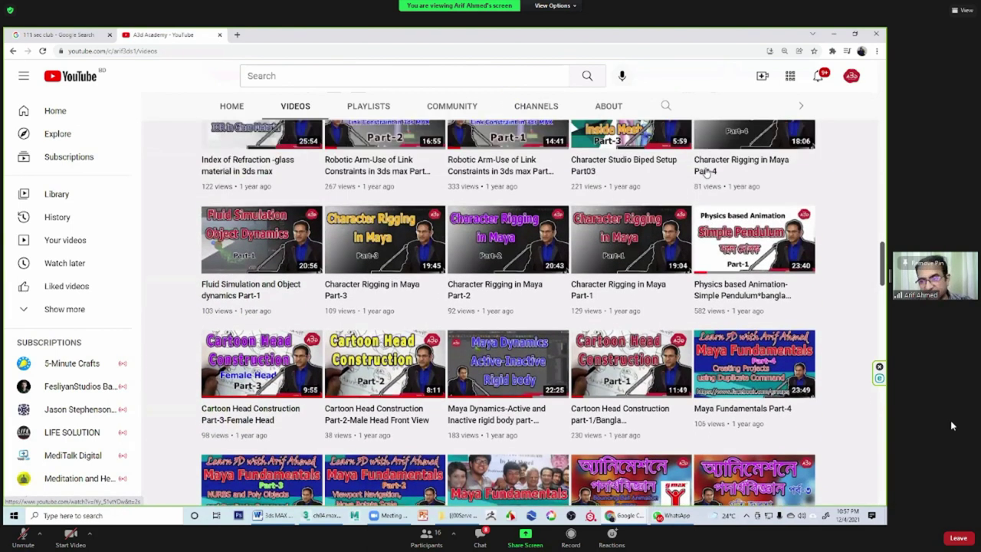
{"action": "scroll", "coordinate": [705, 175], "scroll_direction": "up", "scroll_amount": 1}
{"action": "scroll", "coordinate": [710, 171], "scroll_direction": "up", "scroll_amount": 1}
{"action": "scroll", "coordinate": [711, 167], "scroll_direction": "up", "scroll_amount": 3}
{"action": "scroll", "coordinate": [711, 167], "scroll_direction": "up", "scroll_amount": 1}
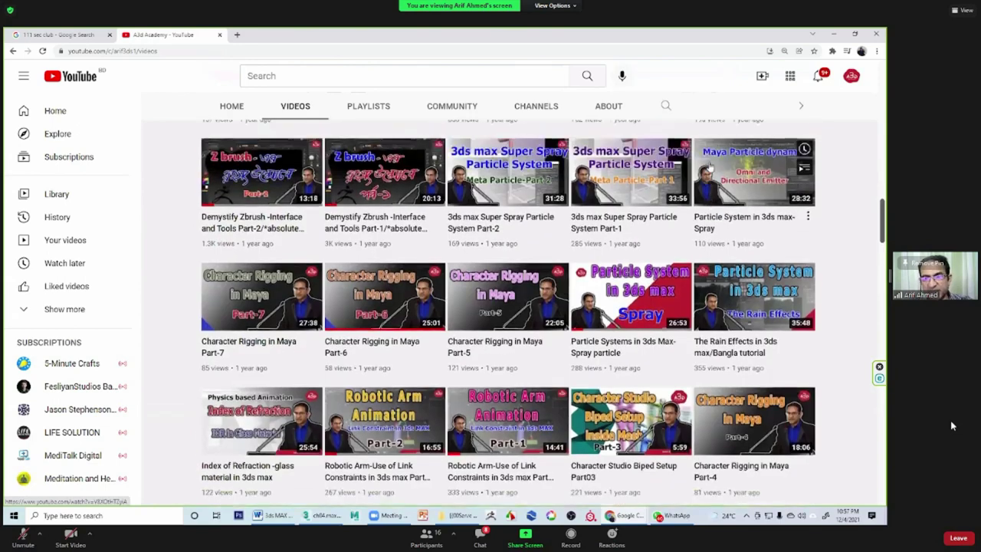
{"action": "scroll", "coordinate": [710, 168], "scroll_direction": "up", "scroll_amount": 1}
{"action": "scroll", "coordinate": [711, 167], "scroll_direction": "up", "scroll_amount": 1}
{"action": "scroll", "coordinate": [712, 167], "scroll_direction": "up", "scroll_amount": 4}
{"action": "scroll", "coordinate": [713, 166], "scroll_direction": "up", "scroll_amount": 1}
{"action": "scroll", "coordinate": [712, 167], "scroll_direction": "up", "scroll_amount": 2}
{"action": "scroll", "coordinate": [667, 176], "scroll_direction": "up", "scroll_amount": 1}
{"action": "scroll", "coordinate": [613, 187], "scroll_direction": "up", "scroll_amount": 2}
{"action": "scroll", "coordinate": [541, 206], "scroll_direction": "up", "scroll_amount": 2}
{"action": "scroll", "coordinate": [541, 204], "scroll_direction": "up", "scroll_amount": 3}
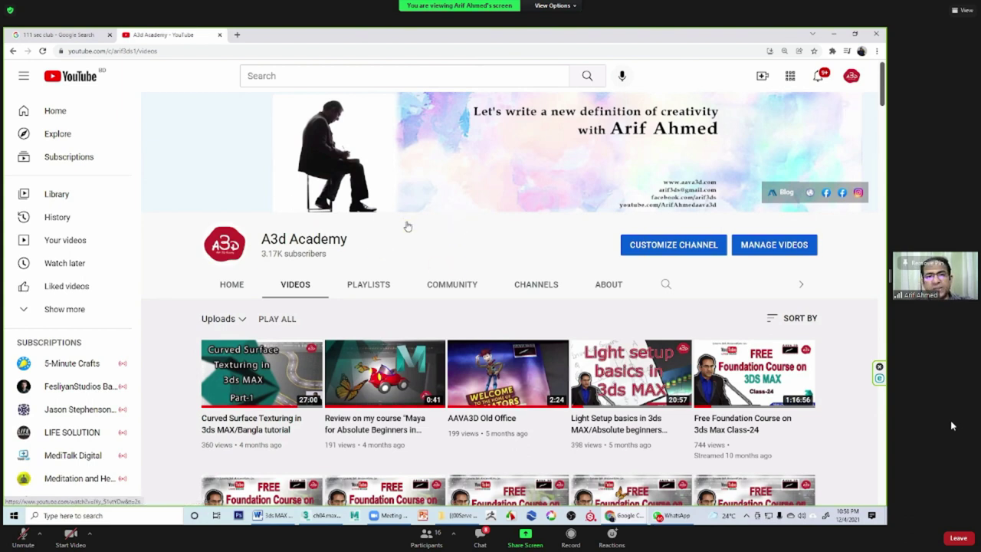
Step: Switch between the 111 sec club Google results and the A3d Academy channel tab
{"action": "left_click", "coordinate": [44, 35]}
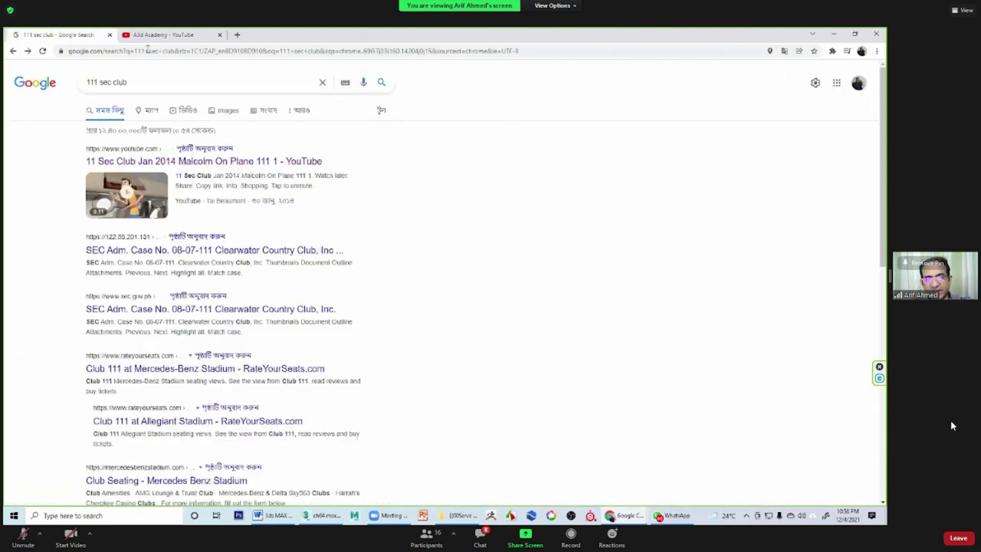
{"action": "left_click", "coordinate": [172, 36]}
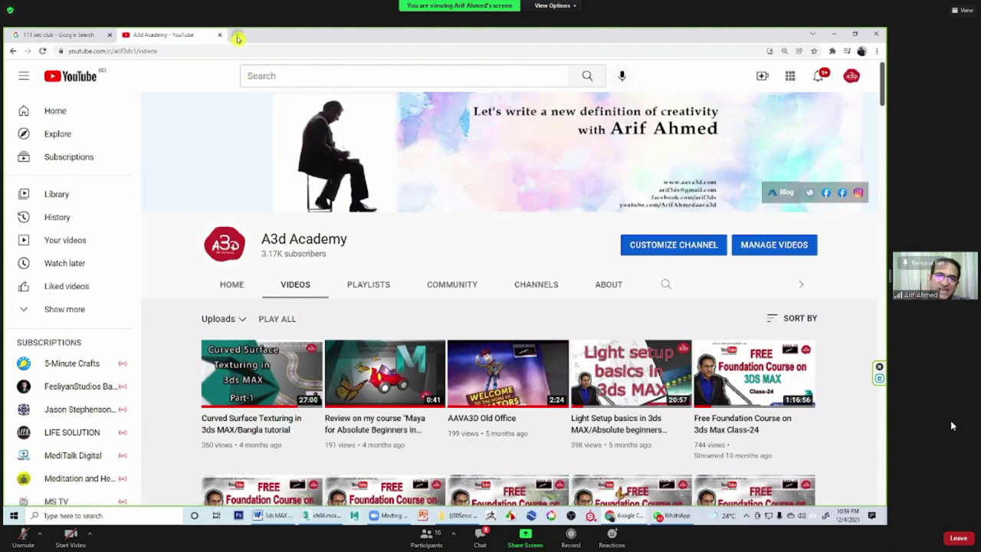
{"action": "left_click", "coordinate": [89, 37]}
Step: Switch back to the A3d Academy channel's Videos page
{"action": "left_click", "coordinate": [193, 38]}
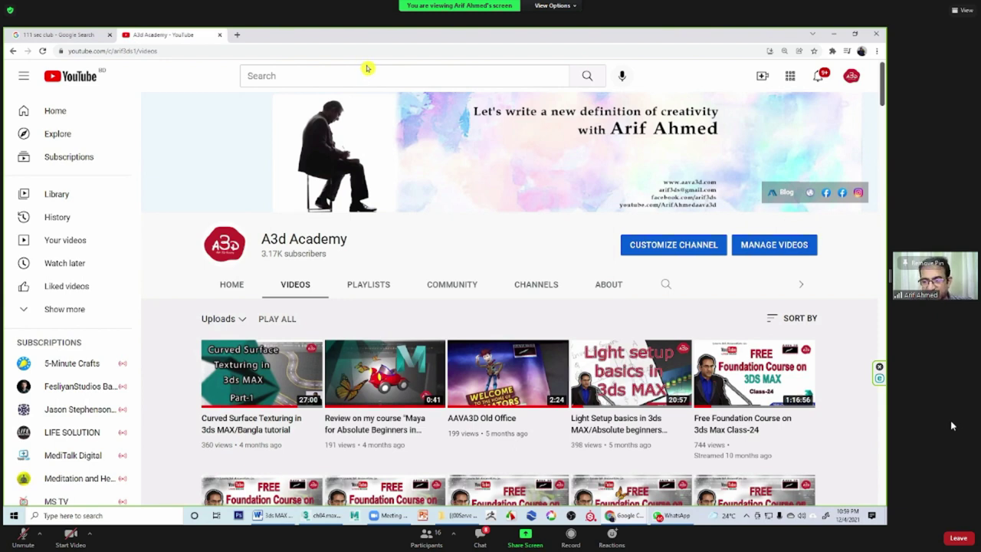
{"action": "scroll", "coordinate": [432, 85], "scroll_direction": "down", "scroll_amount": 3}
{"action": "scroll", "coordinate": [500, 153], "scroll_direction": "up", "scroll_amount": 1}
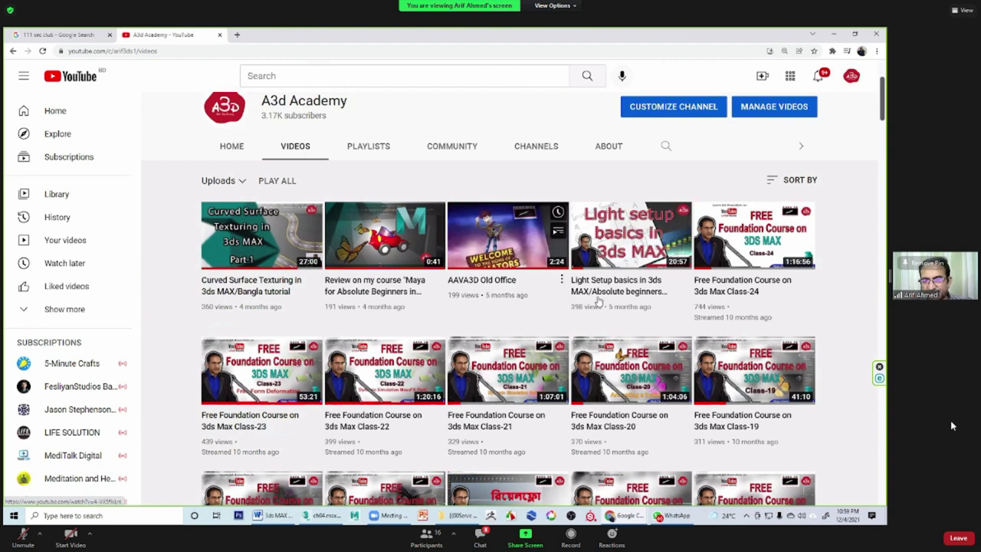
Step: Scroll down the video grid to the four-year-old Maya paint effects tutorials
{"action": "scroll", "coordinate": [429, 291], "scroll_direction": "down", "scroll_amount": 3}
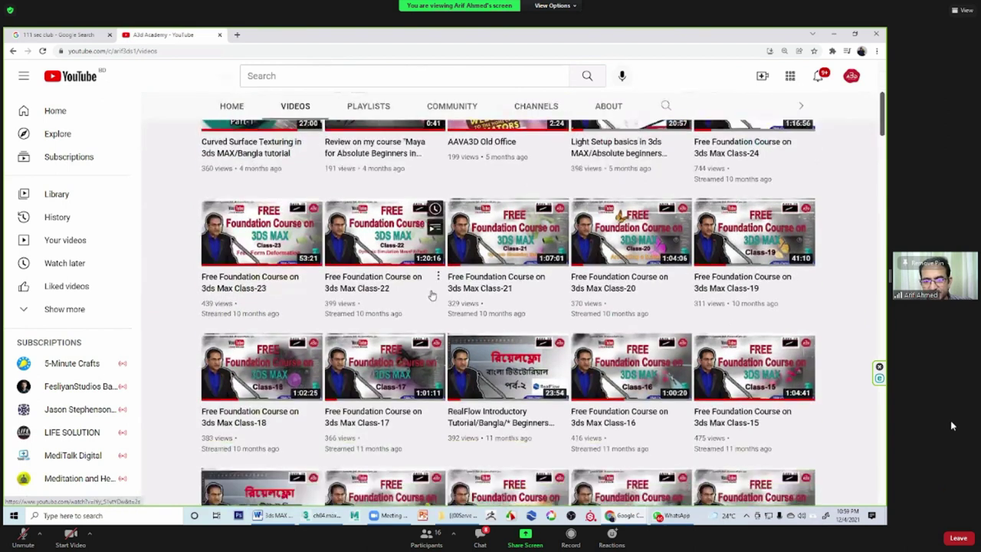
{"action": "scroll", "coordinate": [432, 292], "scroll_direction": "down", "scroll_amount": 2}
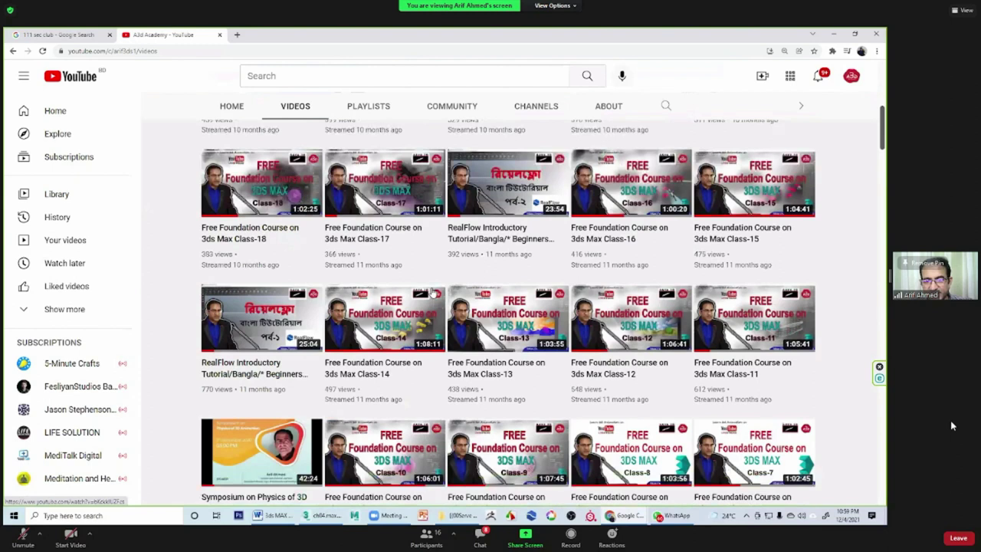
{"action": "scroll", "coordinate": [431, 292], "scroll_direction": "down", "scroll_amount": 2}
{"action": "scroll", "coordinate": [434, 292], "scroll_direction": "down", "scroll_amount": 1}
{"action": "scroll", "coordinate": [519, 281], "scroll_direction": "down", "scroll_amount": 1}
{"action": "scroll", "coordinate": [521, 281], "scroll_direction": "down", "scroll_amount": 2}
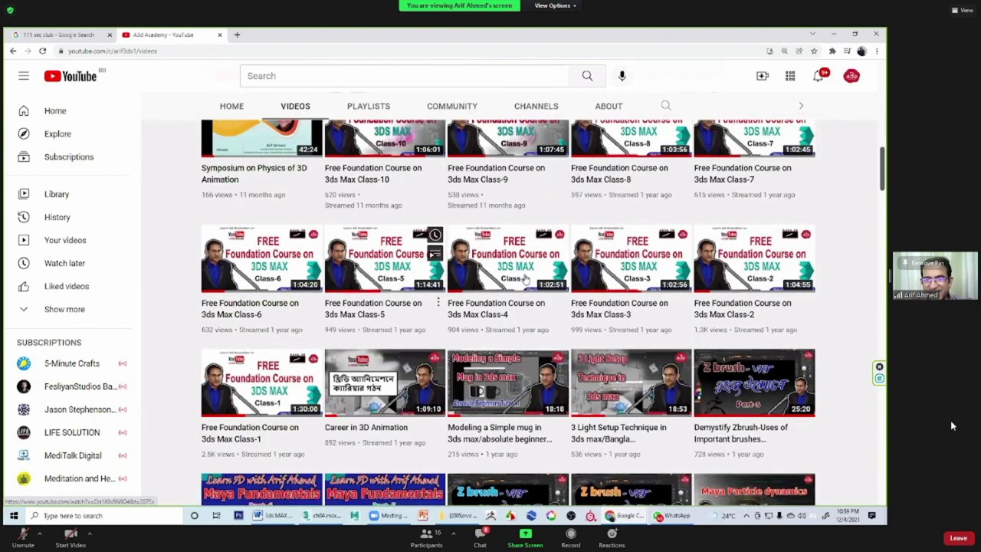
{"action": "scroll", "coordinate": [525, 279], "scroll_direction": "down", "scroll_amount": 2}
{"action": "scroll", "coordinate": [525, 278], "scroll_direction": "down", "scroll_amount": 1}
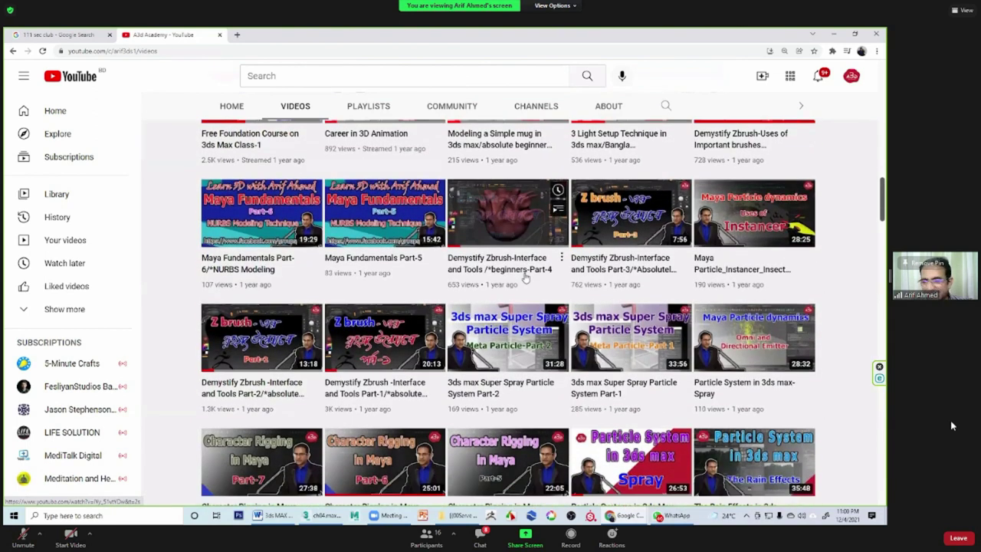
{"action": "scroll", "coordinate": [526, 279], "scroll_direction": "down", "scroll_amount": 1}
{"action": "mouse_move", "coordinate": [500, 273]}
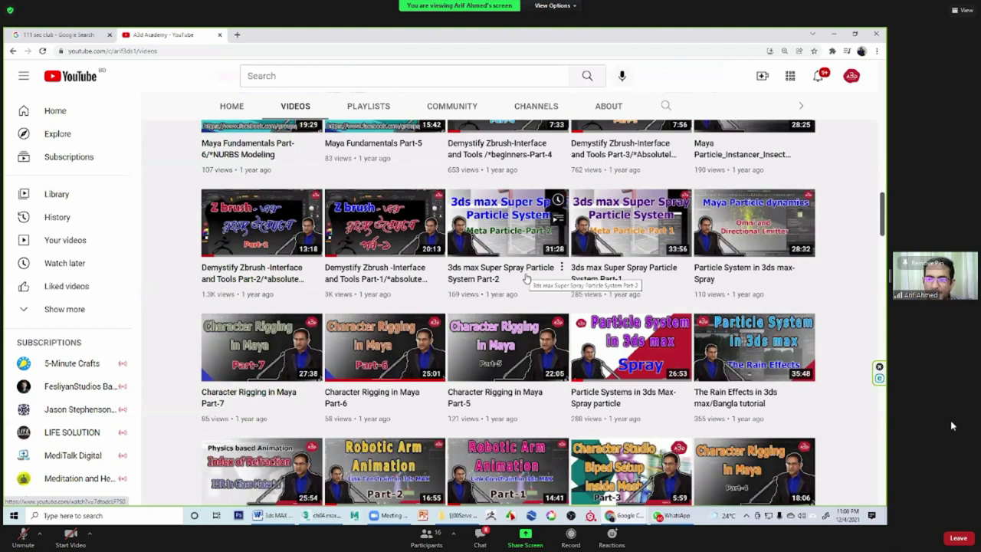
{"action": "scroll", "coordinate": [526, 277], "scroll_direction": "down", "scroll_amount": 2}
{"action": "scroll", "coordinate": [667, 263], "scroll_direction": "down", "scroll_amount": 1}
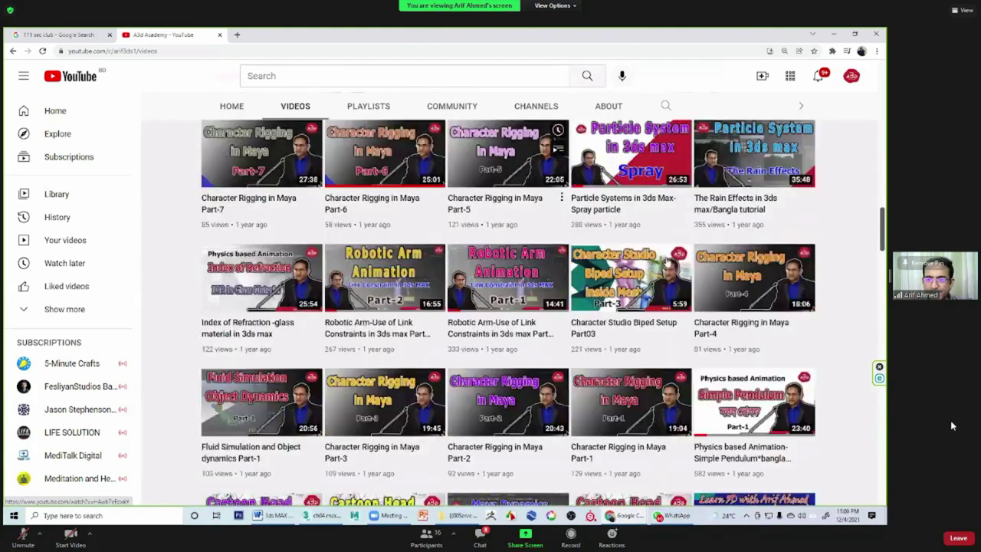
{"action": "scroll", "coordinate": [503, 327], "scroll_direction": "down", "scroll_amount": 2}
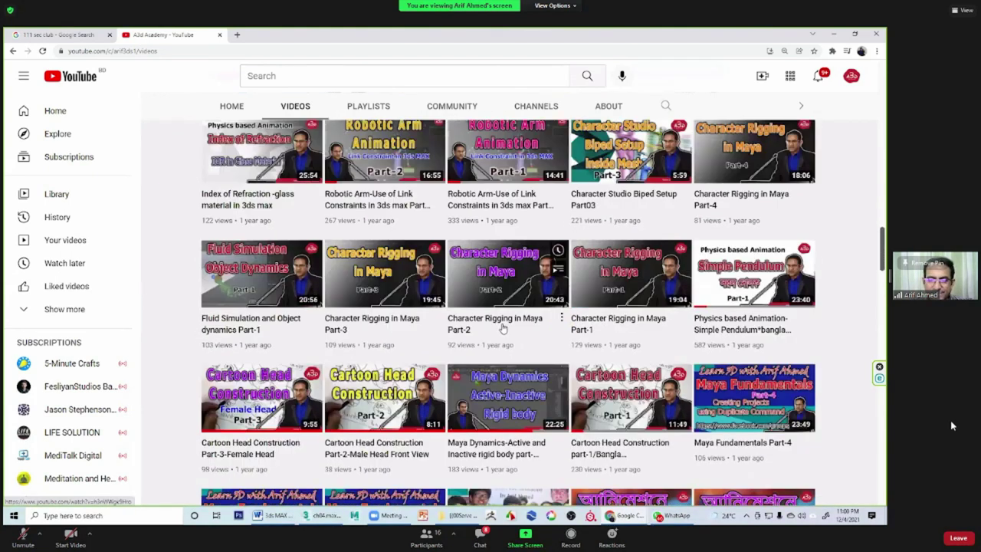
{"action": "scroll", "coordinate": [503, 328], "scroll_direction": "down", "scroll_amount": 2}
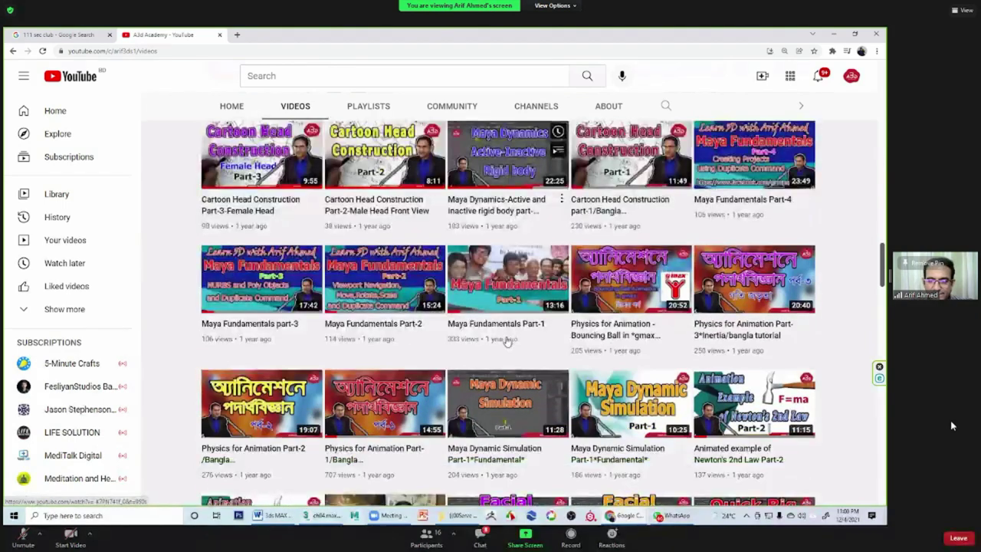
{"action": "scroll", "coordinate": [506, 337], "scroll_direction": "down", "scroll_amount": 1}
{"action": "scroll", "coordinate": [506, 342], "scroll_direction": "down", "scroll_amount": 1}
{"action": "scroll", "coordinate": [506, 345], "scroll_direction": "down", "scroll_amount": 1}
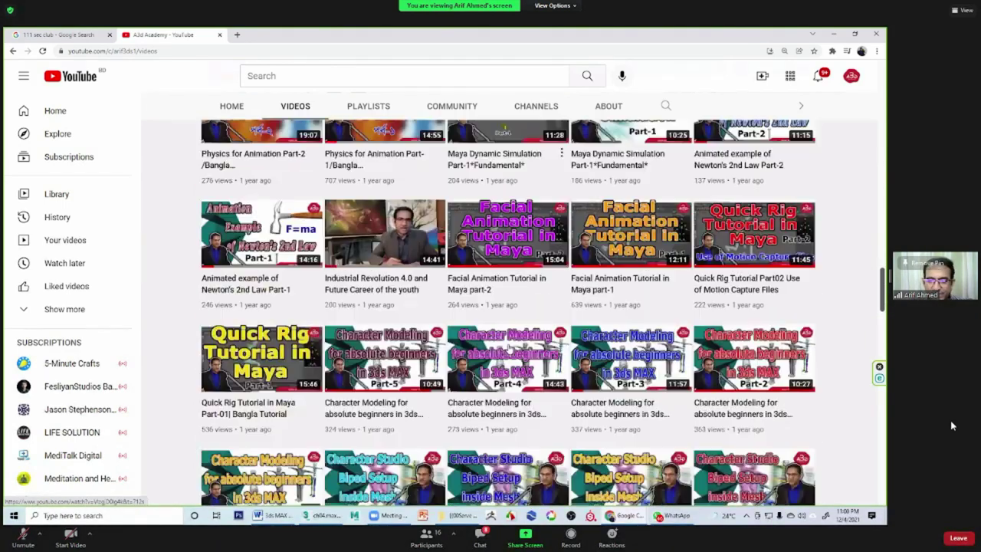
{"action": "scroll", "coordinate": [506, 345], "scroll_direction": "down", "scroll_amount": 2}
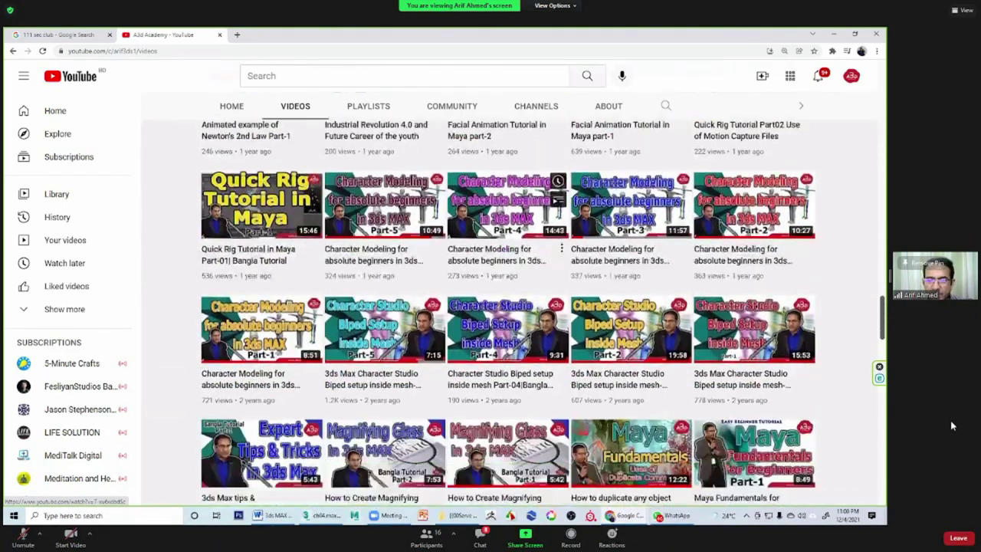
{"action": "scroll", "coordinate": [507, 347], "scroll_direction": "down", "scroll_amount": 2}
{"action": "scroll", "coordinate": [509, 349], "scroll_direction": "down", "scroll_amount": 3}
{"action": "scroll", "coordinate": [509, 349], "scroll_direction": "down", "scroll_amount": 4}
{"action": "scroll", "coordinate": [509, 349], "scroll_direction": "down", "scroll_amount": 2}
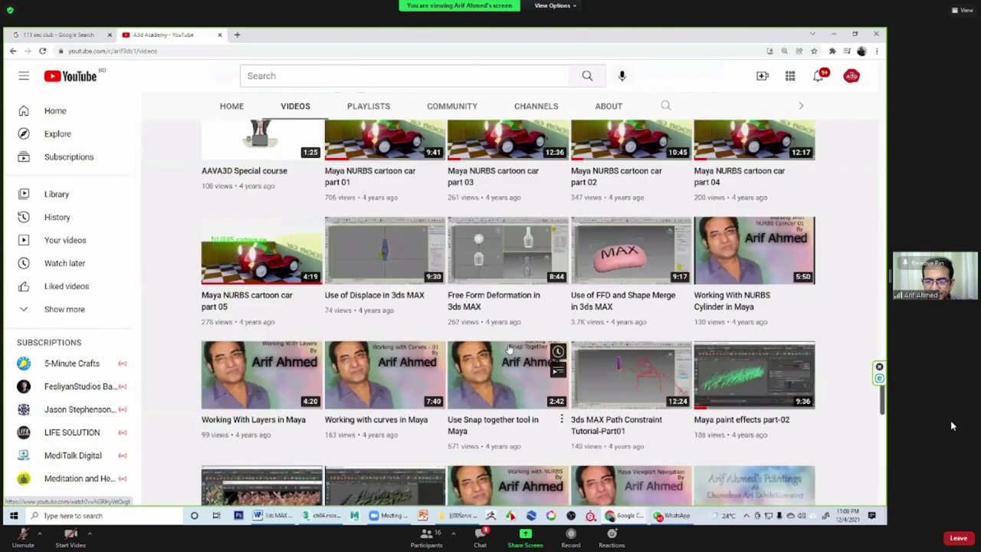
{"action": "scroll", "coordinate": [509, 349], "scroll_direction": "down", "scroll_amount": 3}
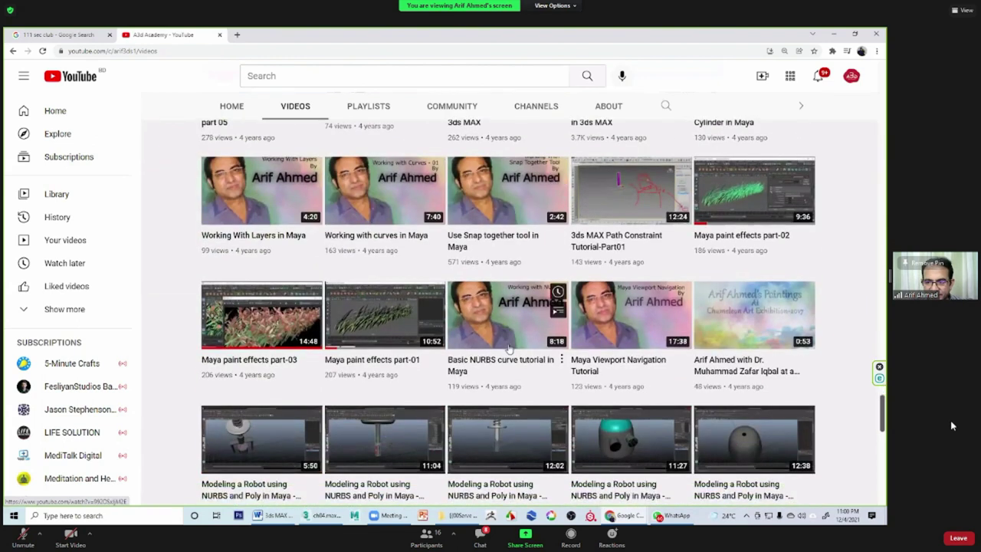
{"action": "mouse_move", "coordinate": [754, 316]}
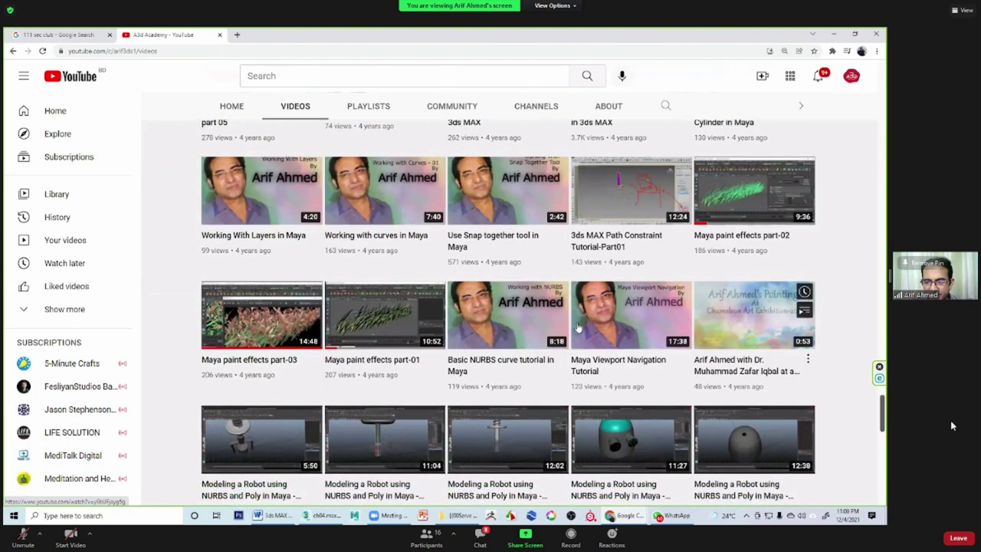
{"action": "scroll", "coordinate": [576, 329], "scroll_direction": "down", "scroll_amount": 3}
Step: Scroll down the YouTube page while the 'Realflow: Showreel 2015' video plays
{"action": "scroll", "coordinate": [576, 328], "scroll_direction": "down", "scroll_amount": 2}
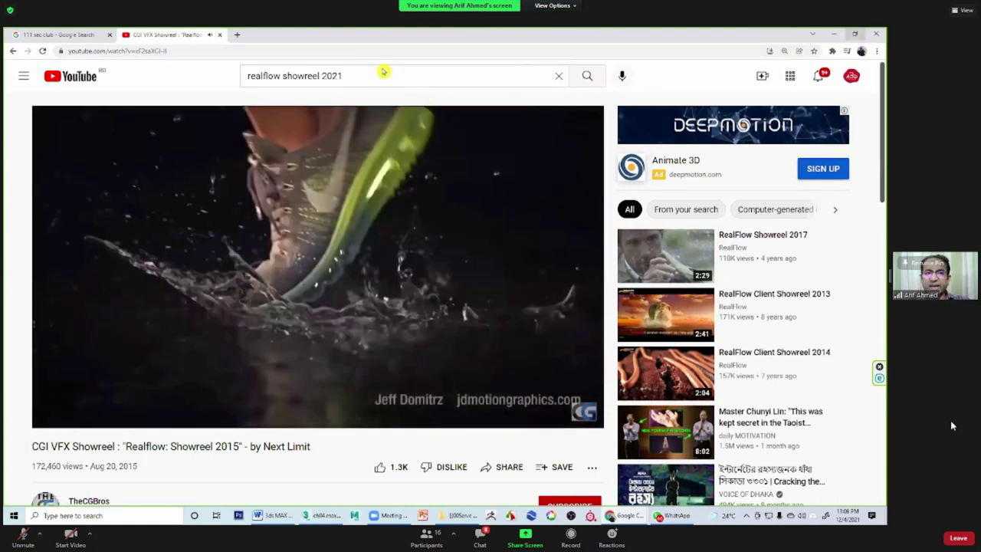
Step: Restore Chrome to a window, move it up-left, and drag its corner larger
{"action": "key", "text": "super+Down"}
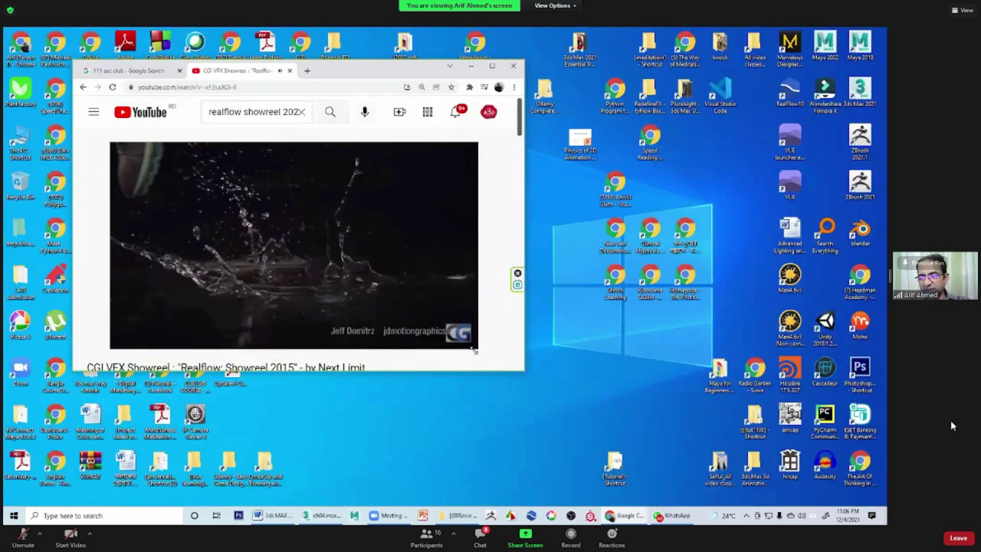
{"action": "left_click_drag", "start_coordinate": [528, 378], "coordinate": [475, 358]}
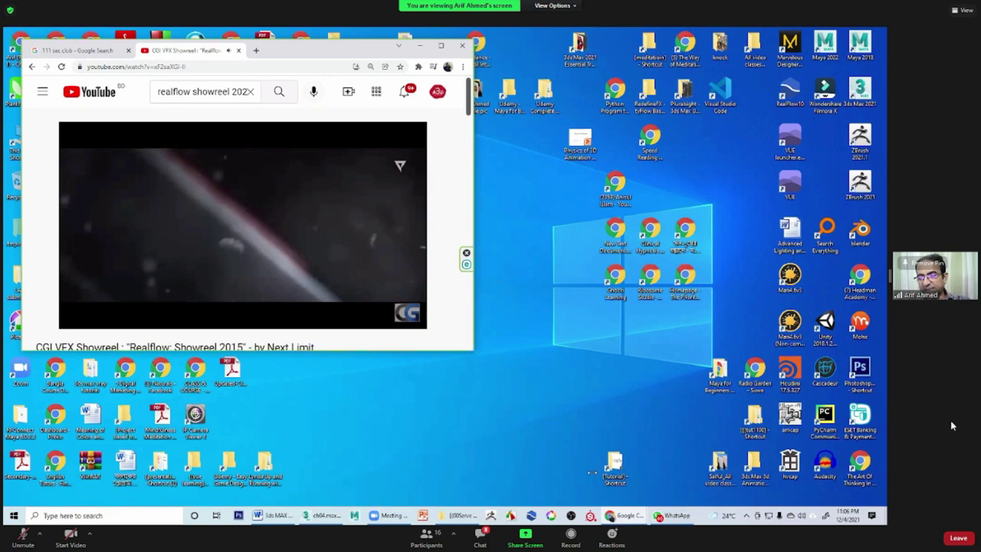
{"action": "left_click_drag", "start_coordinate": [474, 350], "coordinate": [588, 483]}
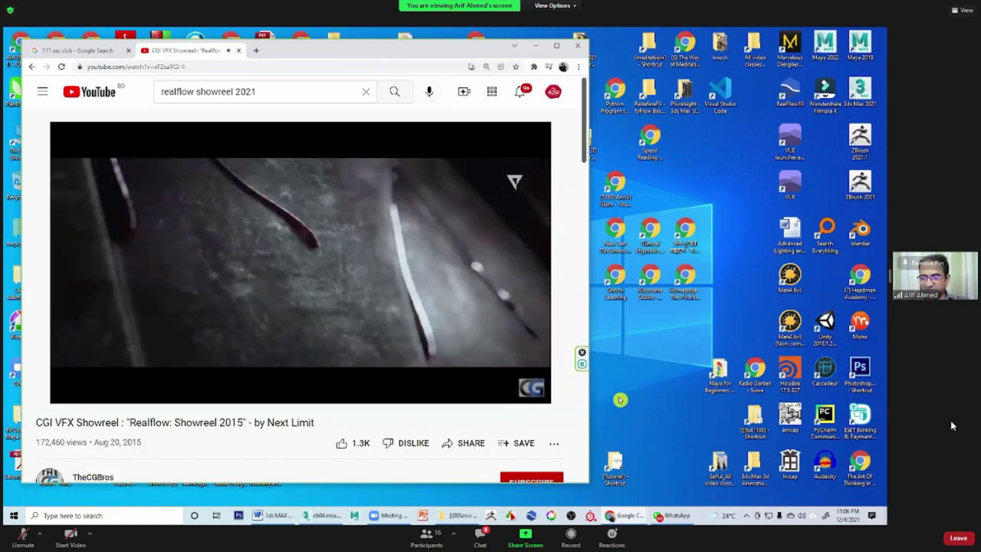